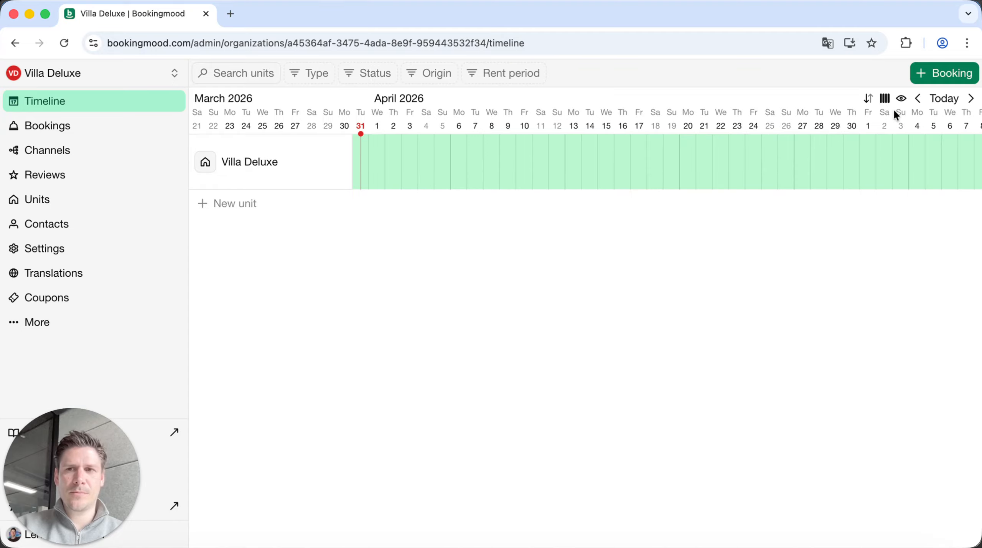
Browse the Villa Deluxe timeline back to late February 2026 and forward to May 2026, returning to the current date.
left_click(919, 99)
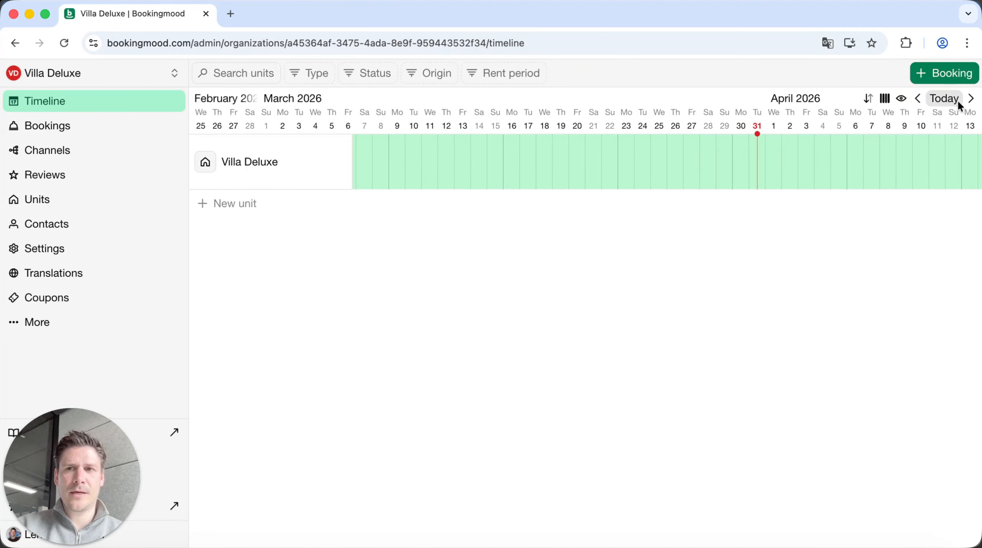
left_click(972, 99)
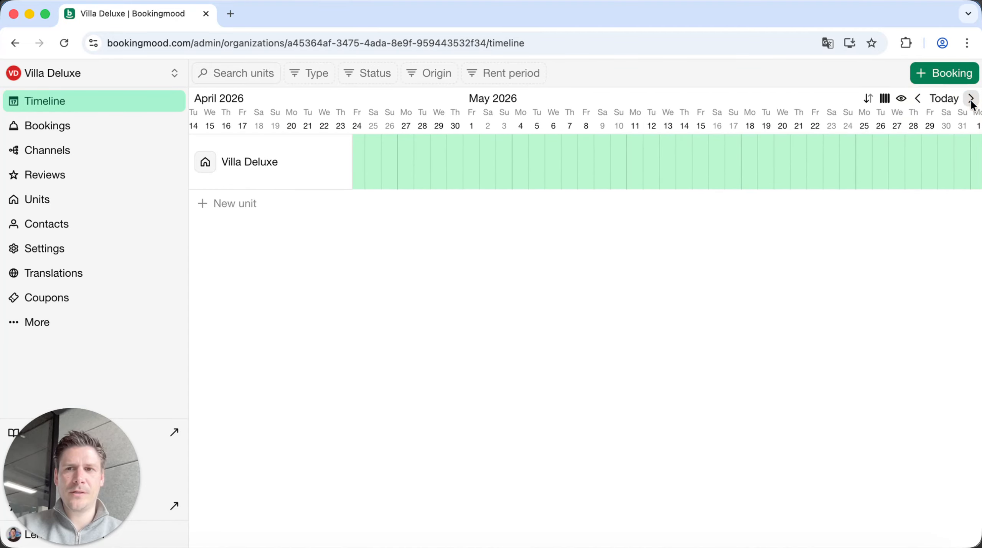
left_click(971, 100)
left_click(919, 101)
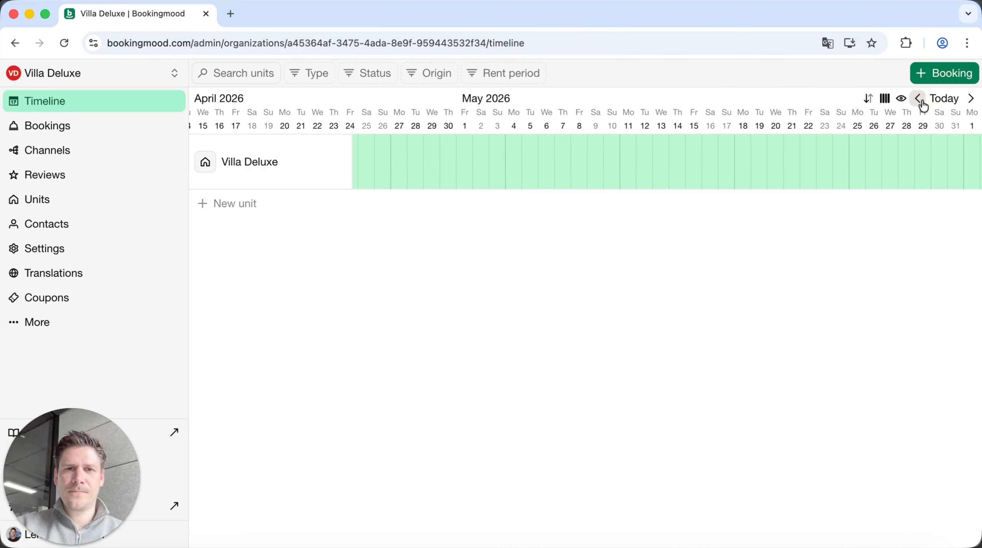
left_click(921, 102)
left_click(918, 108)
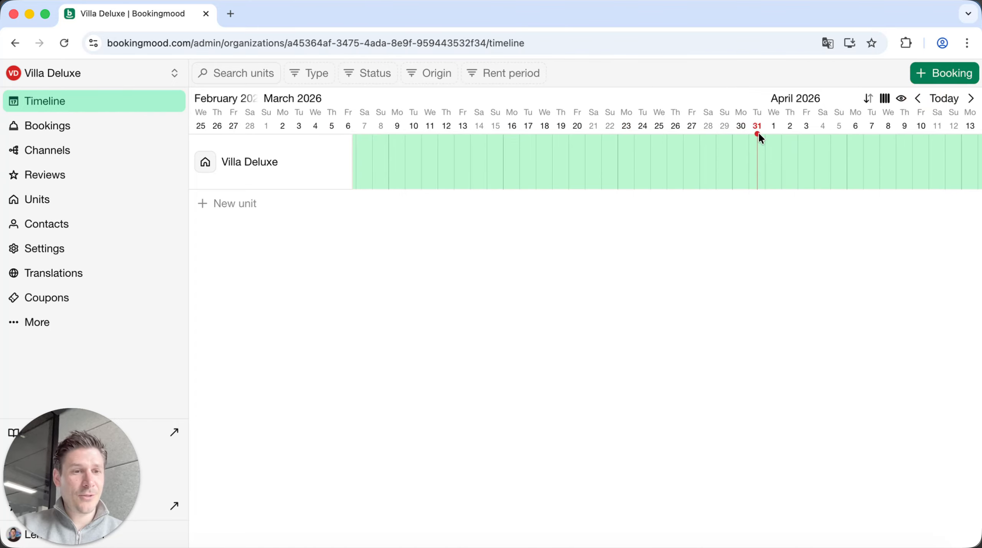
left_click(971, 100)
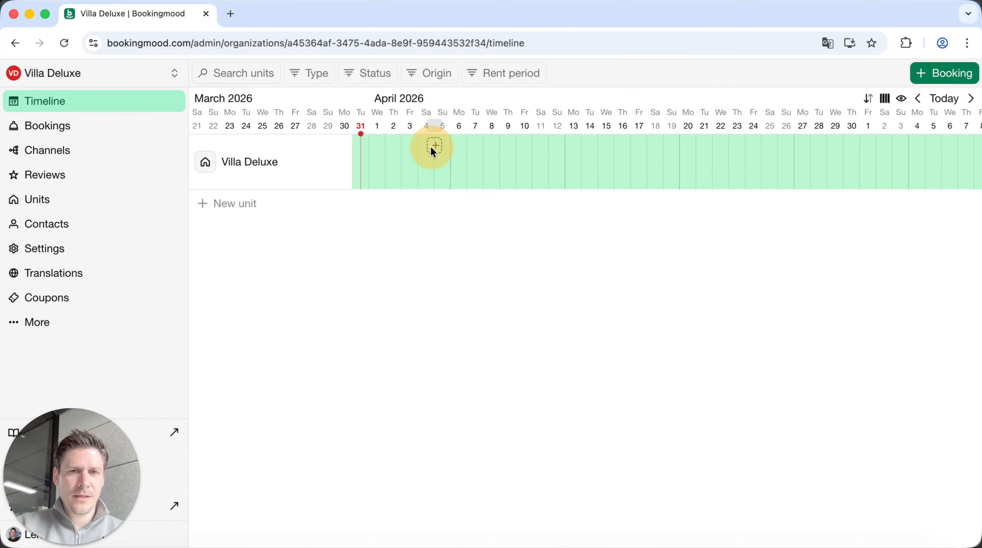
Create a confirmed booking for 1 guest at Villa Deluxe from Apr 4 to Apr 18, checking the contact option in its extra details.
left_click_drag(433, 150, 473, 152)
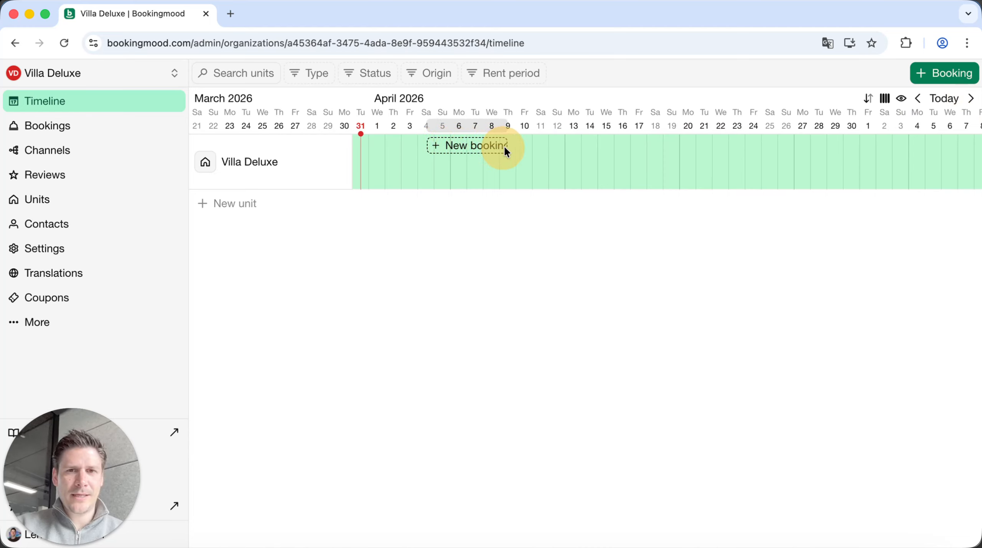
left_click_drag(618, 148, 654, 144)
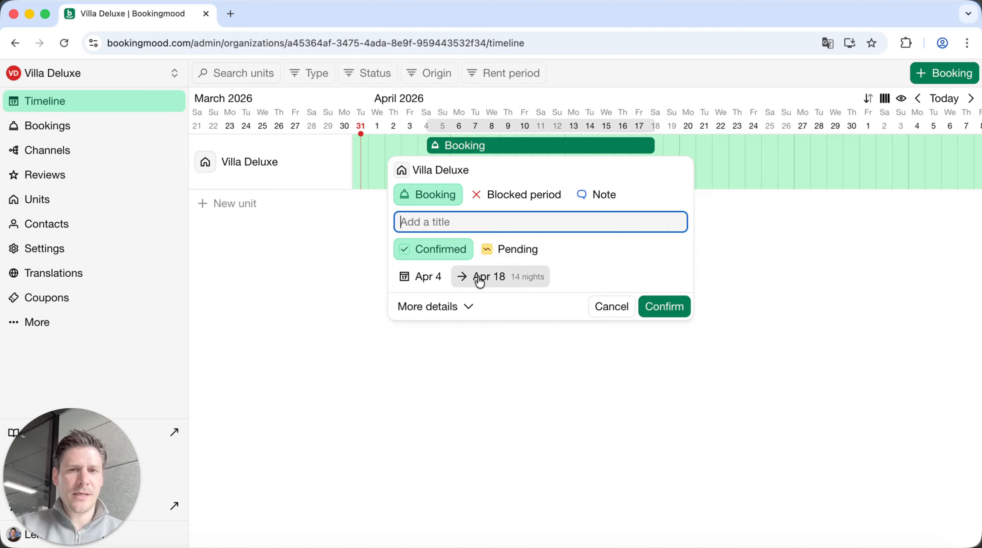
left_click(466, 306)
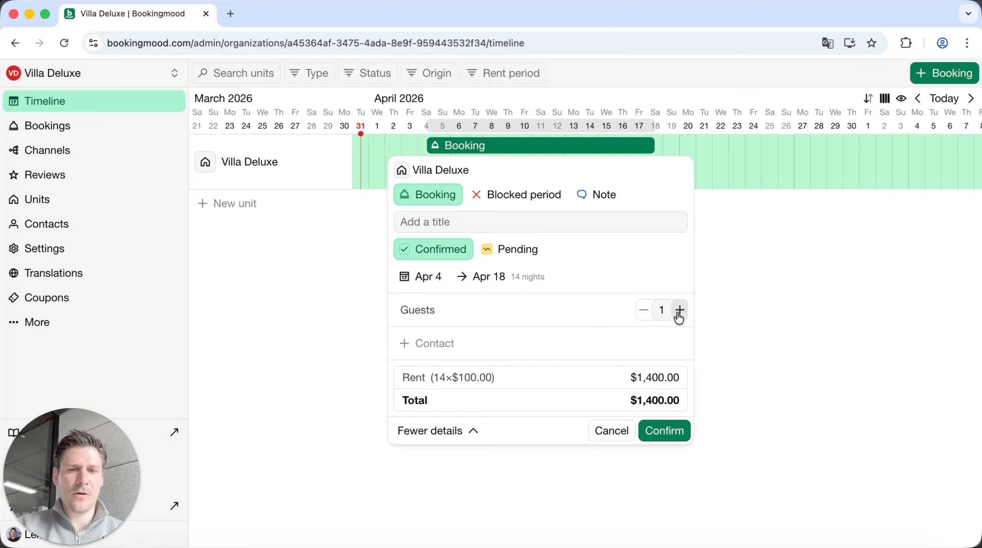
left_click(453, 348)
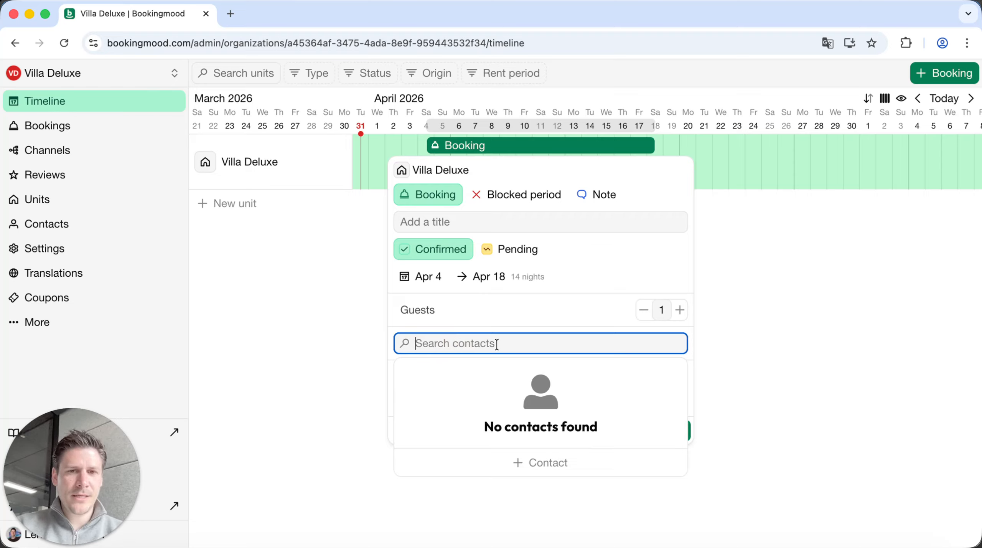
left_click(491, 317)
left_click(420, 350)
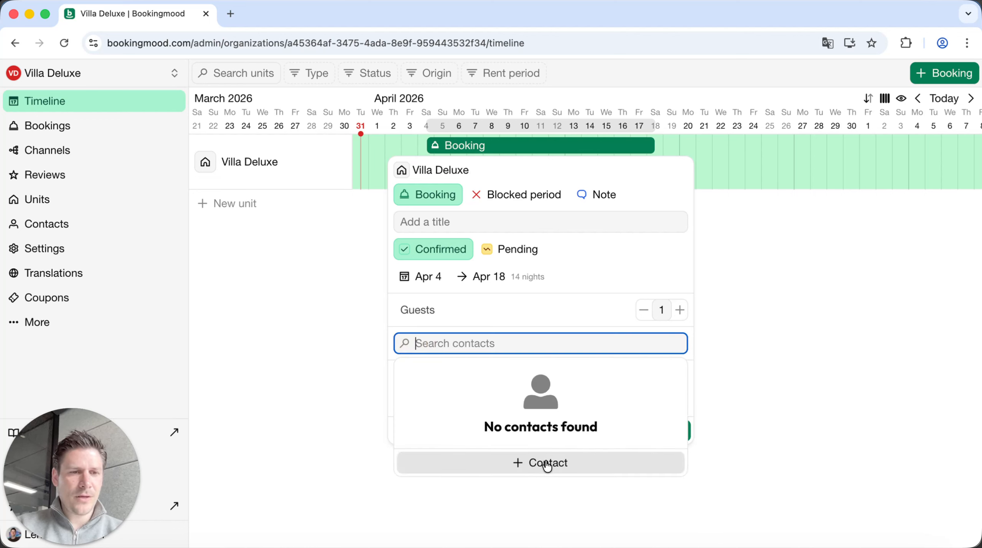
left_click(515, 322)
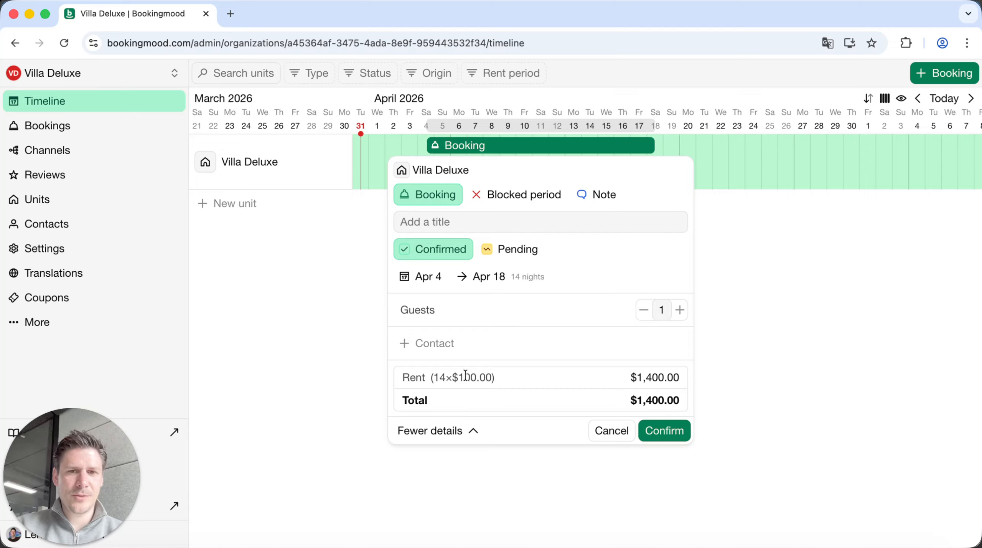
left_click(668, 429)
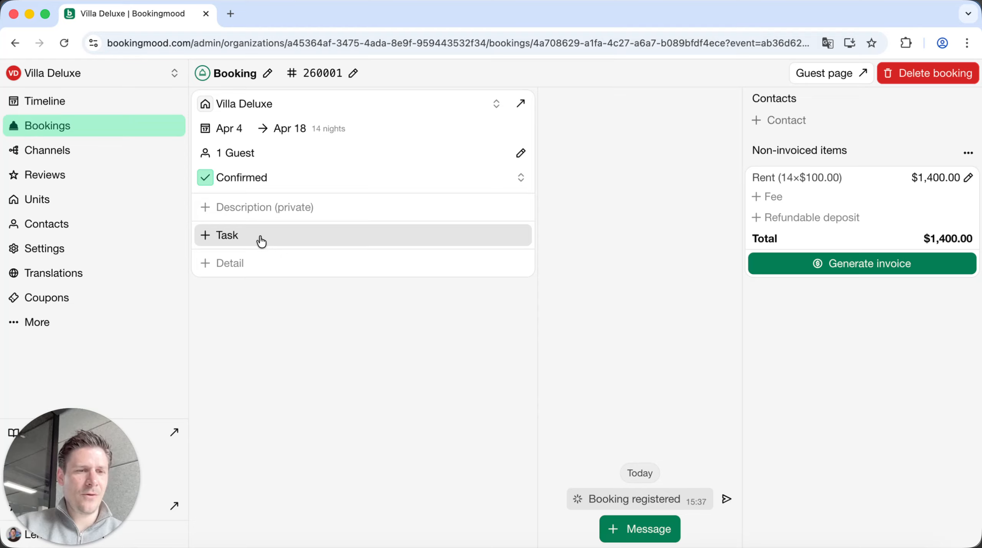
Check the new booking's custom detail form and its private note, email and SMS message options without saving anything.
left_click(237, 266)
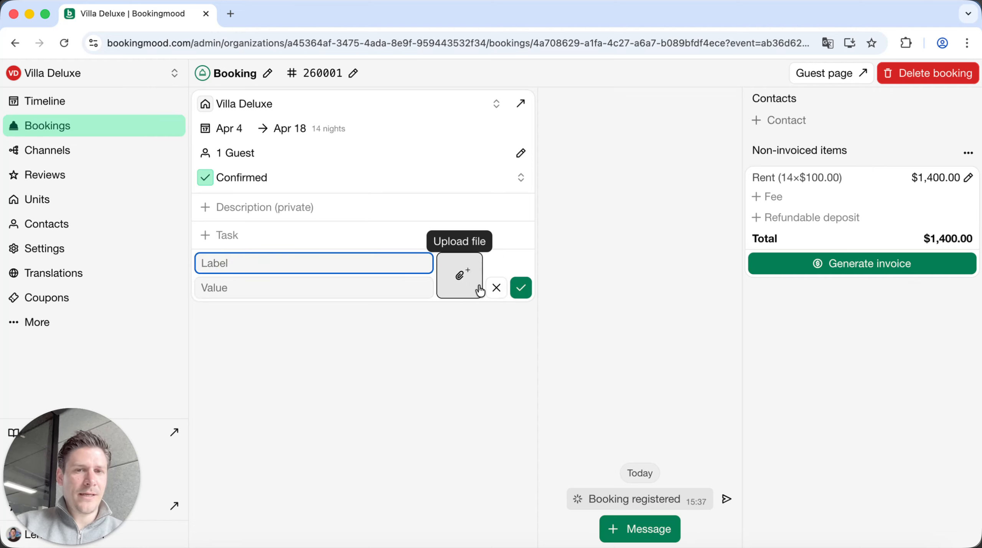
left_click(496, 289)
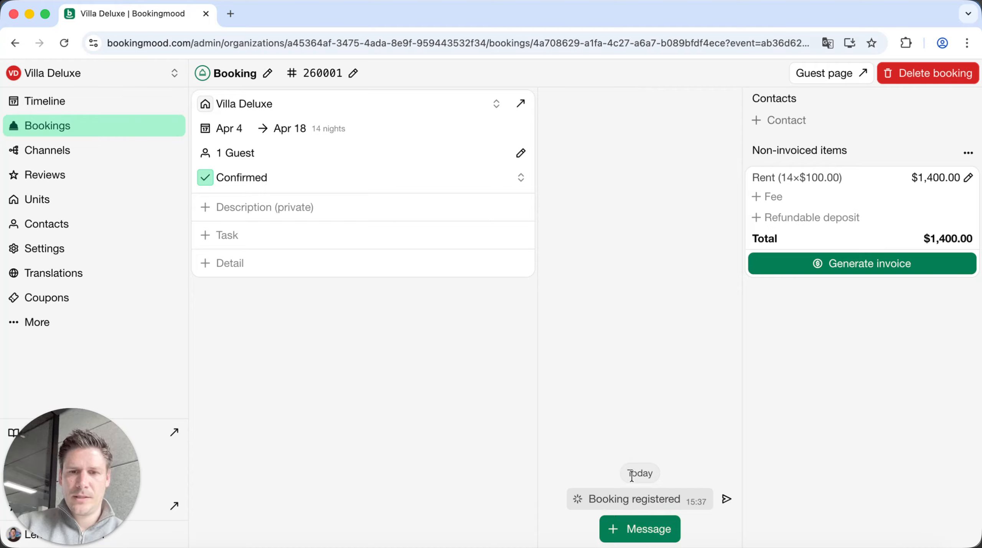
left_click(652, 528)
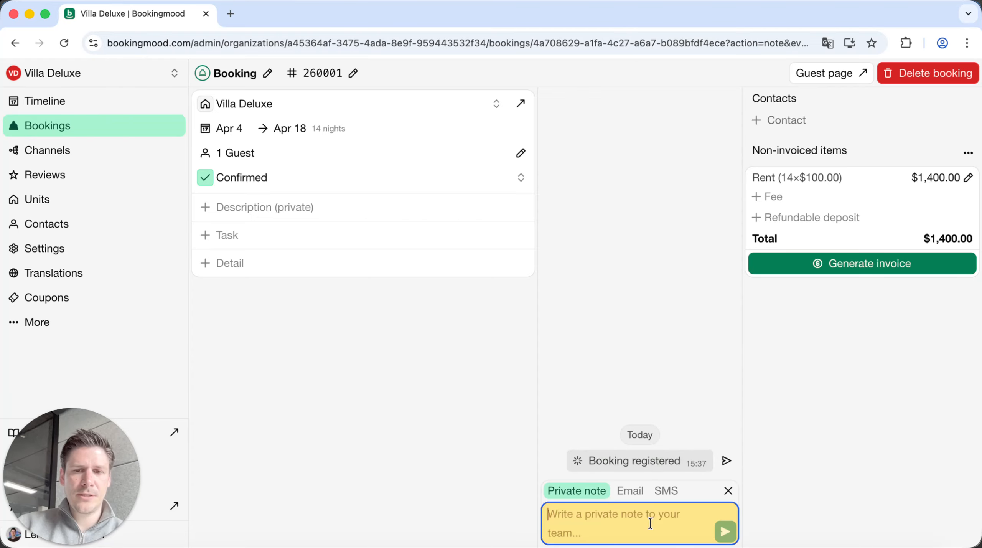
left_click(629, 493)
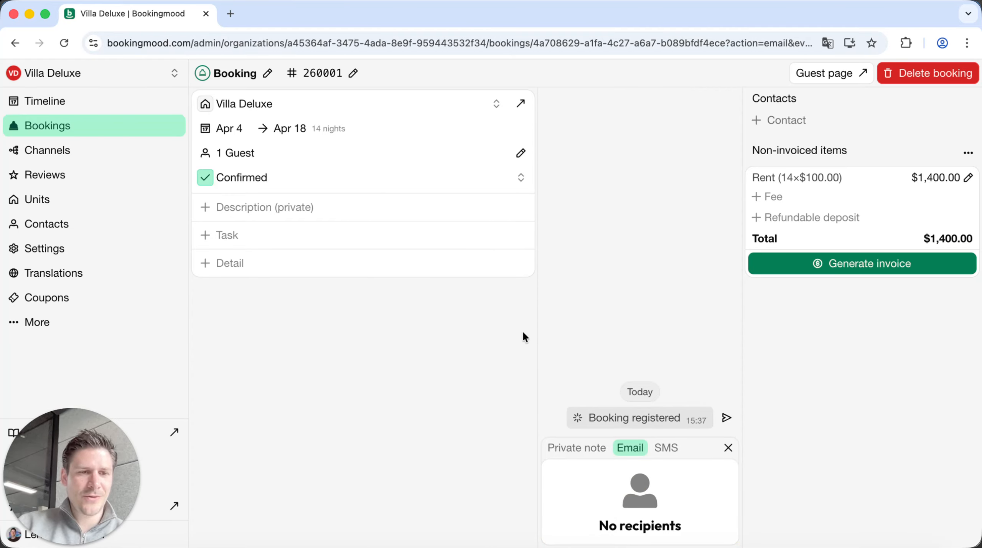
left_click(661, 450)
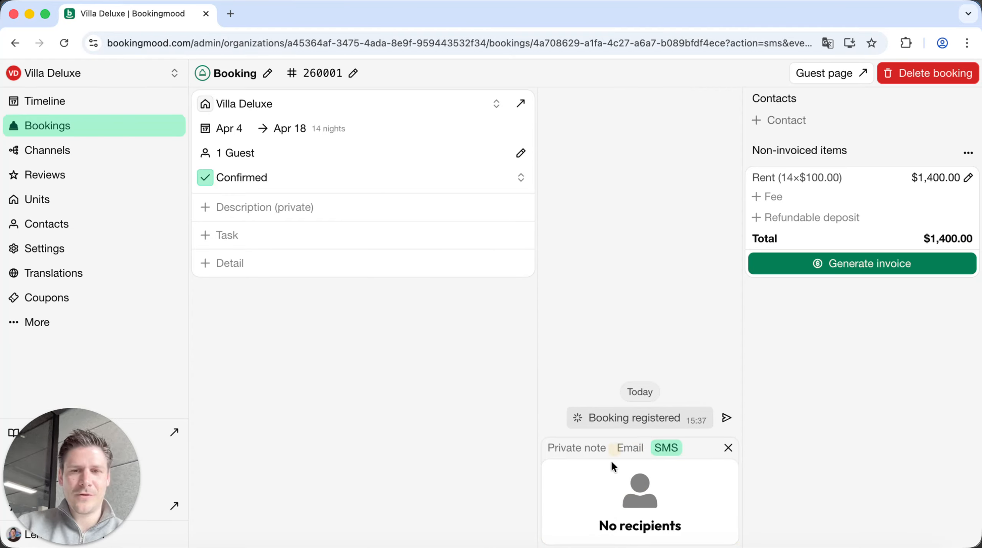
left_click(586, 449)
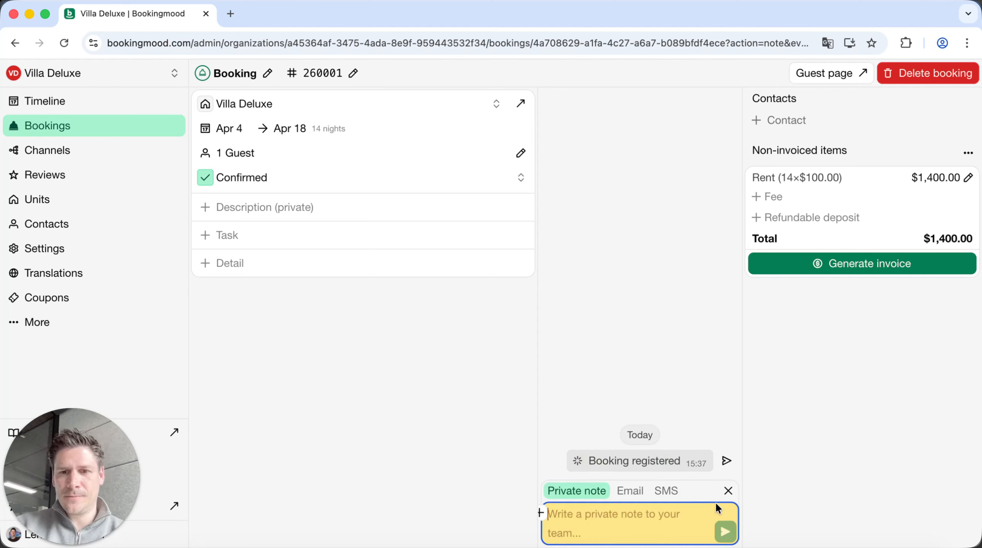
left_click(728, 491)
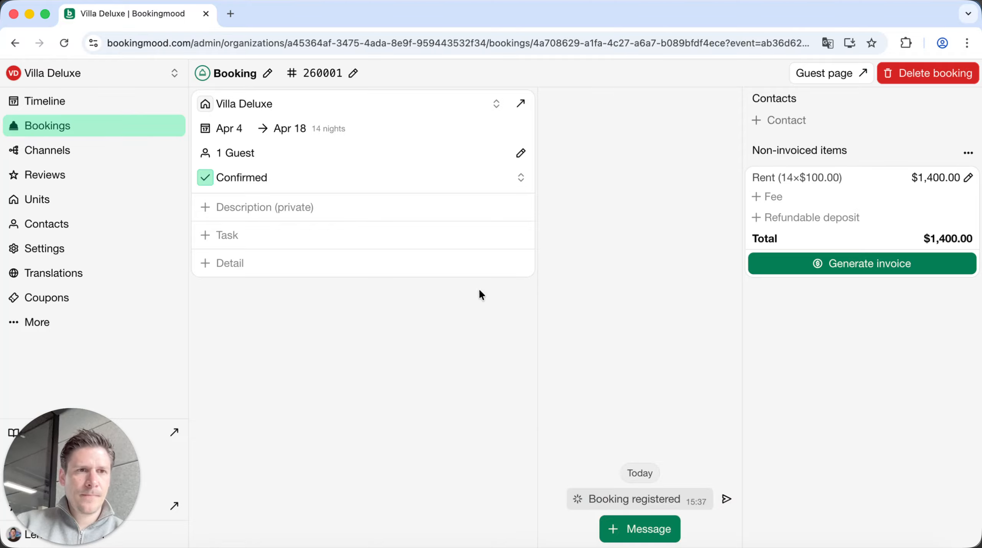
Return to the timeline, open the Villa Deluxe unit's calendar and look through March to May 2026.
left_click(125, 110)
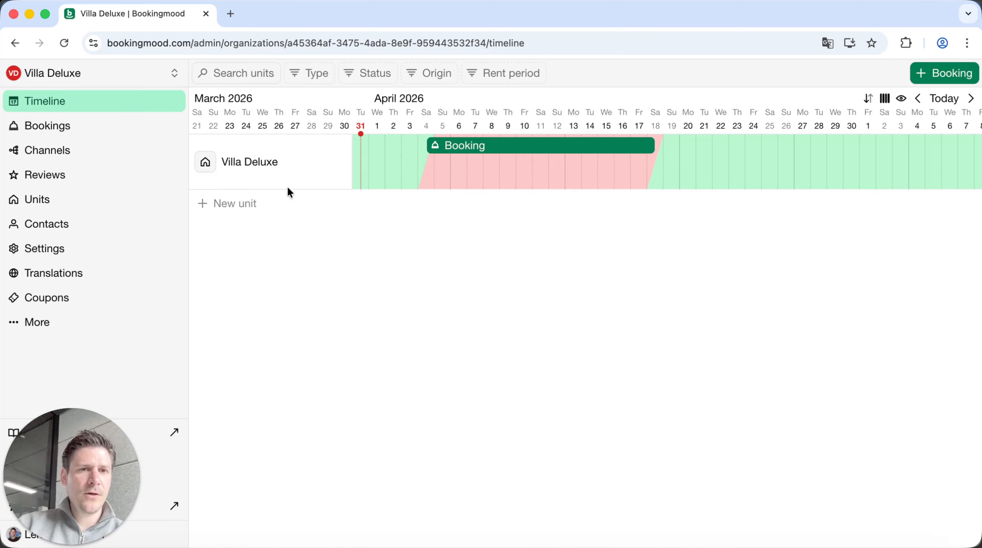
left_click(265, 165)
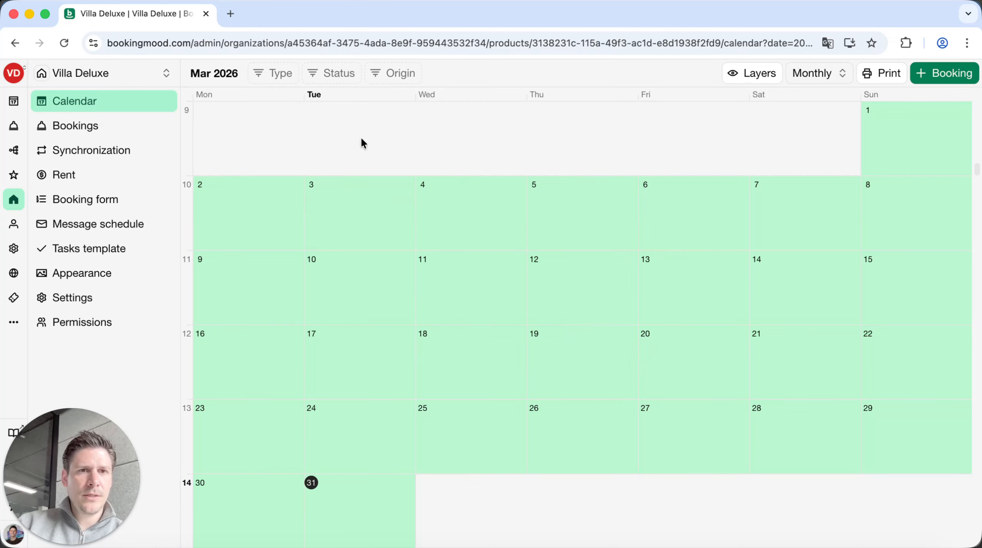
scroll(536, 130, "down", 5)
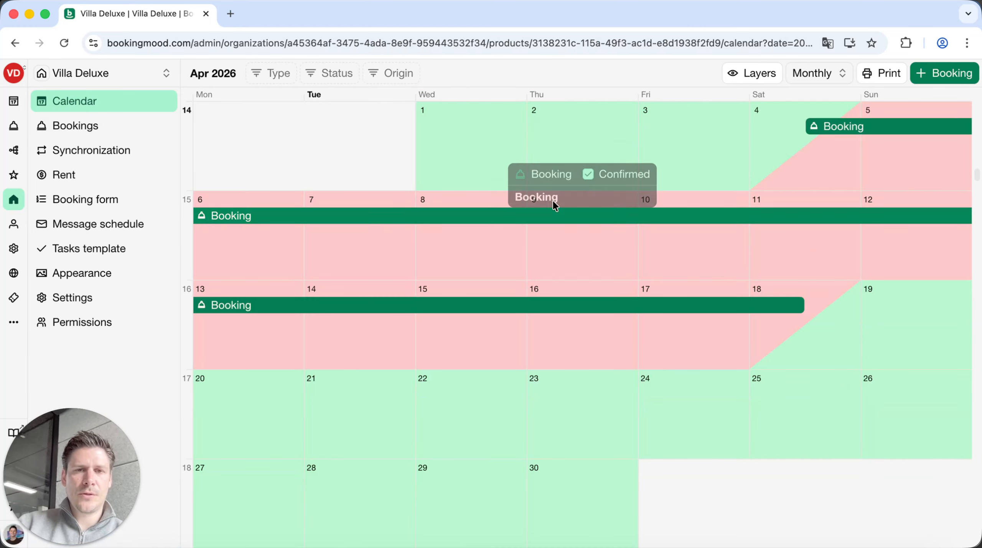
scroll(531, 163, "down", 5)
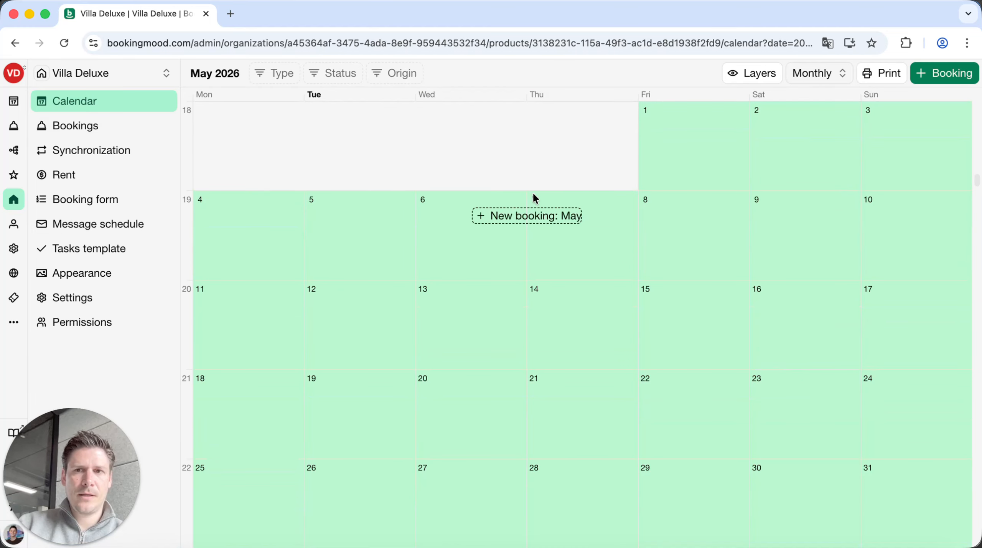
scroll(533, 196, "up", 10)
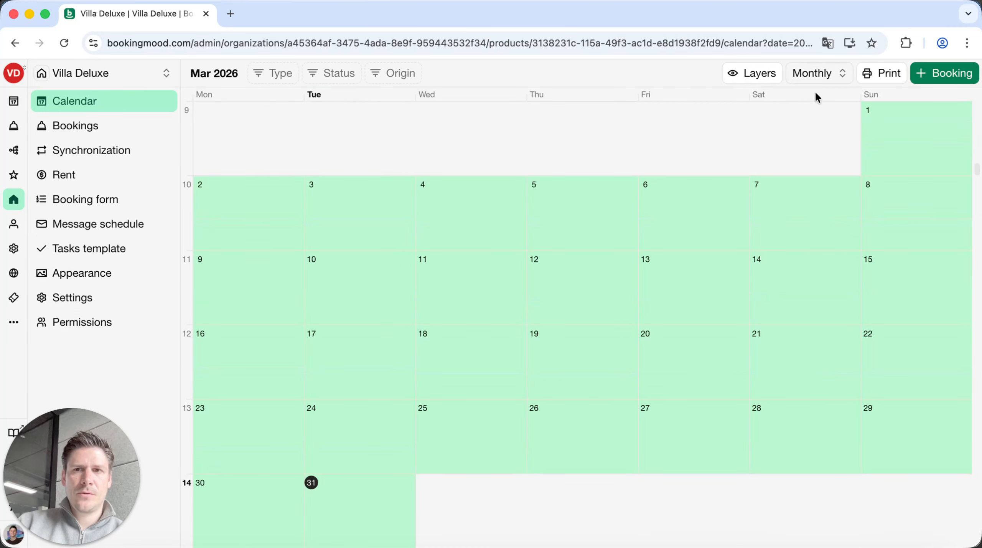
View the unit calendar in the yearly layout with its layer options, and restore the monthly layout.
left_click(822, 77)
left_click(818, 106)
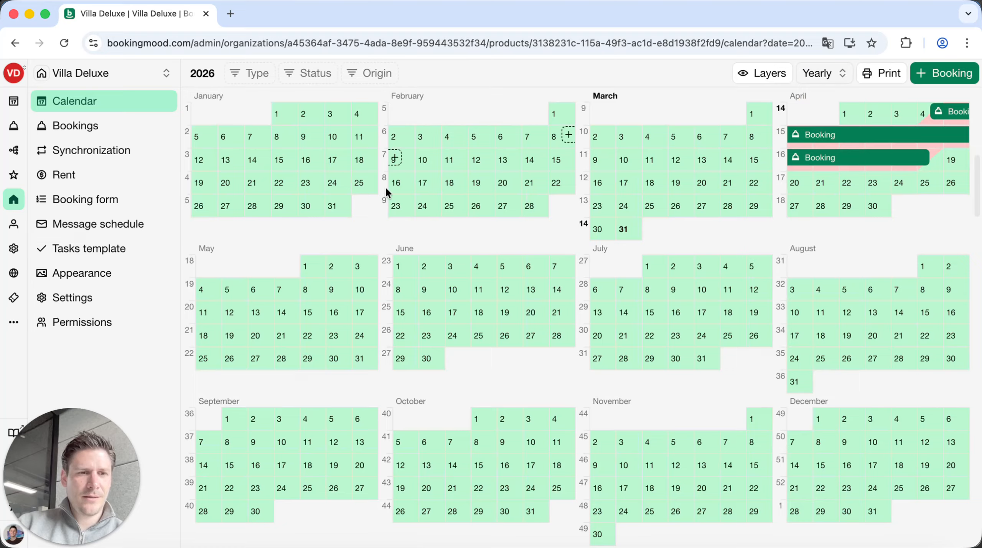
left_click(776, 74)
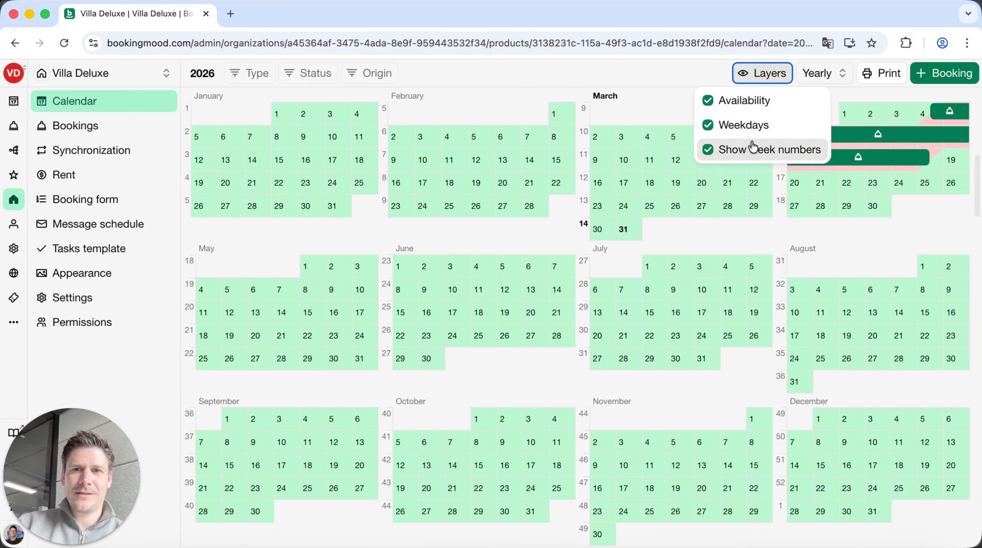
left_click(763, 74)
left_click(806, 74)
left_click(801, 89)
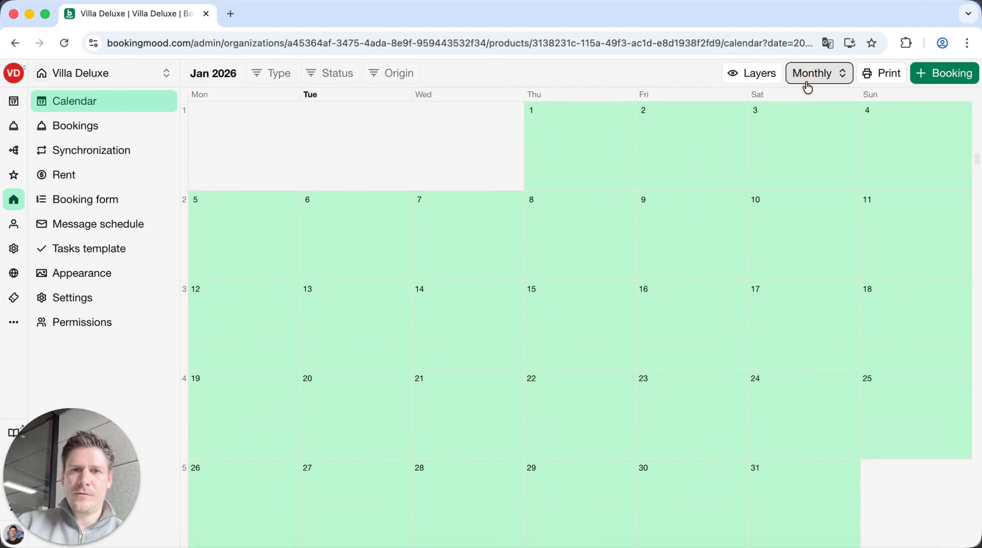
Open the Villa Deluxe bookings list and try the Pending status filter, clearing it again.
left_click(128, 130)
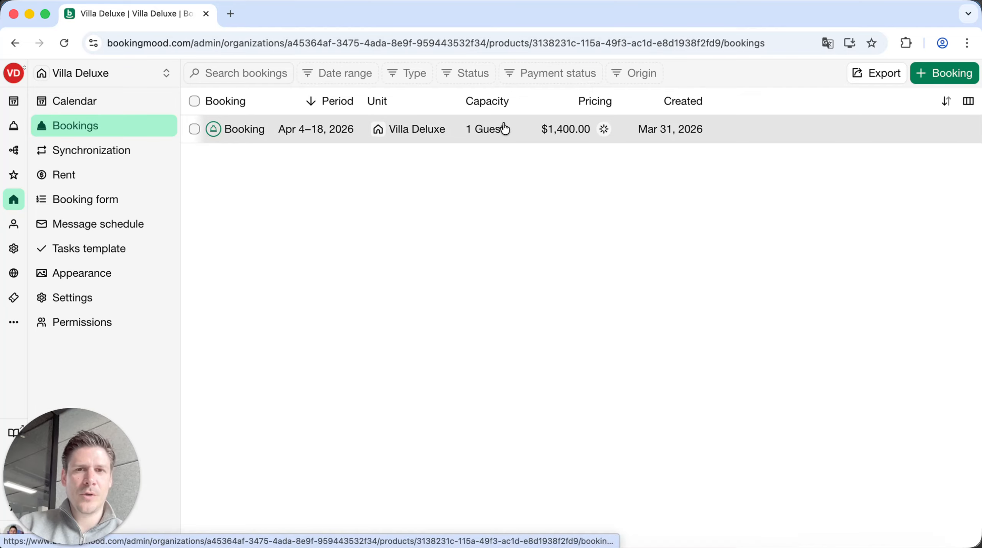
mouse_move(604, 130)
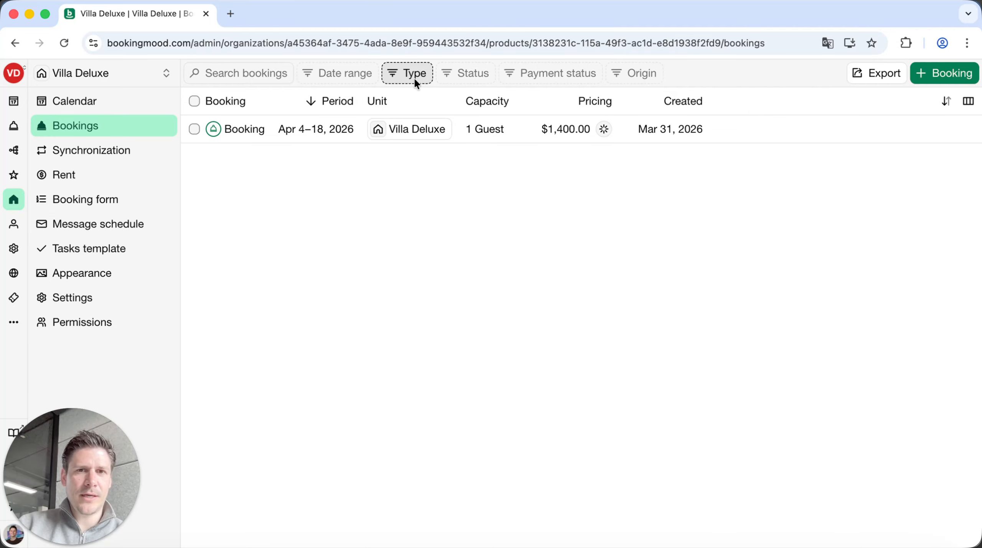
left_click(458, 80)
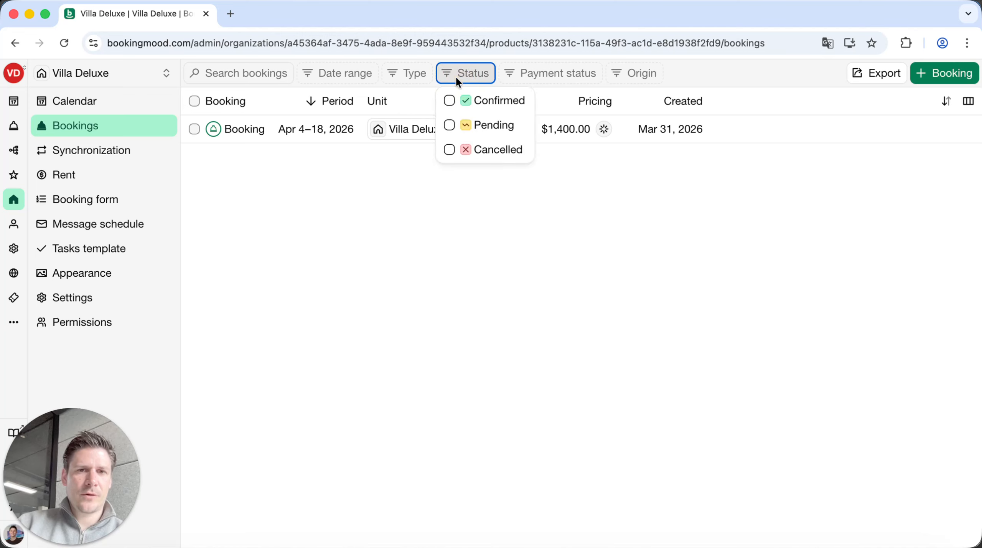
left_click(449, 125)
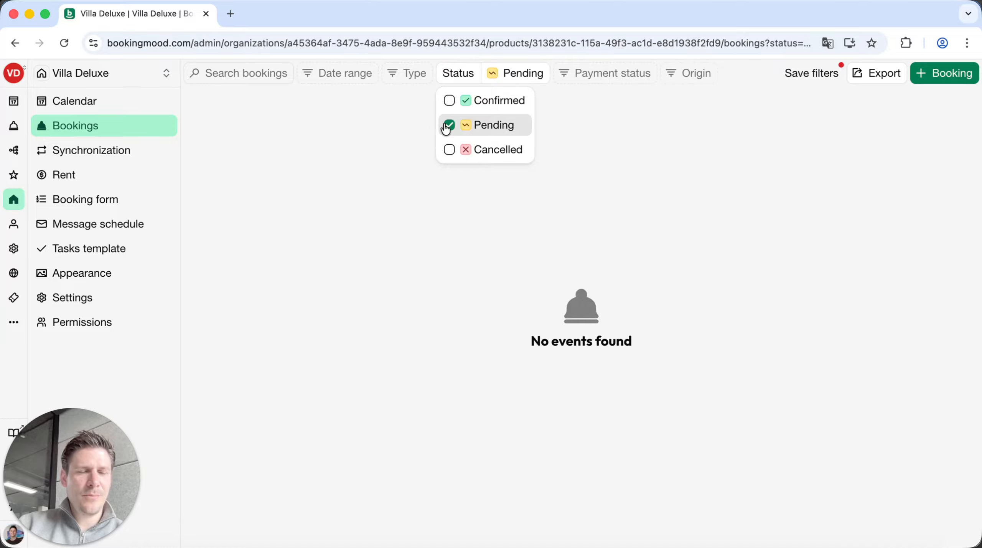
left_click(449, 126)
left_click(522, 71)
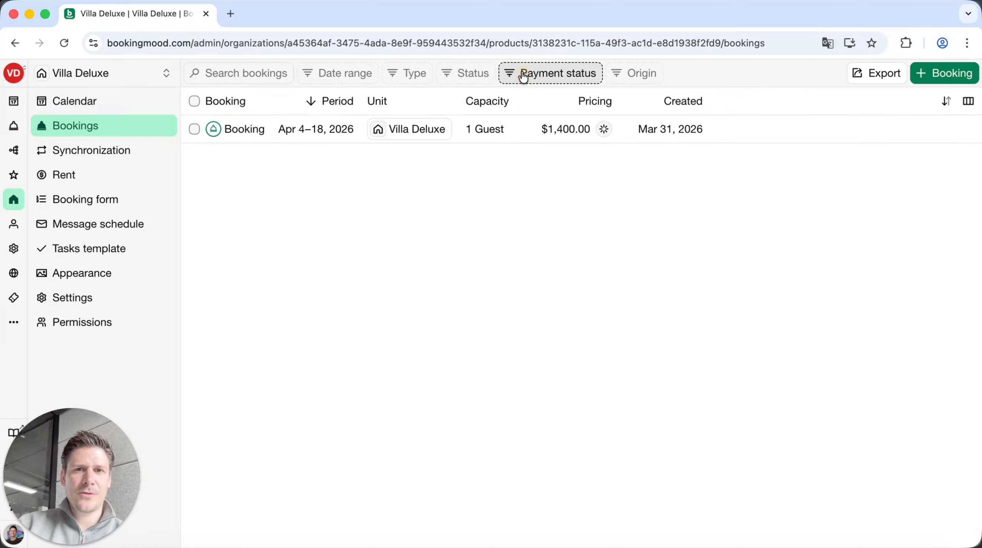
Filter the bookings list by the Payments due payment status.
left_click(532, 72)
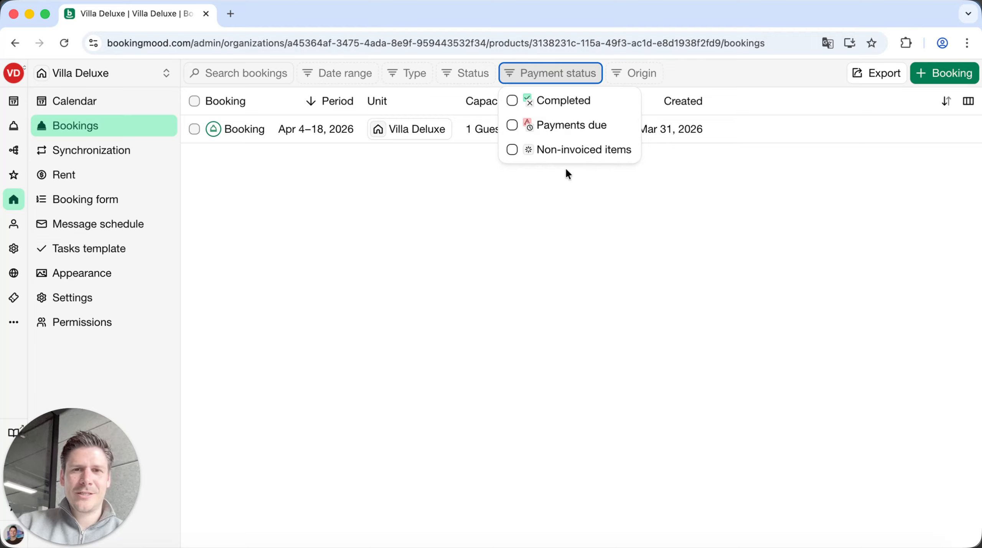
left_click(565, 180)
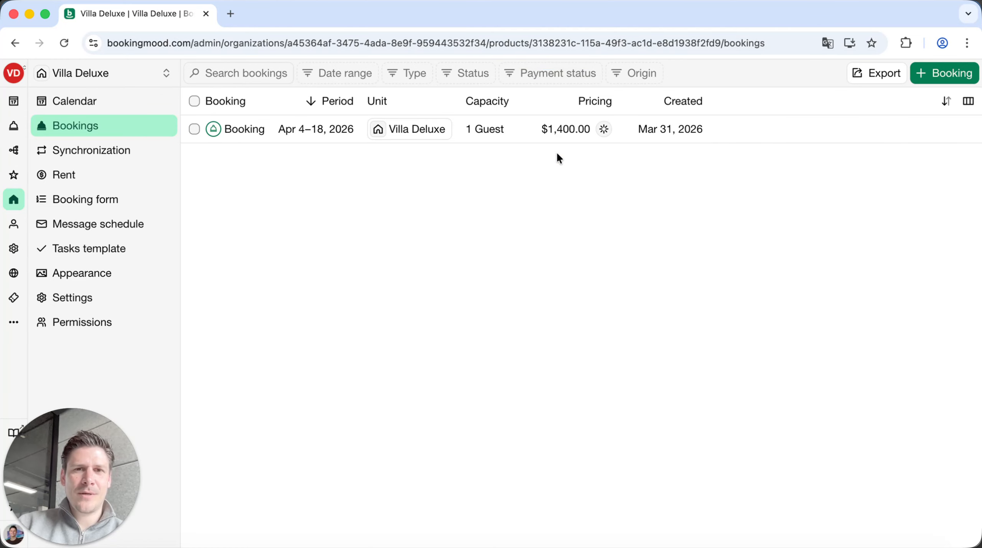
left_click(559, 79)
left_click(568, 127)
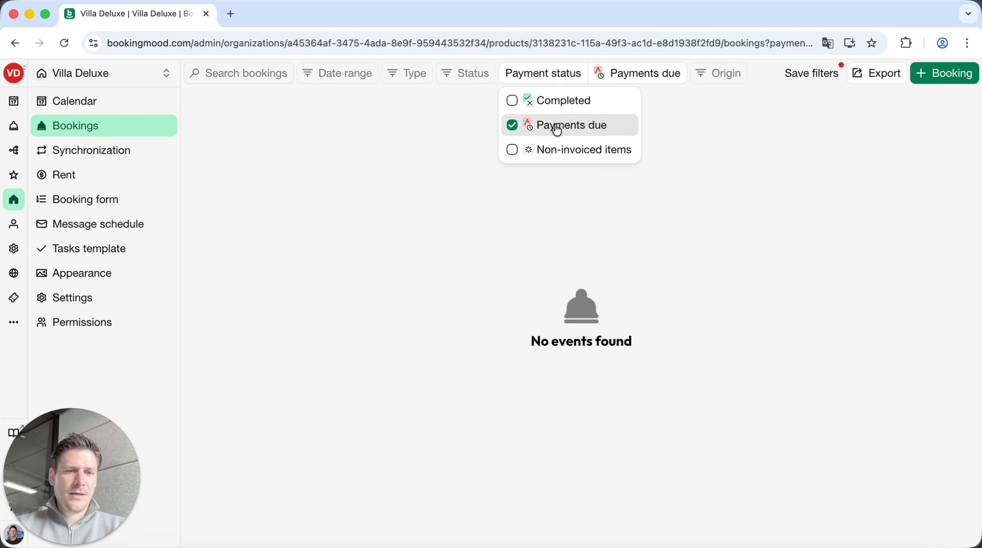
Save the Payments due filter as a new bookings view named "Bookings with payments due".
left_click(715, 132)
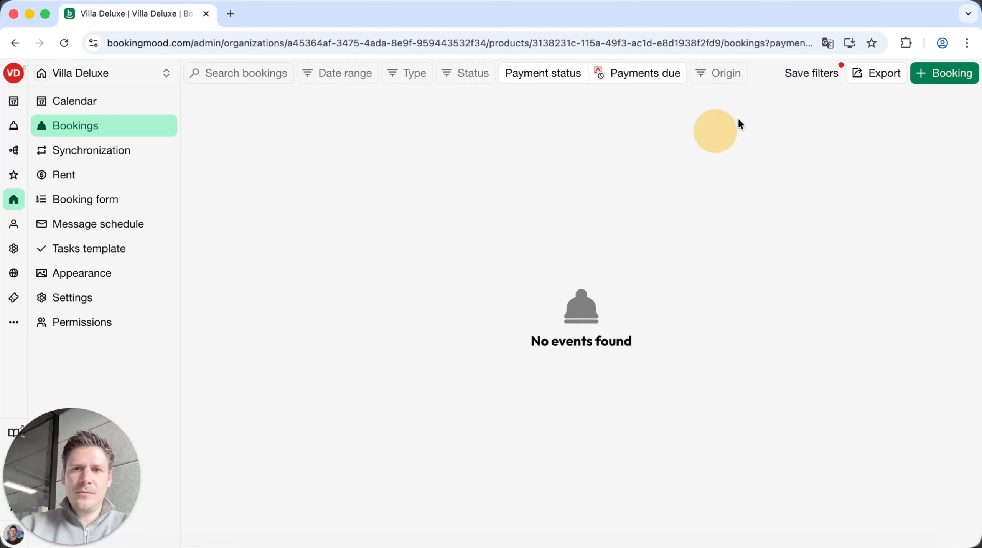
left_click(814, 78)
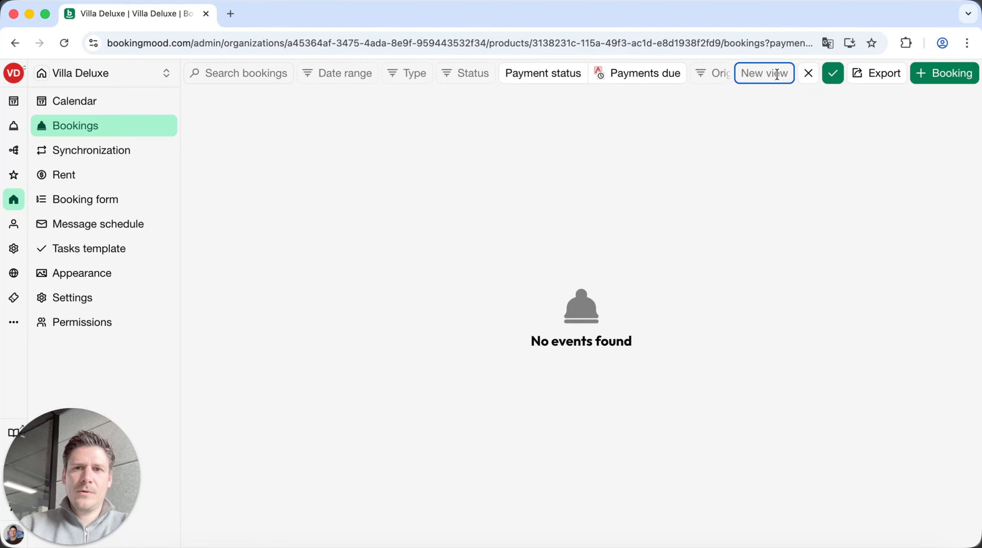
type("Book")
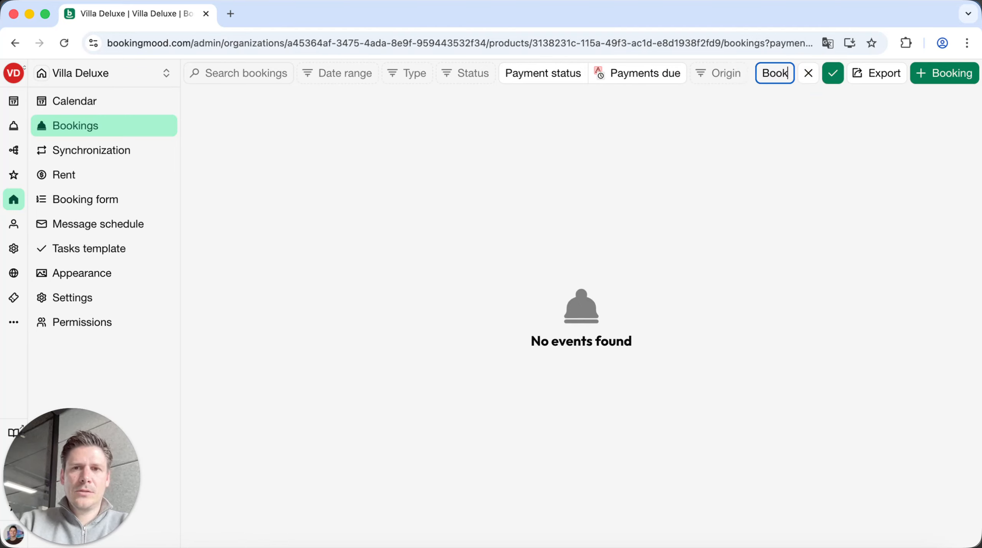
type("ings wuth")
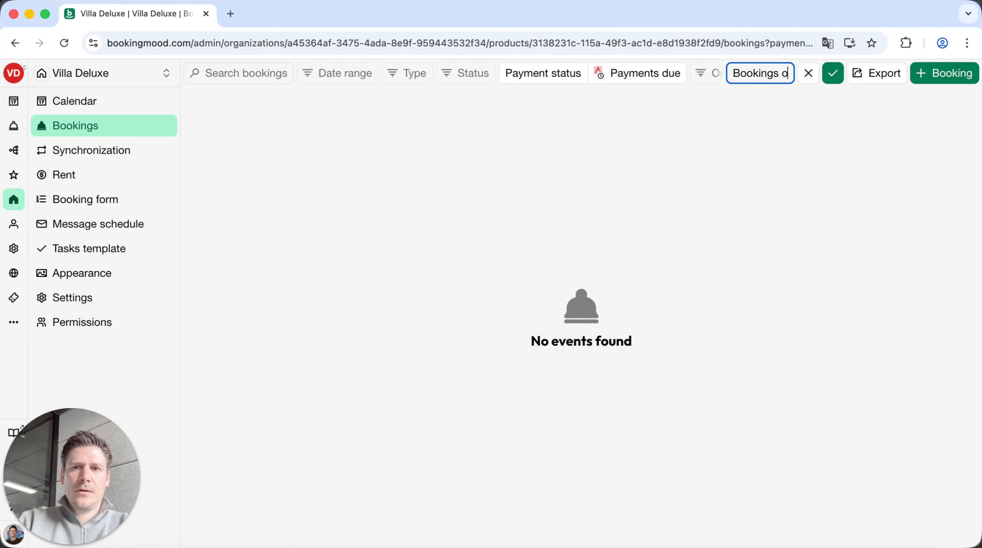
key("BackSpace")
key("BackSpace")
key("BackSpace")
type("ith payments du")
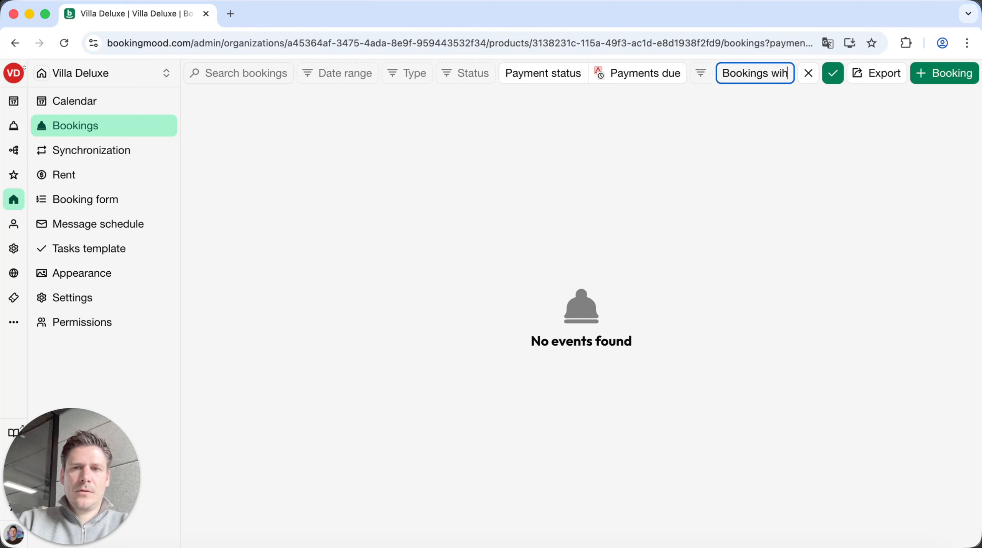
type("e")
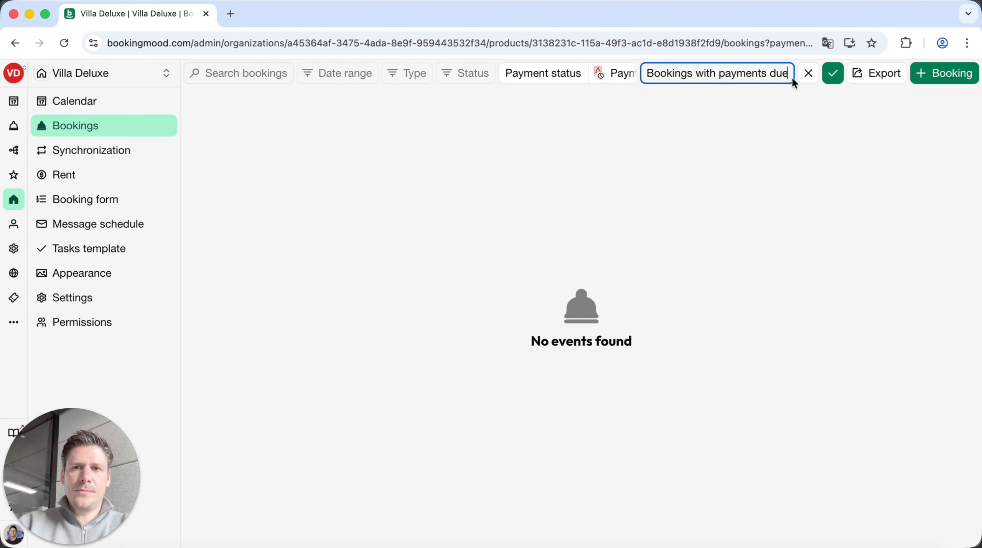
left_click(833, 73)
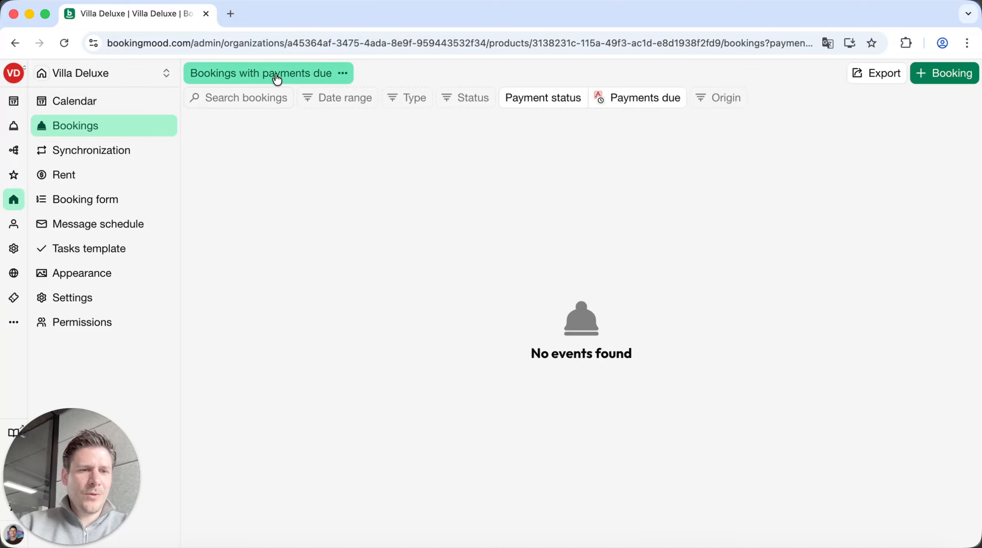
Remove the Payments due filter from the bookings list and filter by the Confirmed booking status instead.
left_click(616, 98)
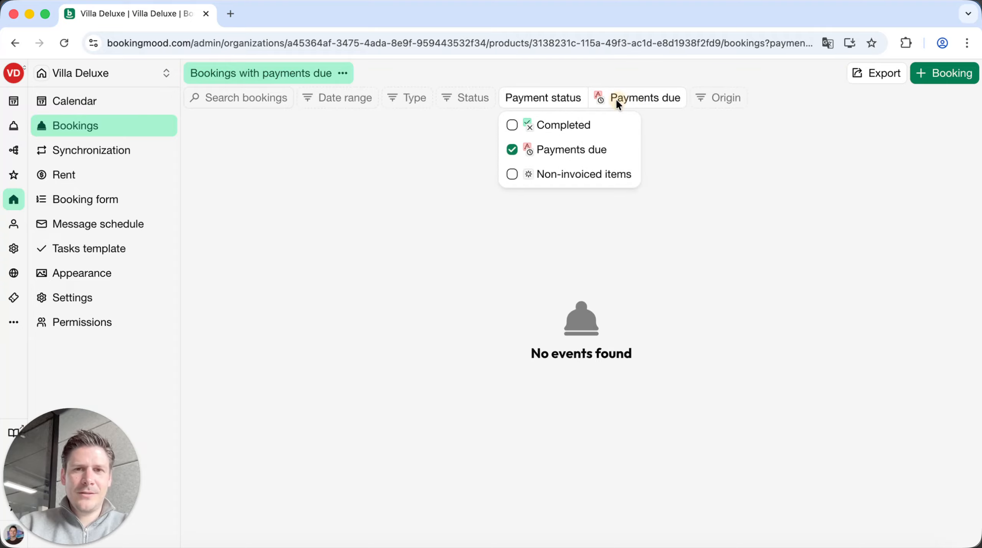
left_click(565, 150)
left_click(811, 105)
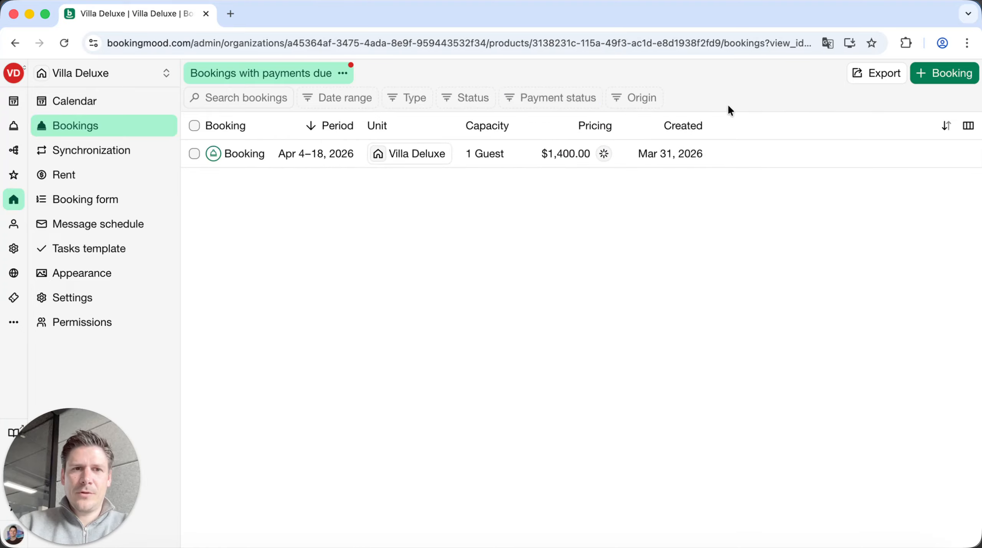
left_click(543, 99)
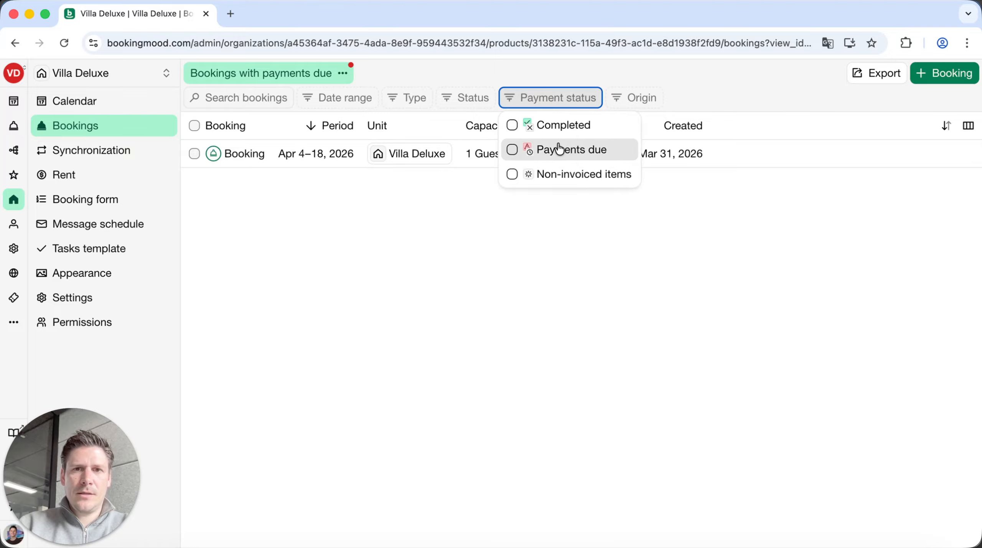
left_click(477, 108)
left_click(471, 99)
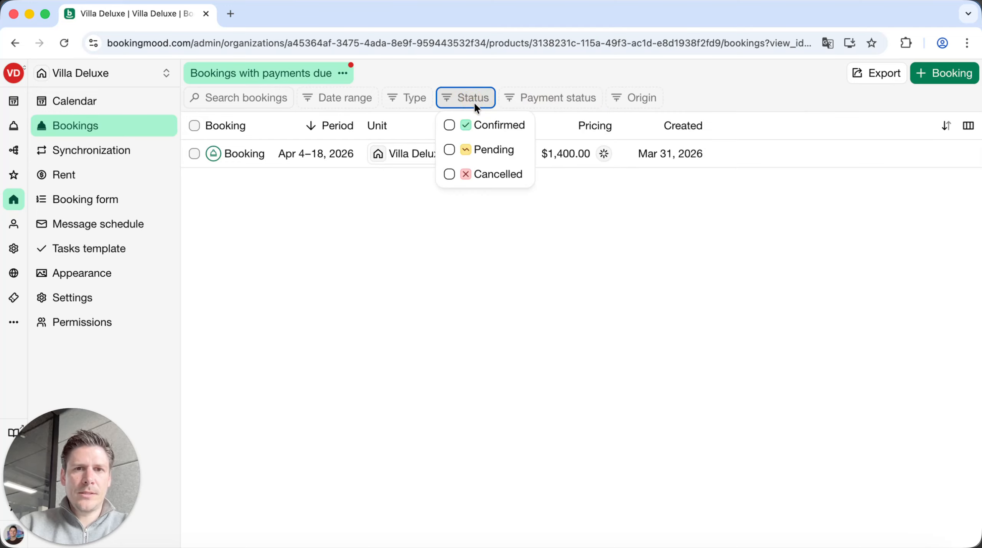
left_click(488, 128)
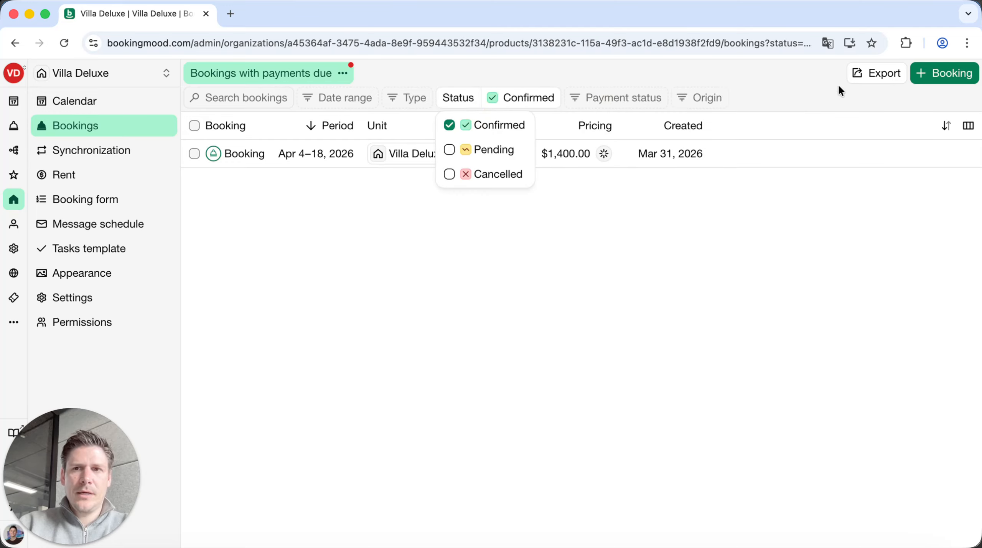
left_click(849, 88)
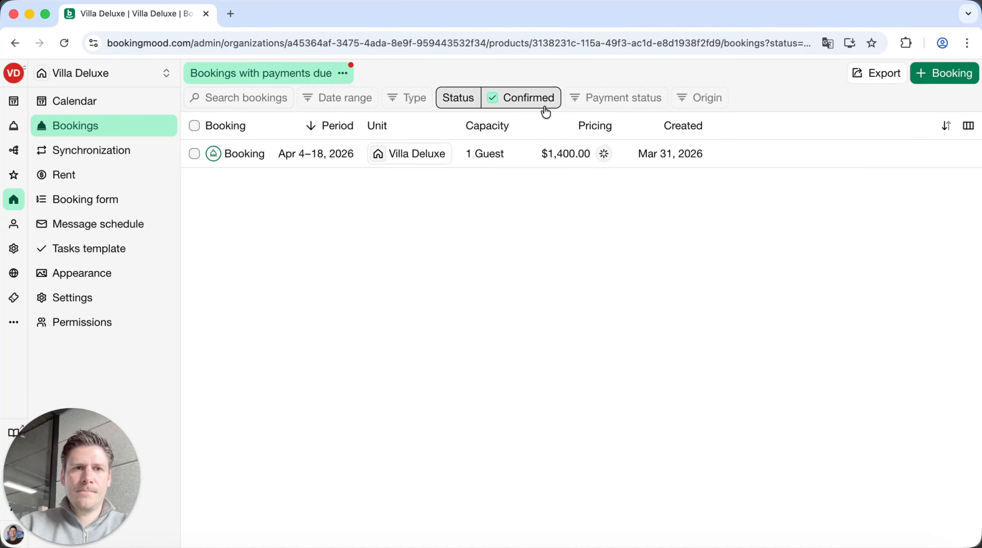
Save the changed filters to a new view named "Confirmed bookings".
left_click(343, 73)
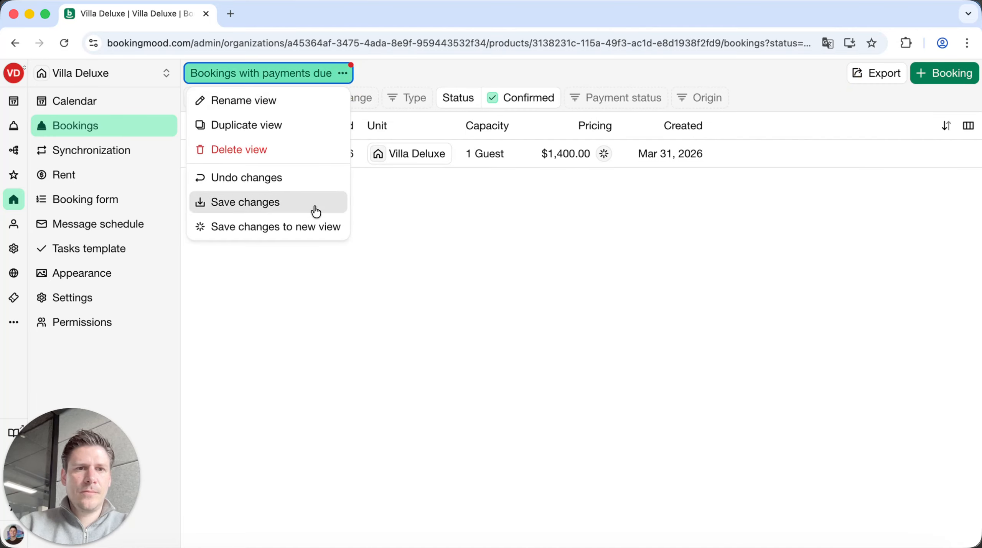
left_click(496, 93)
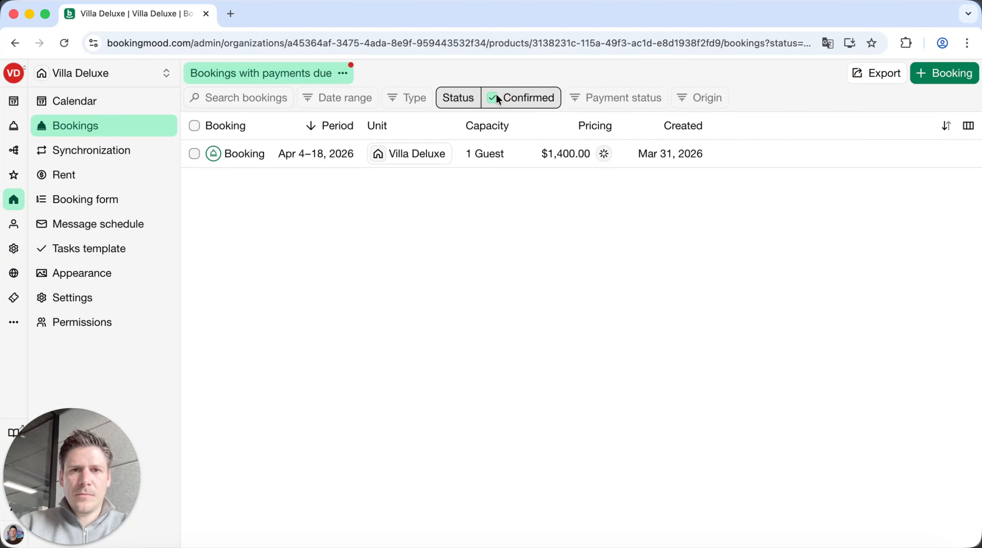
left_click(342, 73)
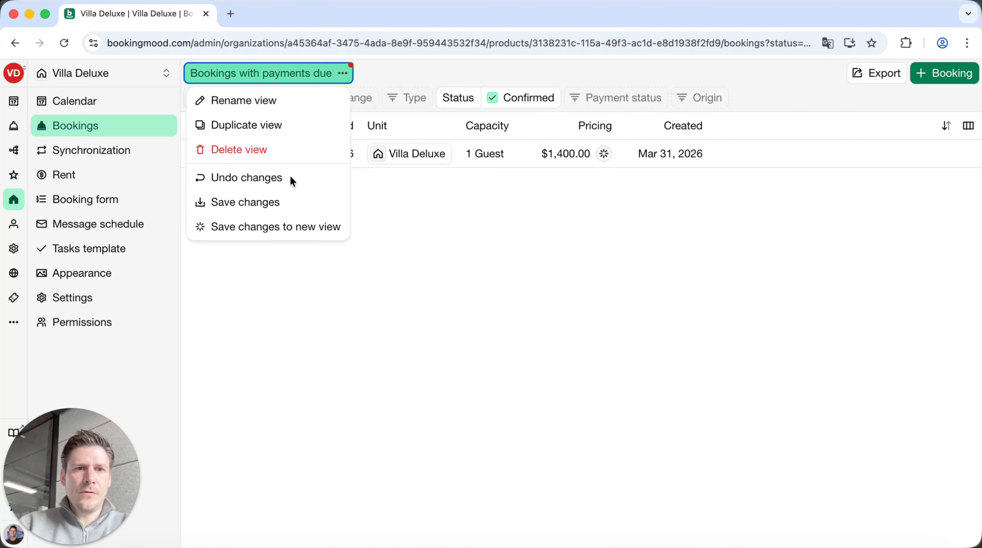
left_click(309, 220)
left_click(385, 73)
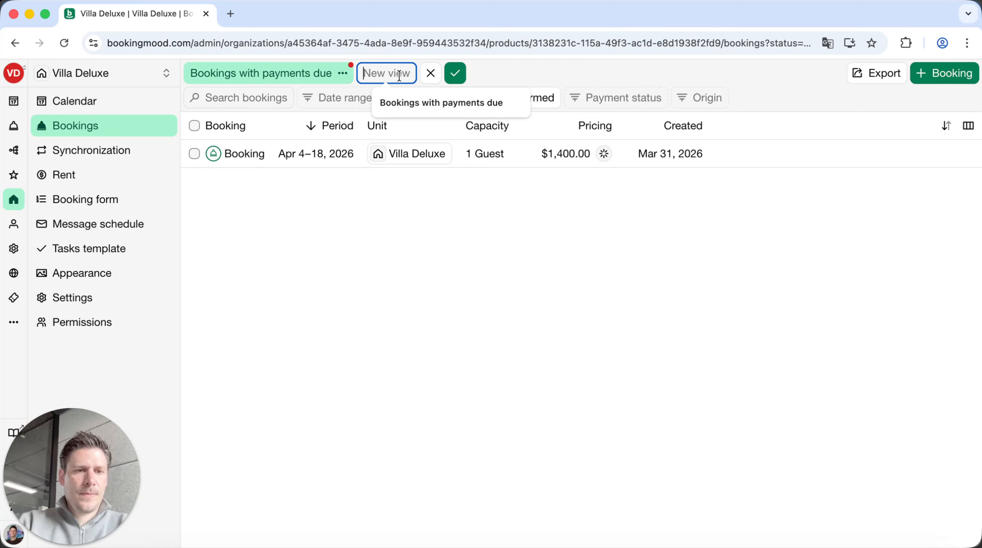
type("Confirmed bookings")
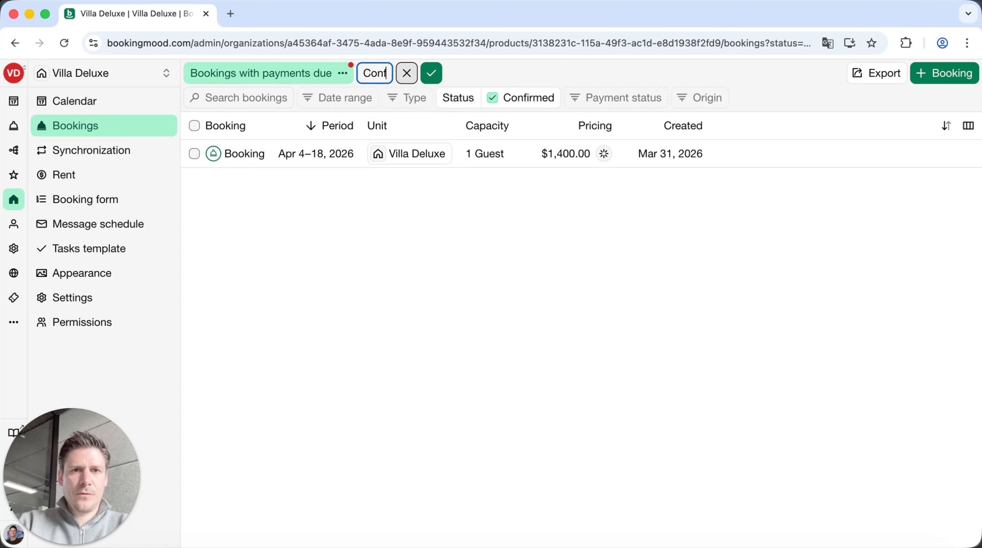
key("Return")
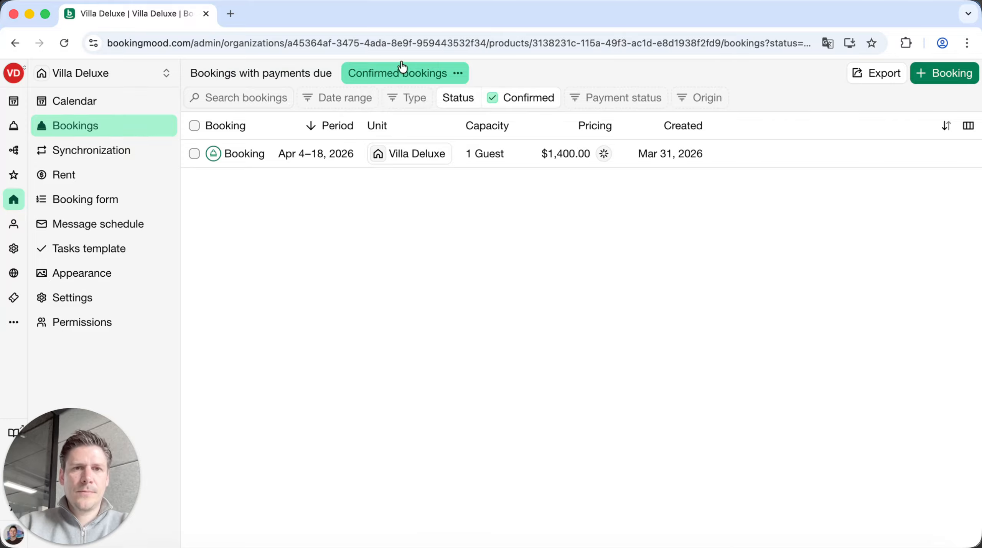
Reorder the saved views so Confirmed bookings comes before Bookings with payments due, and switch between both, leaving Confirmed bookings selected.
left_click_drag(401, 71, 382, 73)
left_click(381, 73)
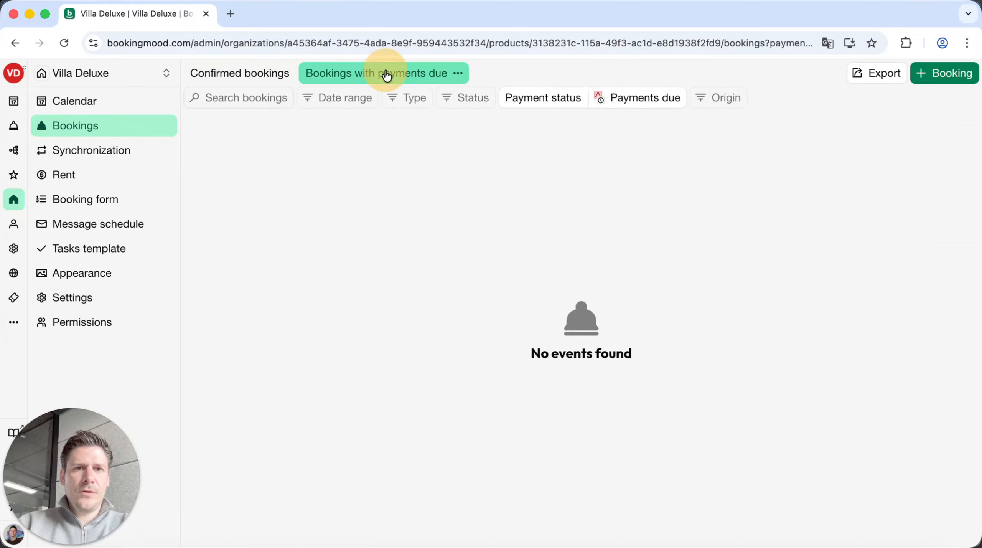
left_click(277, 73)
left_click(337, 74)
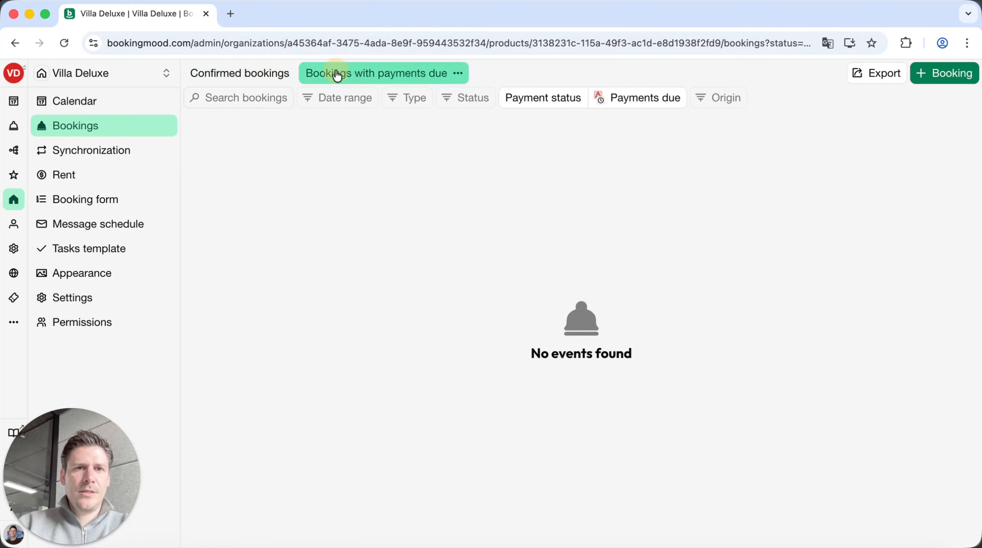
left_click(267, 74)
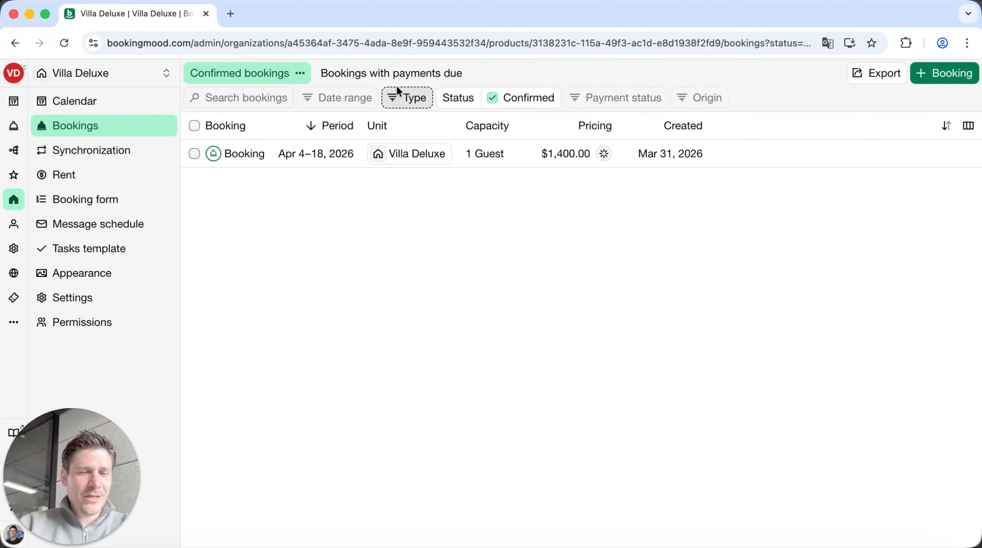
View the unit's Synchronization page, and open the fee in its Rent settings for editing.
left_click(126, 154)
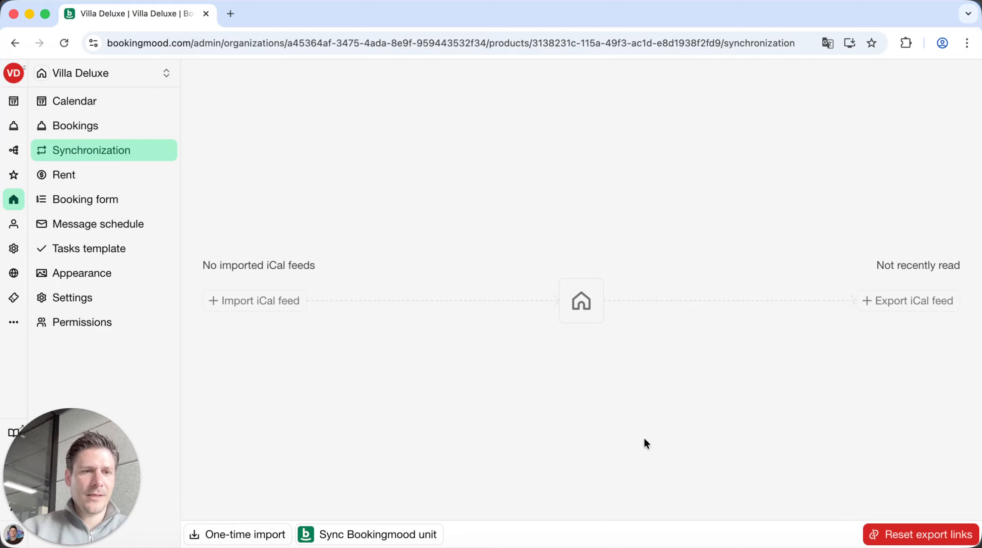
left_click(115, 179)
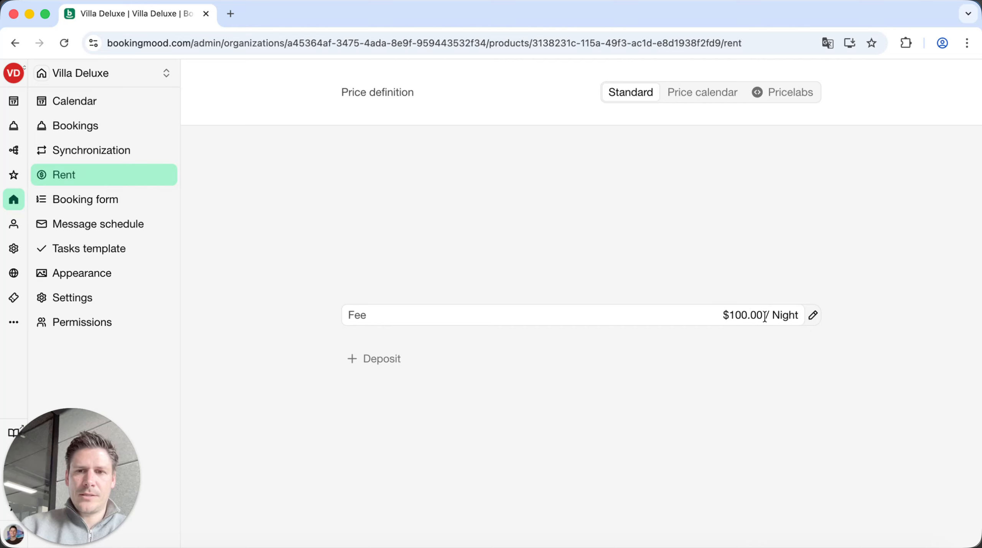
left_click(812, 315)
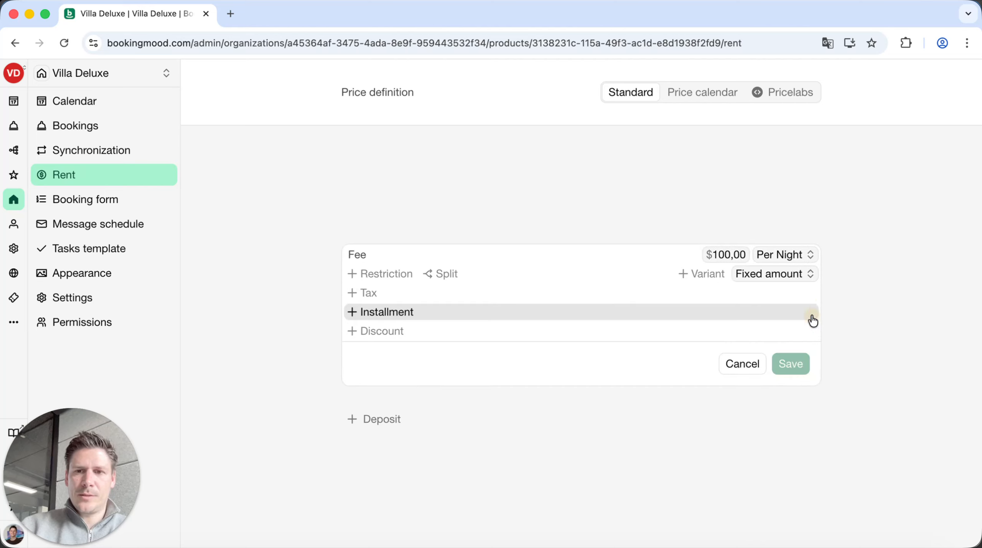
left_click(720, 255)
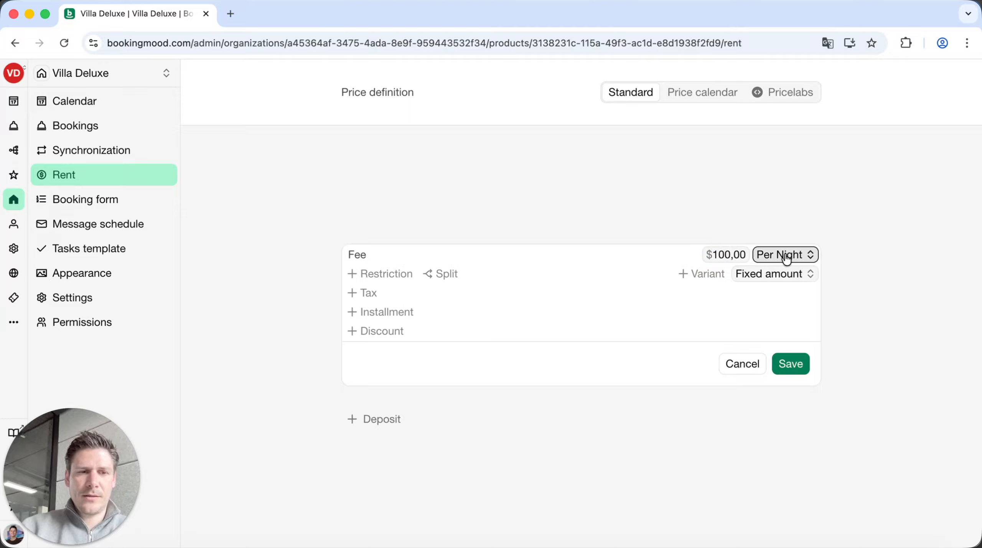
Try the per-week and per-booking pricing bases for the rent fee, and set it to per guest.
left_click(769, 257)
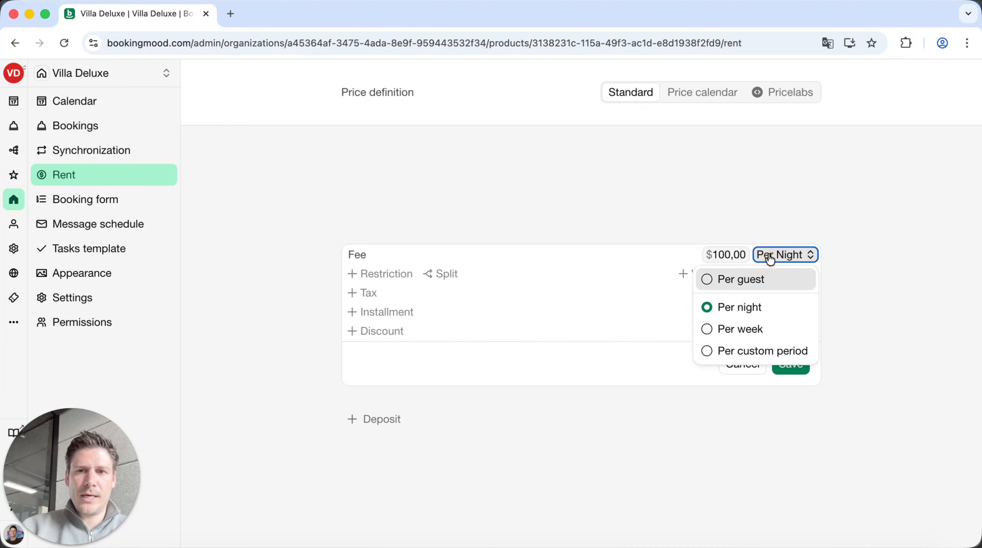
left_click(771, 279)
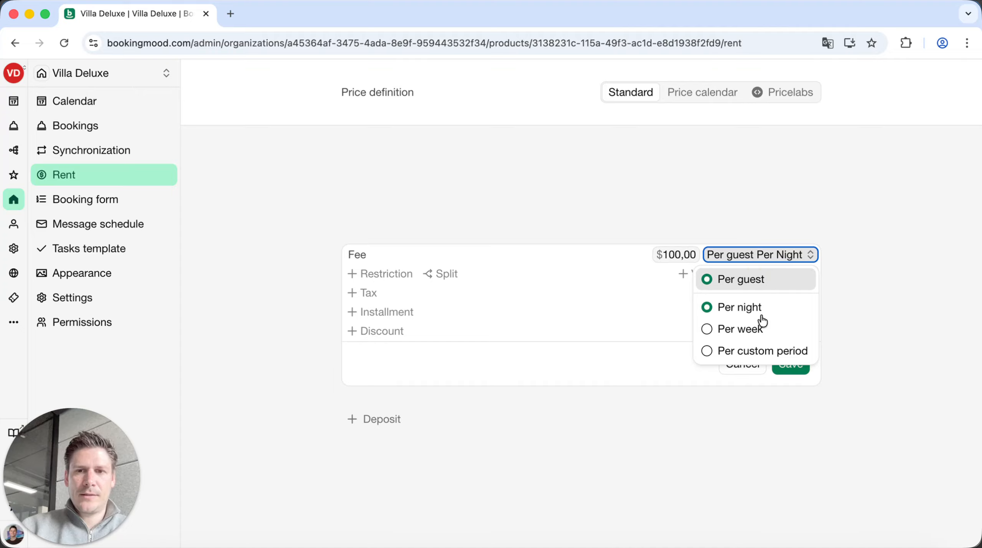
left_click(761, 327)
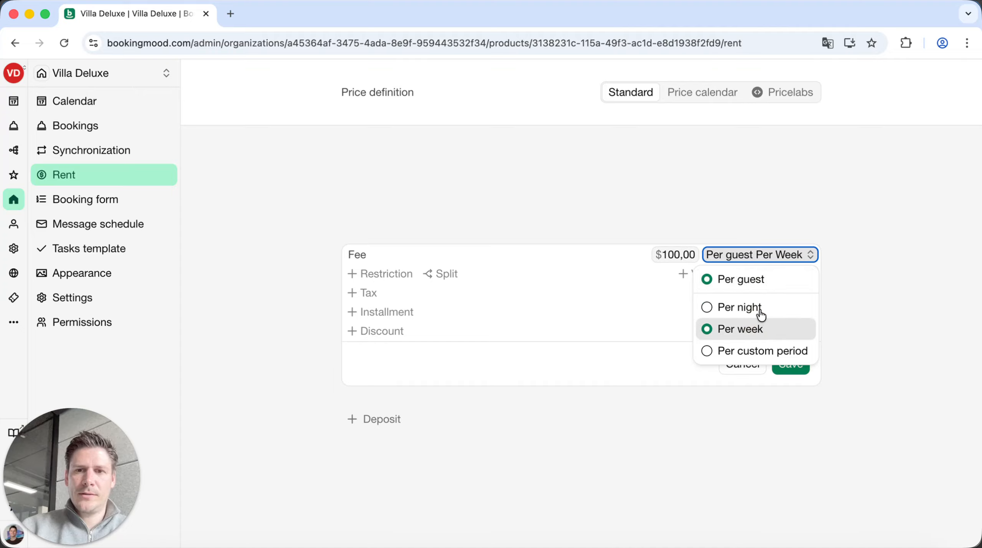
left_click(762, 328)
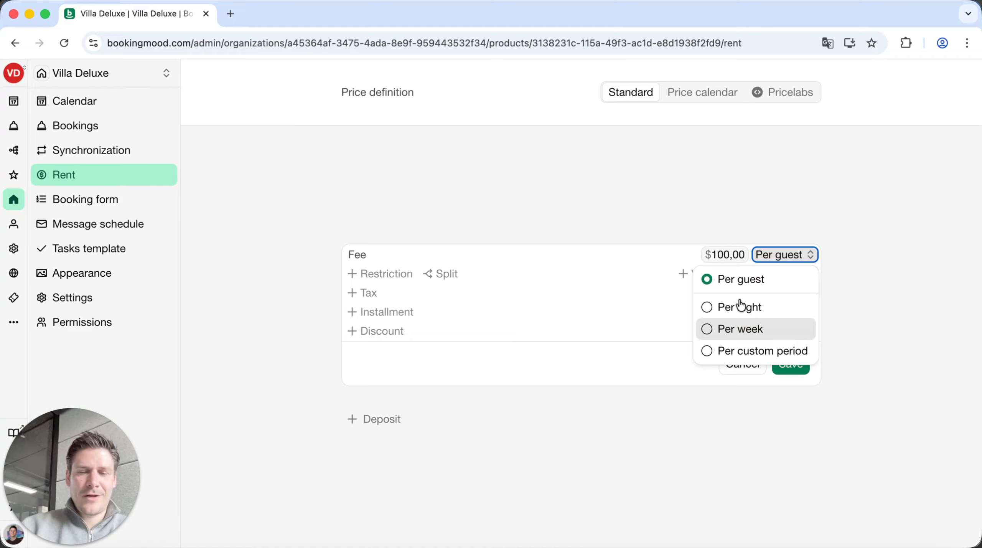
left_click(747, 284)
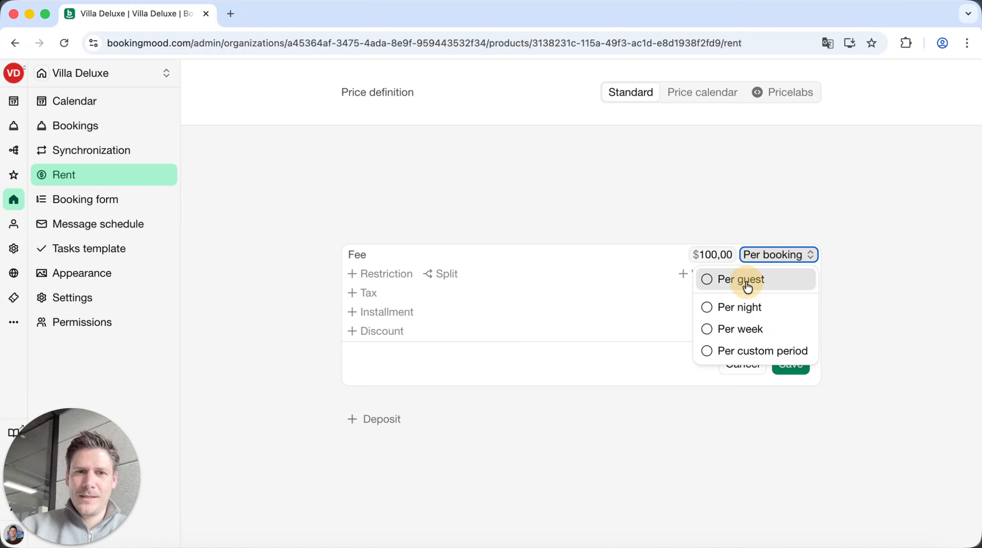
left_click(745, 284)
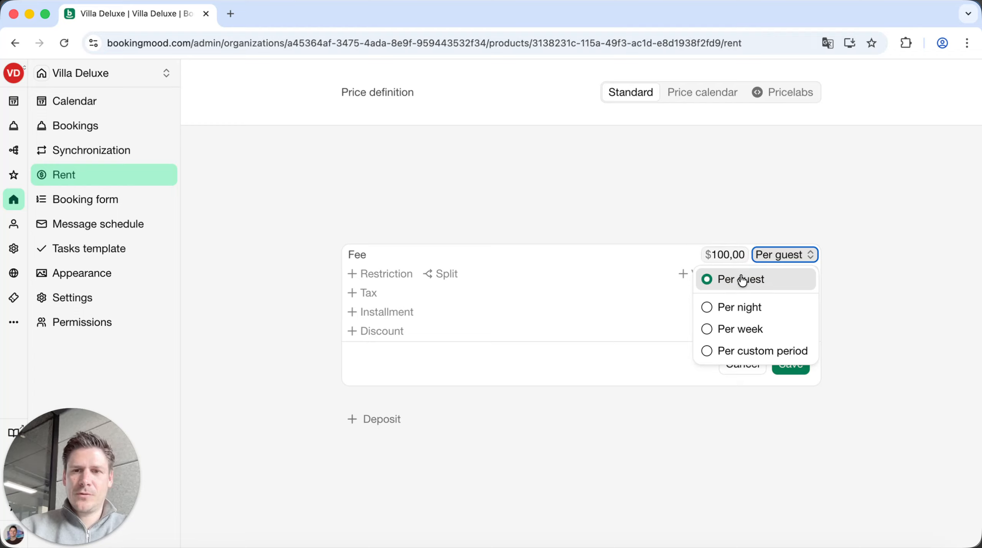
Add the per night basis to the rent fee so it is charged per guest per night.
left_click(679, 258)
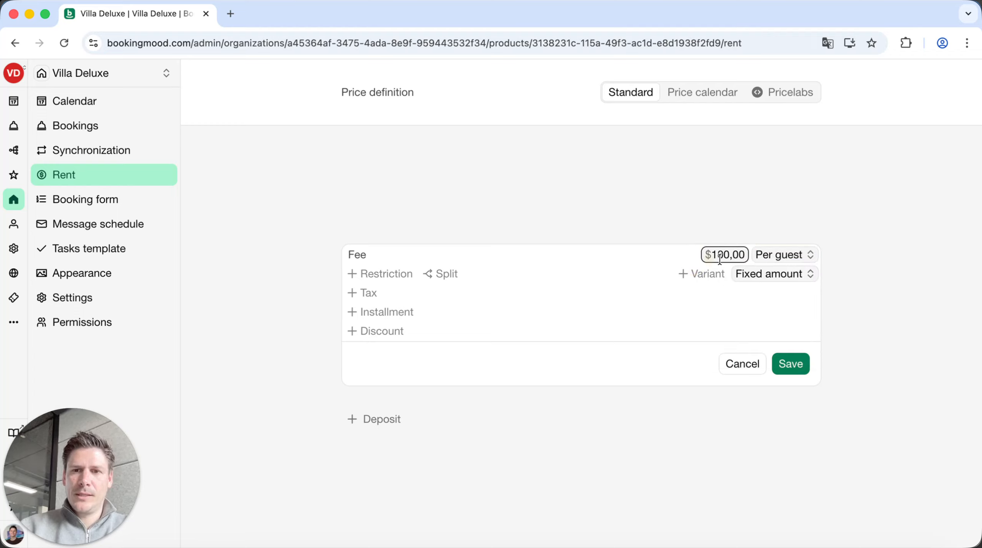
left_click(772, 262)
left_click(752, 308)
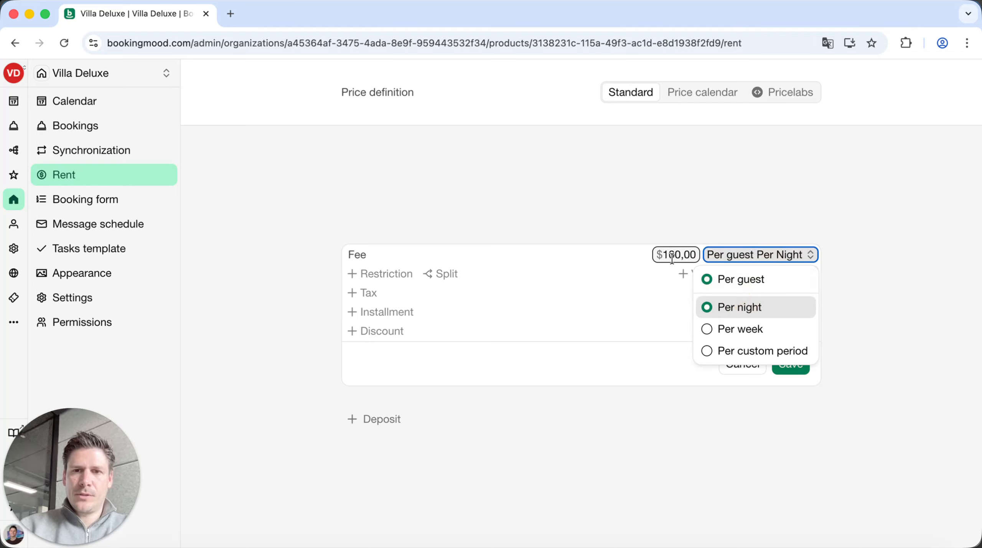
left_click(591, 254)
Split the rent fee by season and start a new yearly season named High season.
left_click(445, 275)
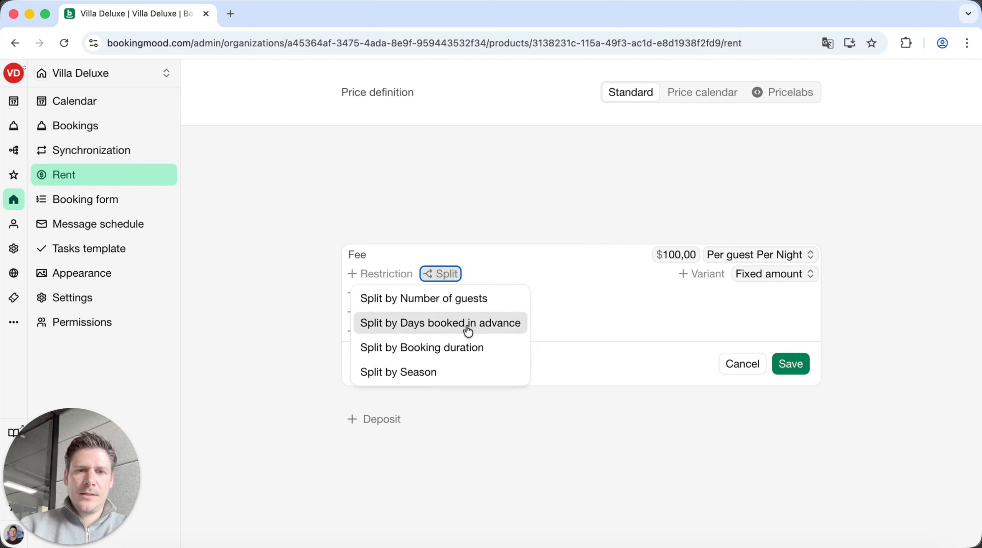
left_click(466, 369)
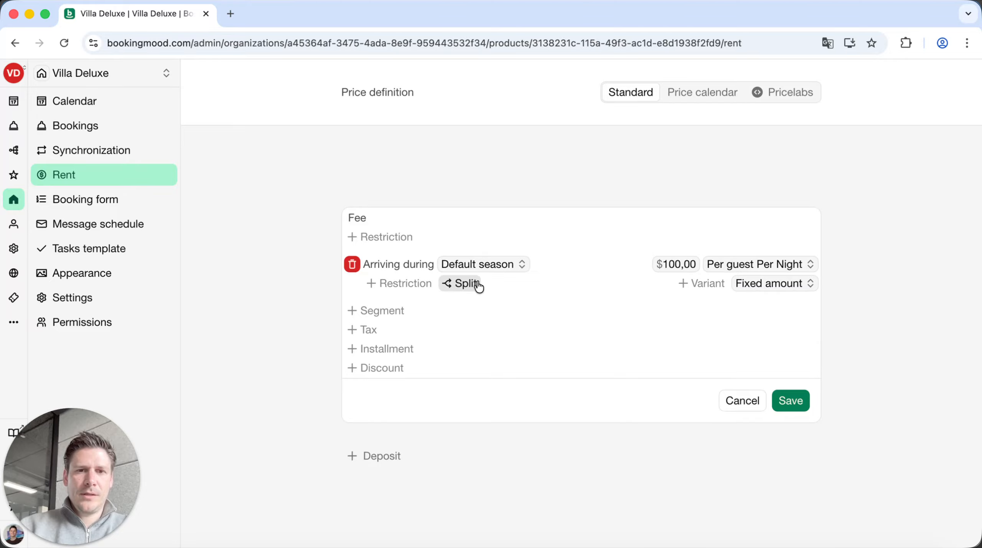
left_click(483, 265)
left_click(489, 324)
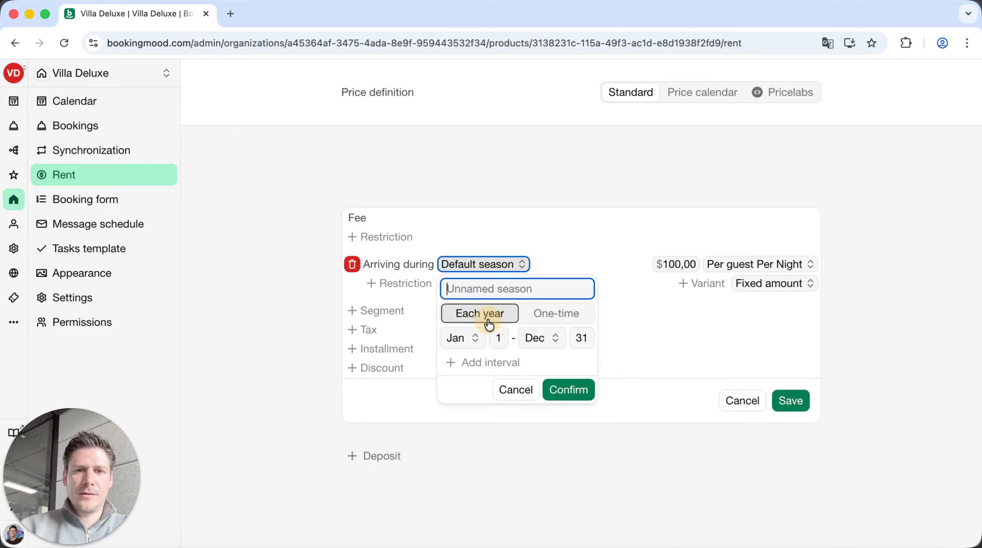
type("High season")
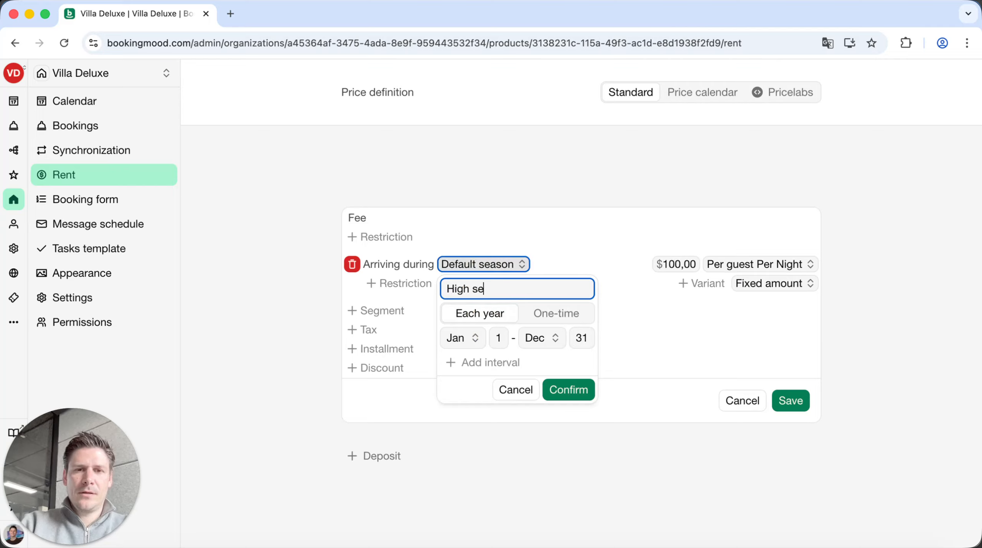
Set the High season interval to Jun 1 - Sep 1 and confirm the season.
left_click(473, 339)
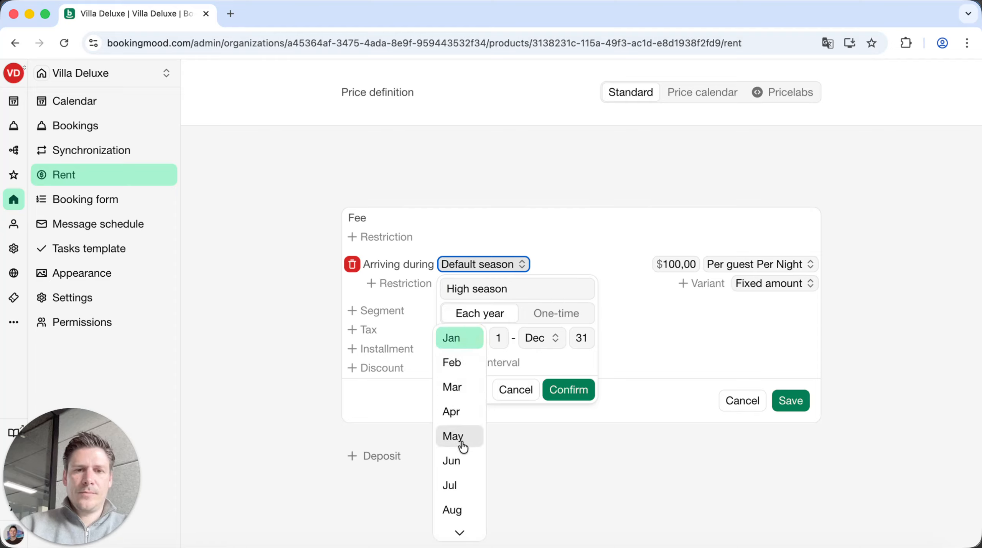
left_click(460, 456)
left_click(526, 346)
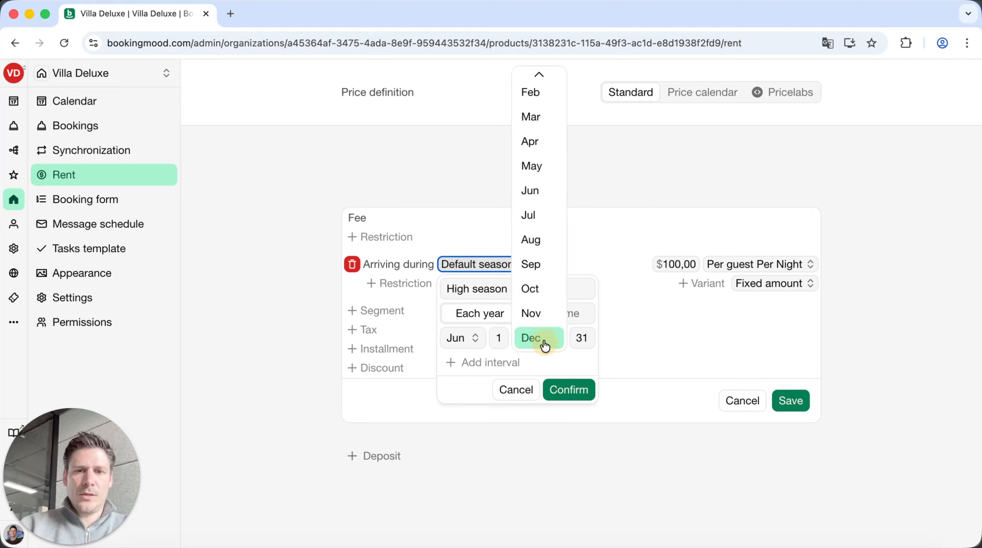
left_click(542, 264)
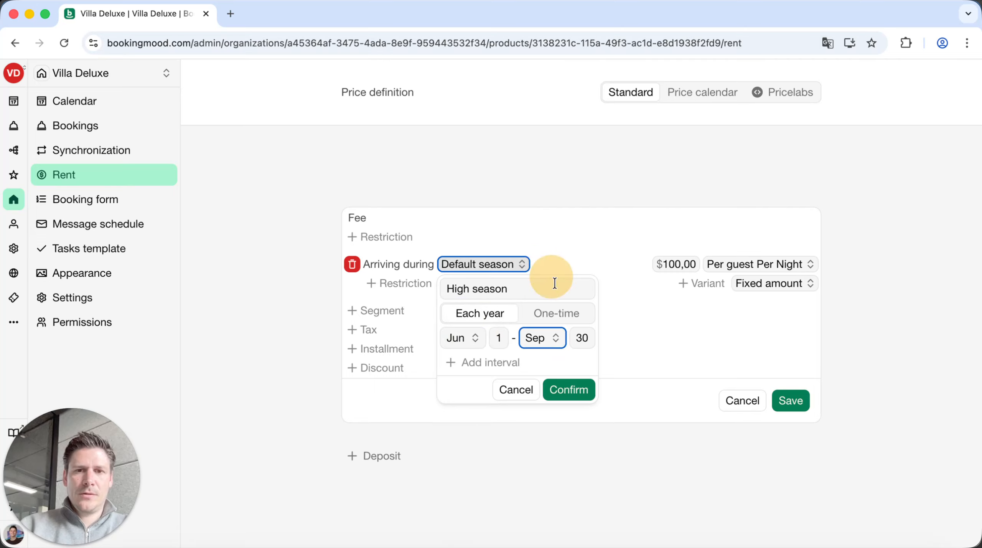
left_click(580, 338)
type("1")
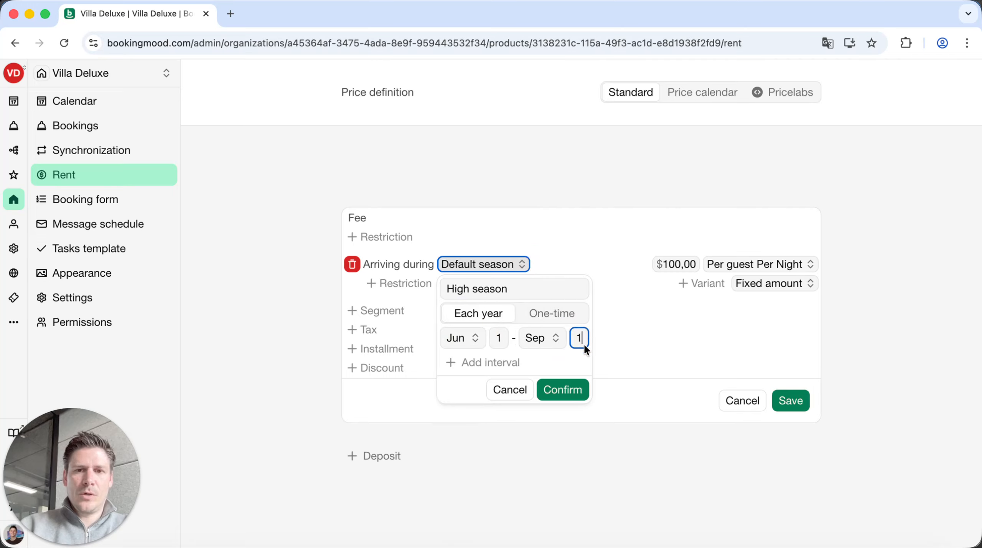
left_click(572, 387)
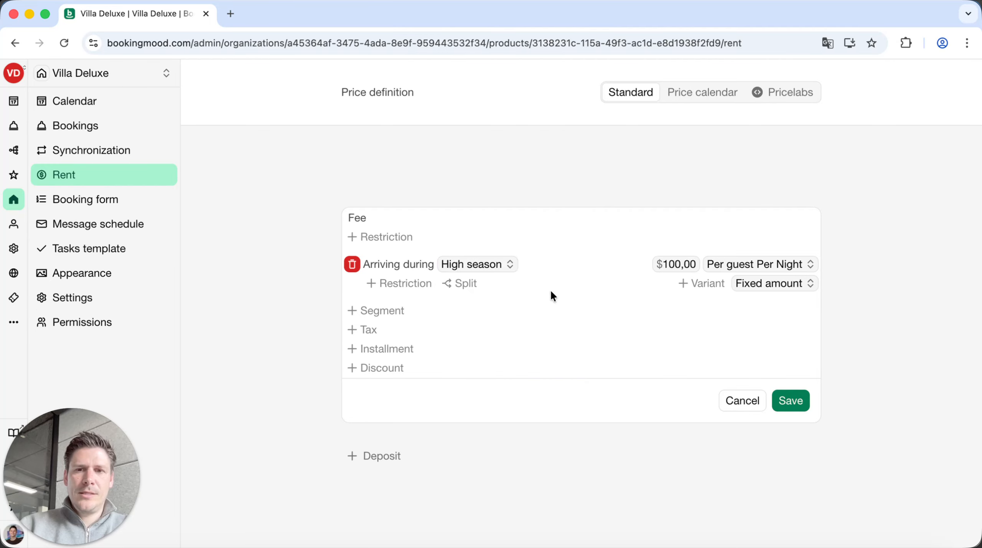
Set the High season fee amount to $200,00.
left_click(673, 264)
double_click(667, 264)
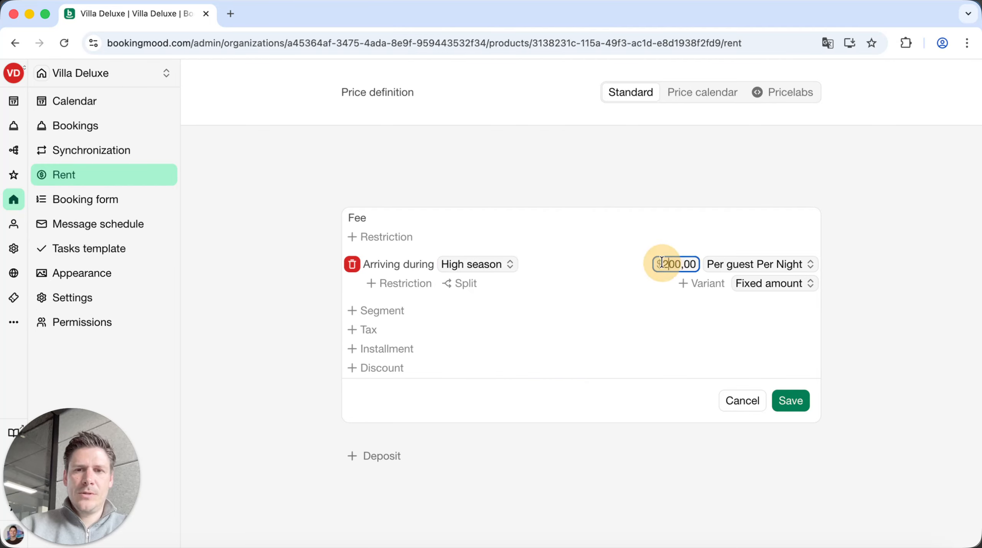
type("200,00")
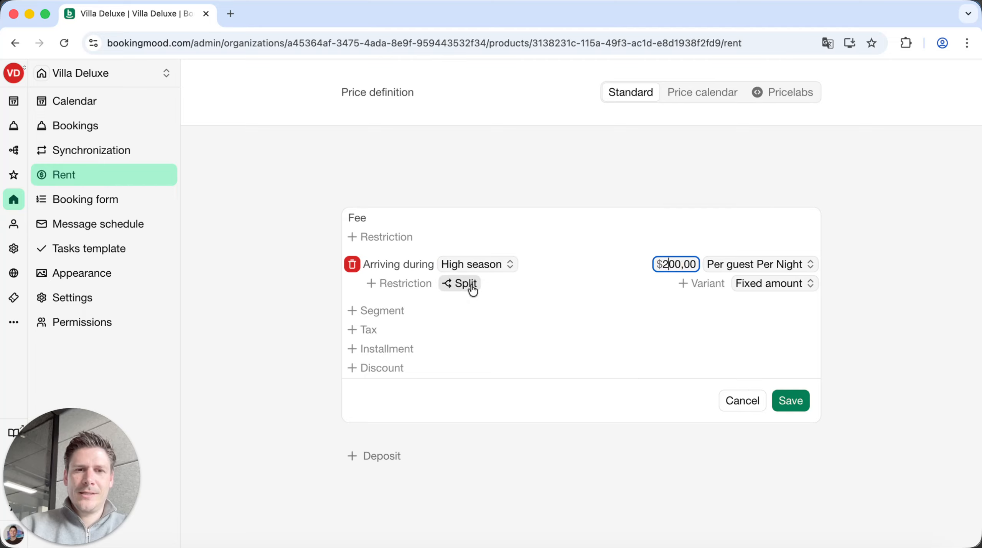
Add a second season segment to the fee and assign it to Default season.
left_click(399, 311)
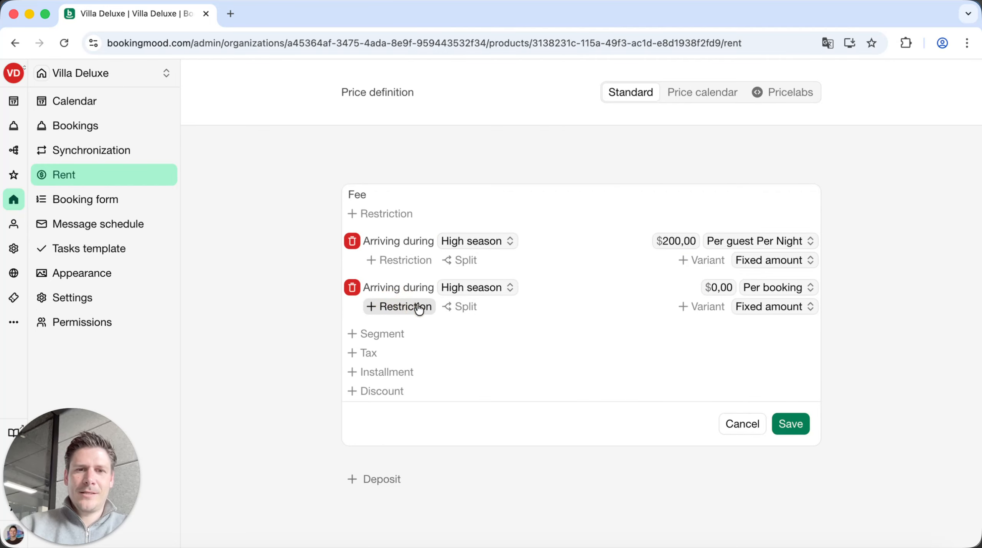
left_click(460, 289)
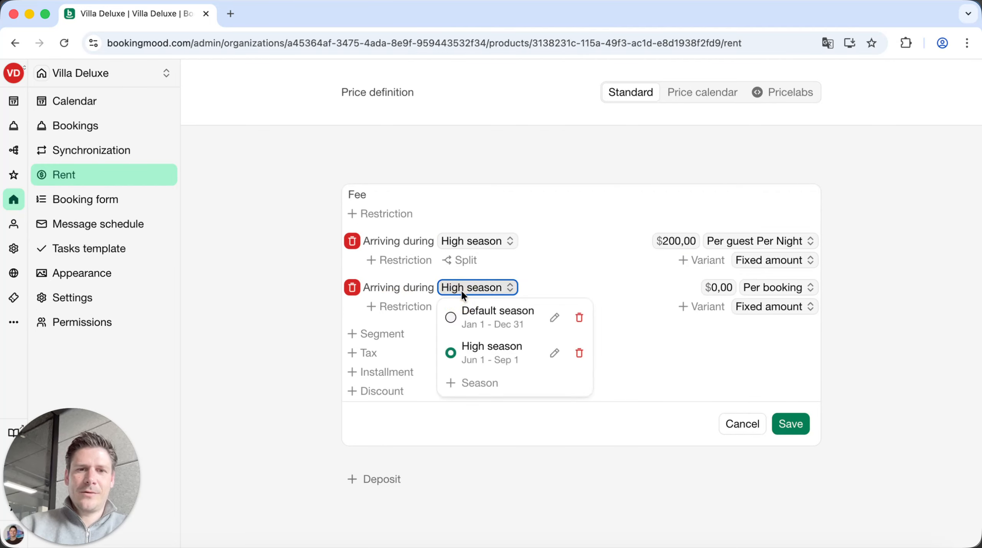
left_click(488, 318)
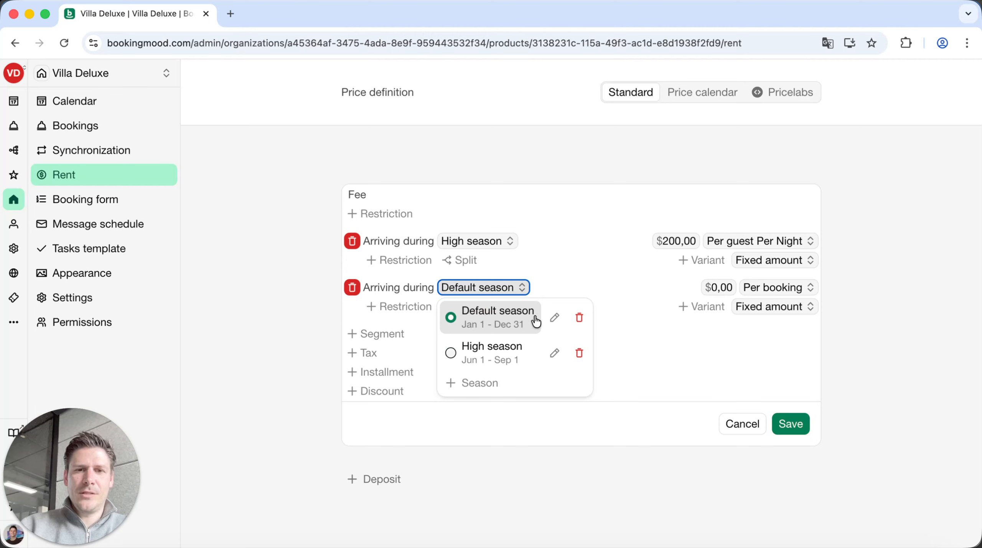
Edit Default season to cover two yearly intervals, Jan 1 - May 31 and Sep 1 - Dec 31.
left_click(553, 318)
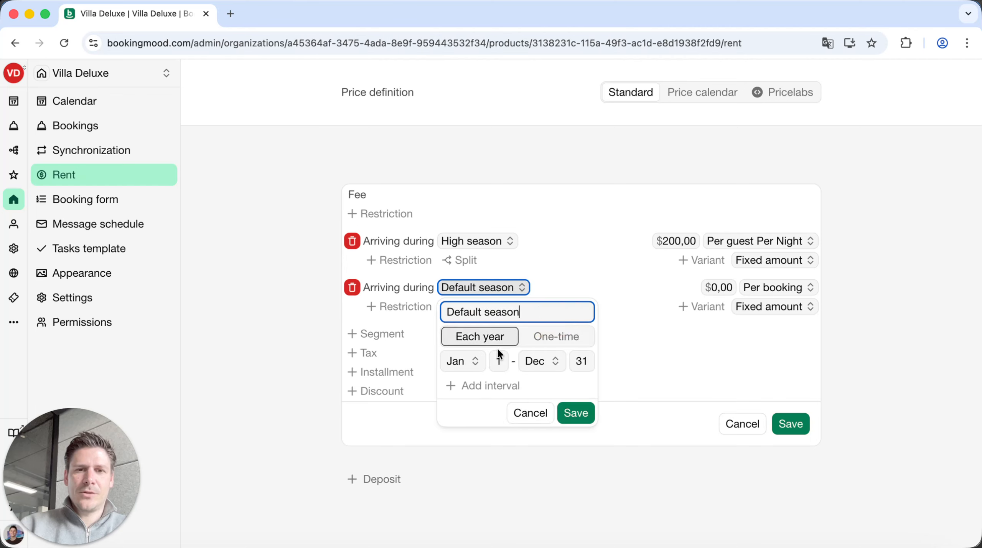
left_click(547, 357)
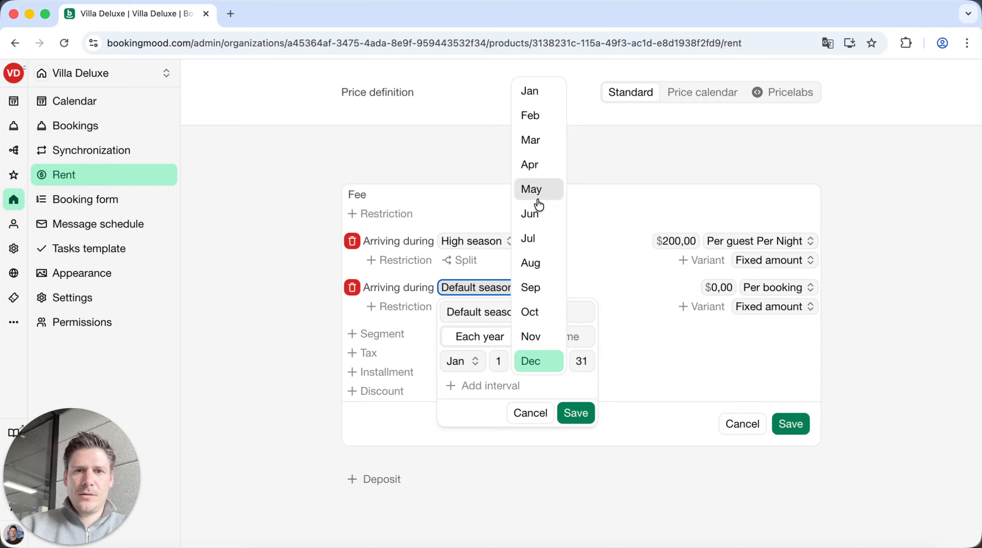
left_click(532, 189)
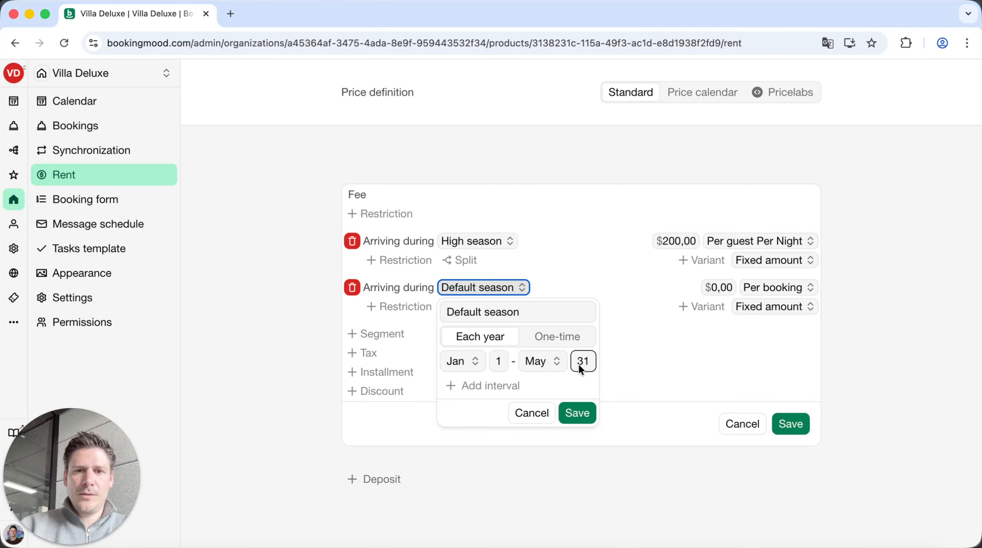
left_click(512, 385)
left_click(475, 387)
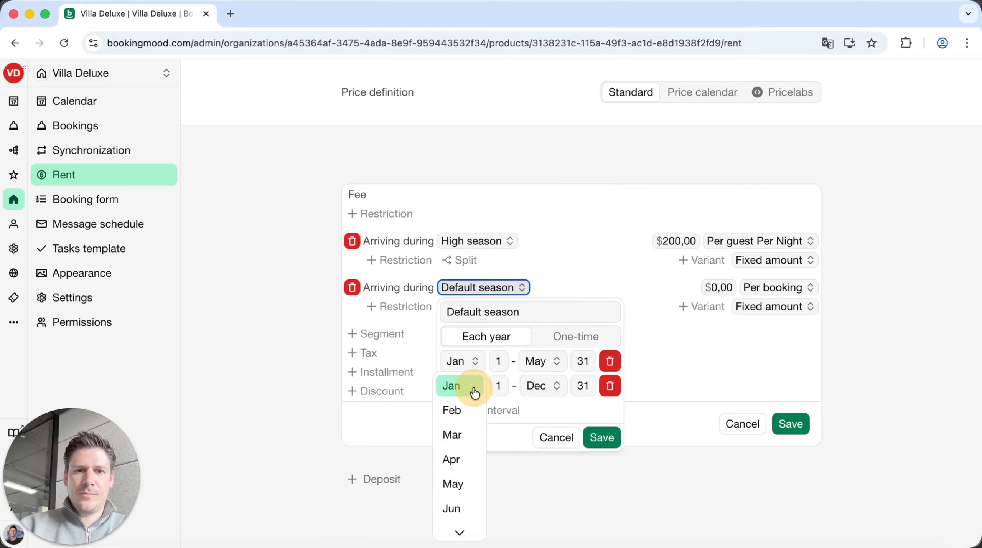
left_click(457, 454)
left_click(500, 386)
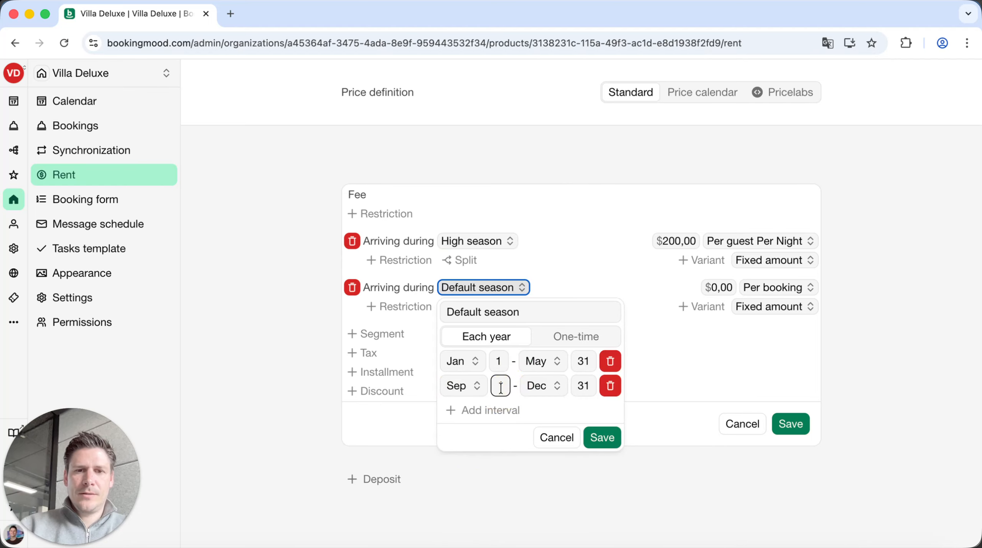
left_click(547, 388)
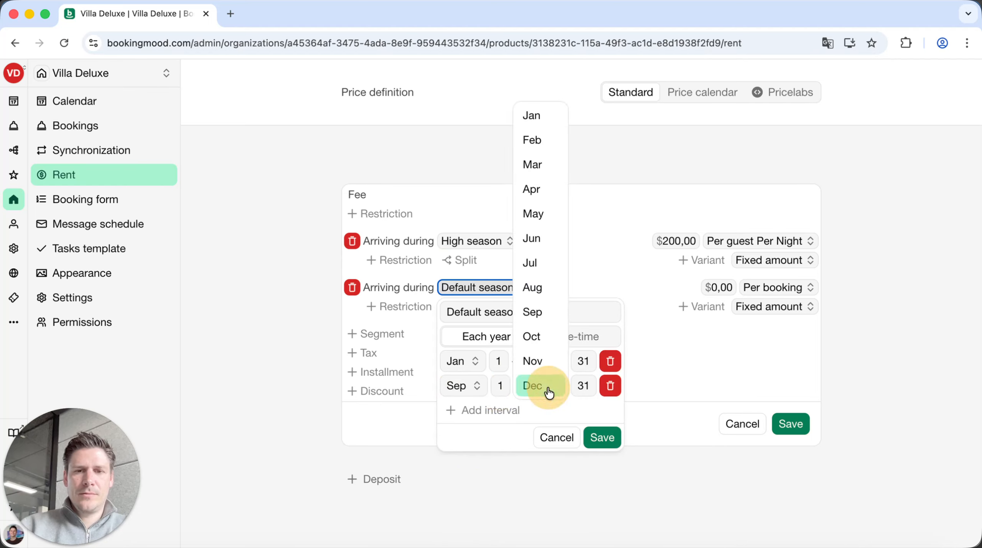
left_click(549, 389)
Rename Default season to Low season and save the season.
triple_click(478, 312)
type("Low season")
left_click(602, 437)
Set the Low season price to $100 per guest per night and save the fee.
left_click(720, 288)
type("100")
left_click(780, 287)
left_click(802, 418)
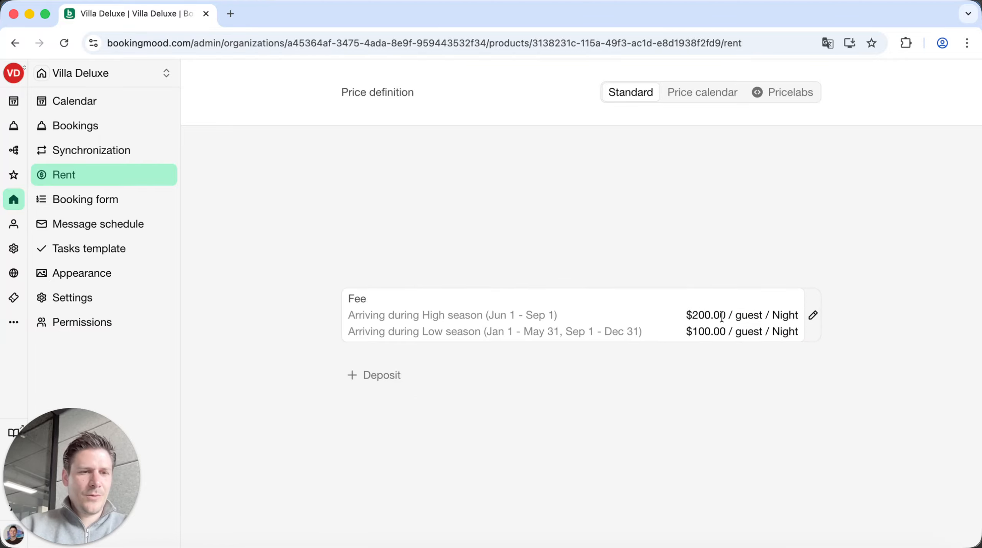
Add a $1000 per guest per week variant to the High season price and save the fee.
left_click(813, 314)
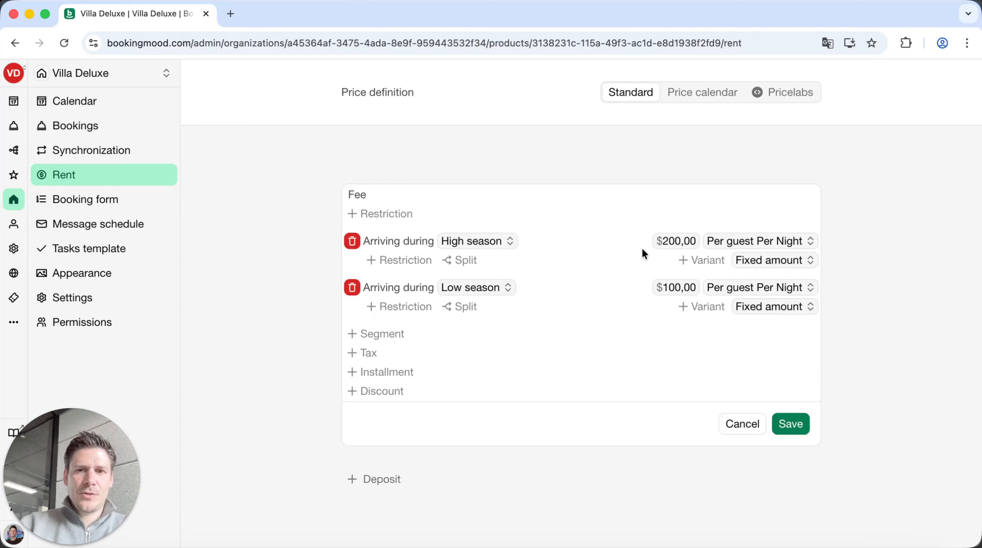
left_click(714, 261)
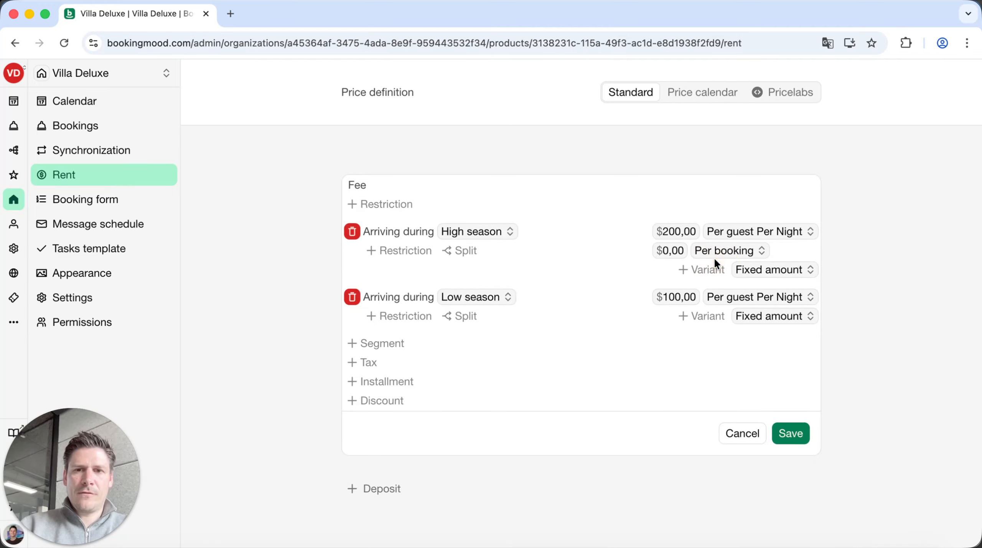
left_click(666, 253)
type("100")
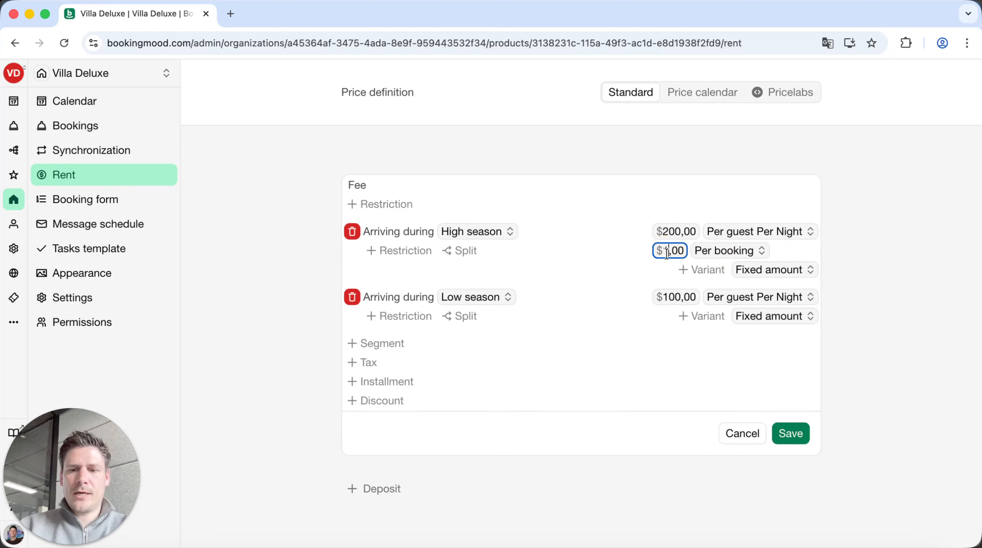
left_click(743, 254)
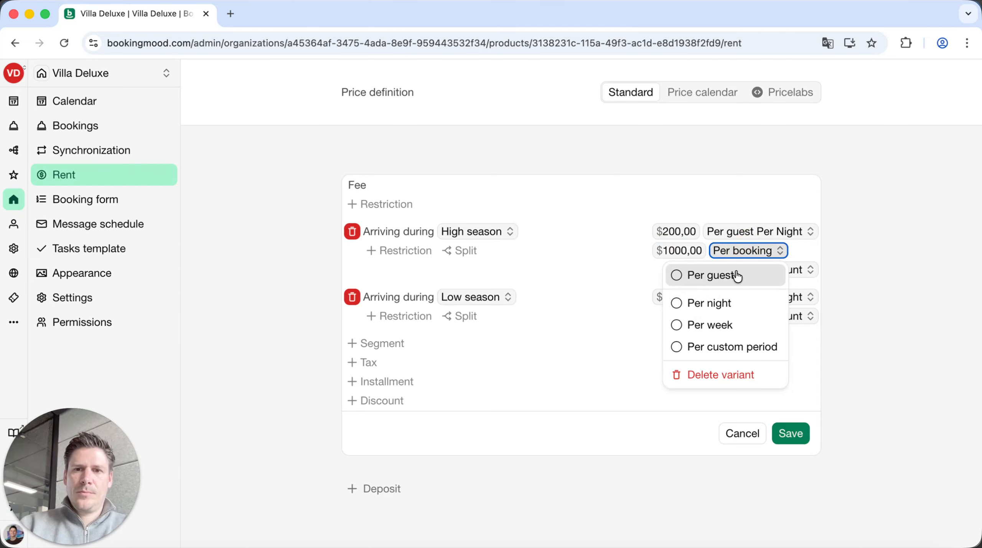
left_click(737, 276)
left_click(732, 323)
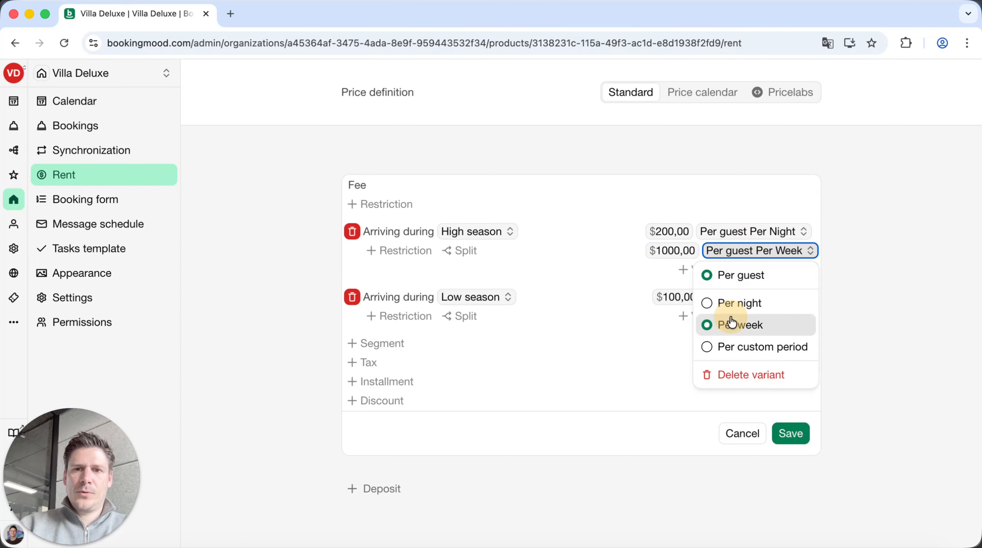
left_click(855, 298)
left_click(791, 433)
Reopen the fee, split High season by booking duration and add a second duration segment.
left_click(813, 314)
left_click(672, 249)
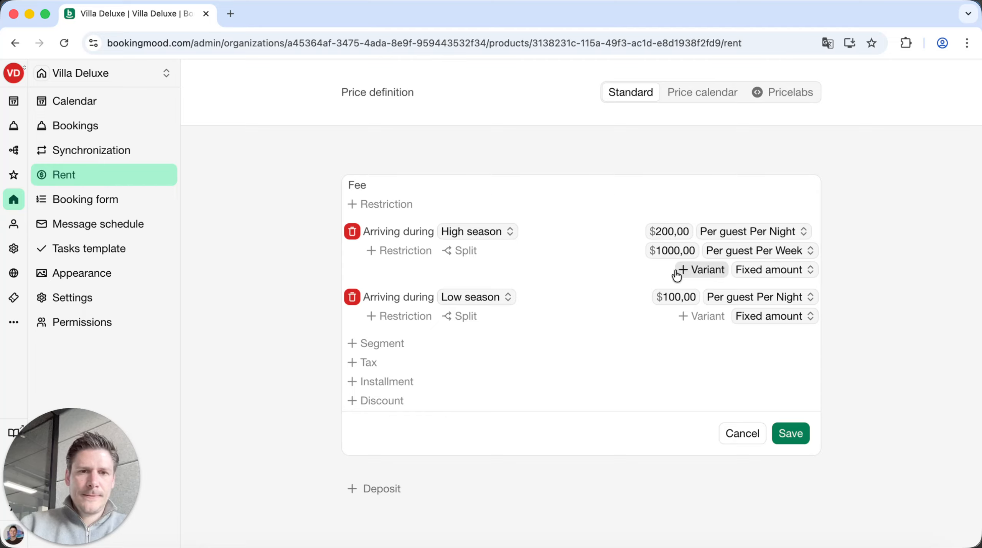
left_click(458, 252)
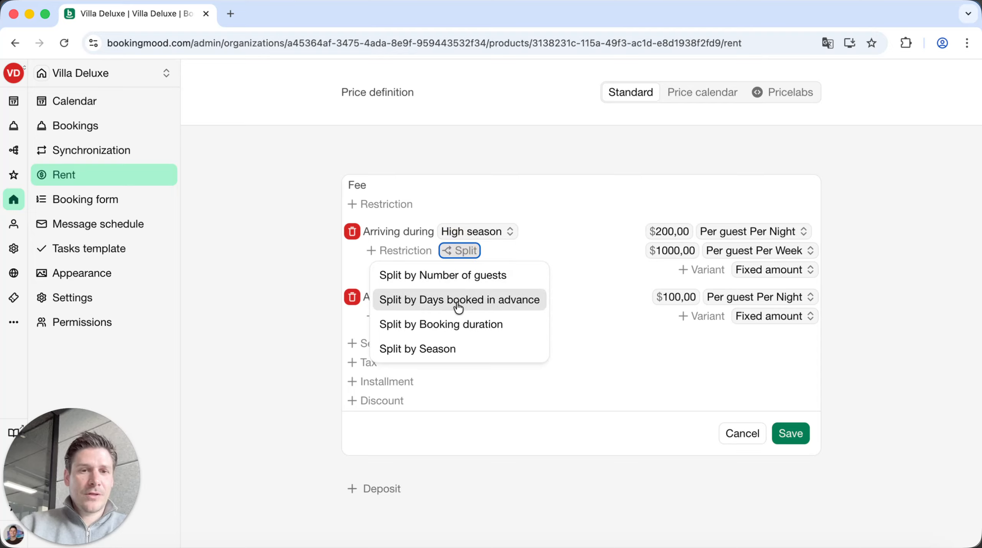
left_click(458, 324)
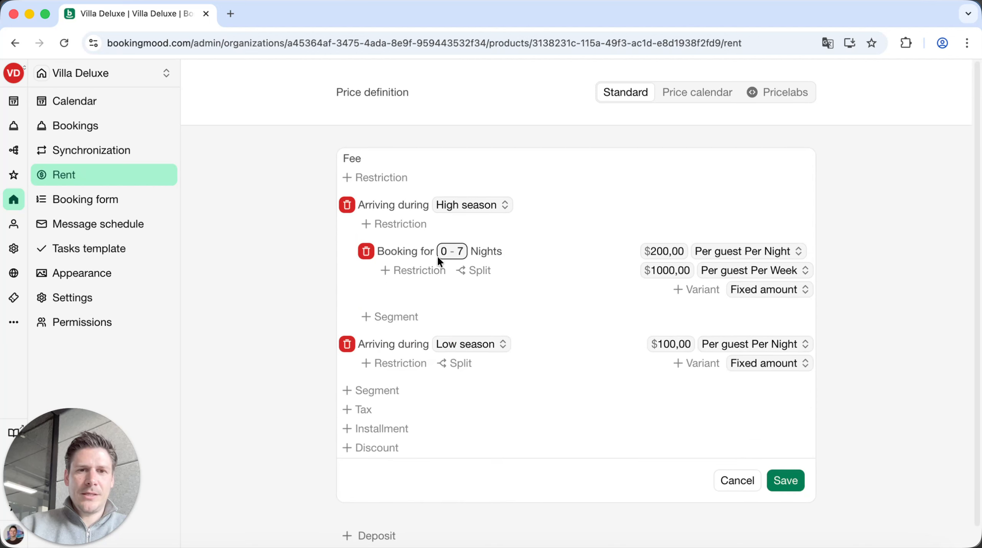
left_click(415, 316)
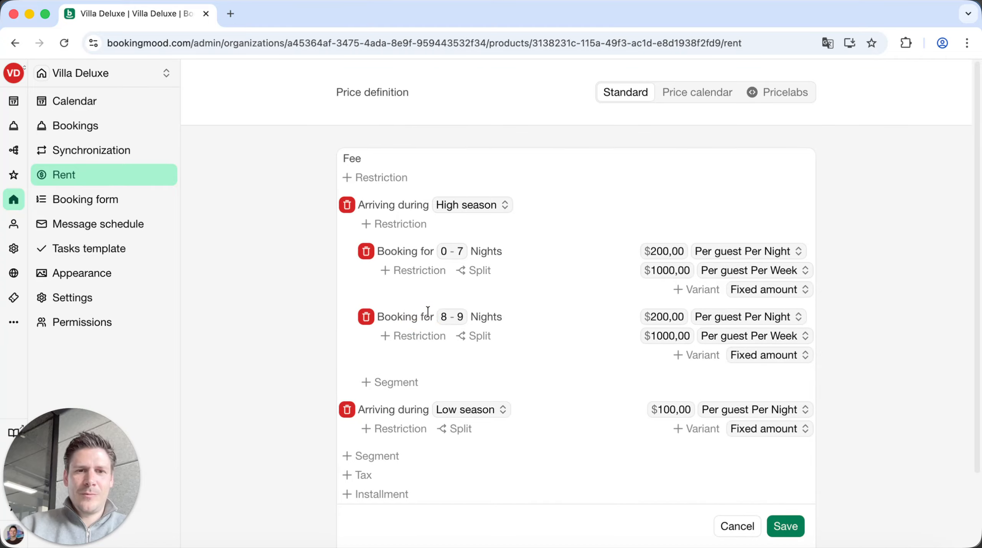
Set the second High season duration segment to cover bookings of 8 - 14 nights.
left_click(463, 316)
type("14")
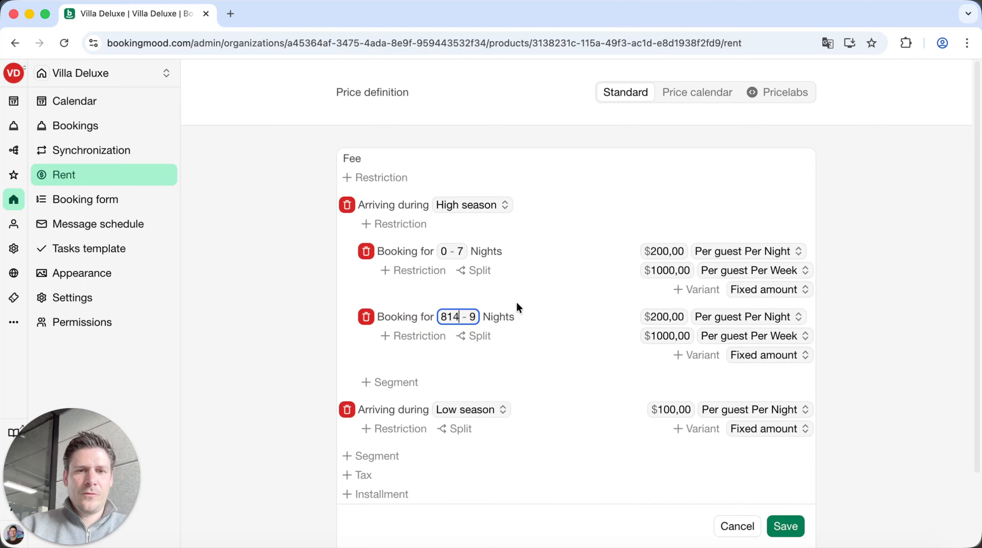
key("BackSpace")
key("BackSpace")
double_click(461, 316)
type("14")
Price the 8 - 14 nights segment at $175 per guest per night and $750 per guest per week.
left_click_drag(669, 316, 646, 317)
type("175")
left_click_drag(675, 336, 645, 335)
type("750")
left_click(858, 334)
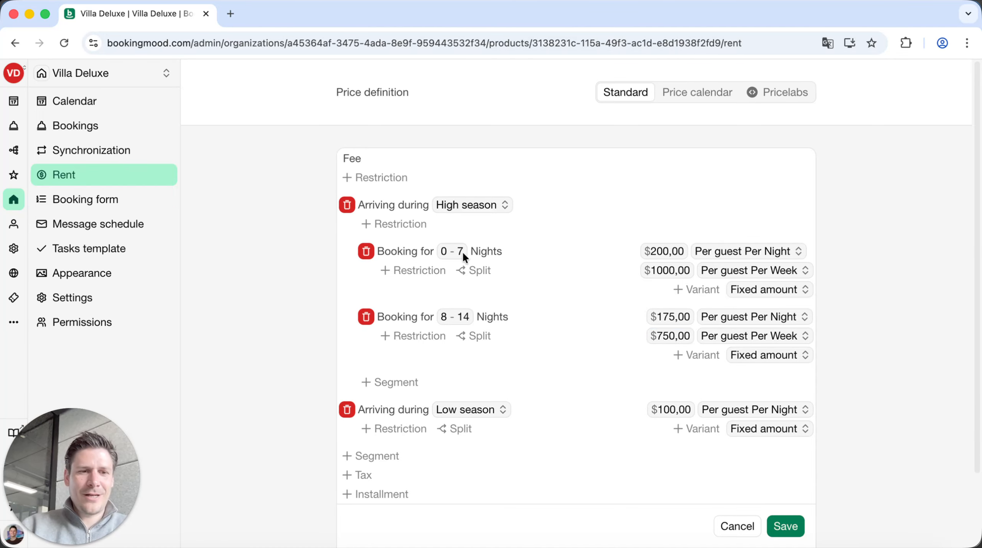
scroll(528, 350, "down", 2)
scroll(530, 353, "down", 3)
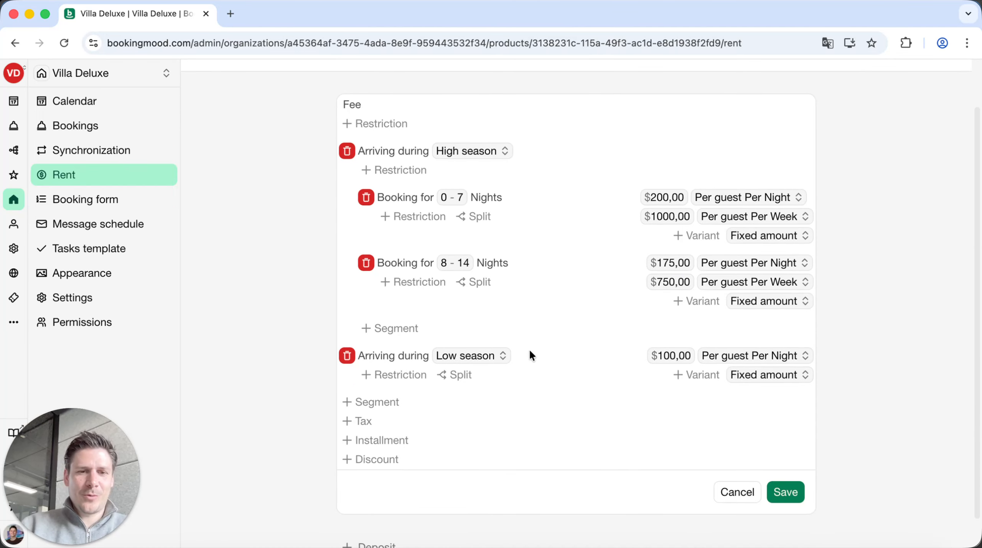
scroll(531, 353, "up", 3)
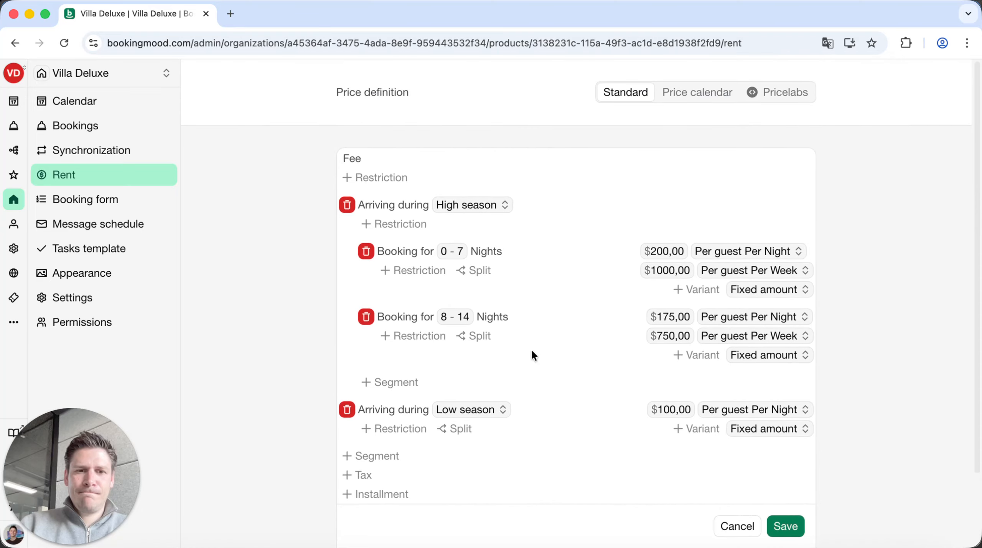
scroll(532, 353, "down", 3)
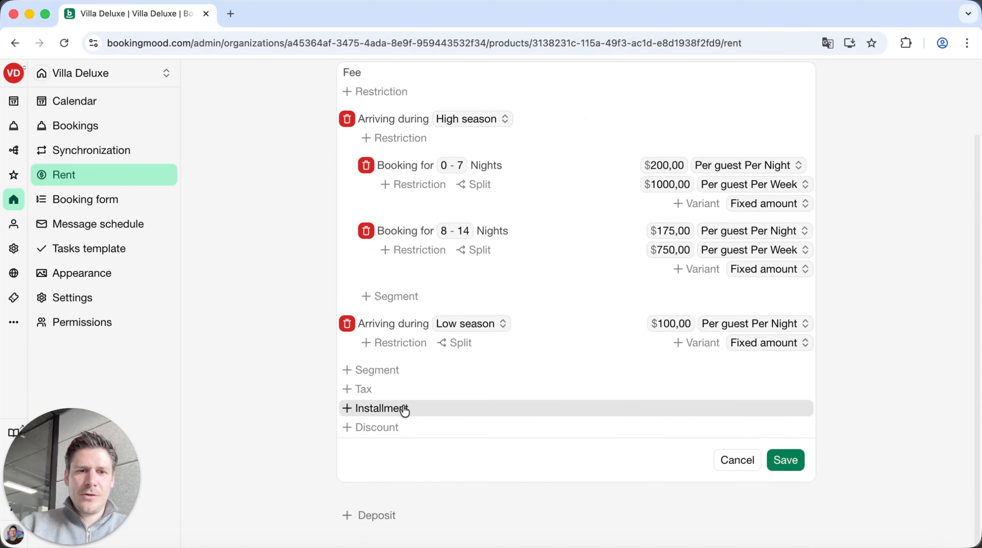
left_click(371, 388)
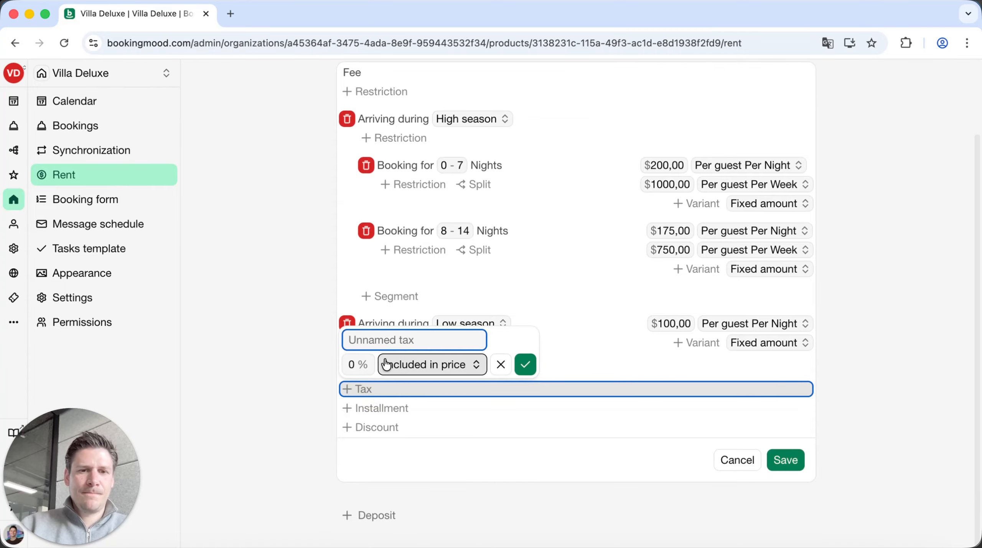
left_click(405, 364)
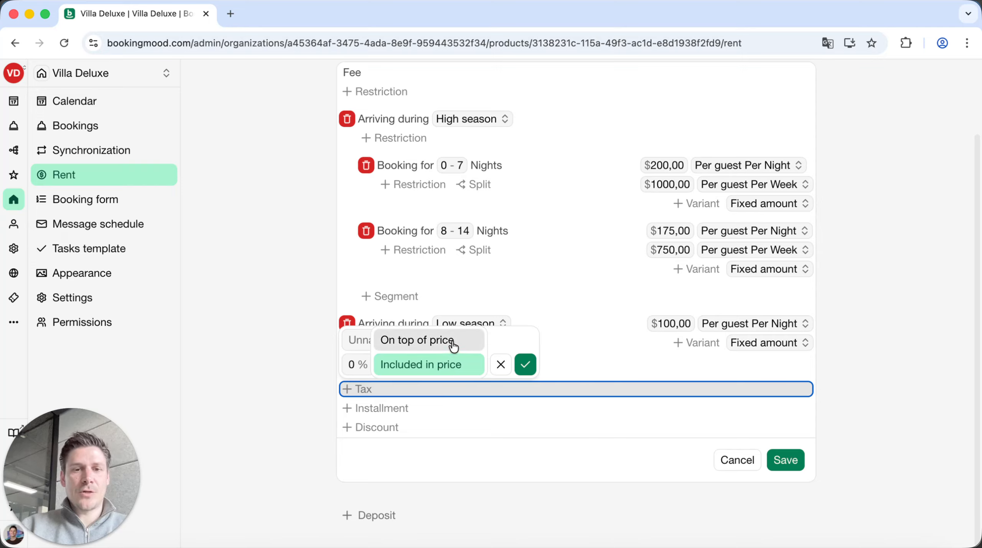
left_click(499, 365)
Add a payment installment due 0 days after Confirmation and save the fee.
left_click(391, 408)
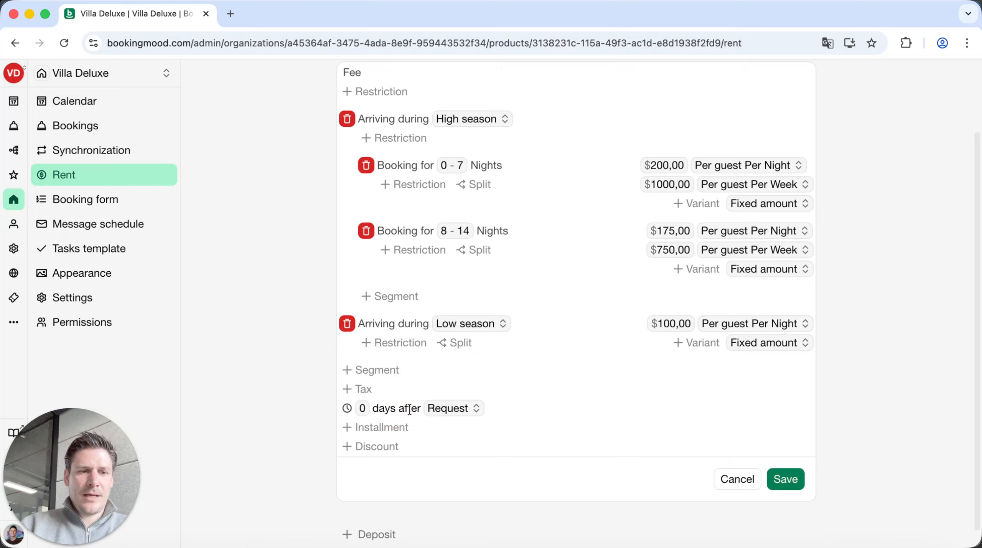
left_click(363, 408)
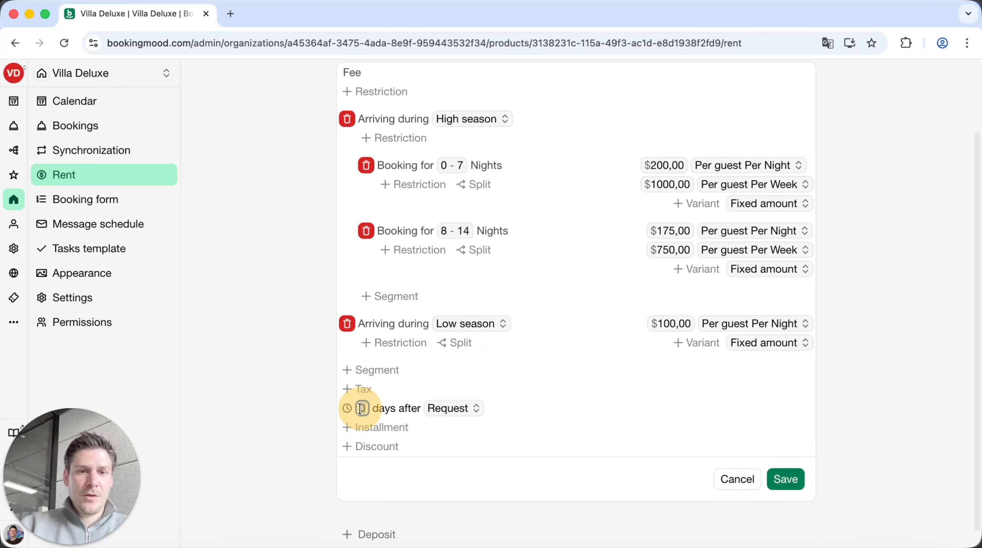
left_click(449, 409)
left_click(464, 433)
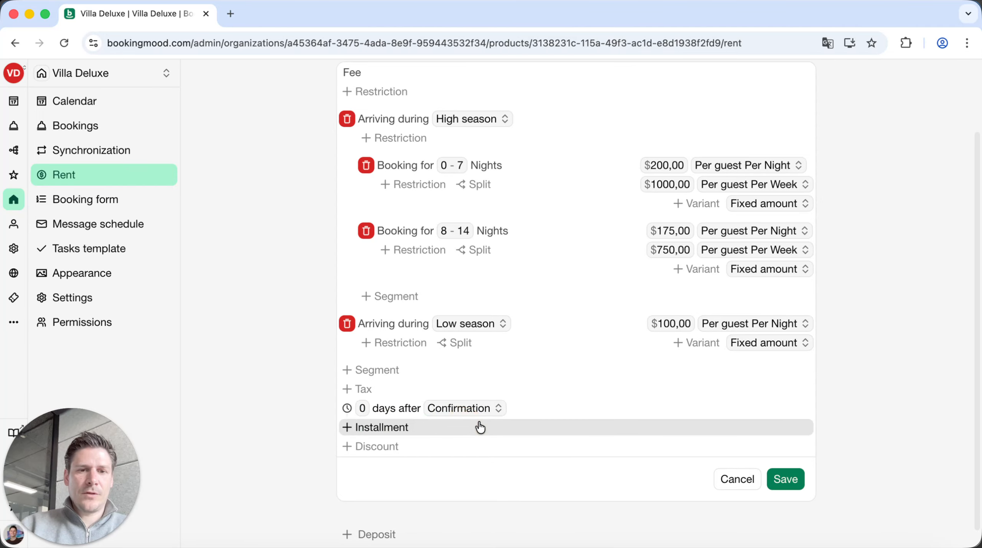
left_click(783, 480)
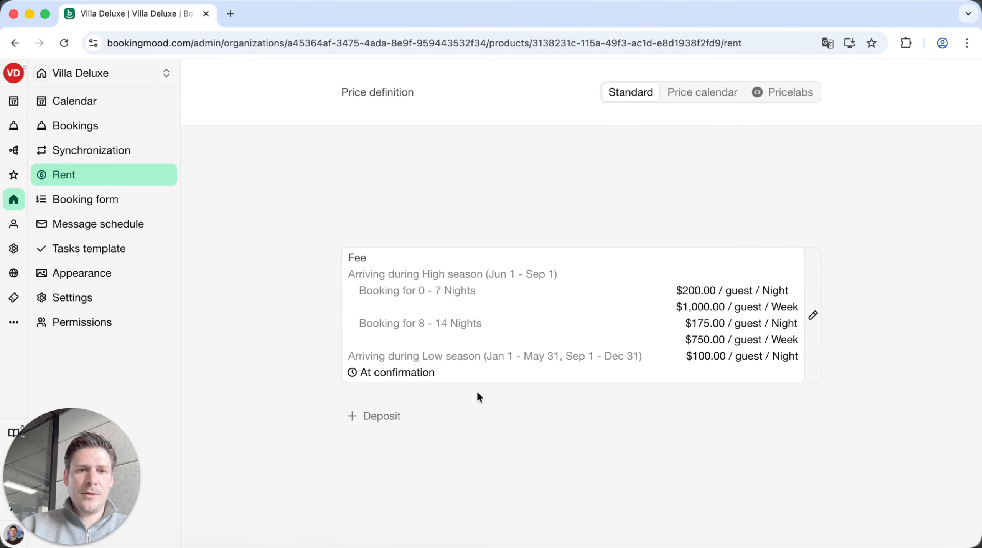
left_click(469, 375)
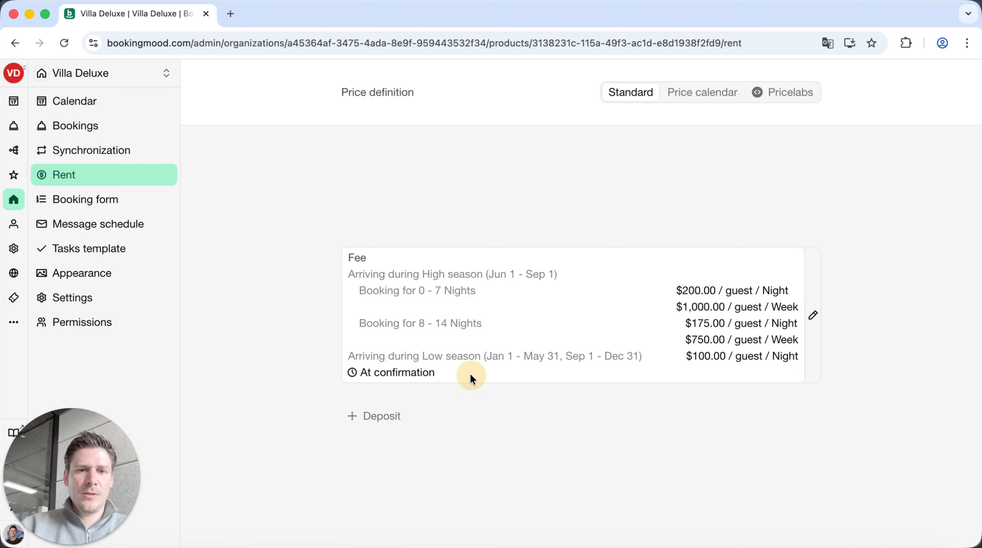
Reopen the fee, add another installment and make the second one due 14 days before Arrival.
left_click(811, 318)
scroll(589, 426, "down", 3)
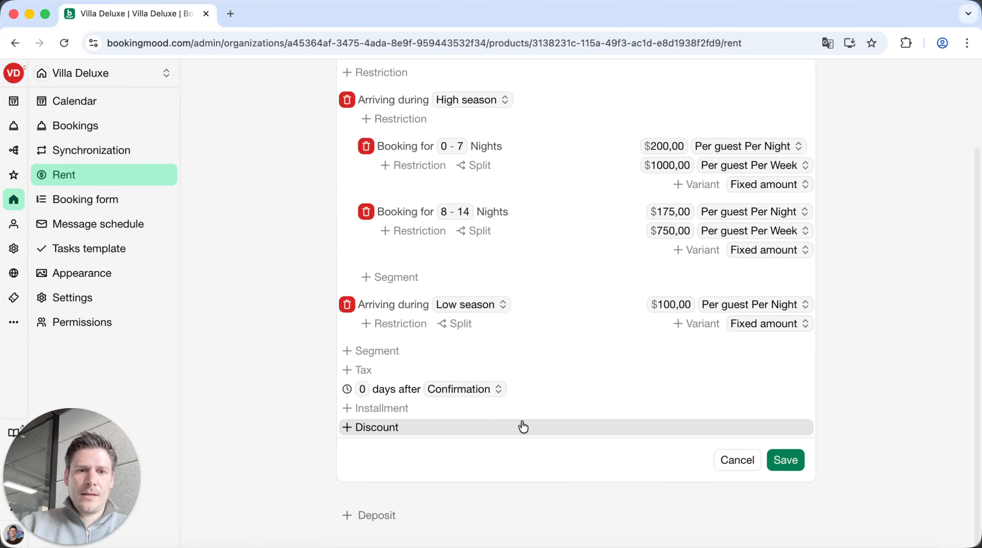
left_click(425, 408)
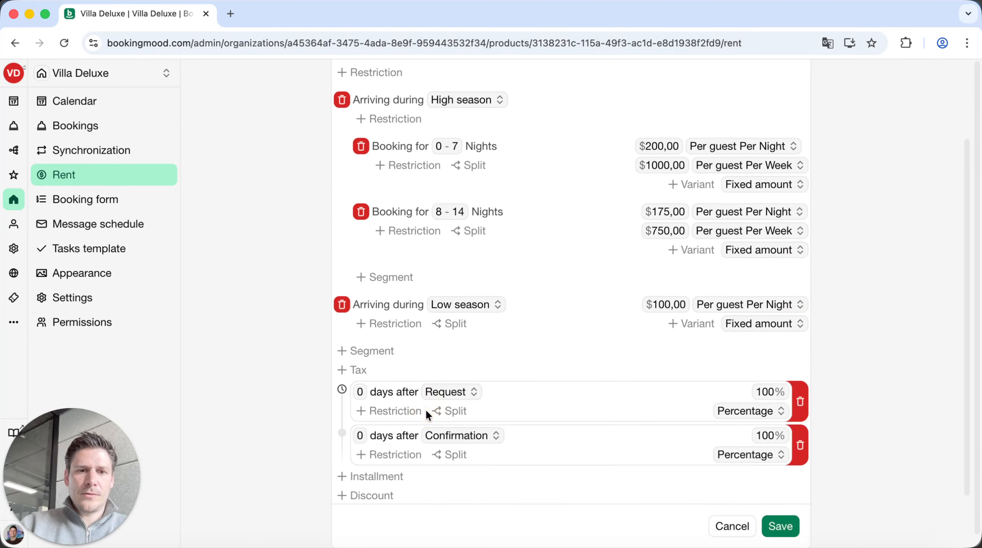
left_click(362, 436)
type("14")
left_click(450, 445)
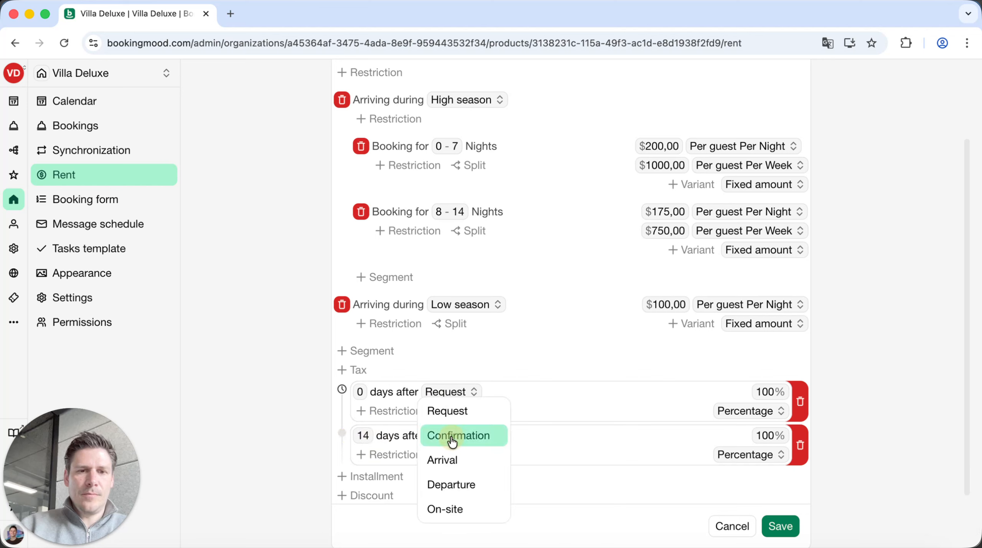
left_click(459, 459)
left_click(439, 443)
left_click(423, 426)
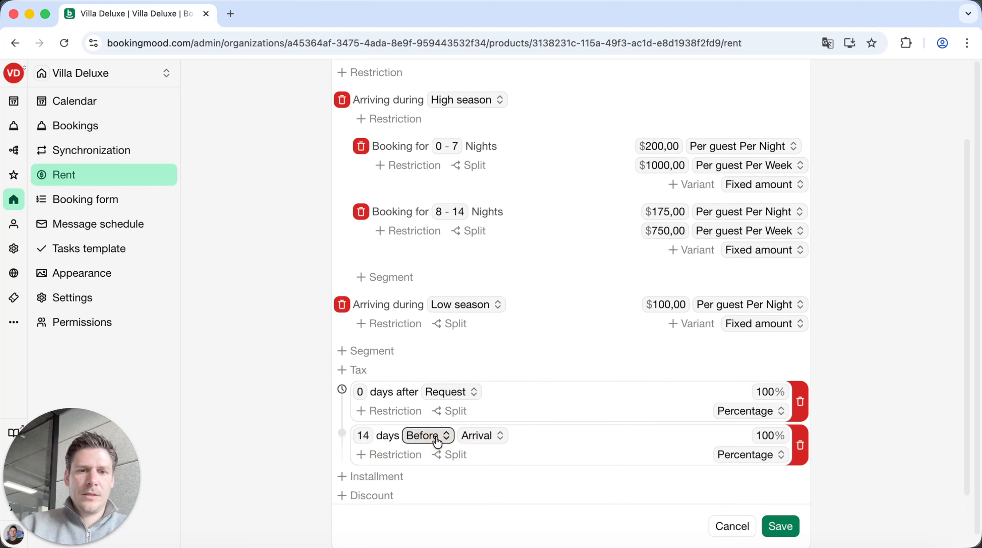
Set both installments to 50%, make the first one due after Confirmation, and save the fee.
left_click(760, 430)
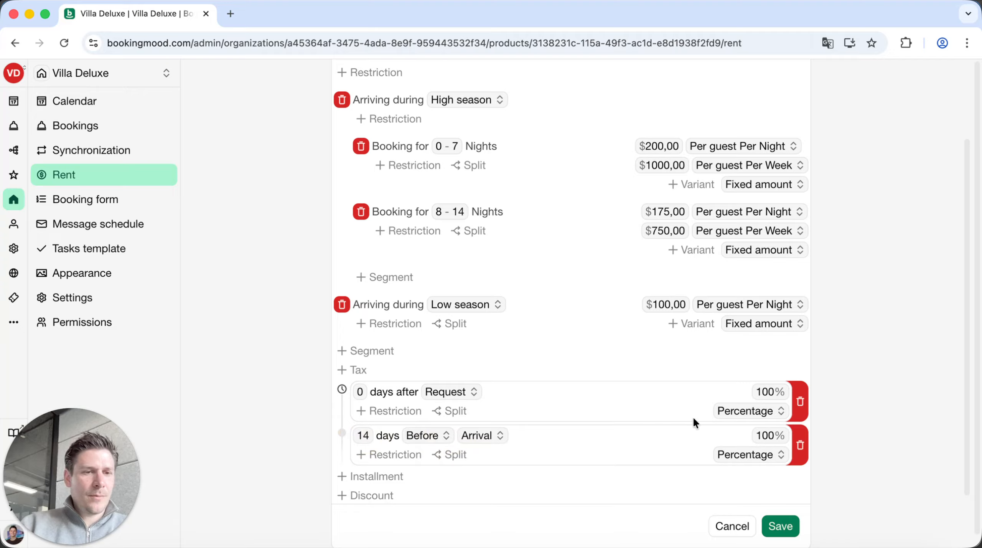
left_click_drag(772, 390, 733, 389)
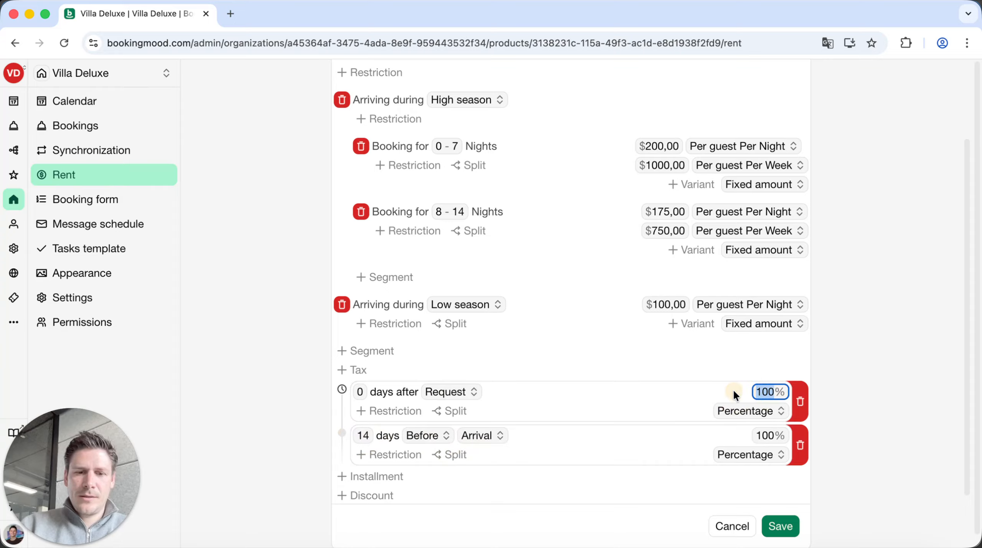
type("50")
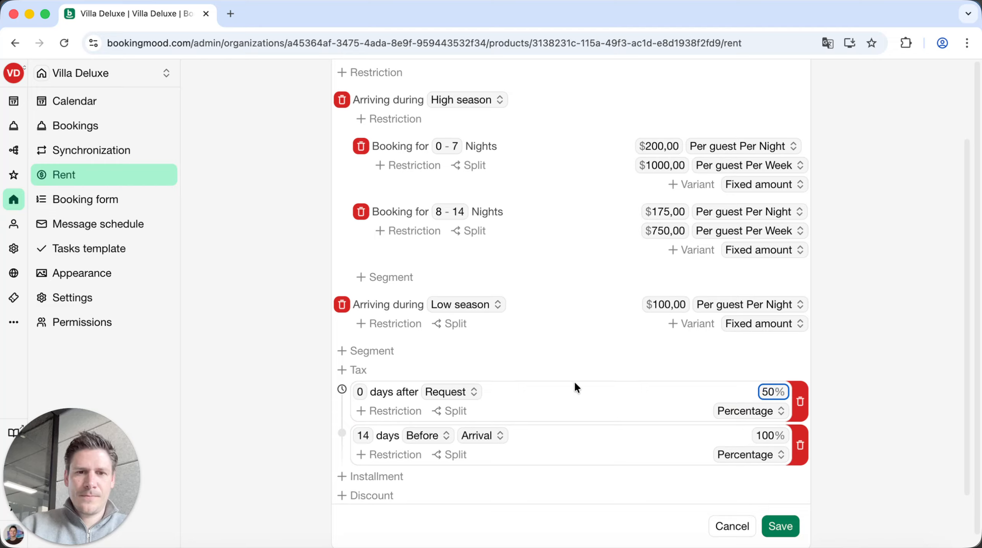
left_click(470, 392)
left_click(462, 411)
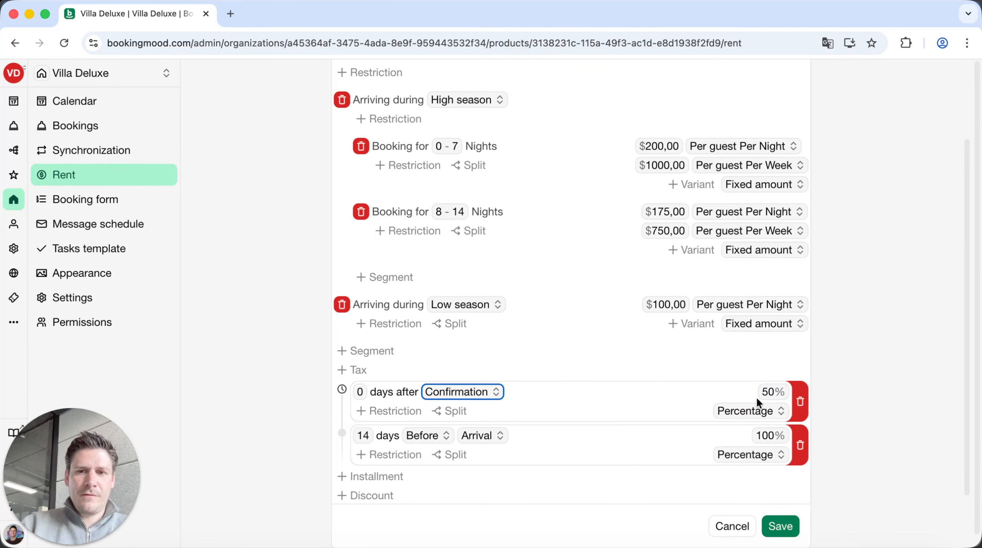
left_click_drag(773, 435, 735, 435)
type("50")
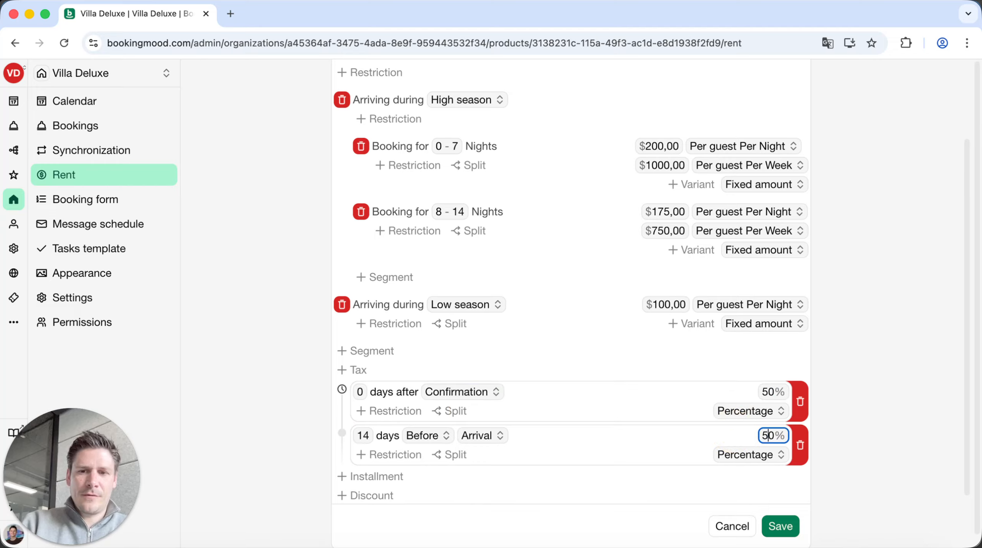
scroll(577, 420, "down", 2)
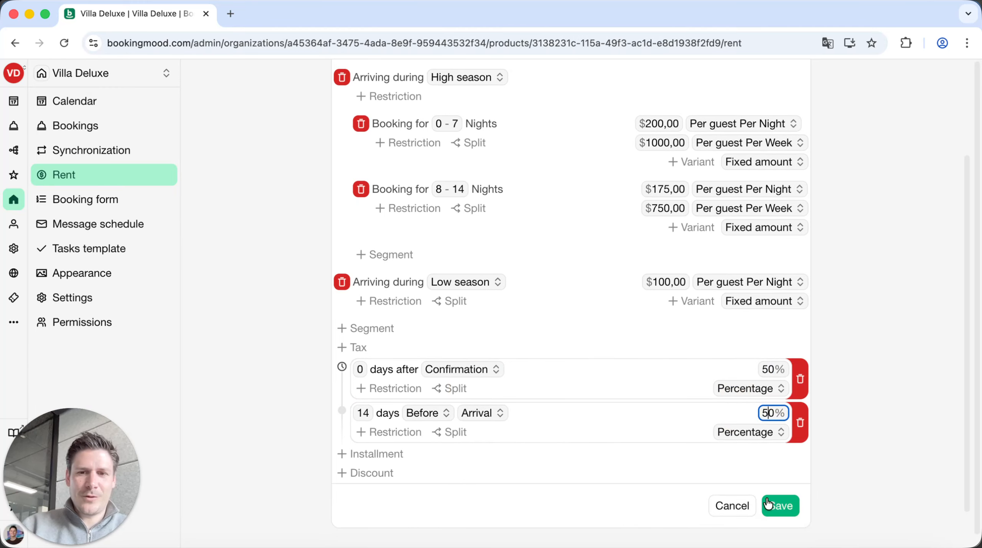
left_click(785, 507)
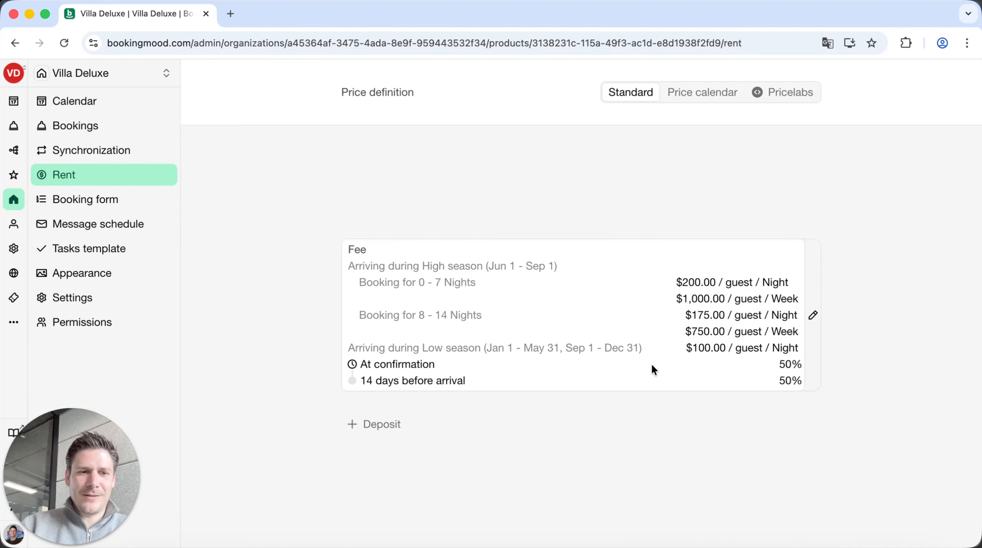
Reopen the fee and add a discount named "Long stay booking".
left_click(813, 315)
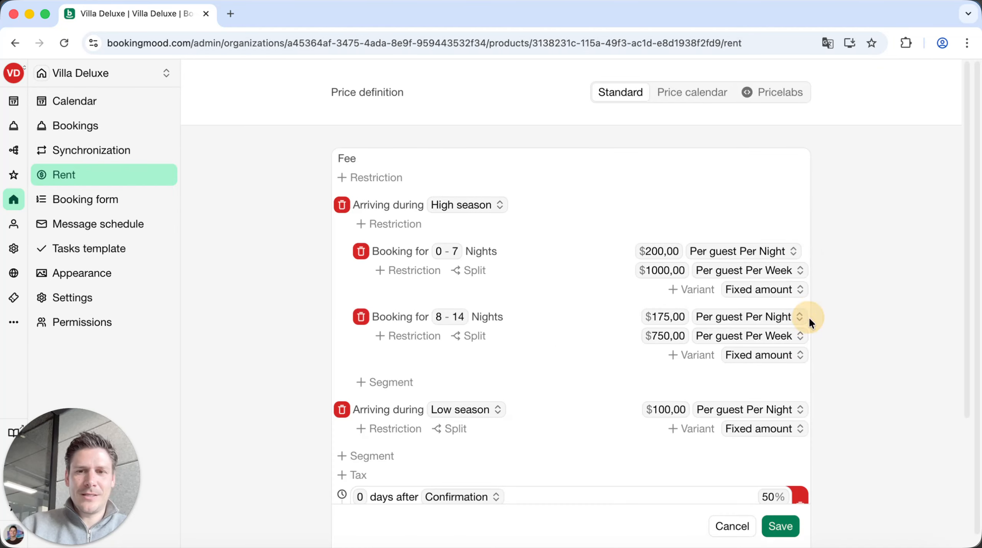
scroll(857, 369, "down", 5)
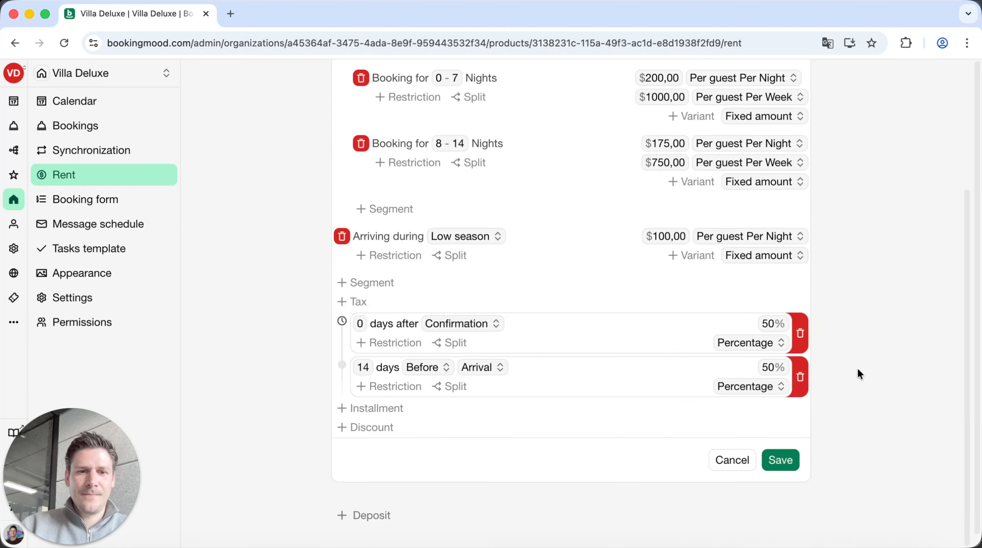
left_click(419, 427)
scroll(516, 414, "down", 2)
left_click(409, 383)
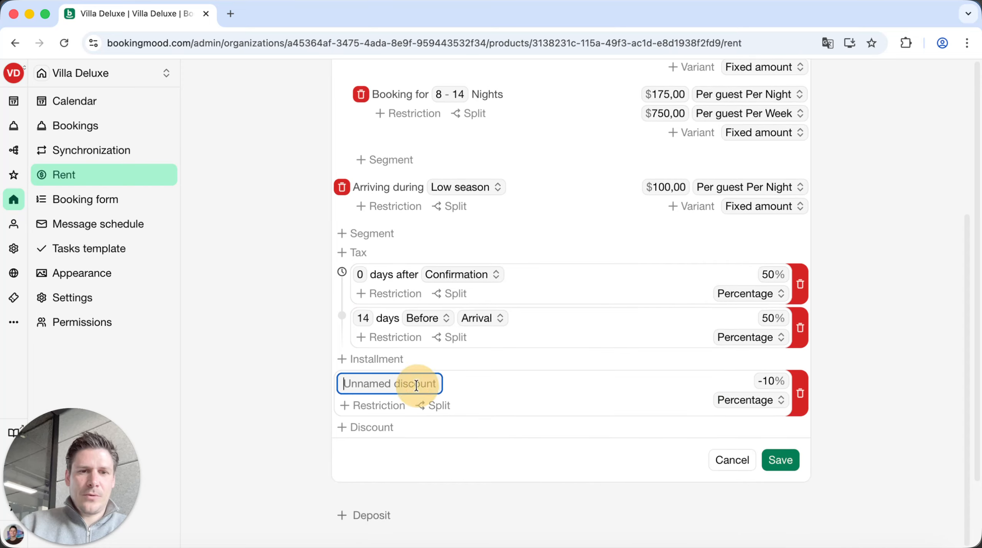
type("Long st")
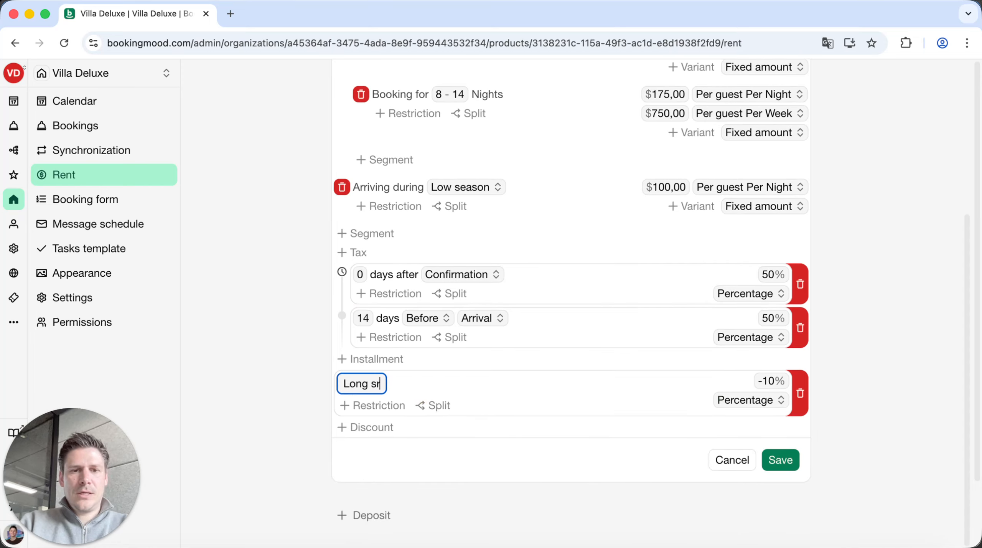
type("ay booking")
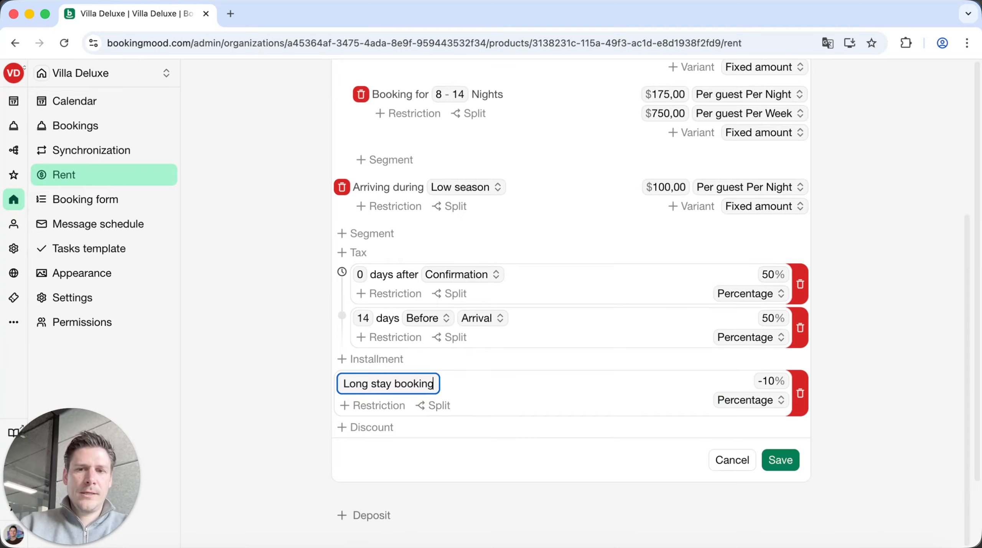
Restrict the Long stay booking discount to a booking duration of at least 14 nights and save the fee.
left_click(389, 408)
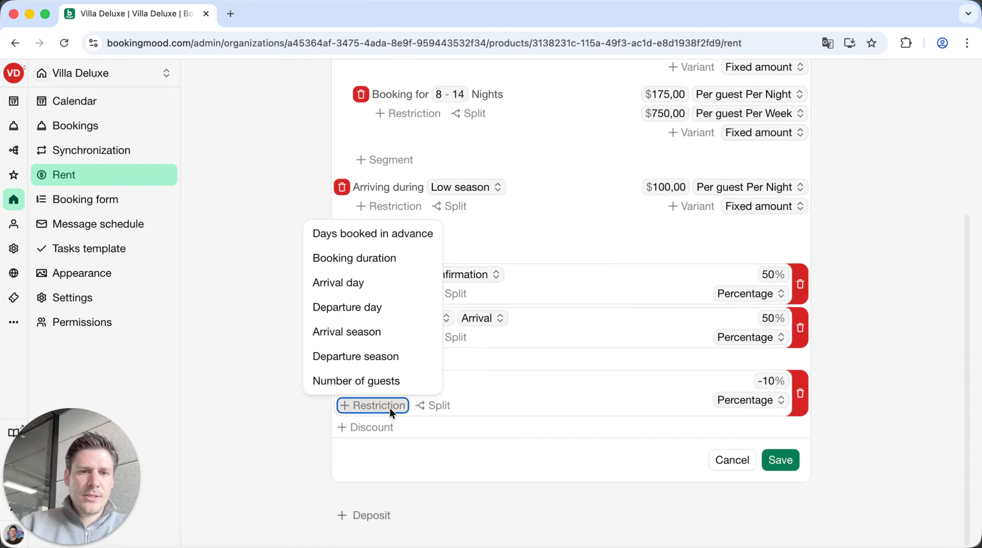
left_click(381, 259)
left_click(419, 403)
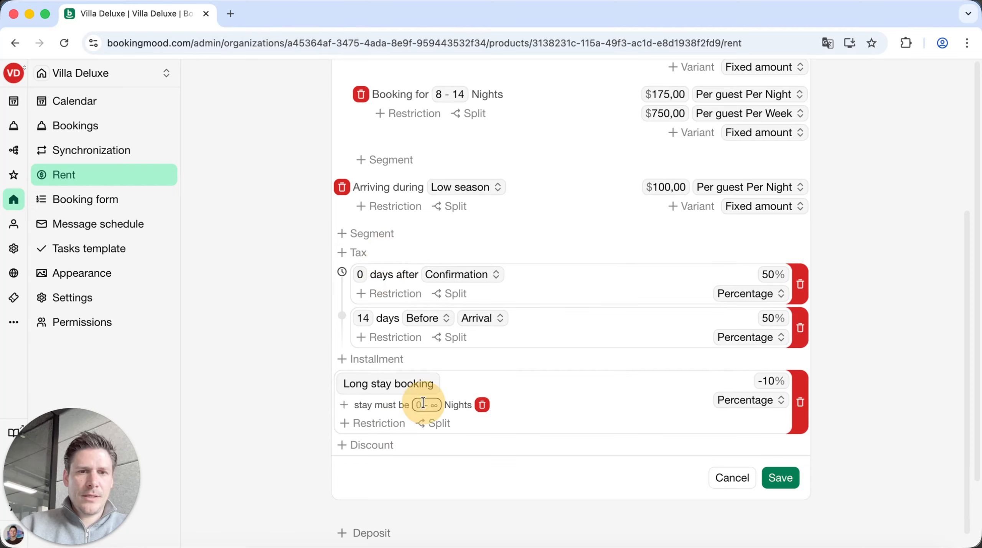
type("14")
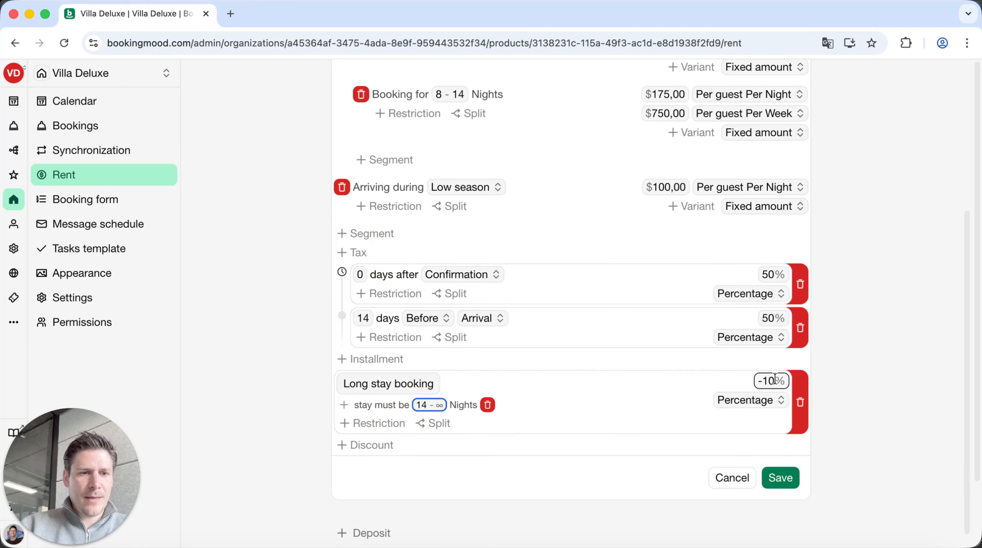
left_click(788, 470)
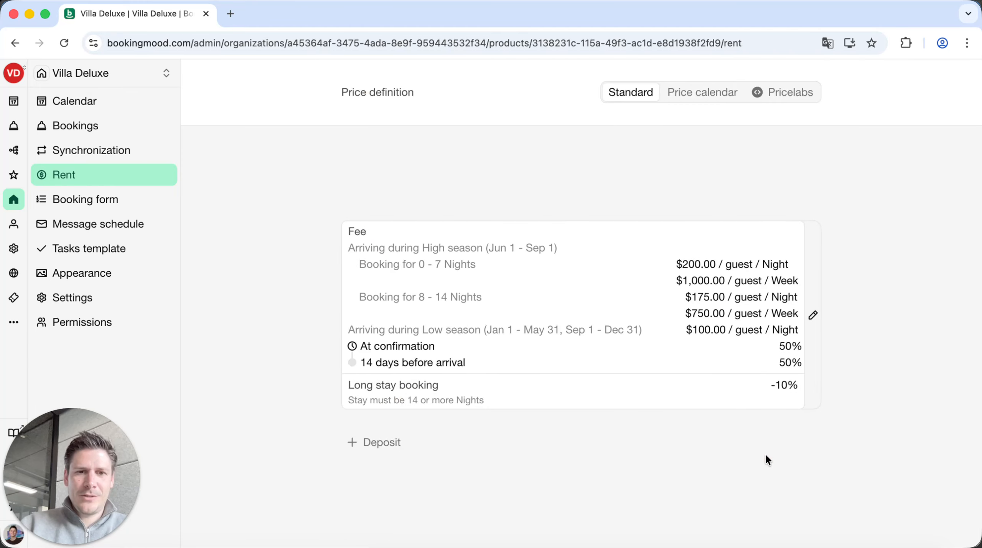
Add a deposit to the rent and set it to a fixed amount of $500 per booking.
left_click(822, 337)
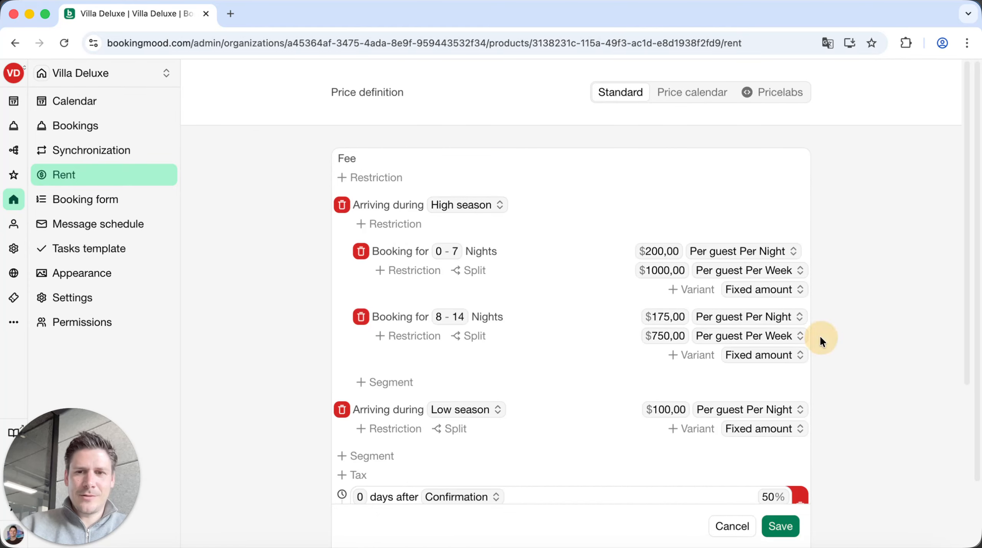
scroll(829, 363, "down", 6)
scroll(832, 365, "down", 2)
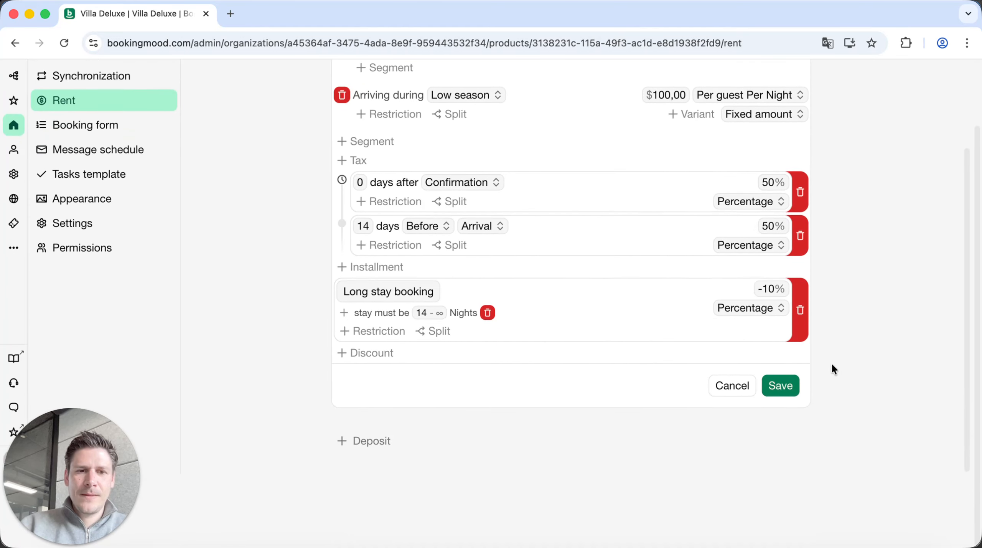
left_click(444, 450)
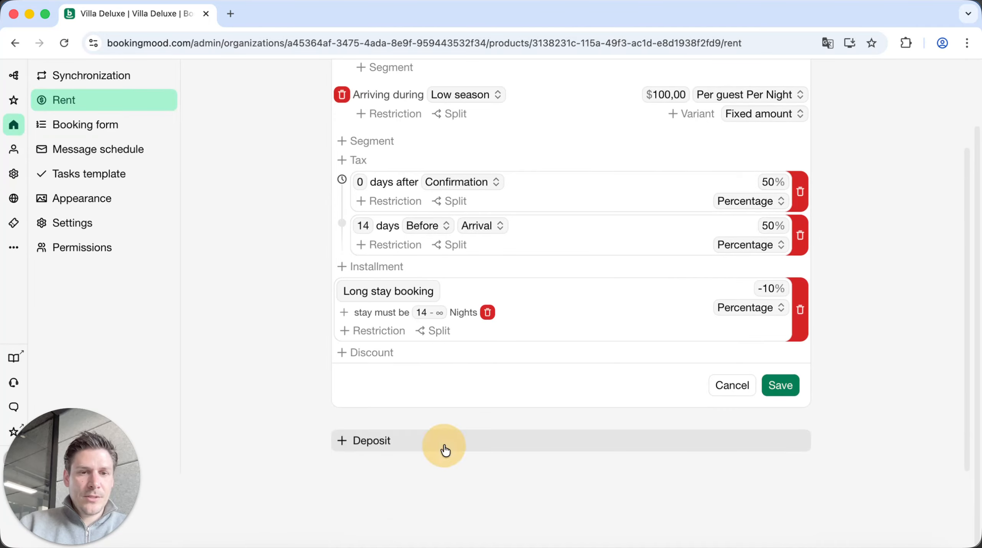
scroll(640, 418, "down", 3)
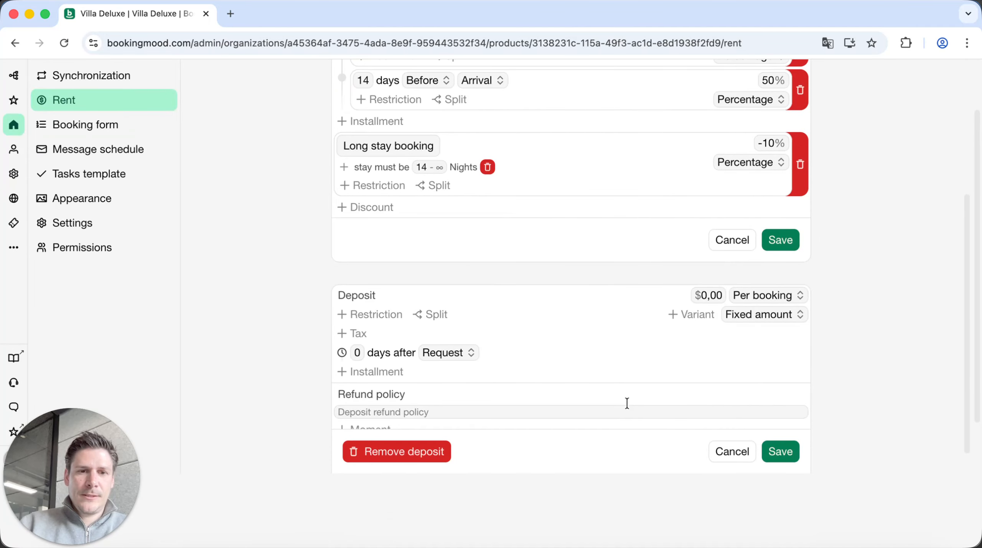
scroll(637, 371, "down", 1)
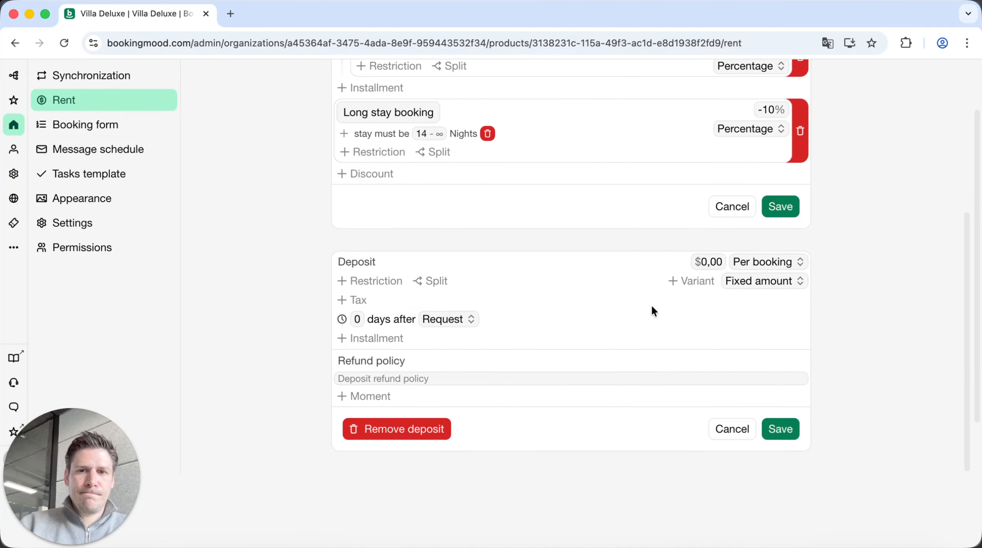
left_click(700, 260)
type("50")
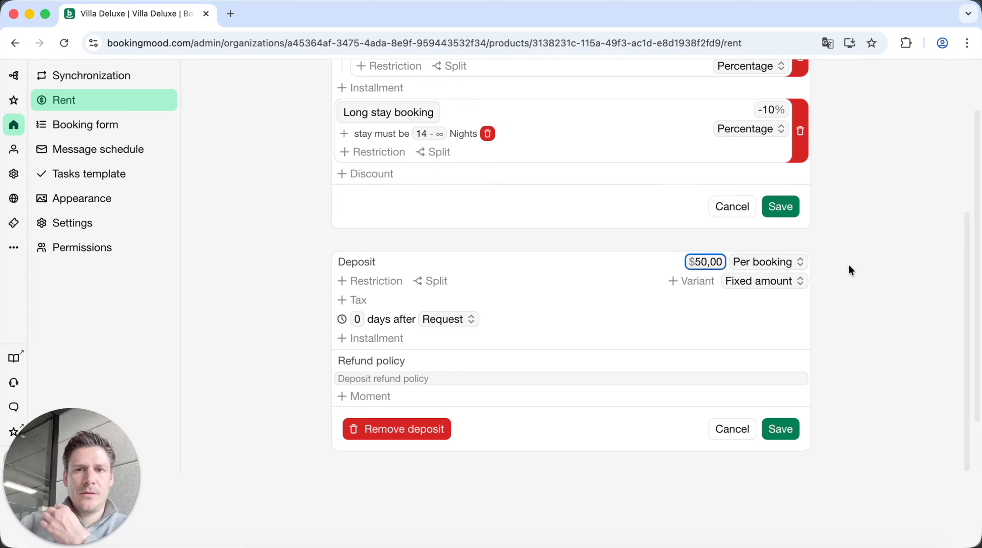
type("0")
left_click(849, 266)
Make the deposit due 0 days after Confirmation, add a refund moment 1 day after Departure, and save the deposit.
scroll(847, 267, "up", 1)
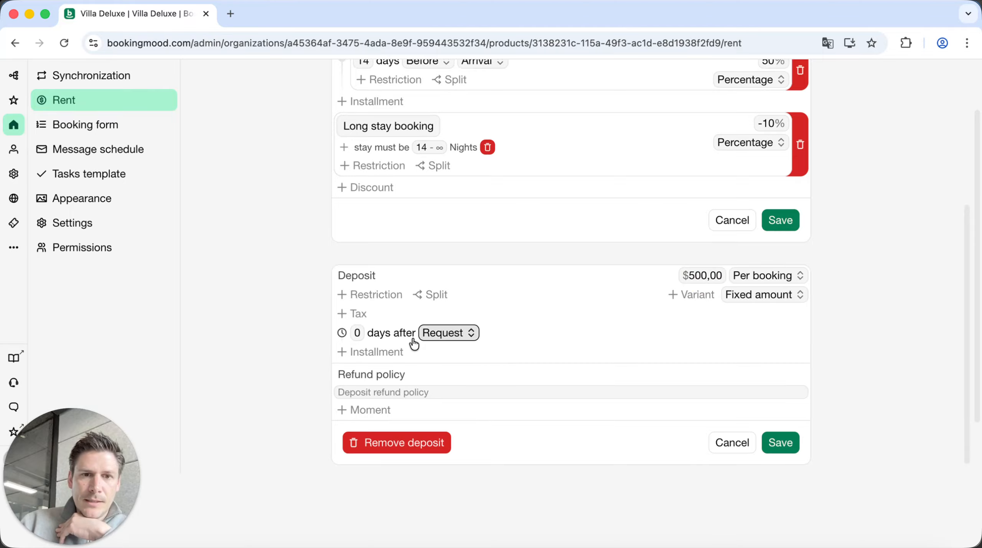
left_click(436, 333)
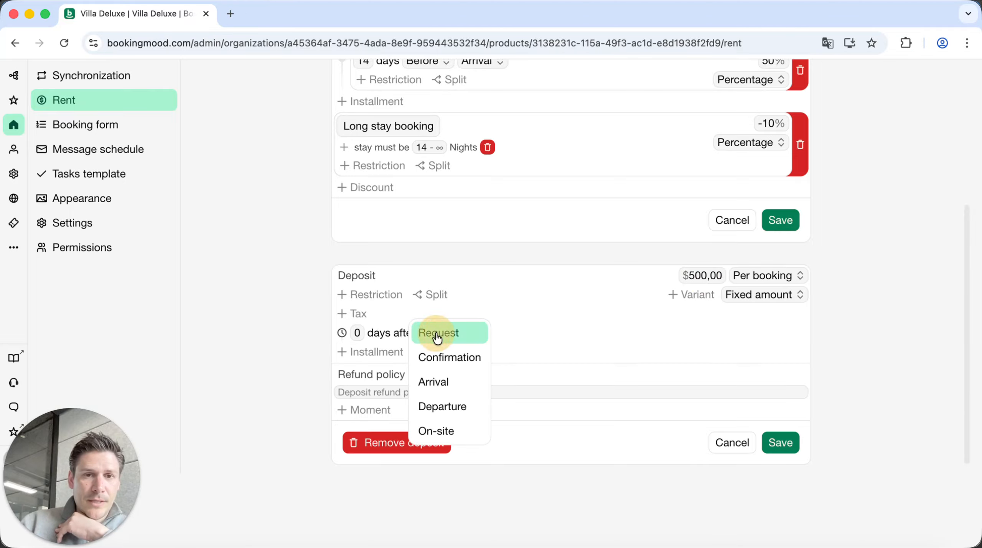
left_click(449, 358)
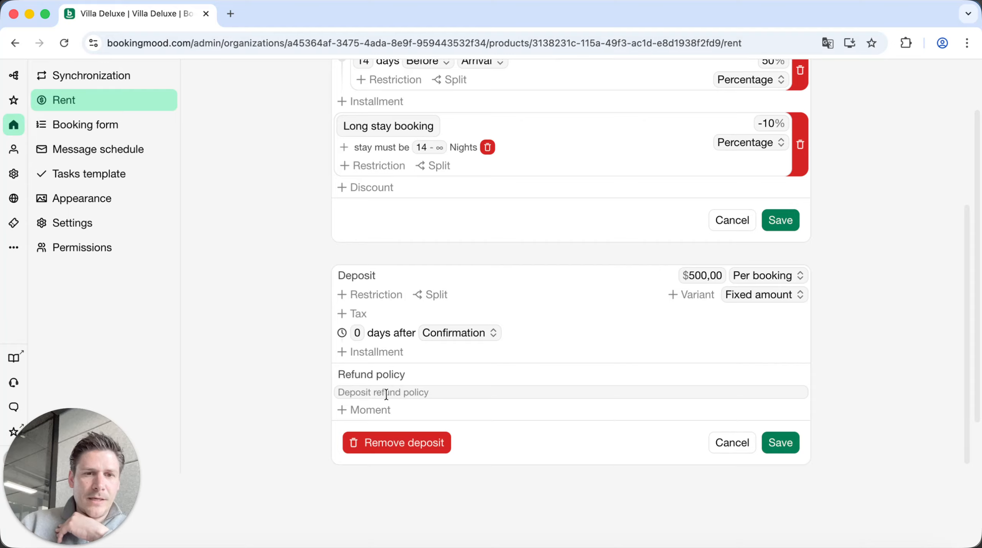
left_click(378, 410)
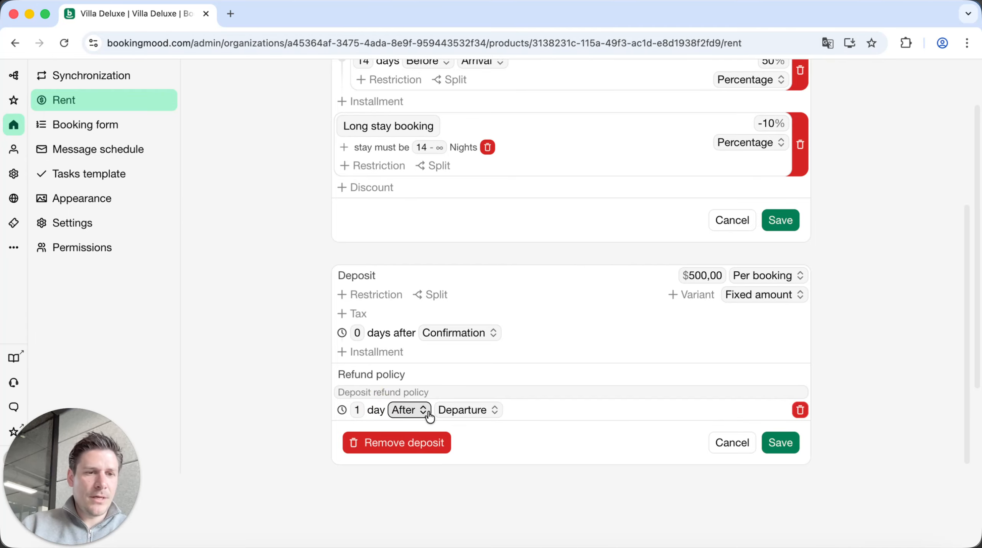
left_click(773, 446)
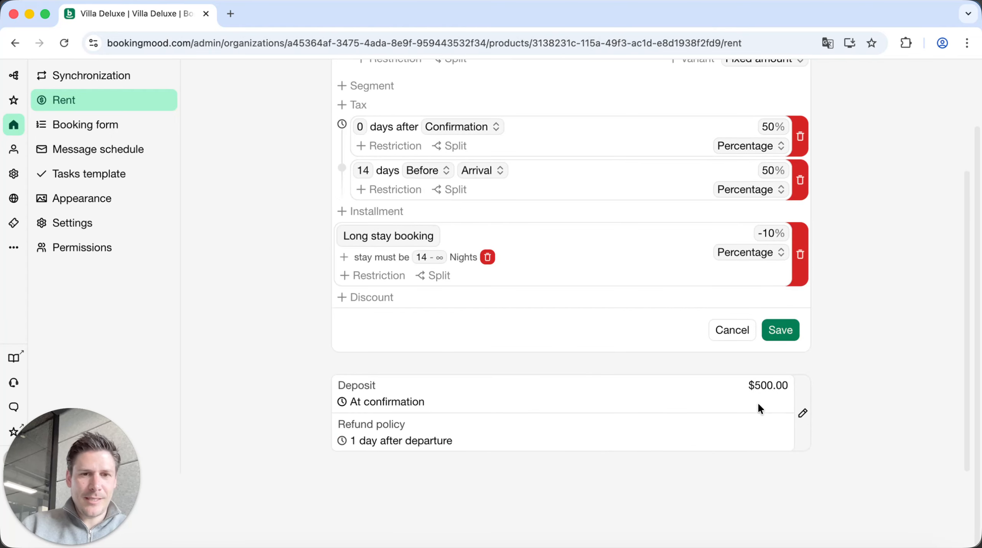
Switch the price definition from Standard to Price calendar and open the unit's price calendar for review.
scroll(751, 439, "up", 10)
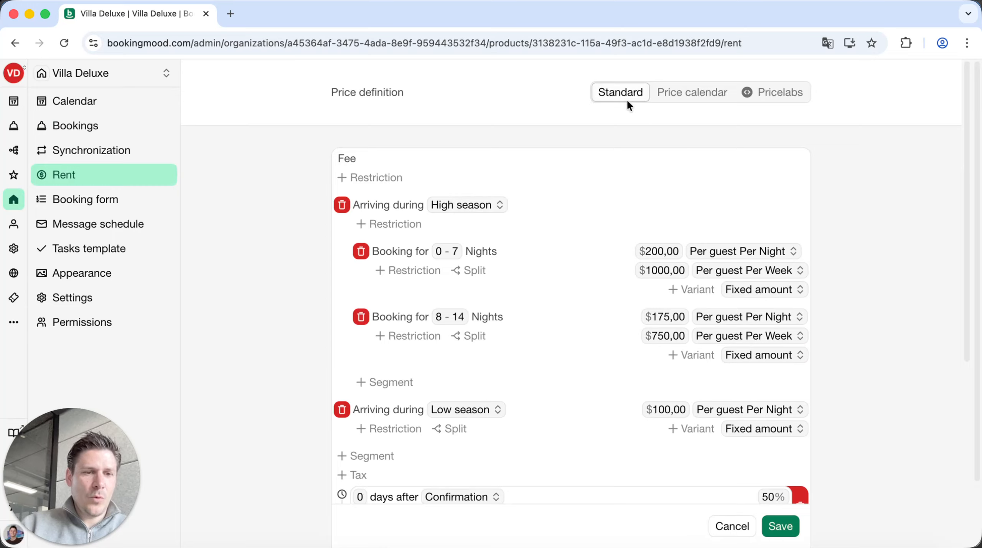
left_click(683, 99)
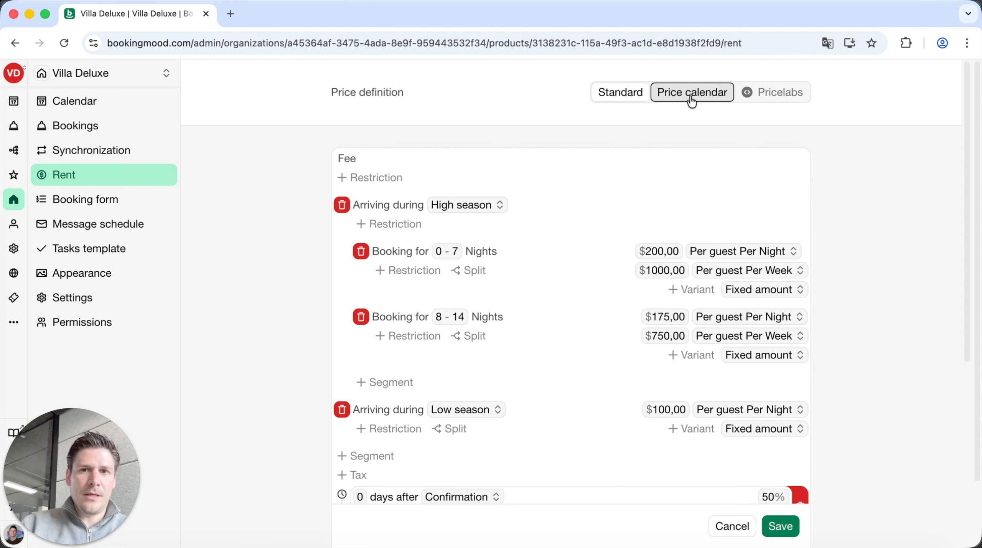
left_click(693, 101)
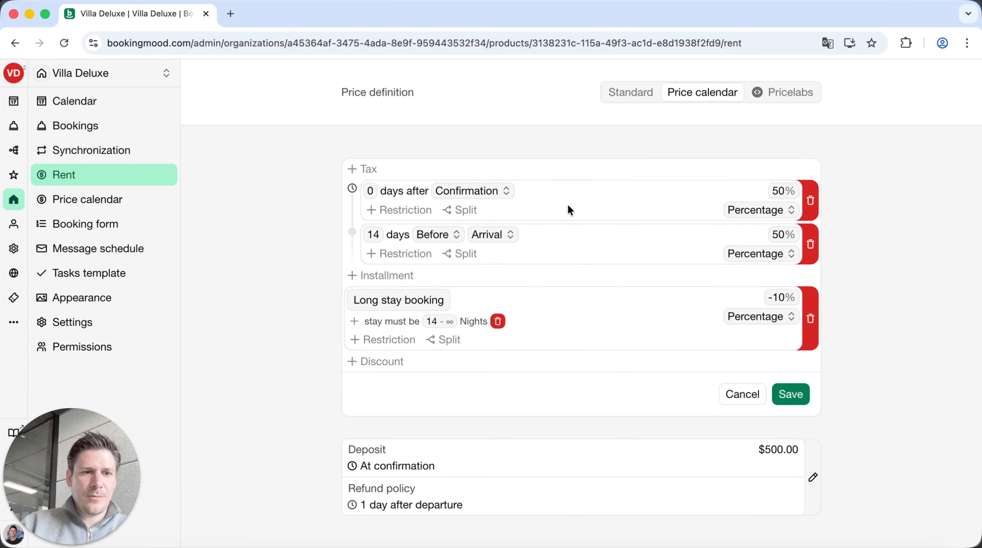
left_click(122, 204)
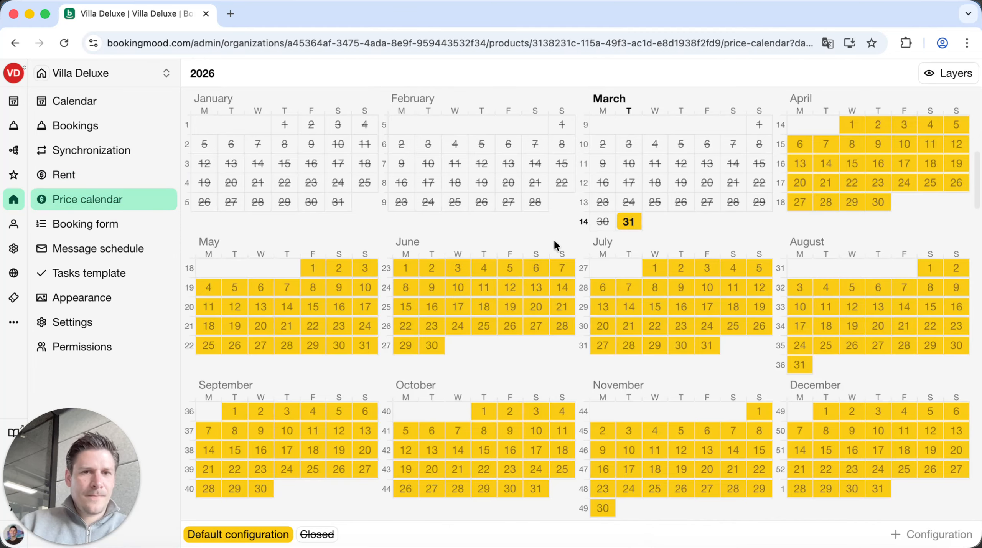
scroll(555, 239, "down", 5)
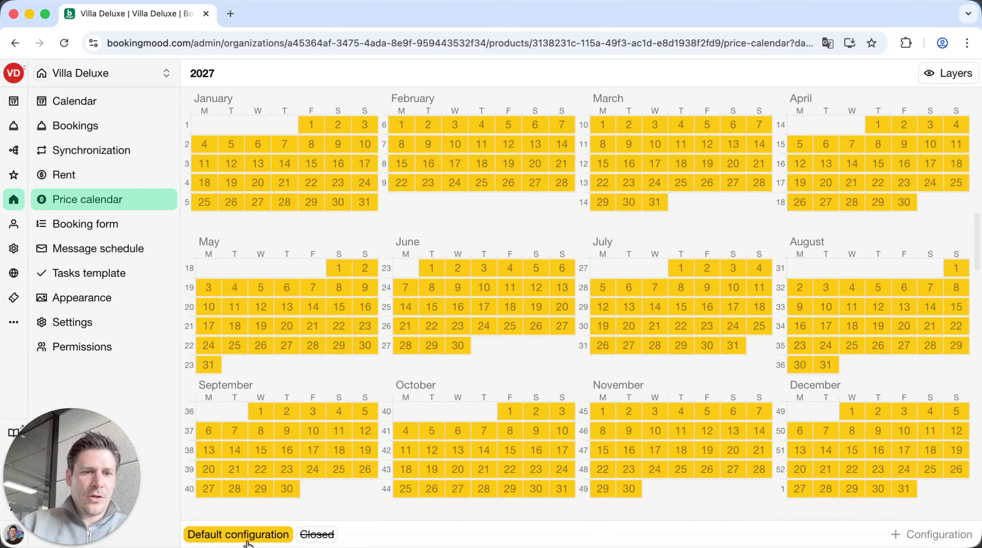
scroll(556, 391, "up", 5)
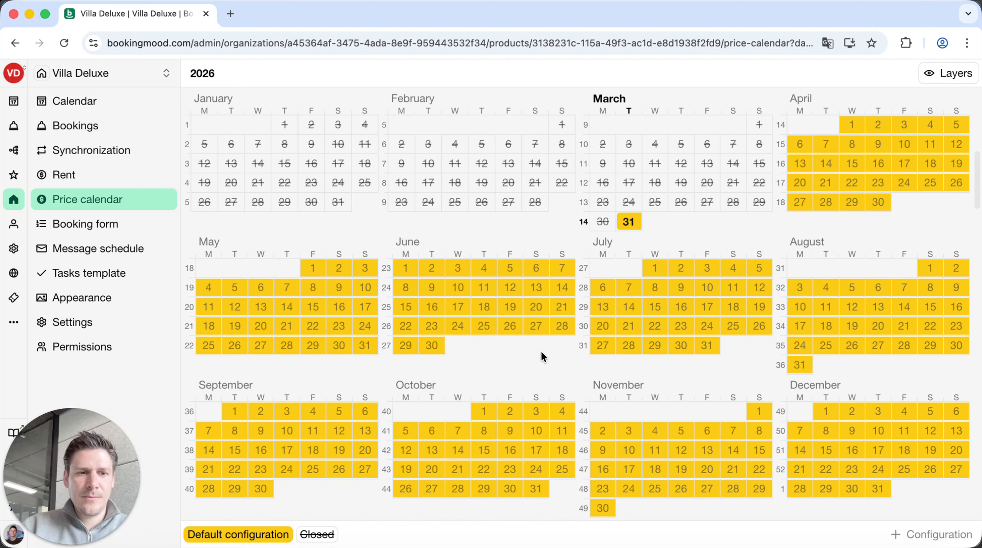
Rename the default price configuration to "Low season" and save it.
left_click(250, 536)
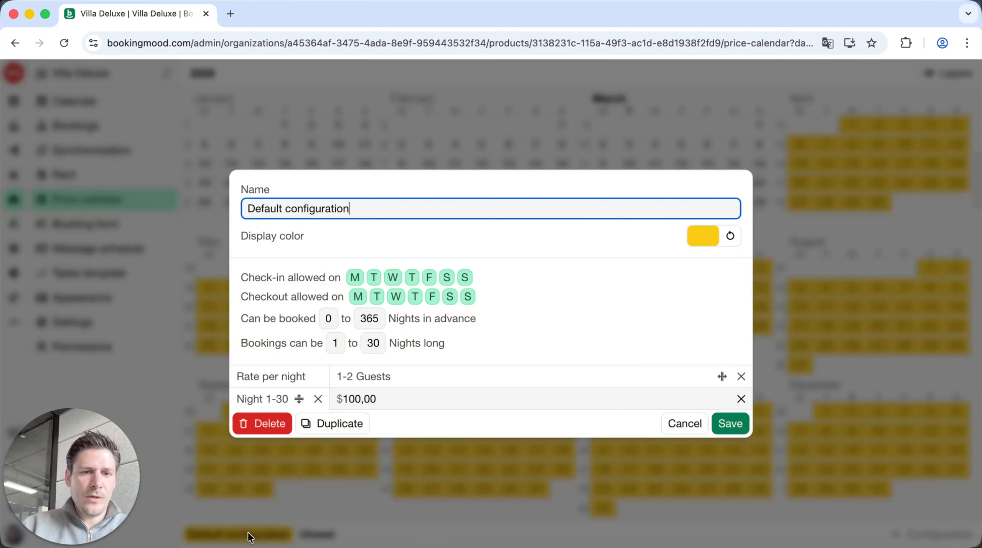
left_click_drag(403, 204, 247, 208)
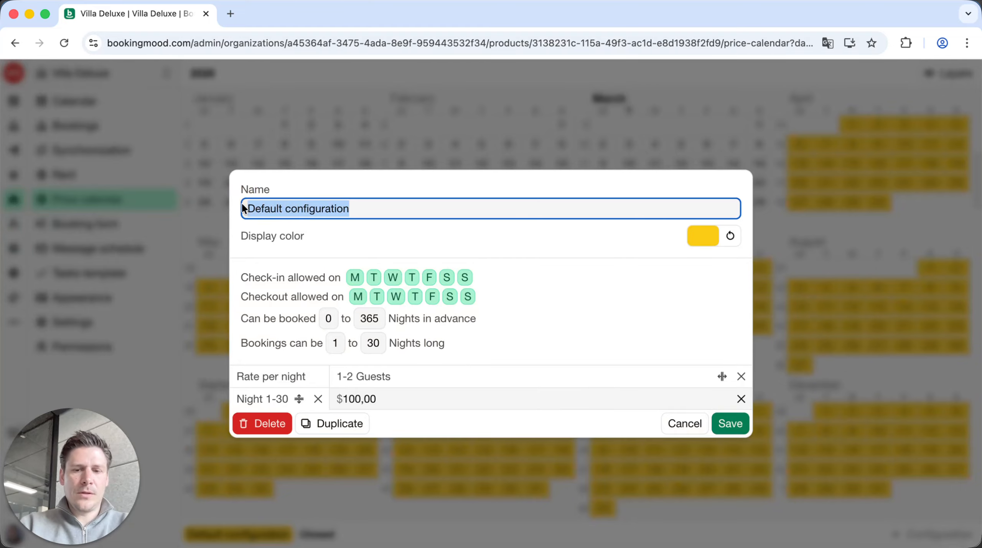
type("Low season")
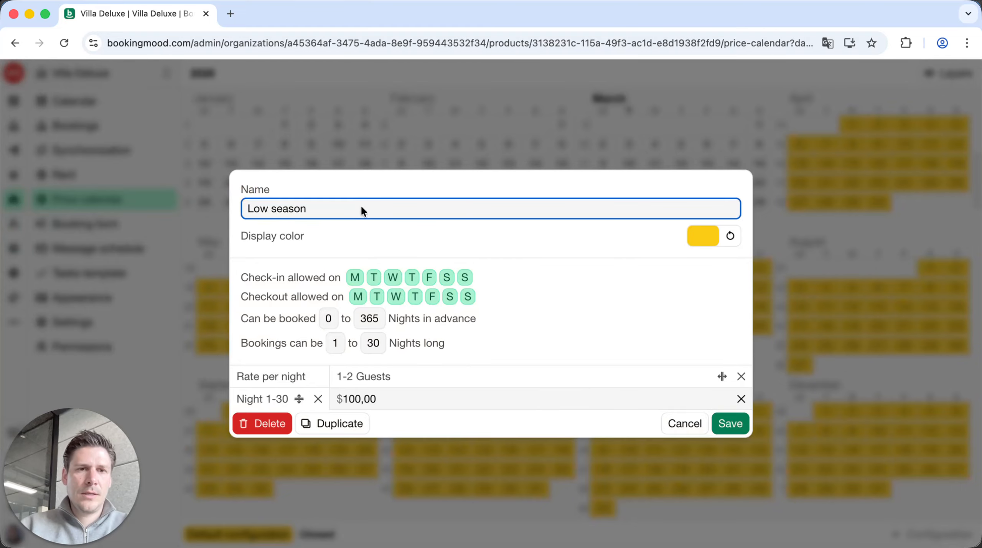
left_click(727, 423)
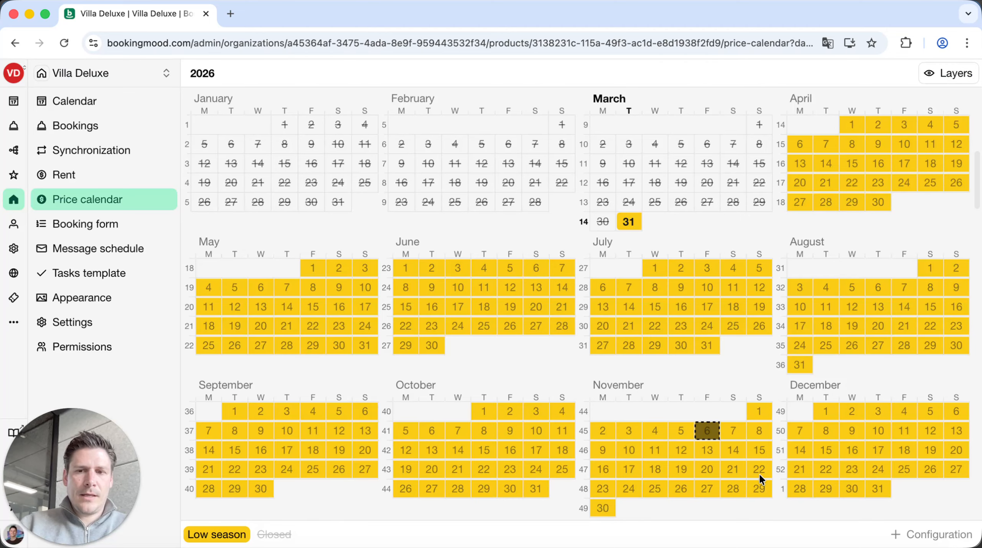
Create a new price configuration named "High season" with a more saturated orange display color.
left_click(894, 534)
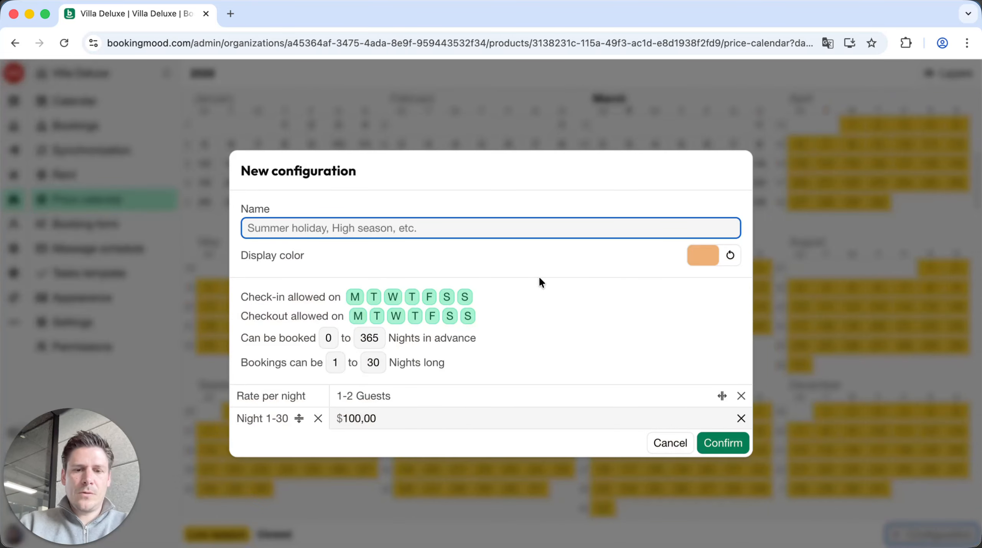
type("Hg")
type("igh season")
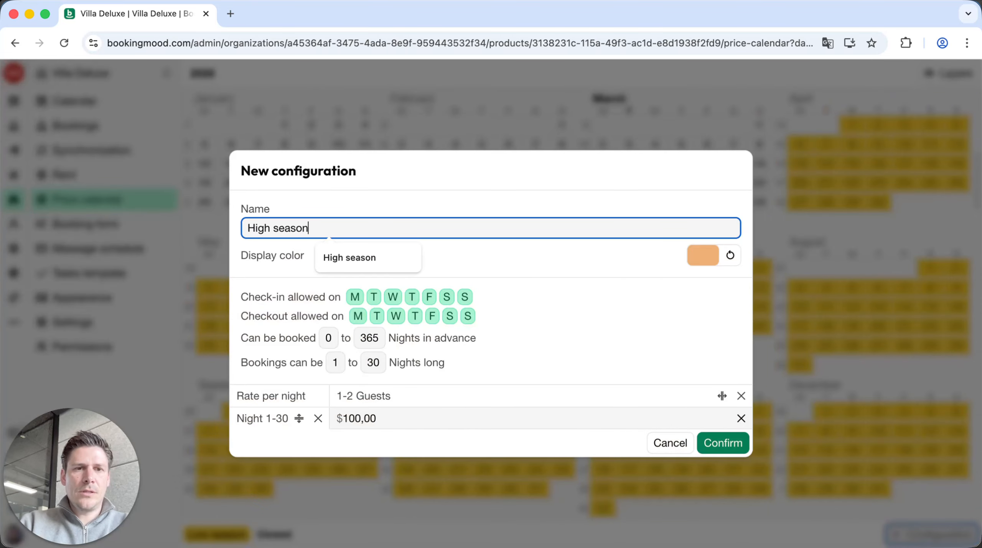
left_click(706, 257)
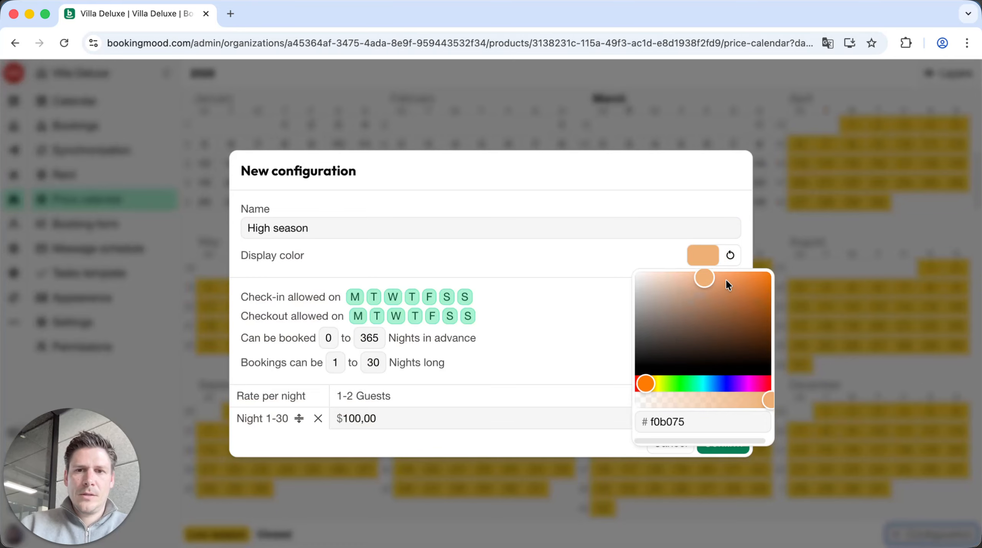
left_click_drag(727, 279, 739, 269)
left_click(676, 200)
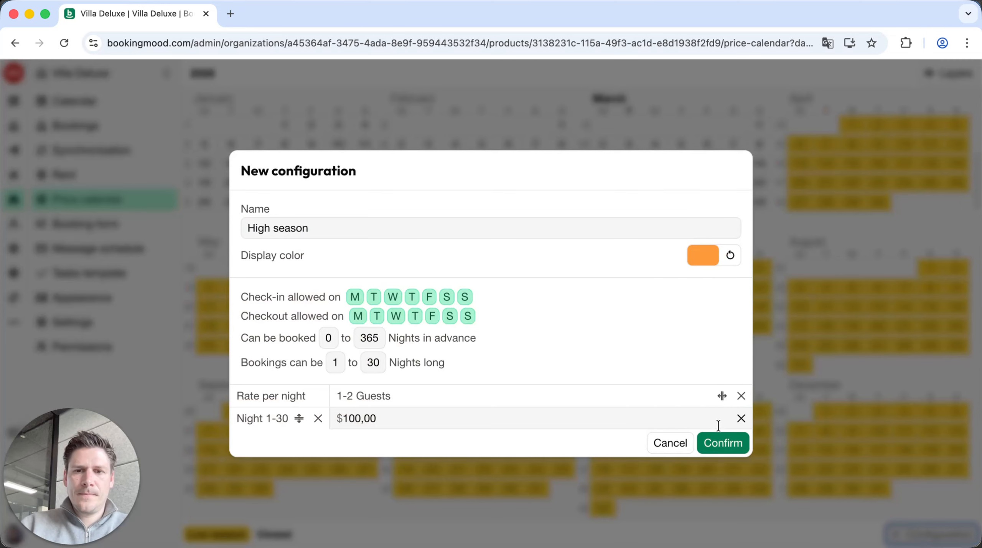
left_click(721, 442)
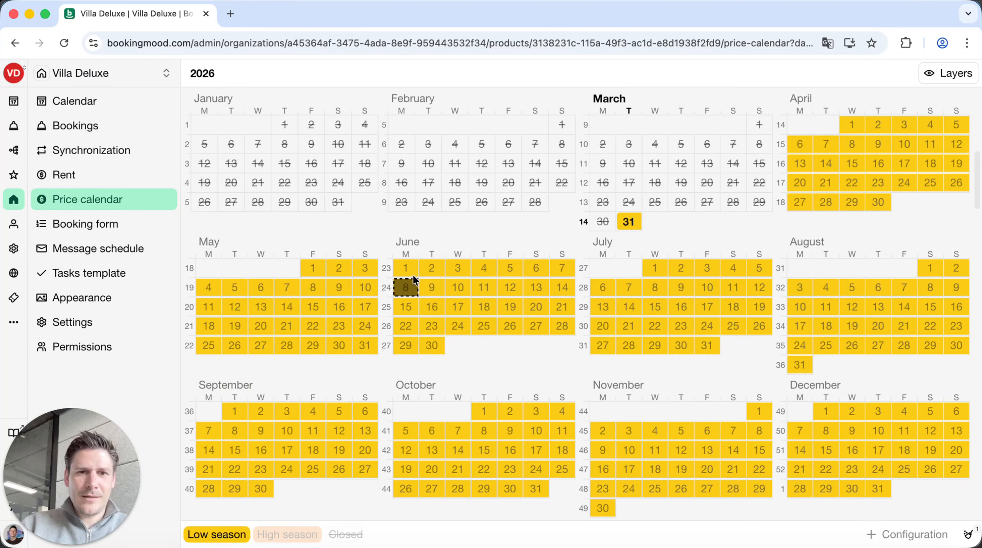
Assign the High season configuration to 1 June through 31 August 2026 in the price calendar.
left_click_drag(406, 268, 801, 364)
left_click(792, 319)
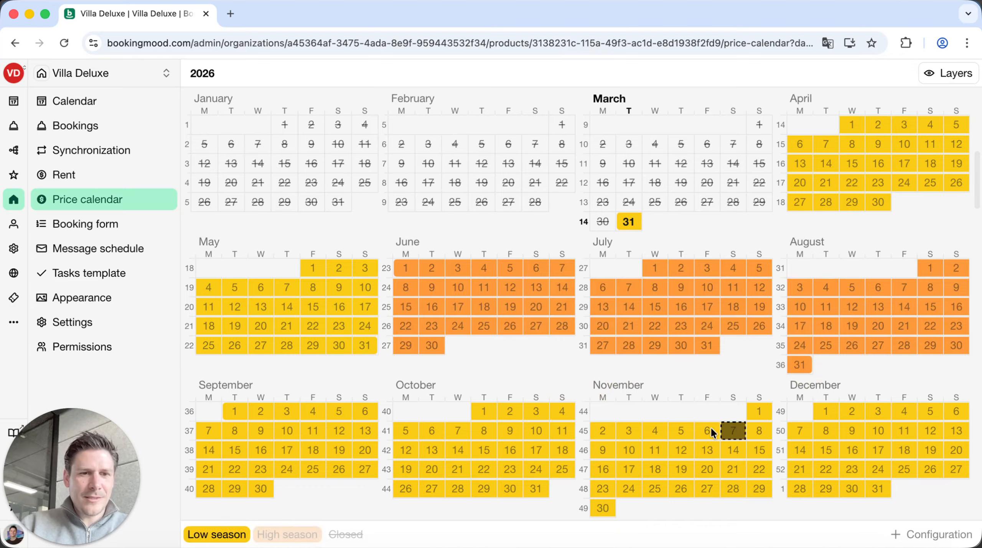
mouse_move(282, 536)
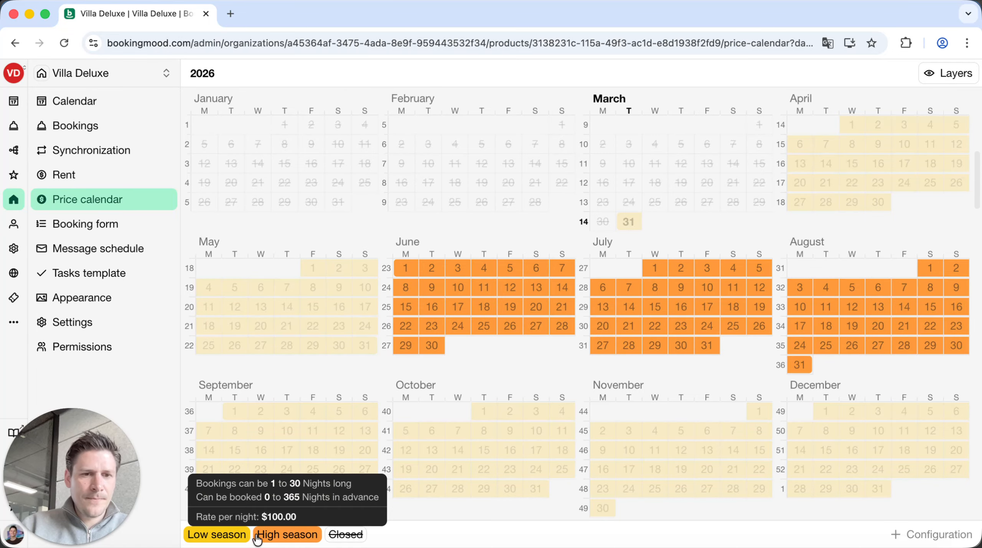
Edit the Low season configuration so that check-in is allowed only on Saturday.
mouse_move(226, 540)
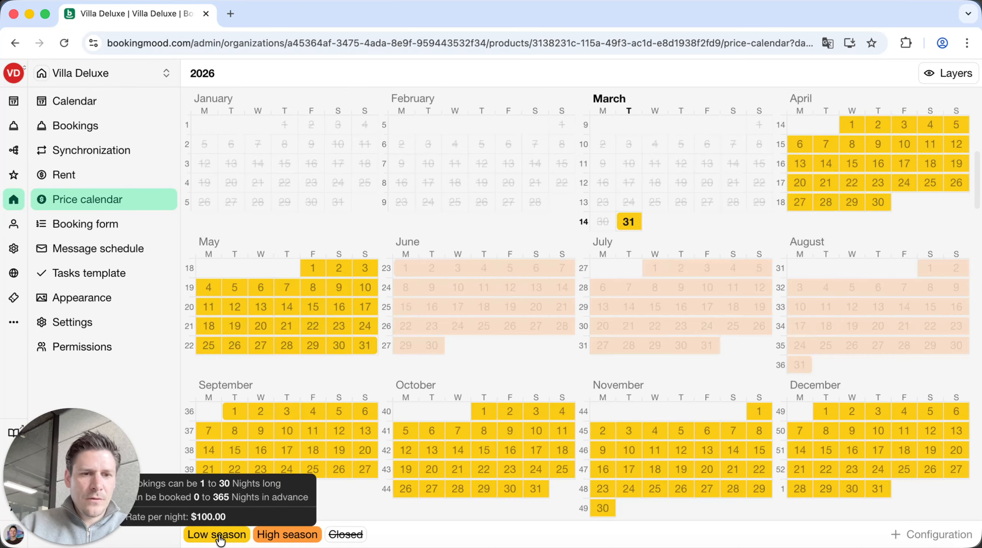
left_click(225, 537)
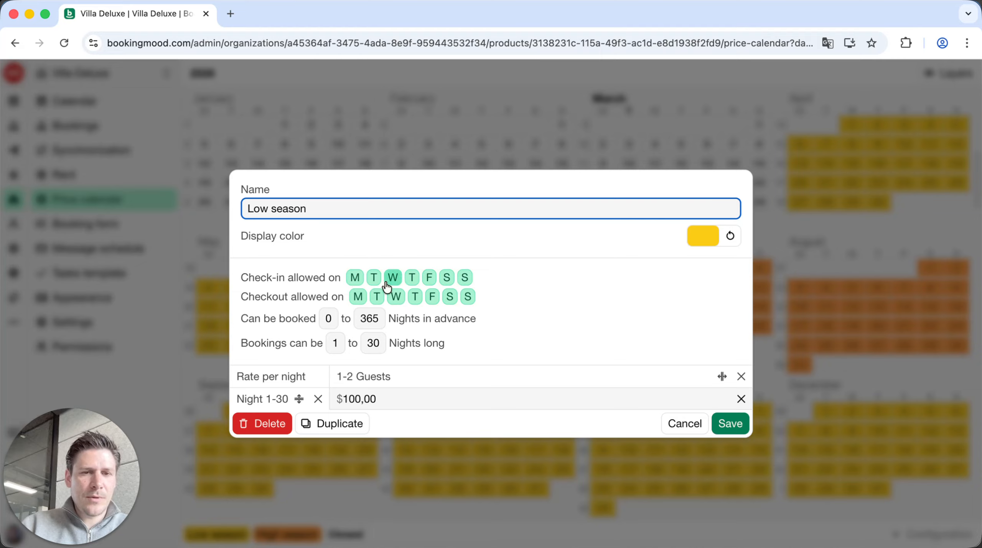
left_click(373, 277)
left_click(392, 278)
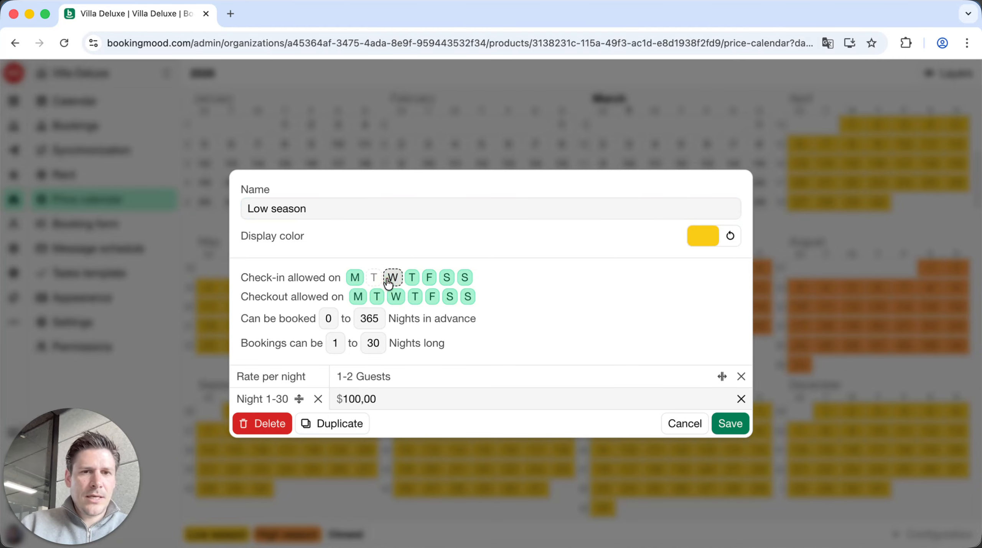
left_click(411, 279)
left_click(429, 277)
left_click(355, 277)
left_click(465, 277)
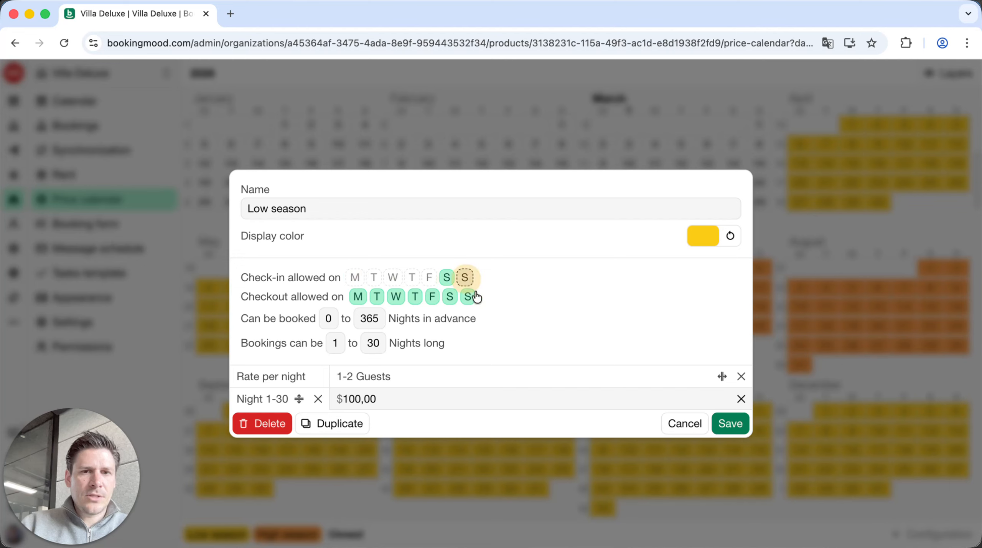
Limit Low season checkout to Saturday and set the minimum advance booking to 5 nights.
left_click(357, 296)
left_click(377, 296)
left_click(396, 297)
left_click(415, 297)
left_click(432, 296)
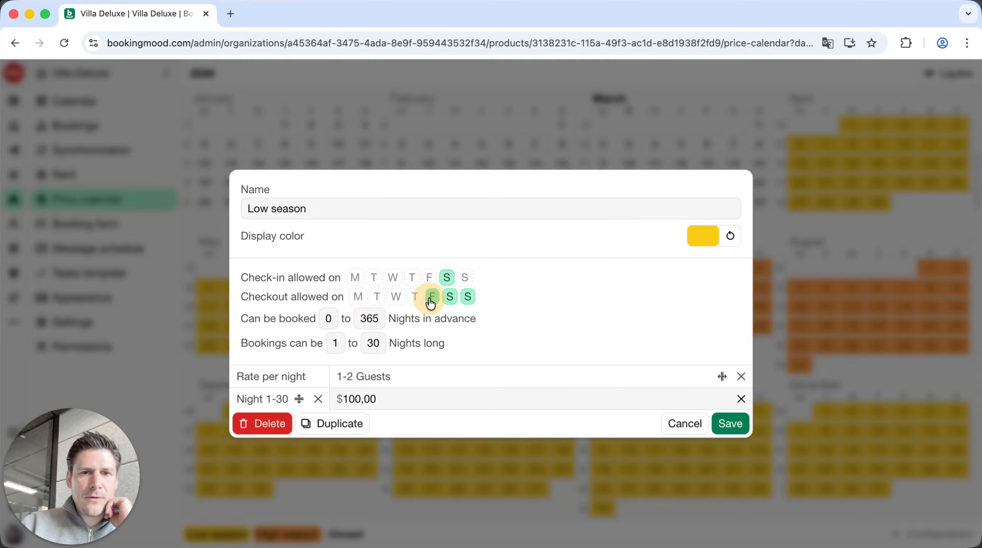
left_click(467, 298)
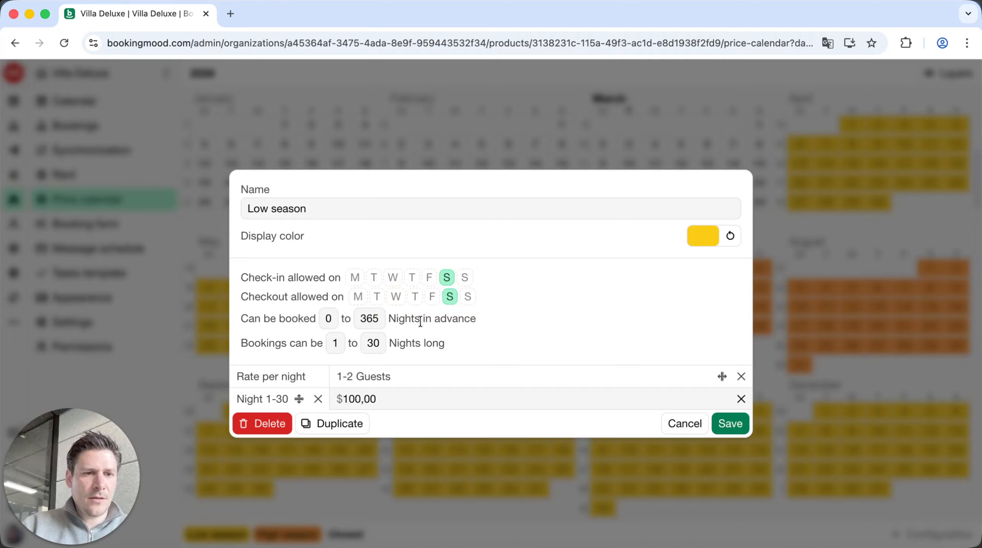
double_click(329, 318)
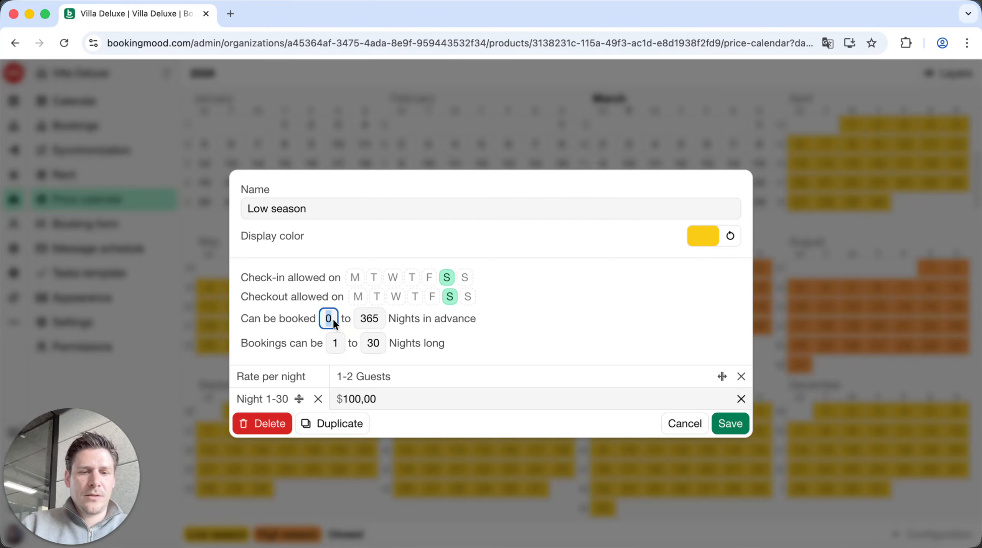
type("5")
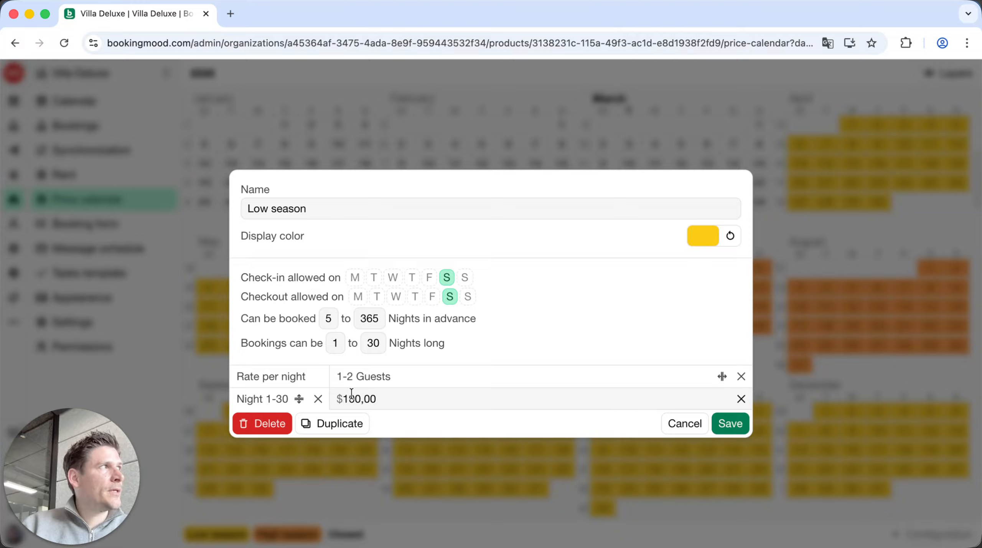
Split the Low season nightly rate after night 1 and set the rate for nights 2-30 to $90.
left_click(299, 399)
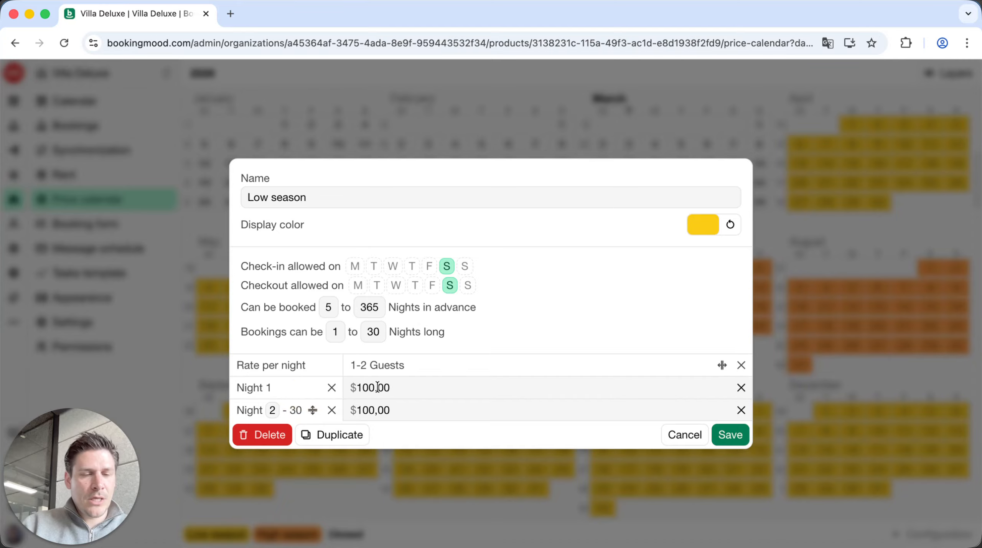
left_click_drag(369, 410, 357, 409)
type("90")
key("BackSpace")
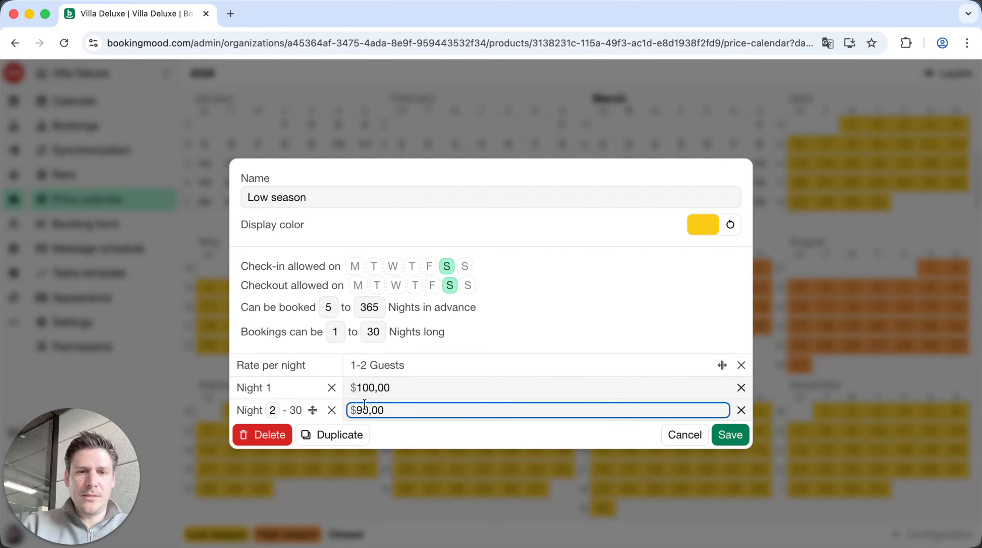
left_click(527, 353)
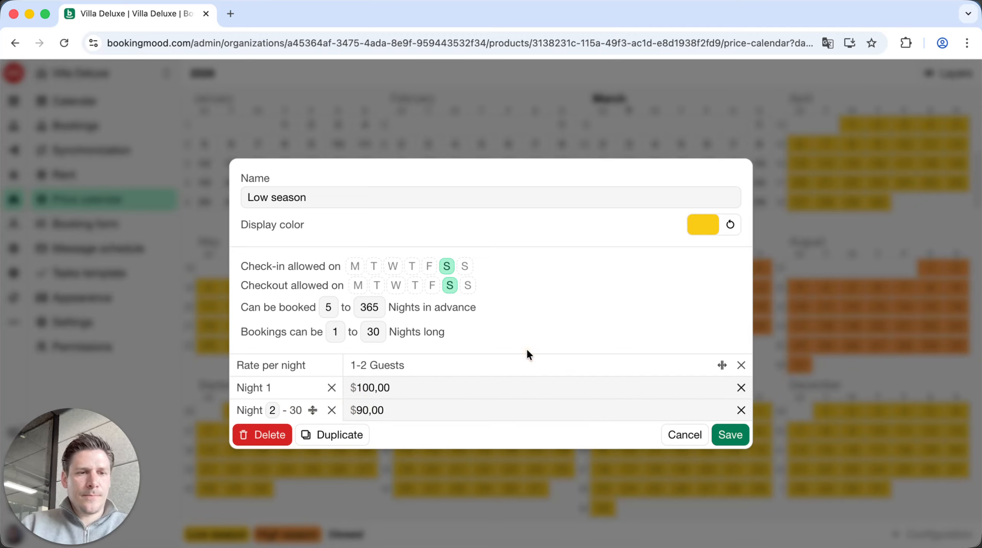
Split the Low season rates by guest count, set the night 1 rate for 2 guests to $190, and save.
left_click(721, 366)
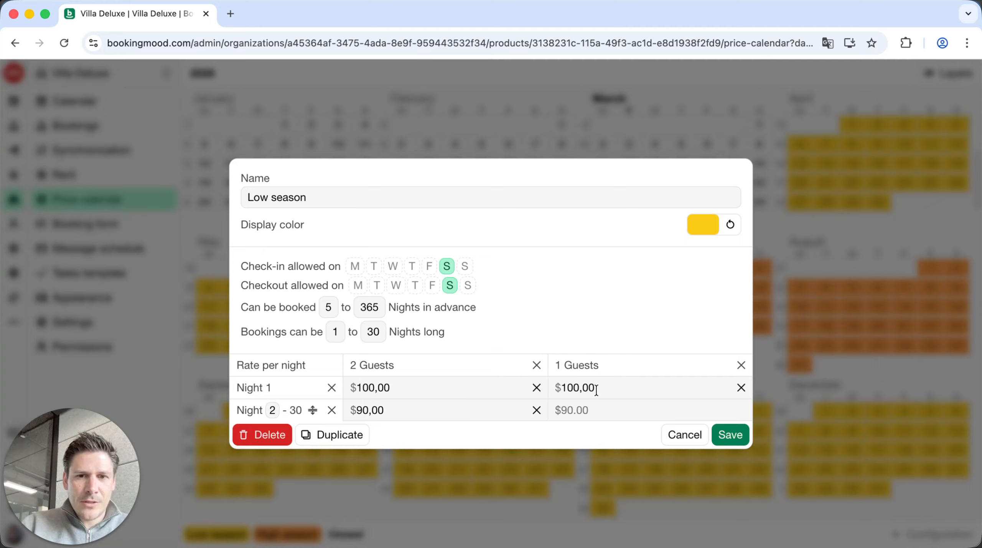
left_click(361, 388)
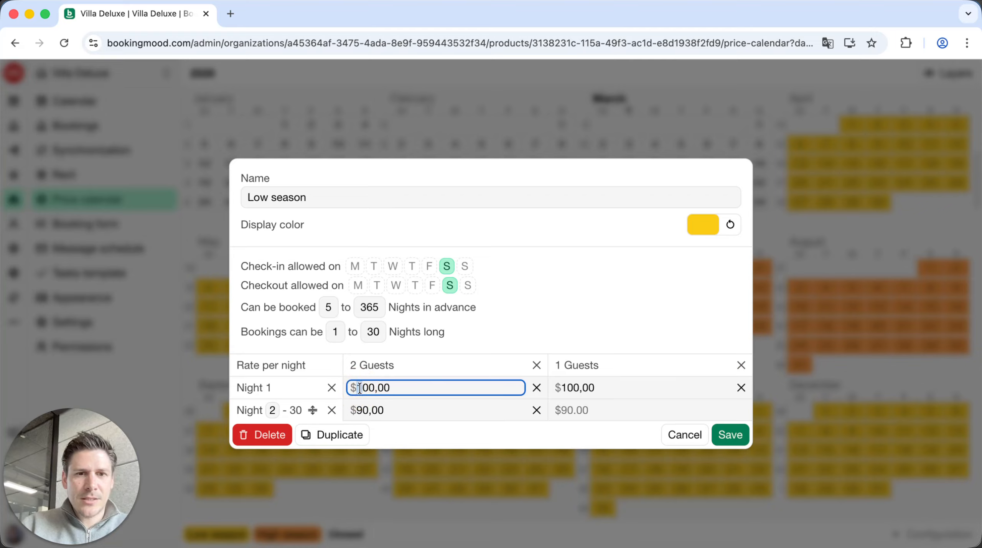
key("Delete")
type("9")
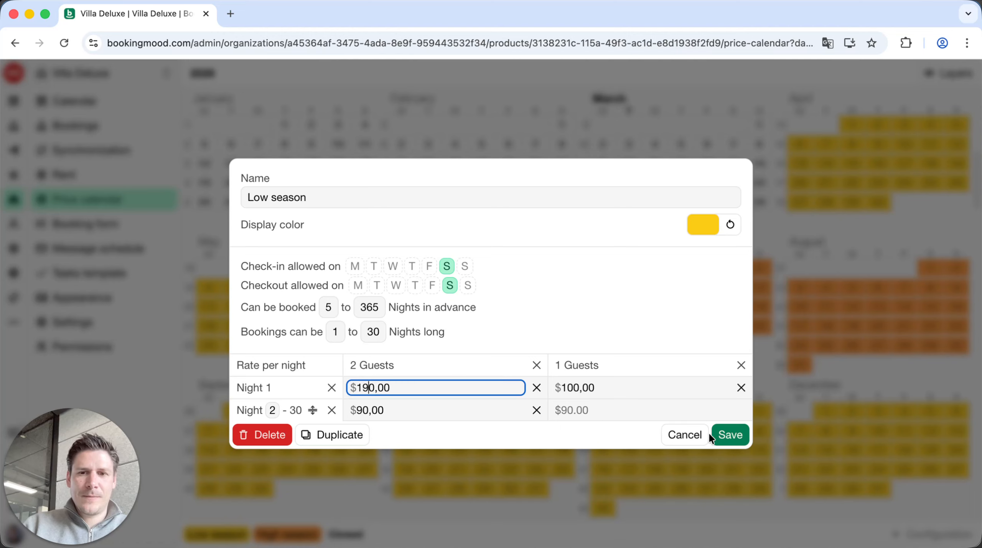
left_click(722, 433)
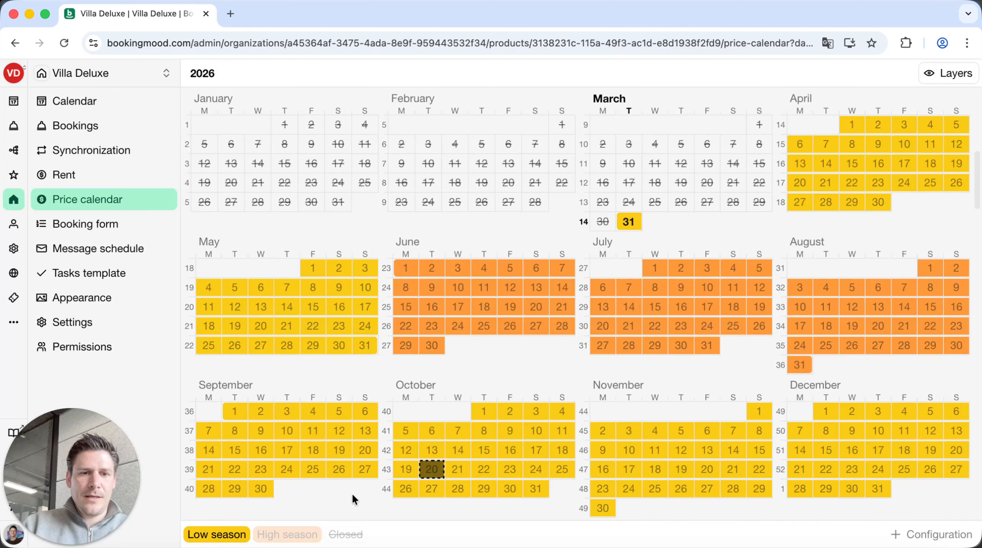
Set the High season rate for nights 1-30 to $300 and save the configuration.
left_click(318, 532)
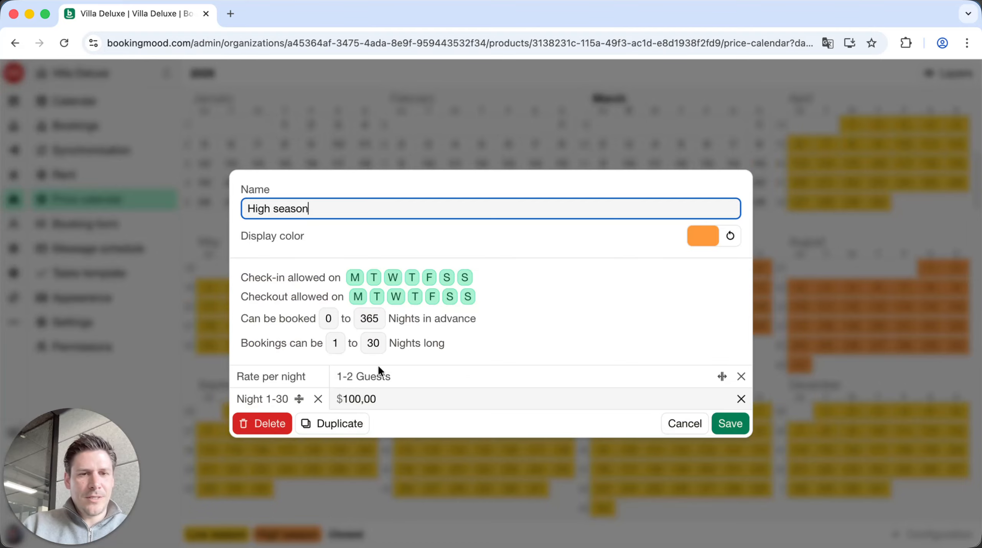
left_click(348, 399)
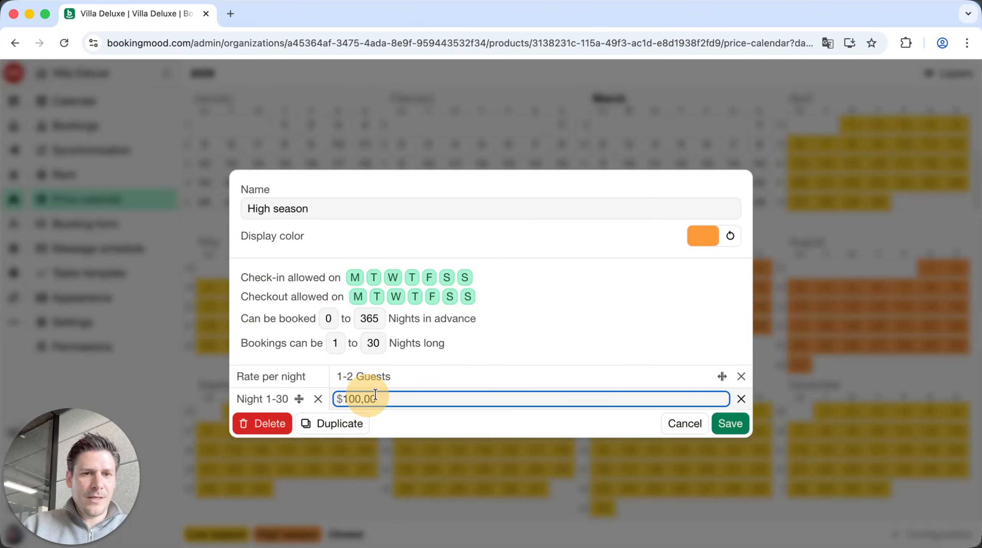
key("BackSpace")
type("300,00")
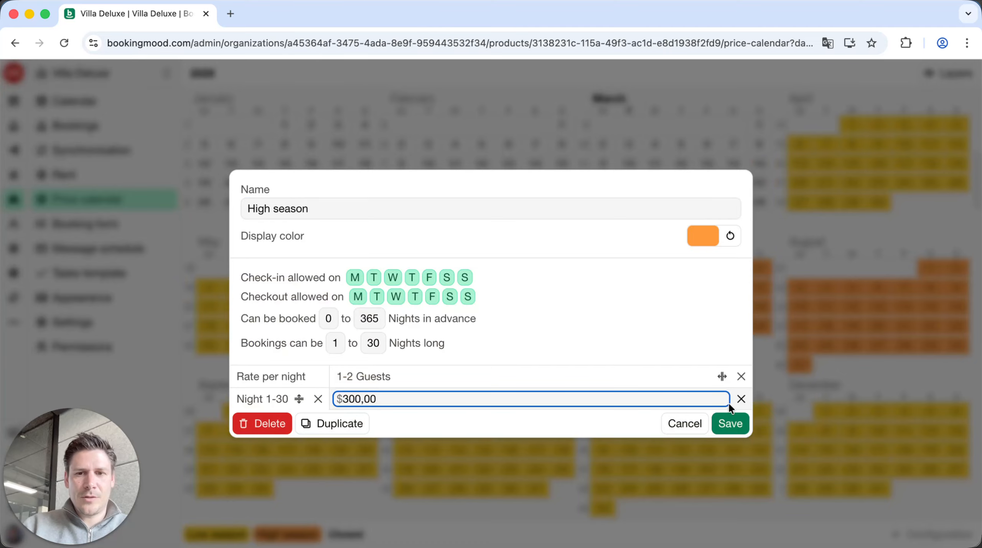
left_click(731, 421)
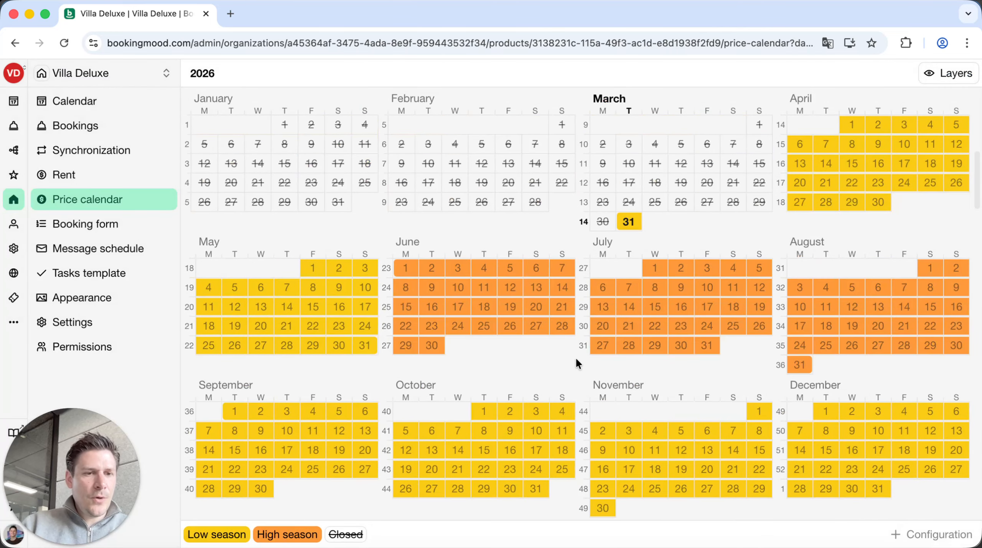
left_click(293, 533)
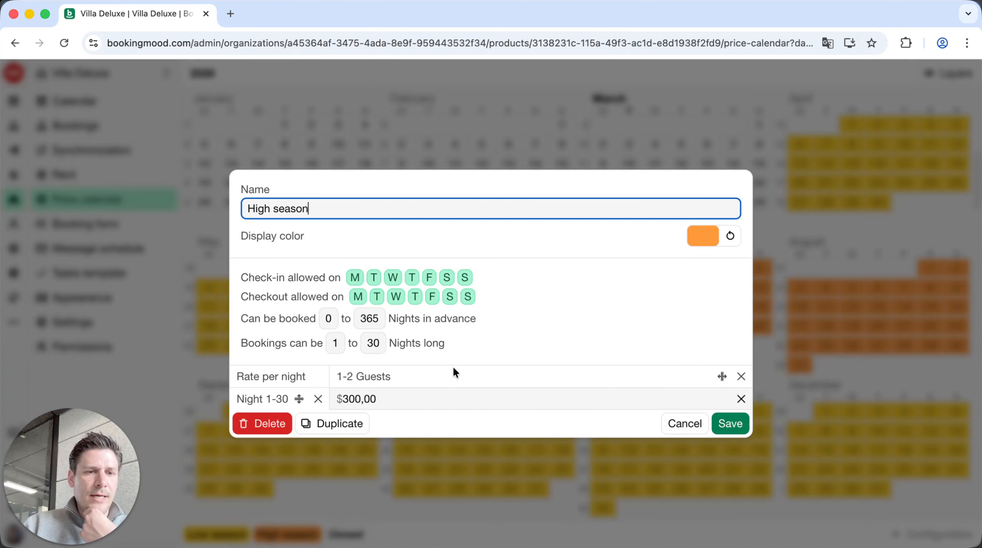
left_click(727, 424)
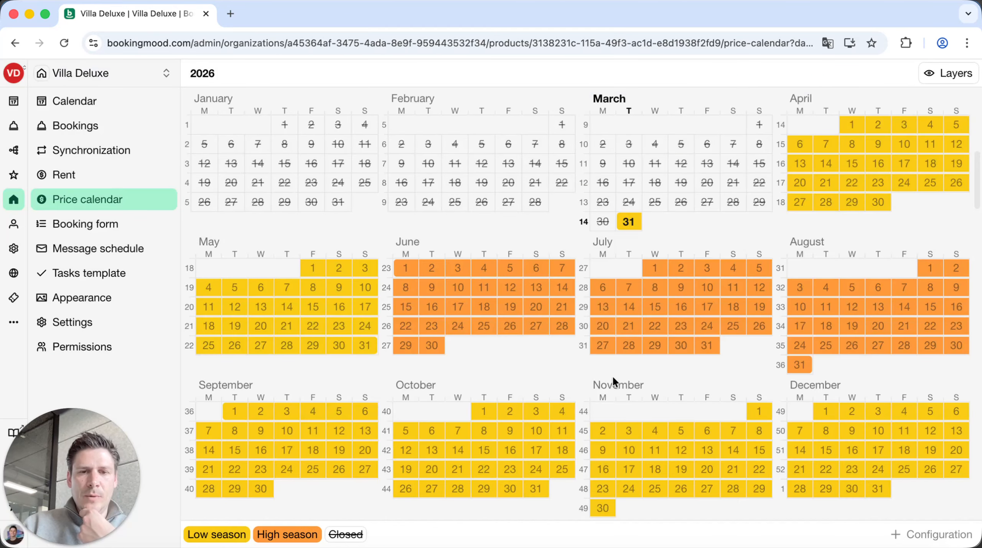
scroll(612, 376, "down", 5)
scroll(613, 375, "up", 5)
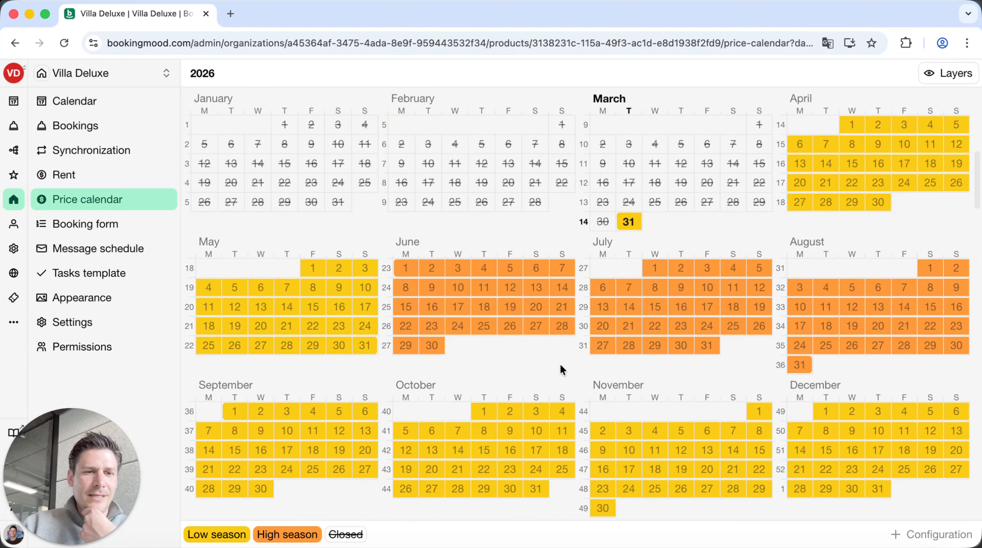
Switch the price definition in the unit's rent settings to Pricelabs.
left_click(97, 177)
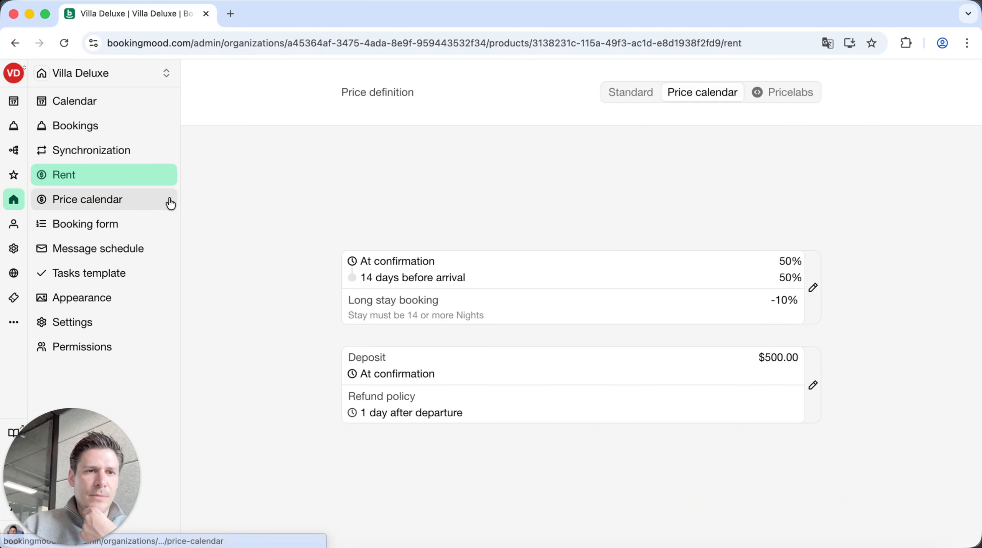
left_click(794, 96)
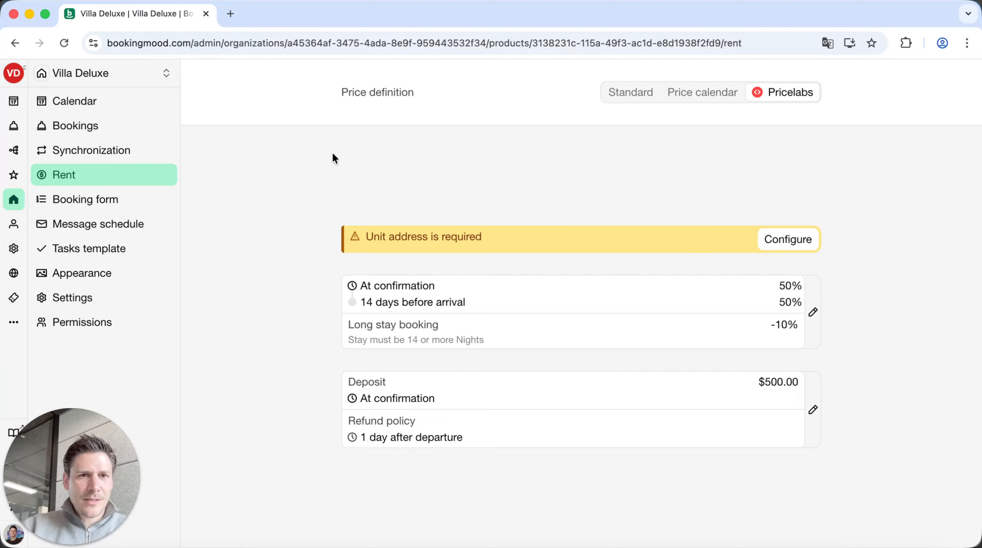
Remove the Address contact detail from the unit's booking form and check the Phone field's settings without changing them.
left_click(107, 199)
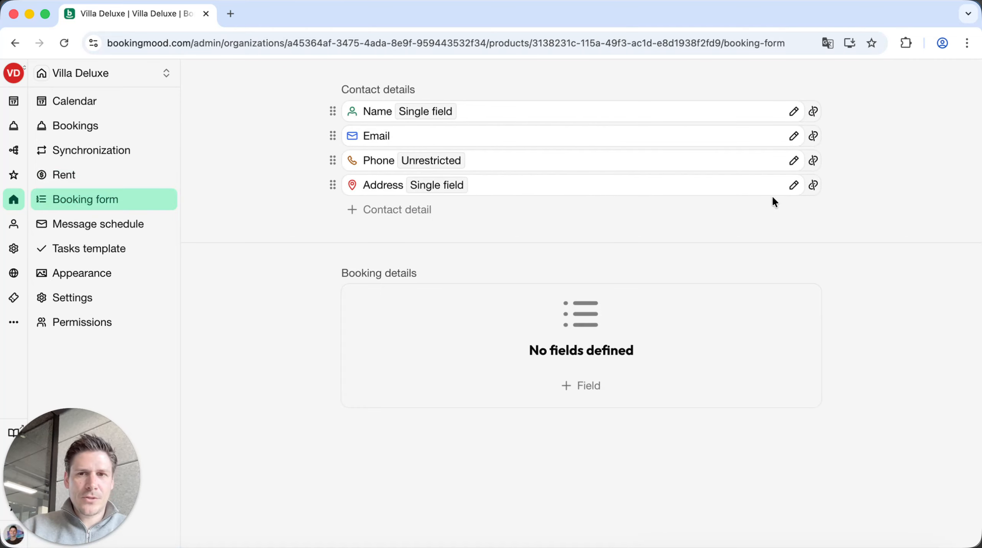
left_click(811, 190)
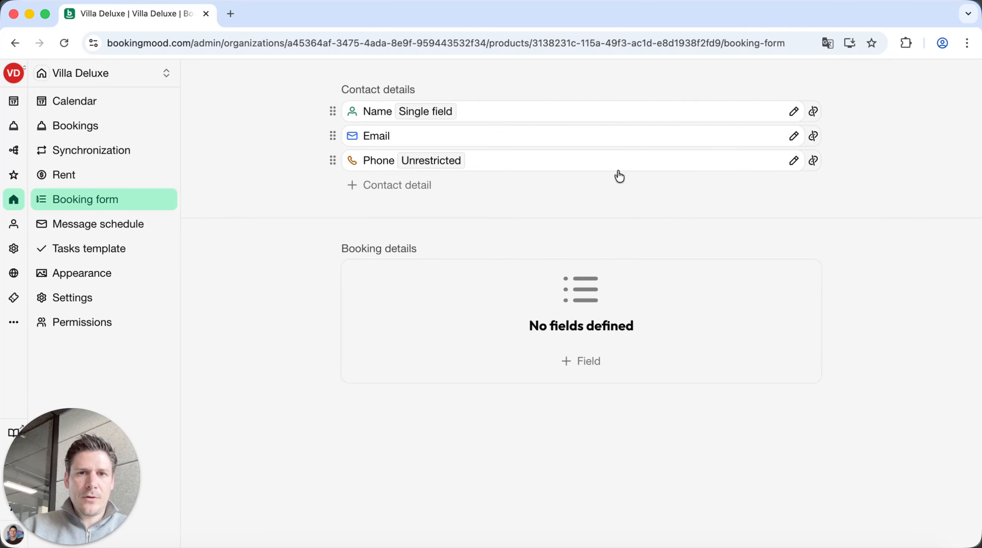
left_click(617, 167)
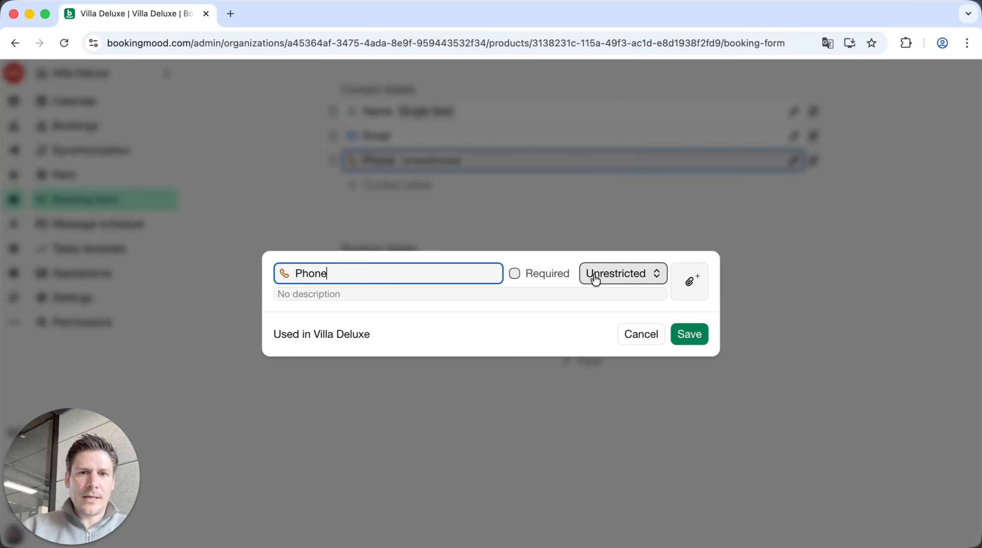
left_click(633, 332)
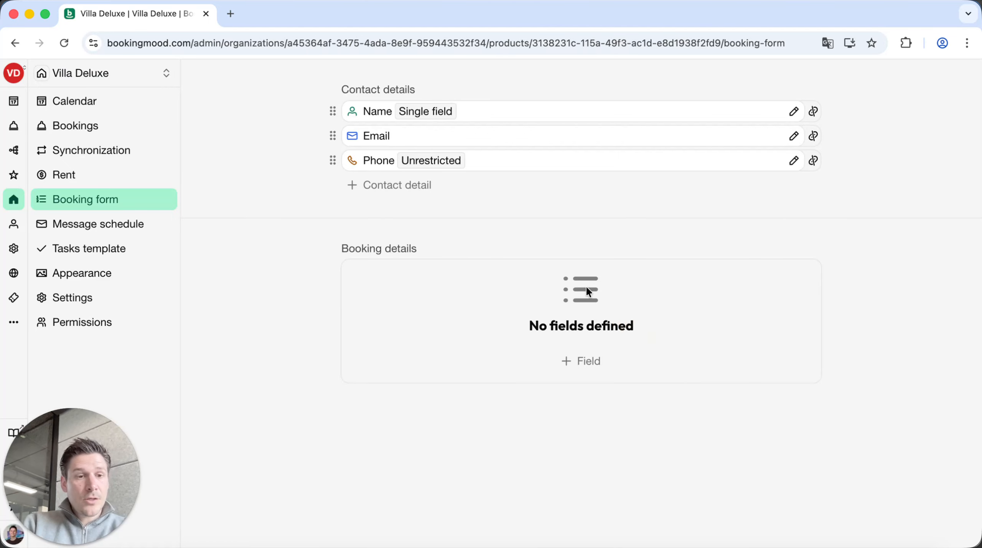
Add a checkbox field to the booking details and name it Breakfast.
left_click(587, 361)
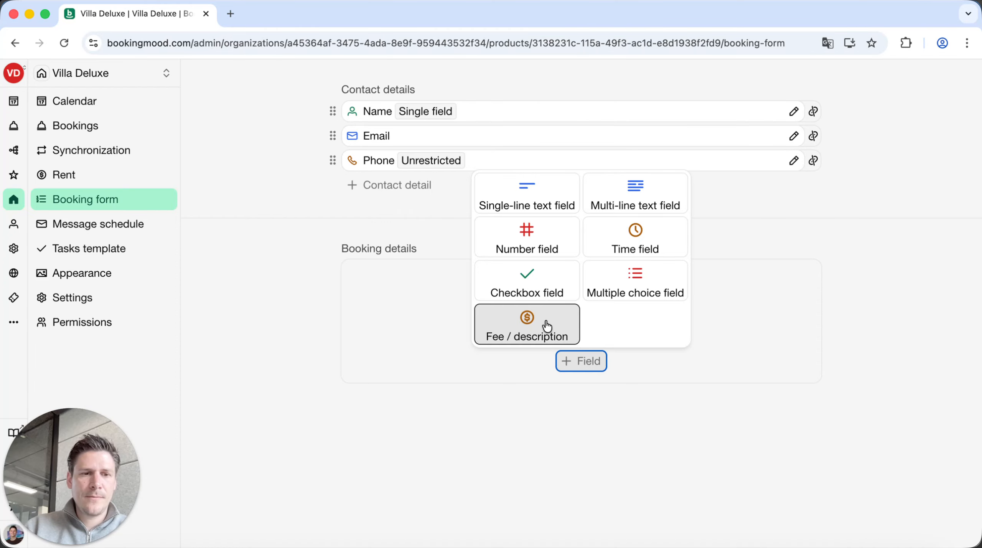
left_click(539, 284)
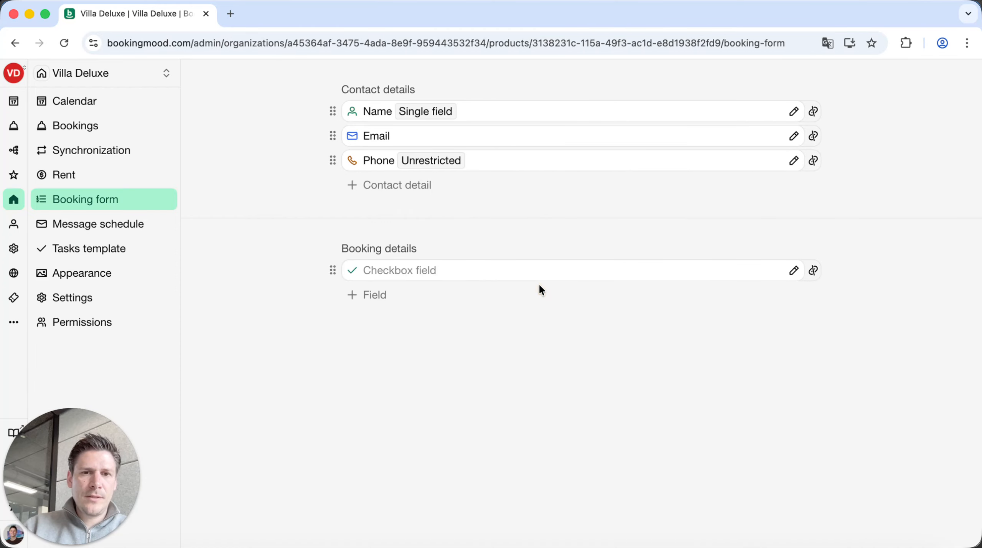
left_click(455, 279)
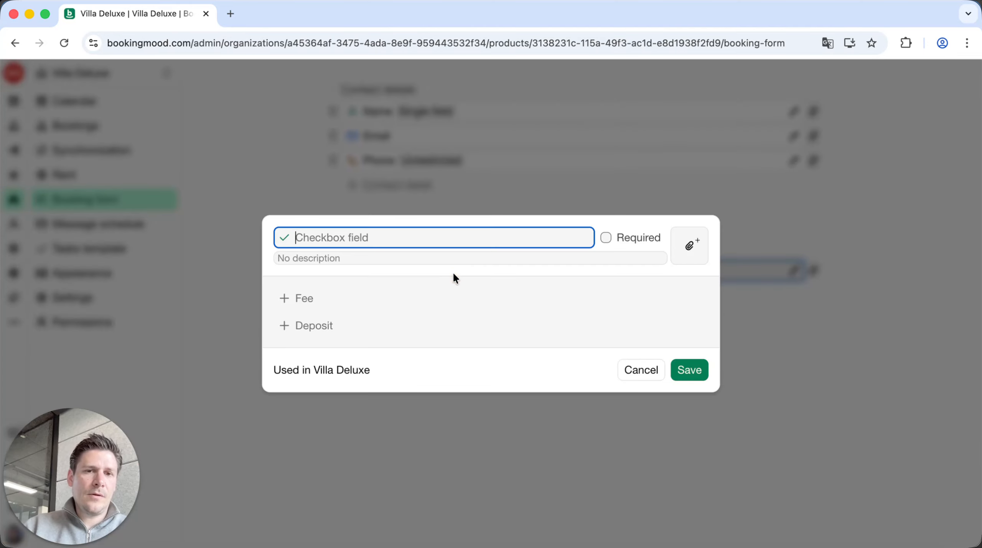
type("Brea")
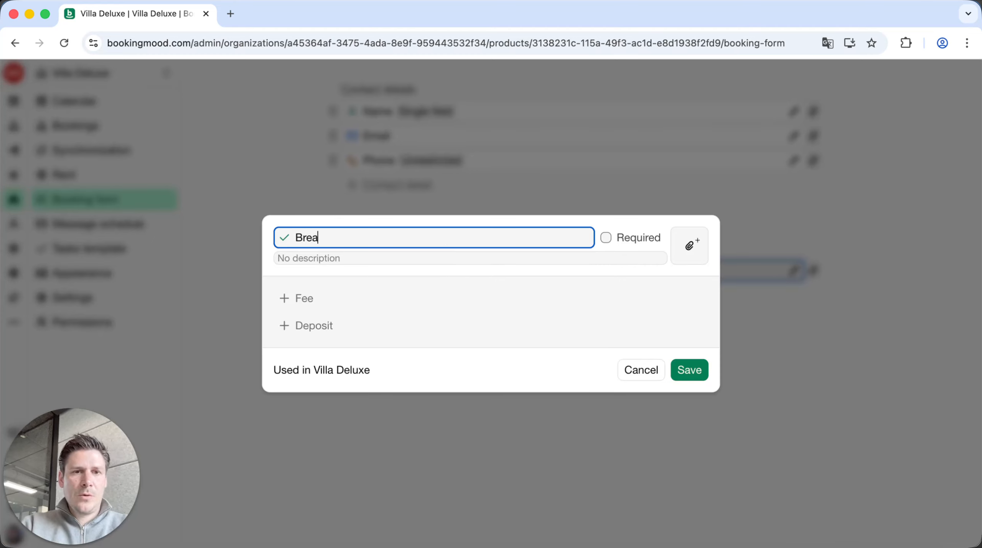
type("kfast")
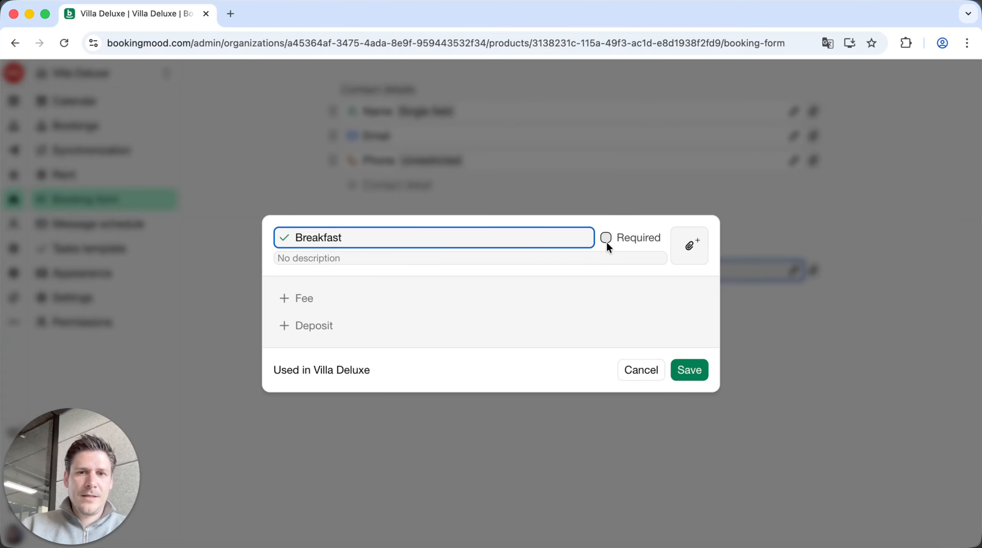
Add a fee of $15 per guest per night to the Breakfast field and save it.
left_click(320, 300)
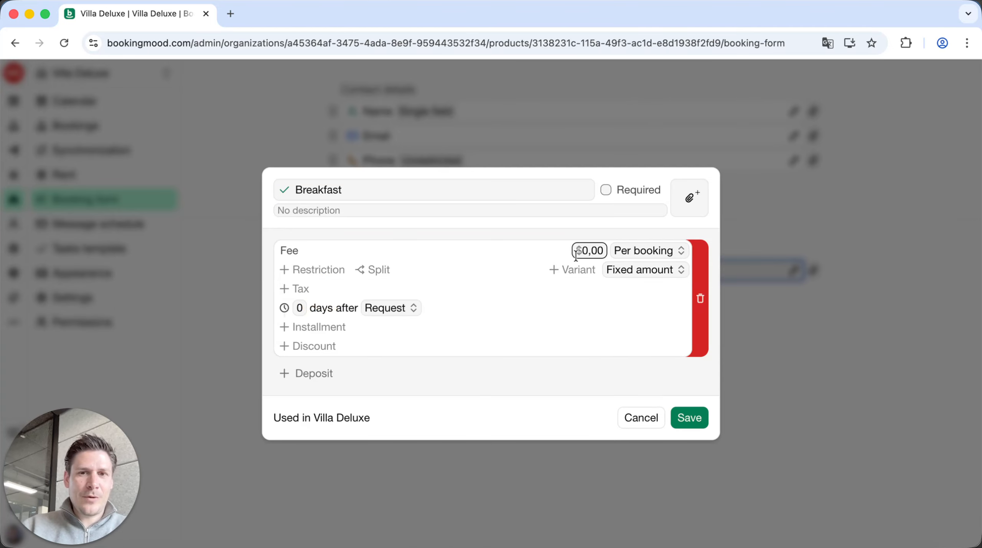
left_click(585, 254)
type("15")
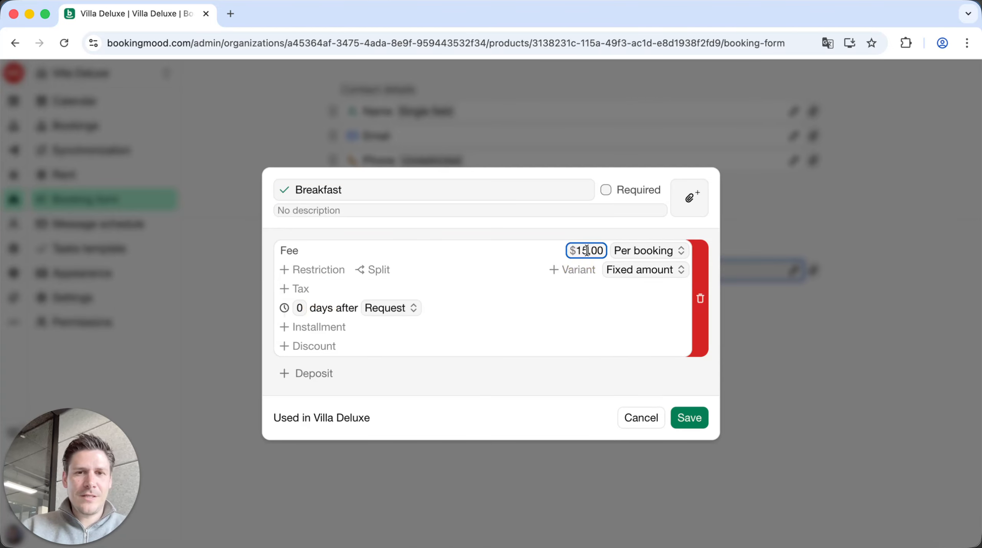
left_click(650, 253)
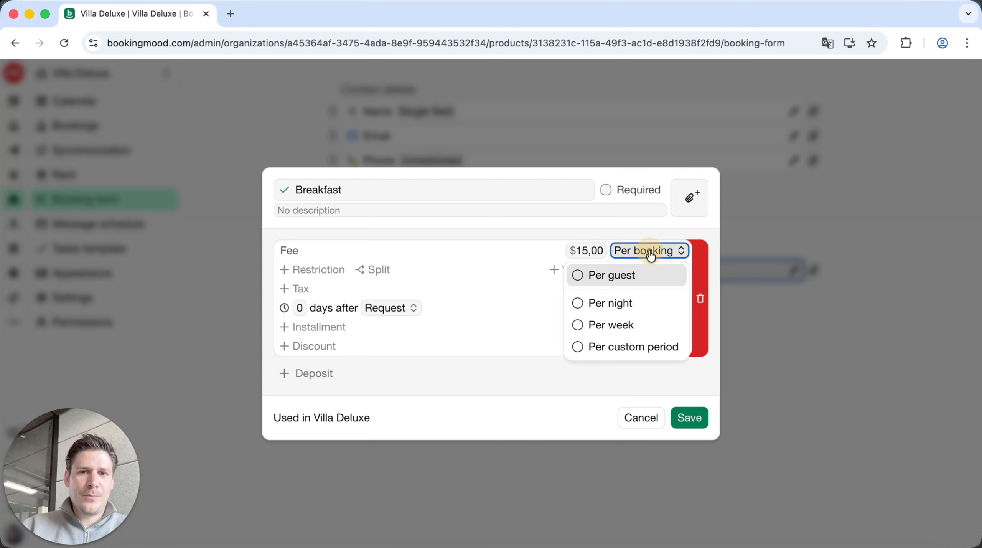
left_click(634, 279)
left_click(629, 303)
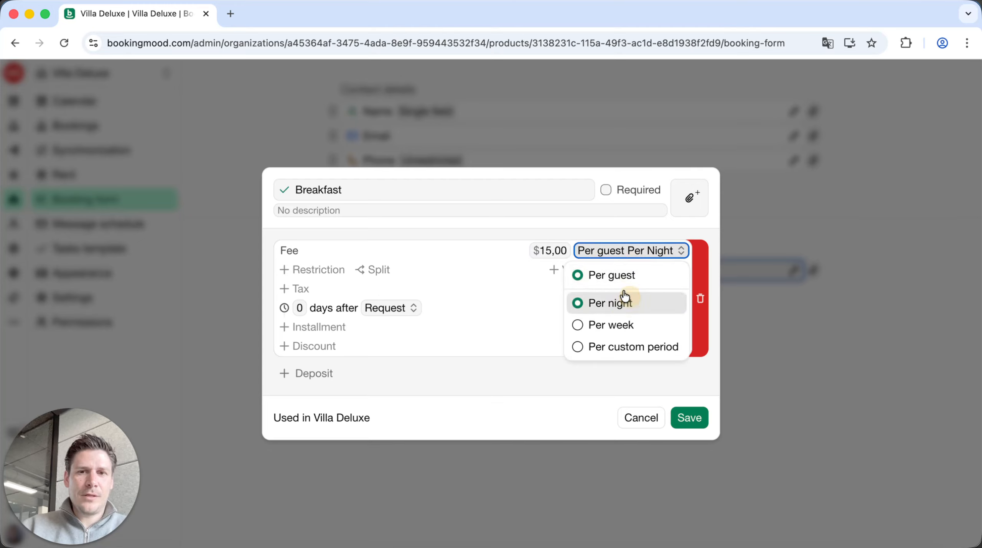
left_click(522, 249)
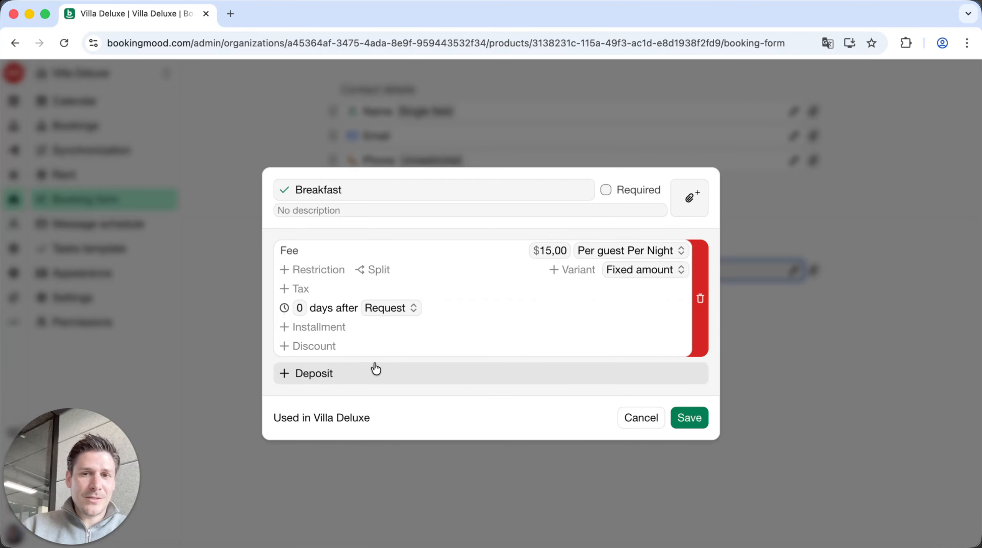
left_click(702, 430)
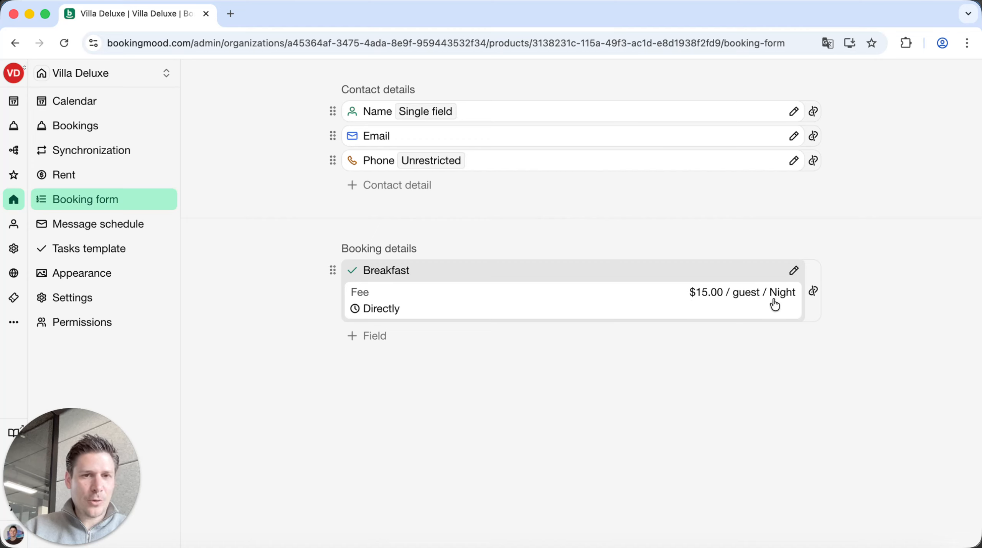
Add a fee / description field to the booking details and name it Tourist tax.
left_click(382, 336)
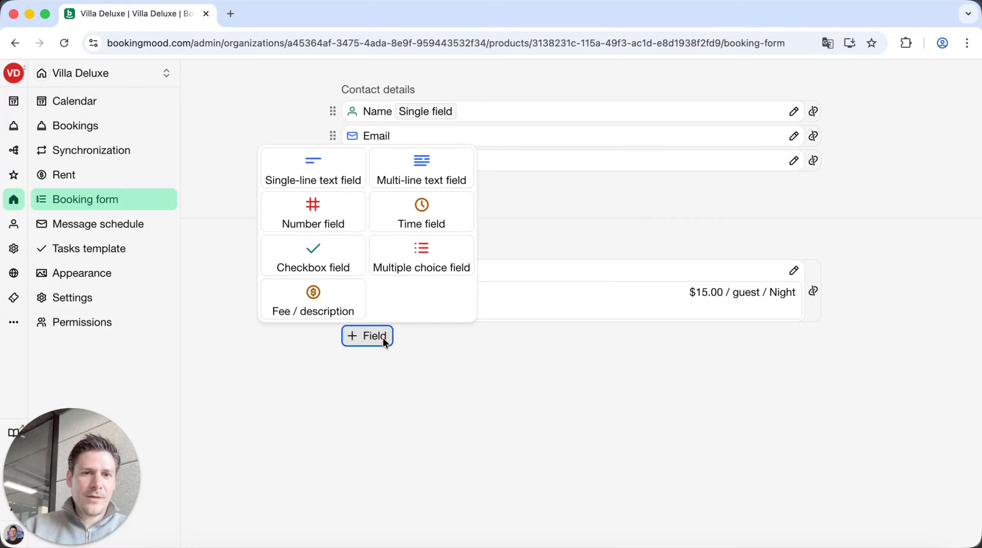
left_click(312, 306)
left_click(407, 335)
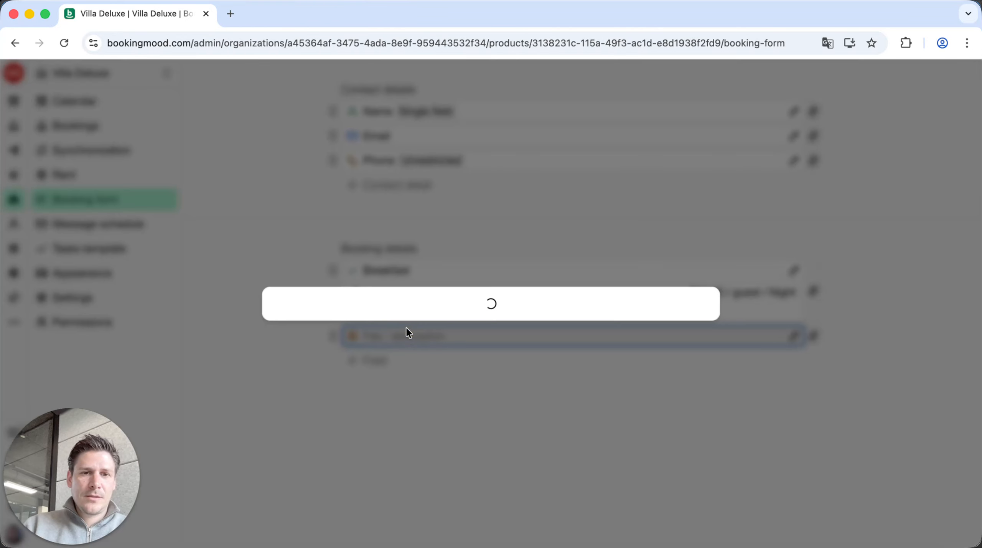
type("T")
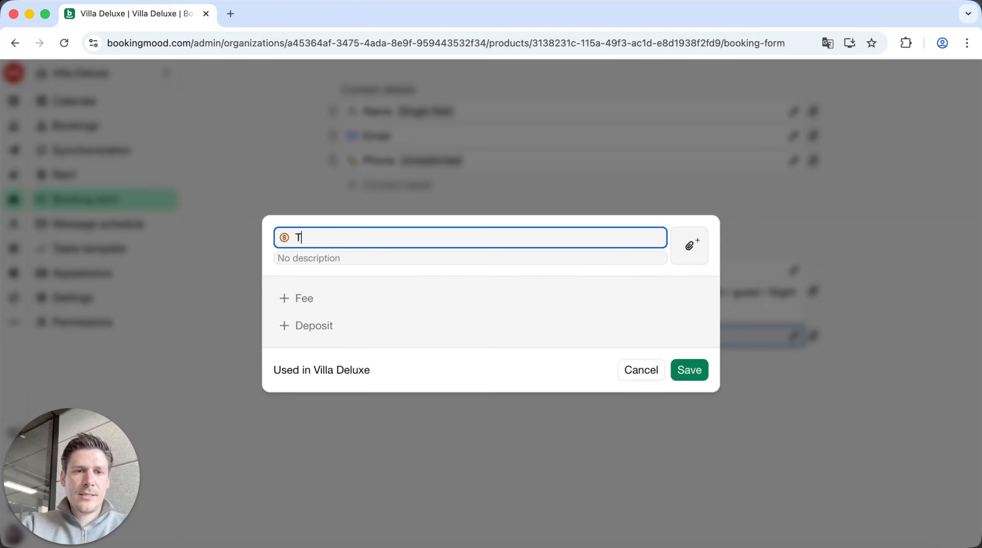
type("ourist tax")
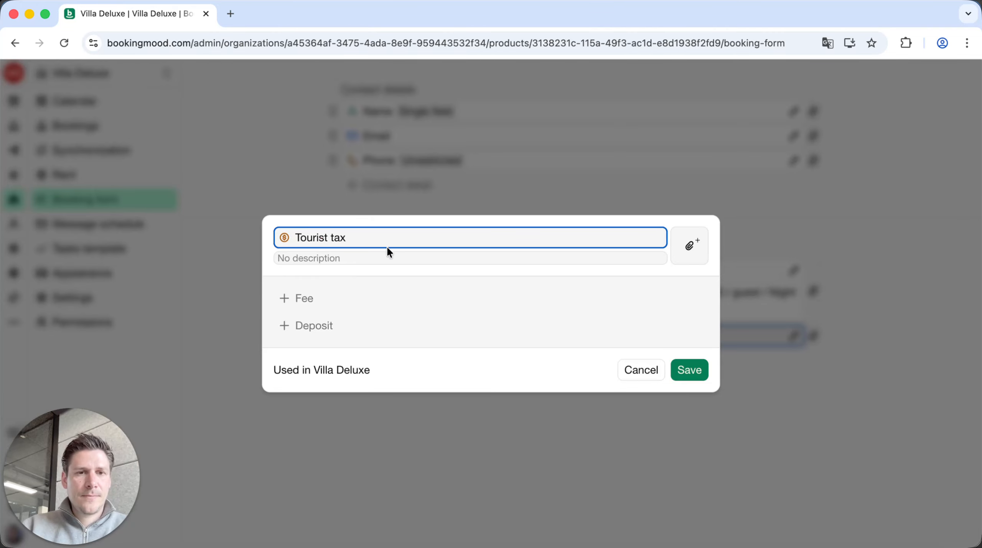
Add a fee of $1 per guest per night to the Tourist tax field.
left_click(369, 299)
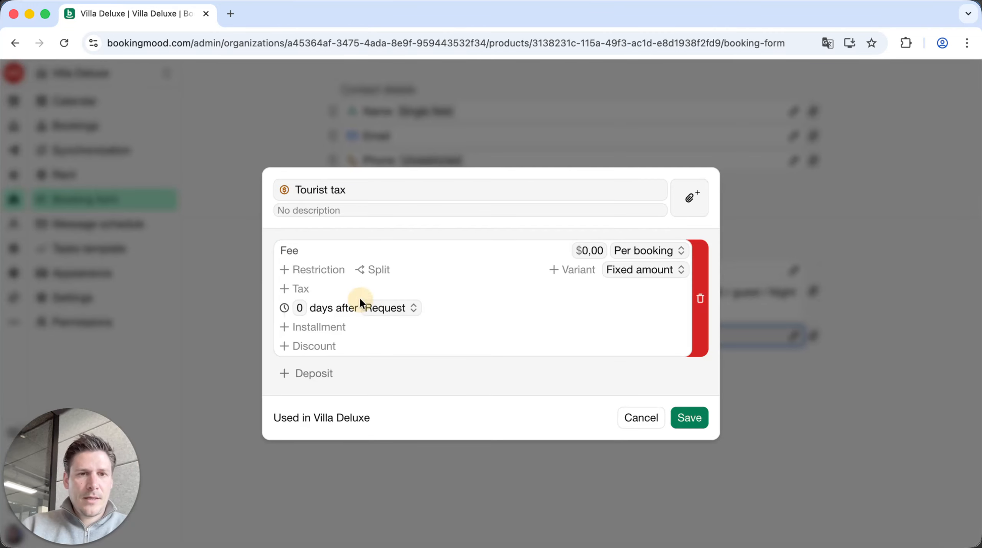
left_click(587, 251)
type("1")
left_click(635, 251)
left_click(637, 275)
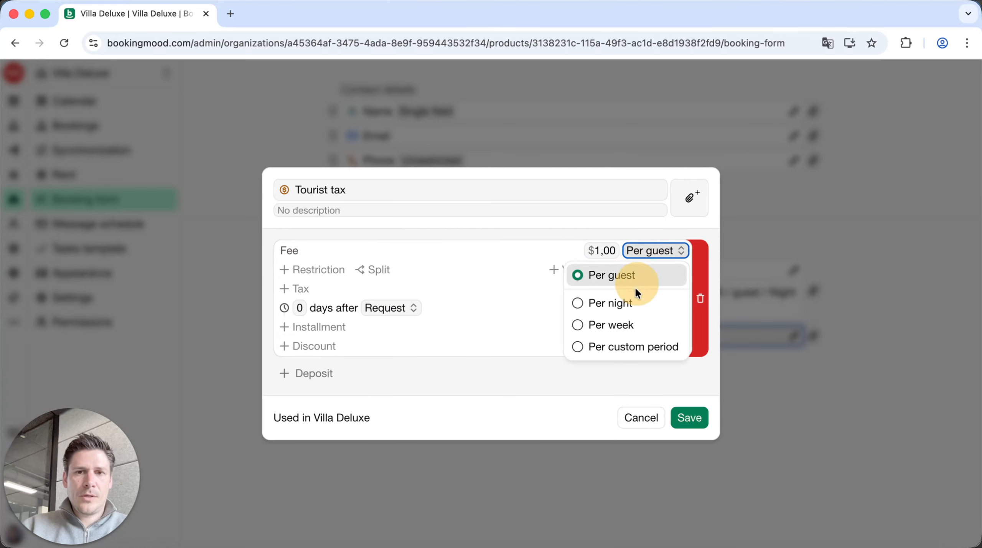
left_click(633, 302)
left_click(510, 246)
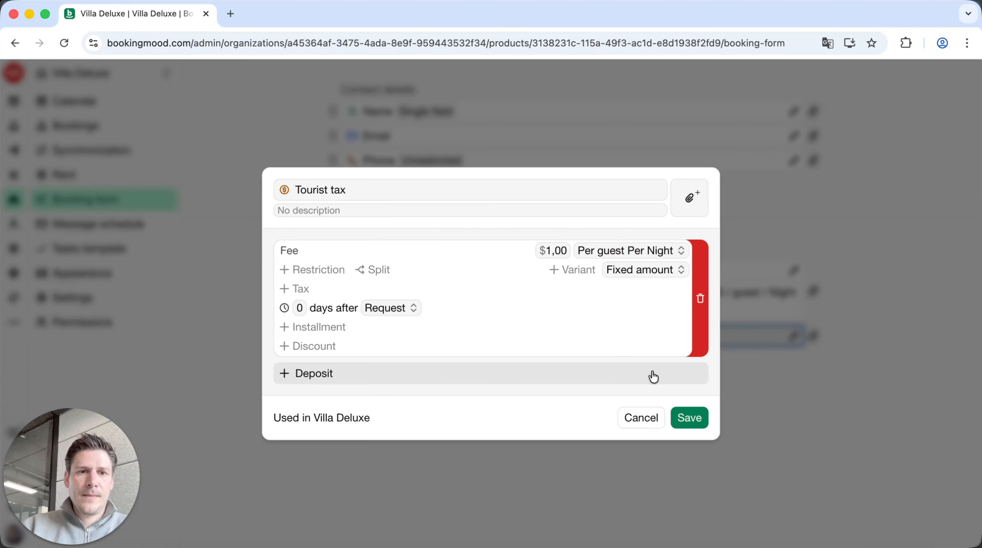
Save the Tourist tax fee, and add a multiple choice field named Package to the booking details.
left_click(689, 417)
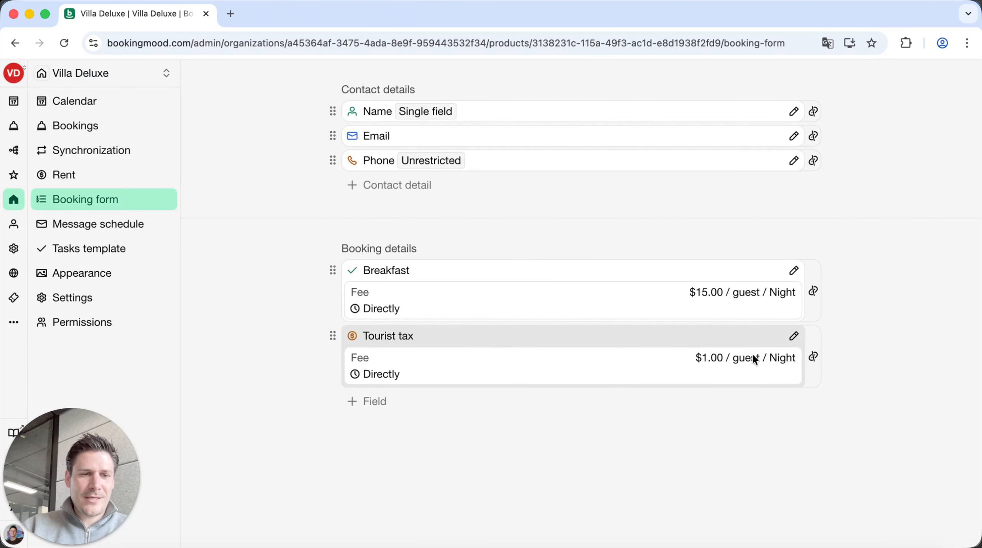
left_click(385, 403)
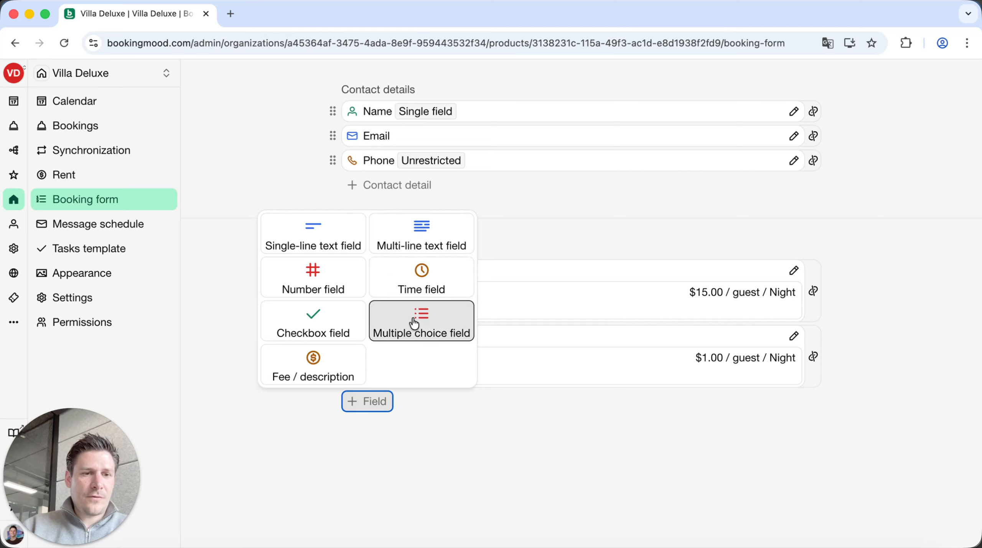
left_click(425, 329)
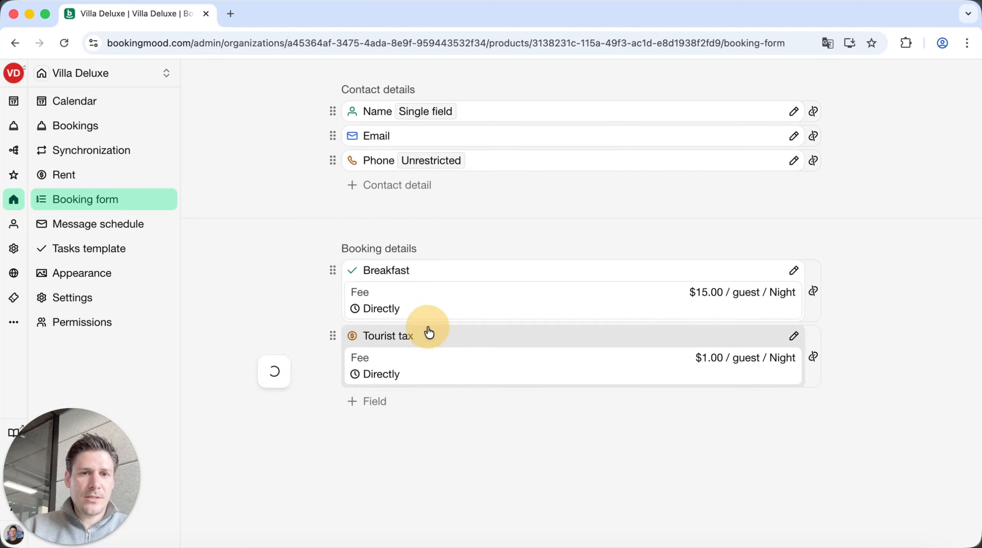
left_click(431, 406)
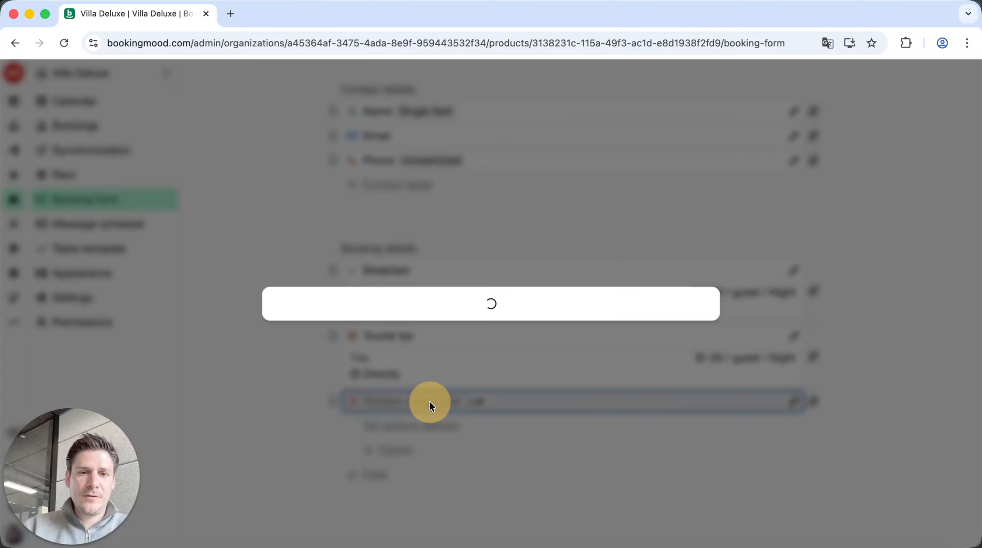
type("Package")
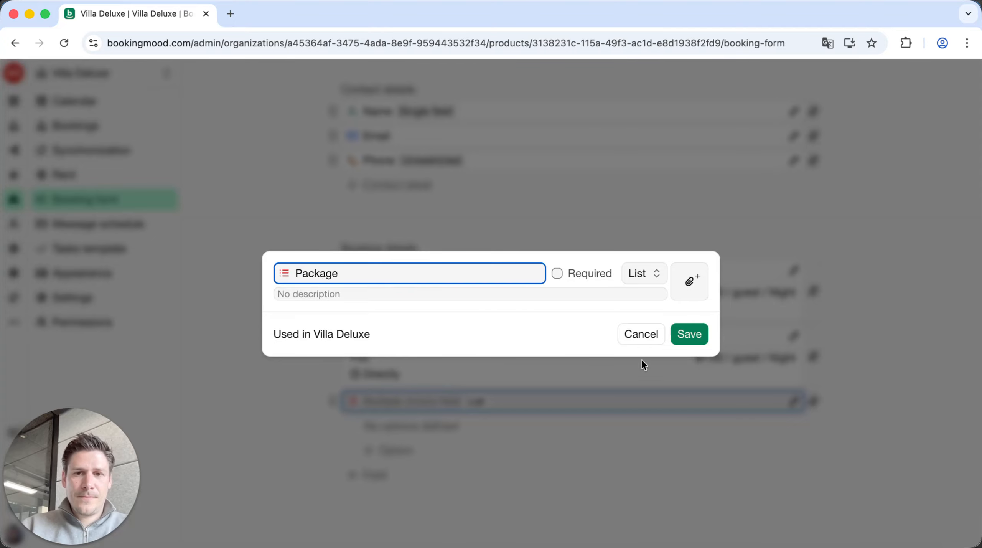
left_click(687, 337)
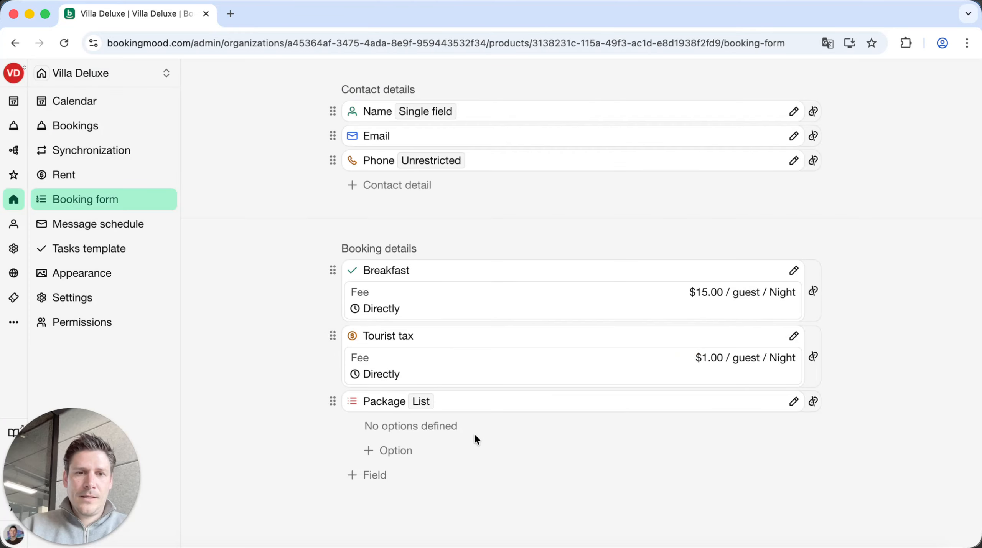
Add two options to the Package field: Gold package and Silver package.
left_click(412, 448)
type("Gold package")
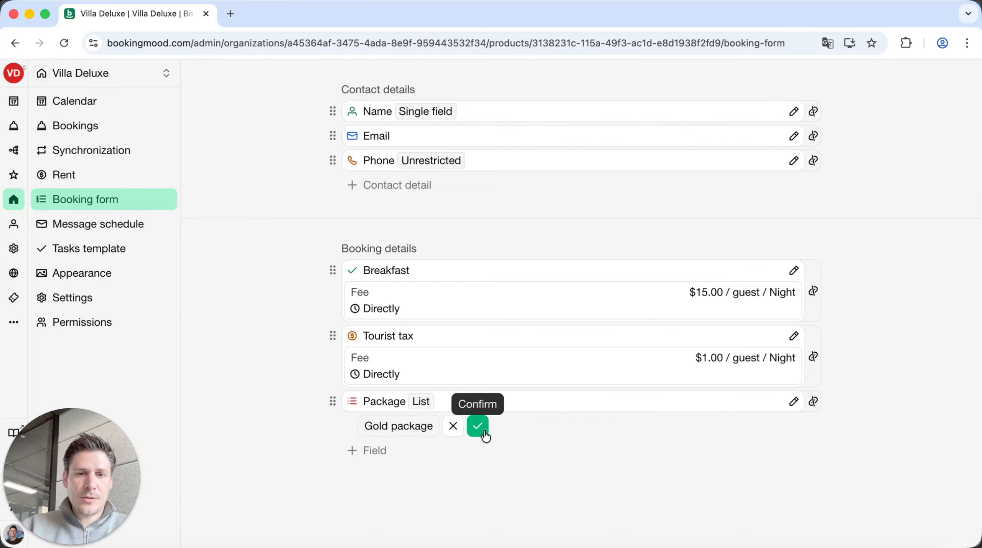
left_click(478, 427)
left_click(405, 486)
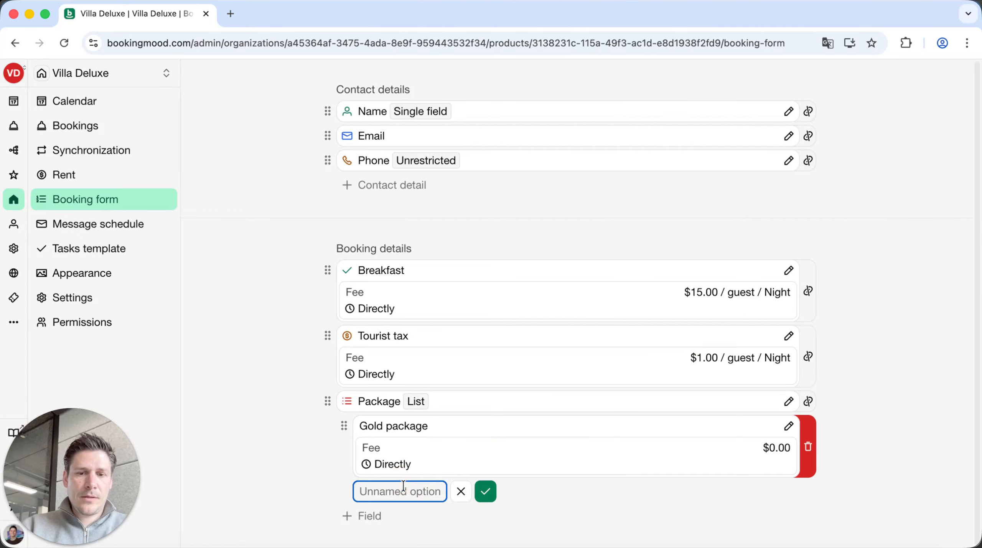
type("Silver package")
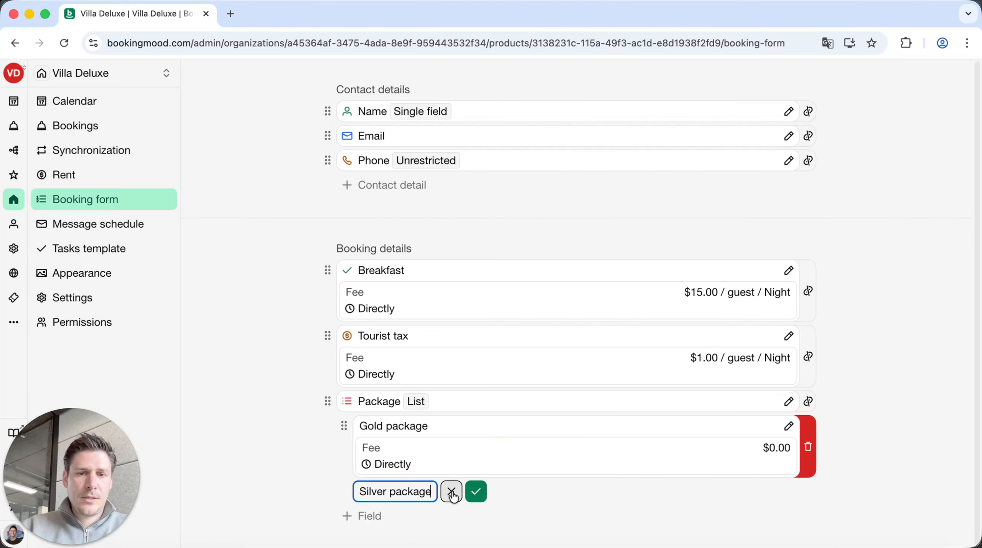
left_click(476, 491)
Set the Gold package fee to $100 per booking and save it.
left_click(709, 448)
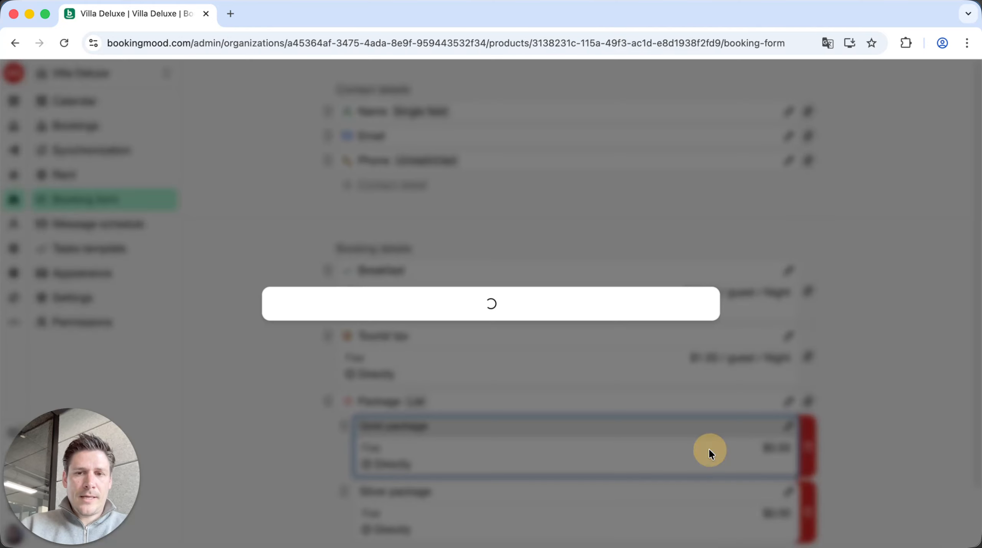
left_click(587, 250)
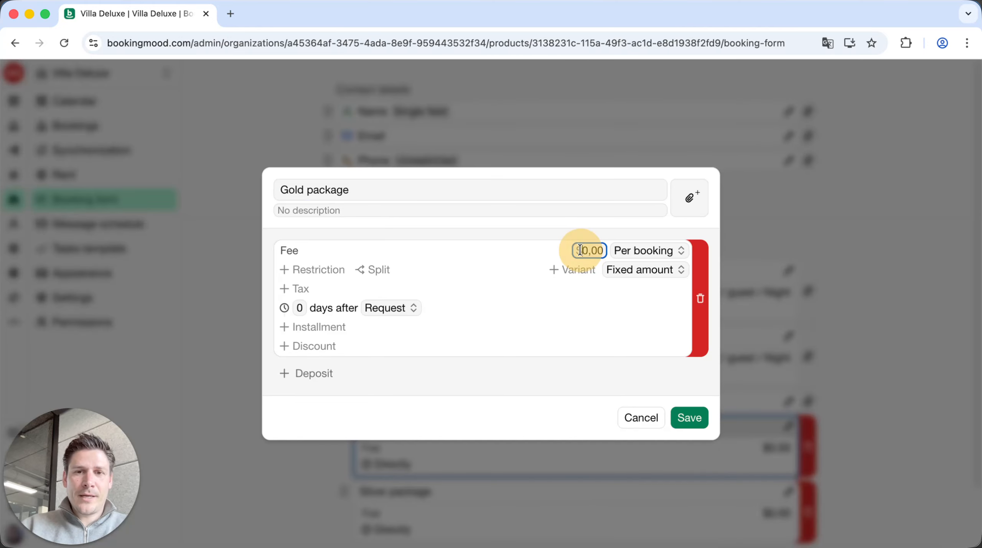
type("100,00")
left_click(689, 416)
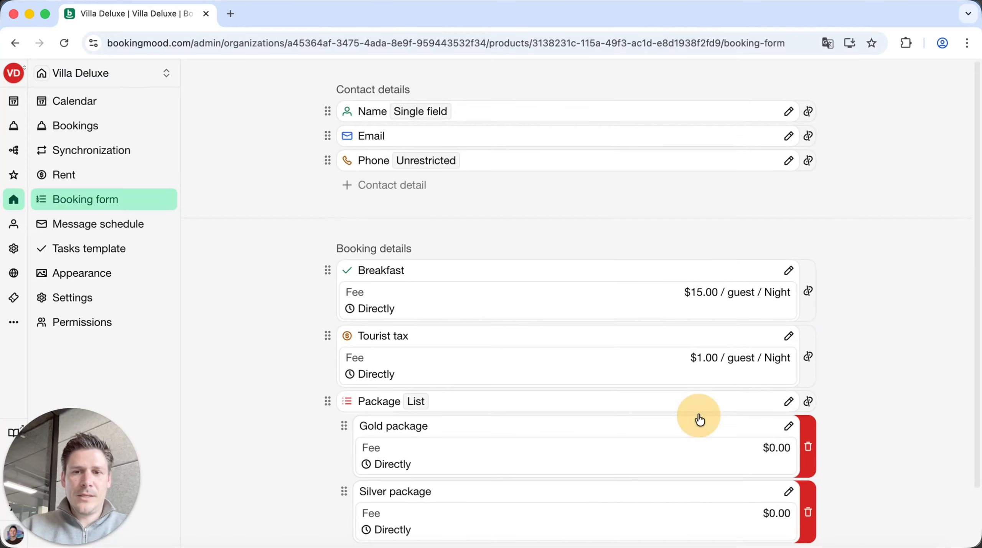
Set the Silver package fee to $50 per booking and save it.
scroll(697, 417, "down", 2)
left_click(757, 427)
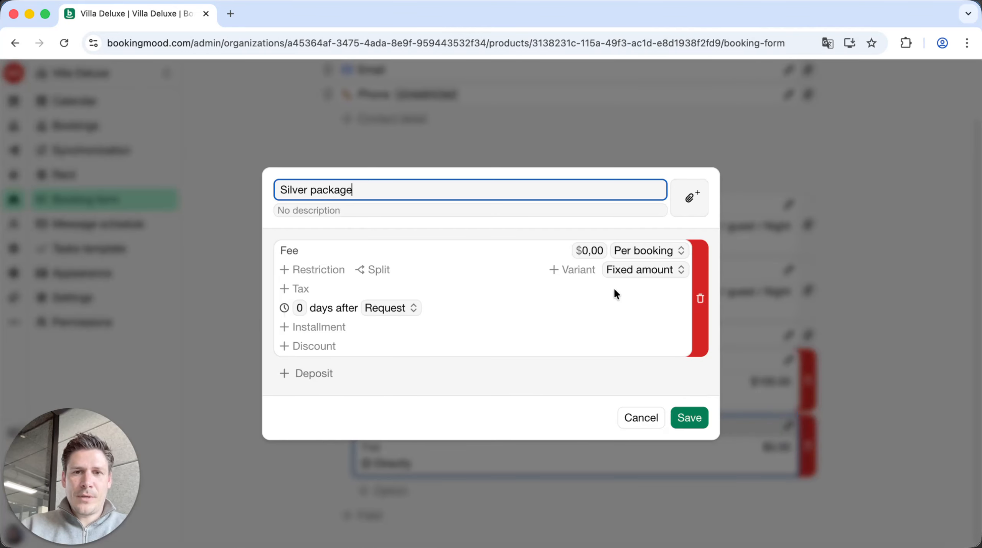
left_click(584, 251)
type("5")
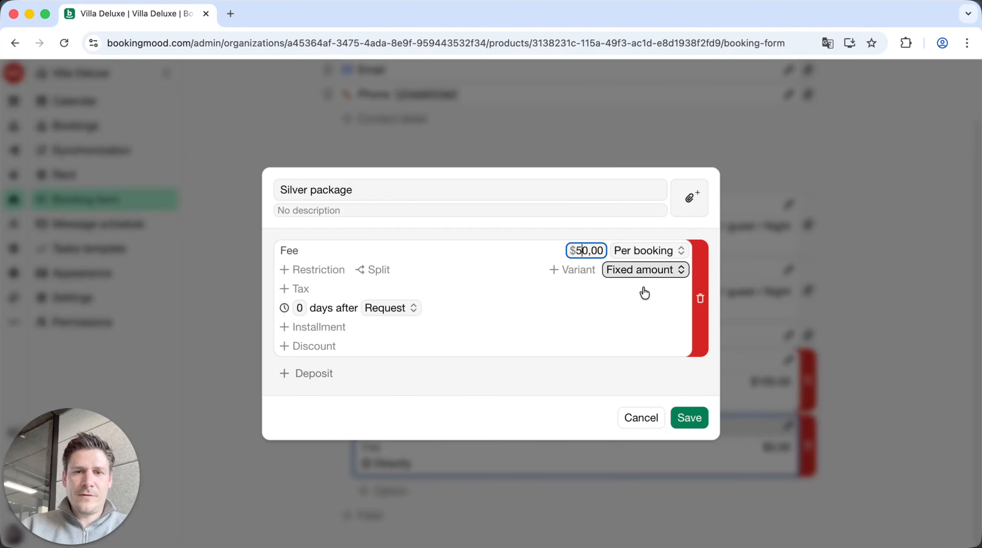
left_click(700, 422)
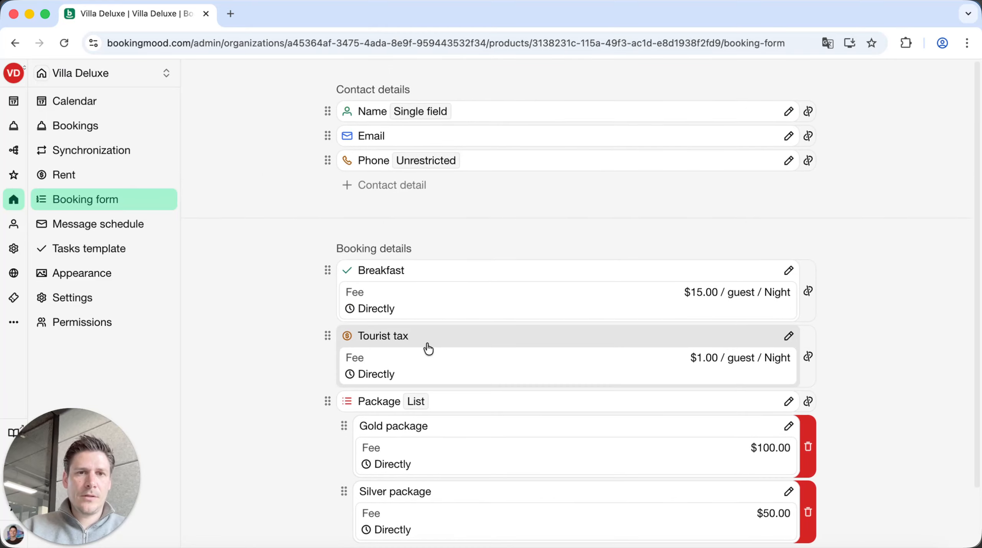
Add a single-line text field named Comments to the booking details and save it.
left_click(362, 515)
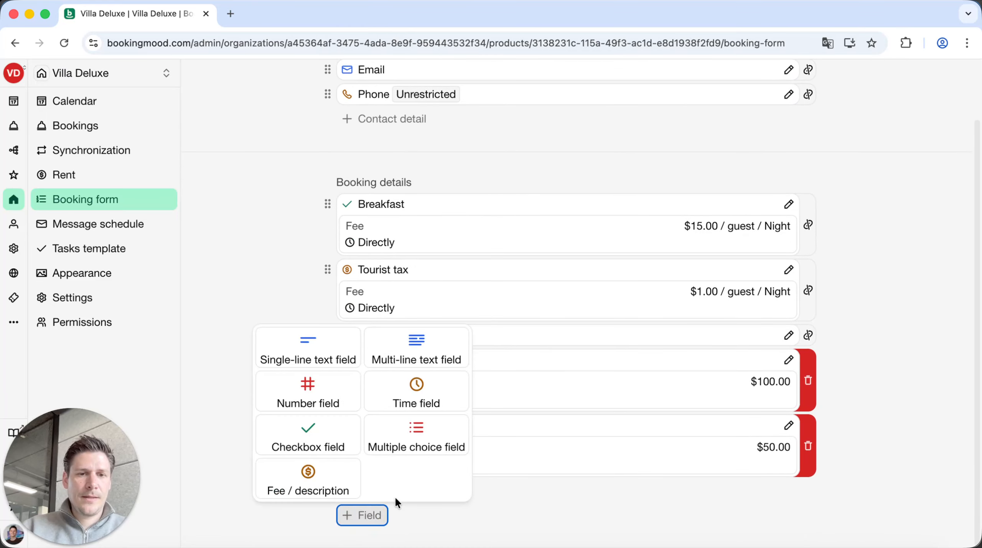
left_click(313, 357)
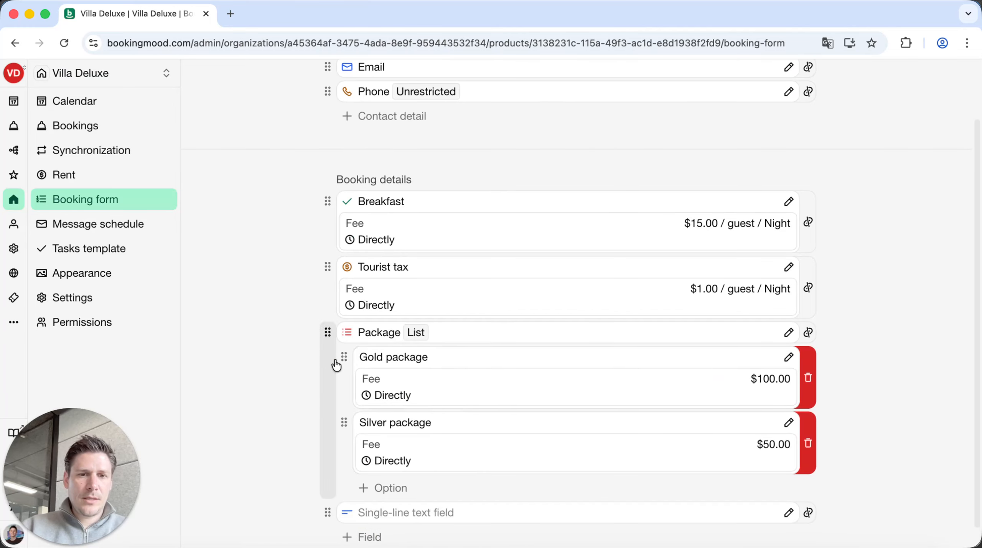
left_click(396, 511)
type("Comments")
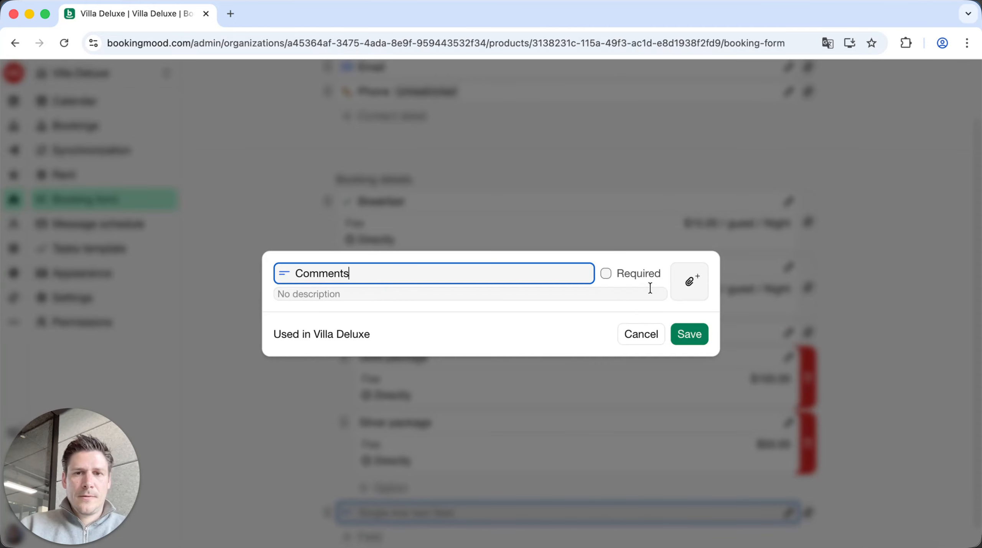
left_click(684, 330)
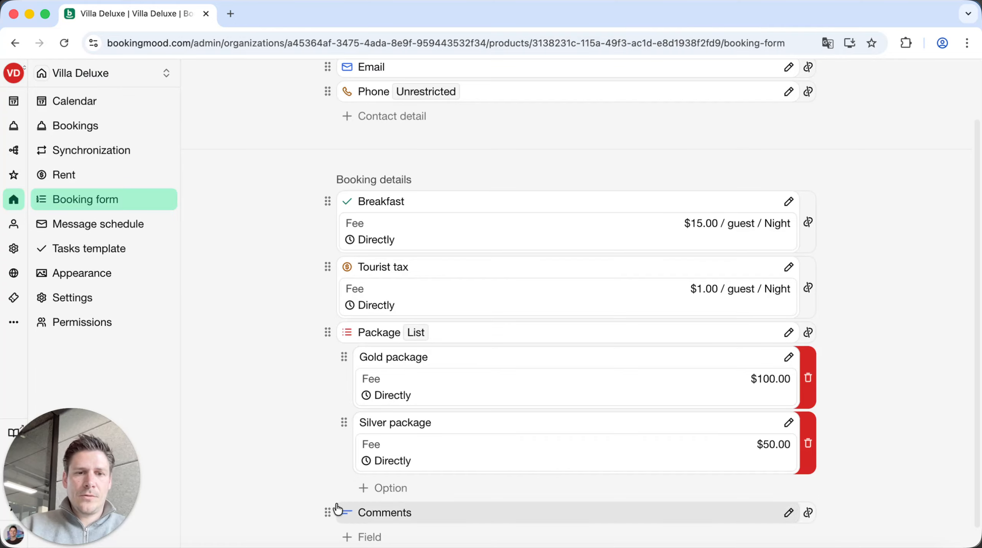
Move the Comments field to the beginning of the booking details, above Breakfast.
left_click(328, 507)
left_click_drag(329, 505, 326, 184)
scroll(274, 201, "down", 1)
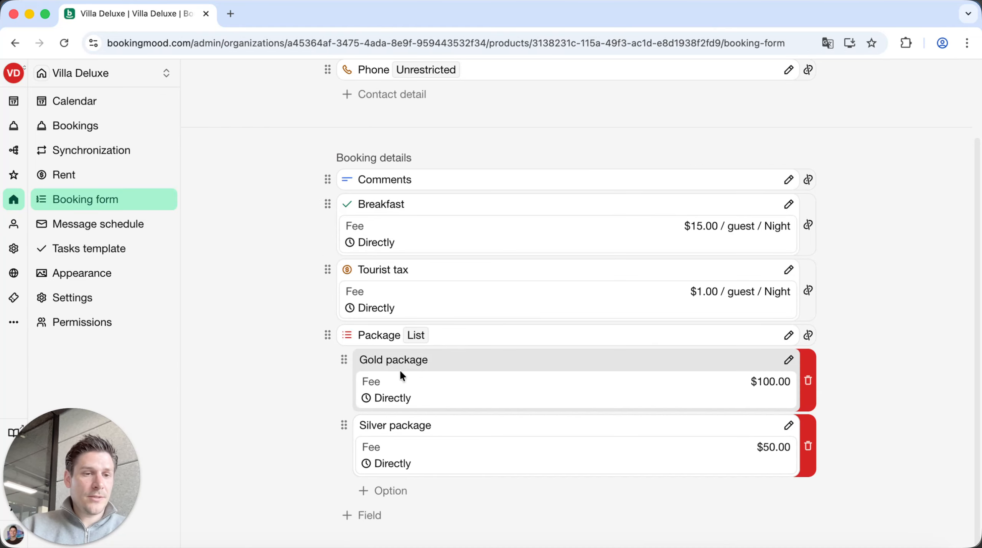
scroll(298, 398, "up", 4)
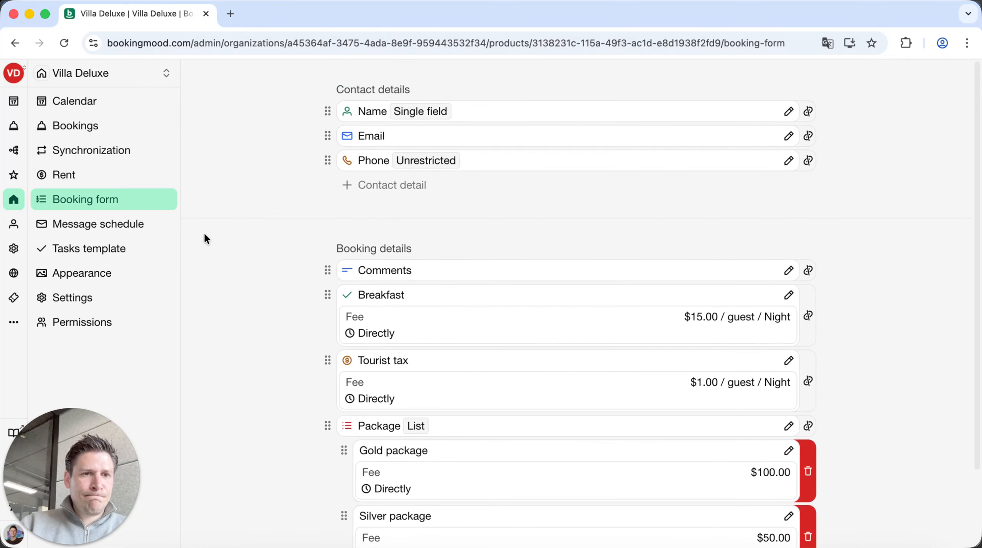
Open the unit's message schedule, review the available email triggers and start a new scheduled email.
left_click(130, 226)
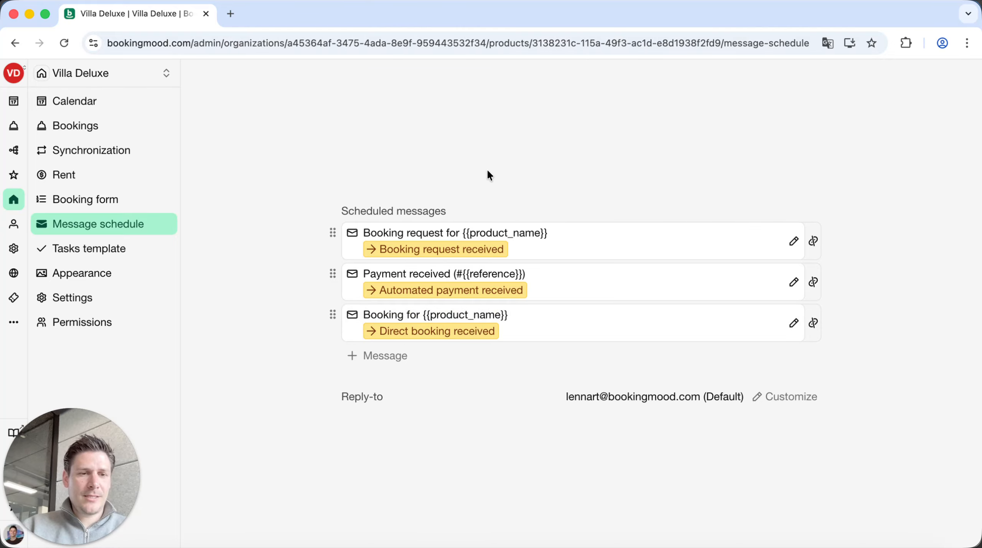
left_click(385, 365)
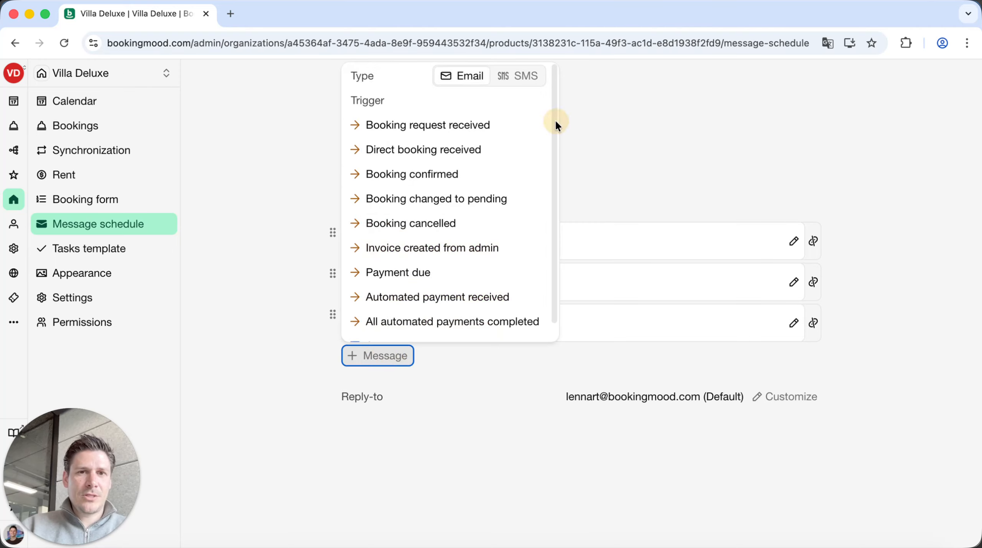
scroll(556, 120, "down", 1)
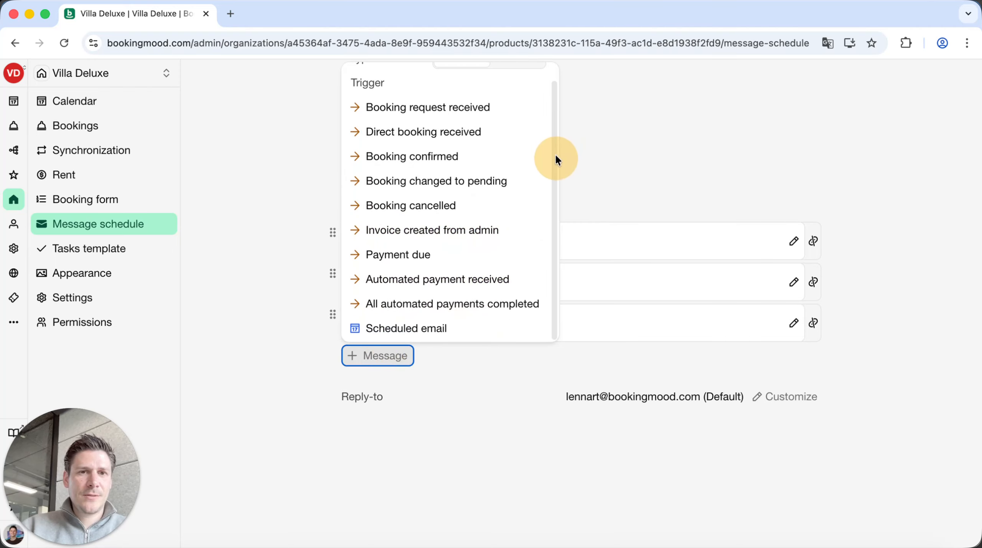
scroll(553, 127, "up", 1)
scroll(554, 122, "down", 1)
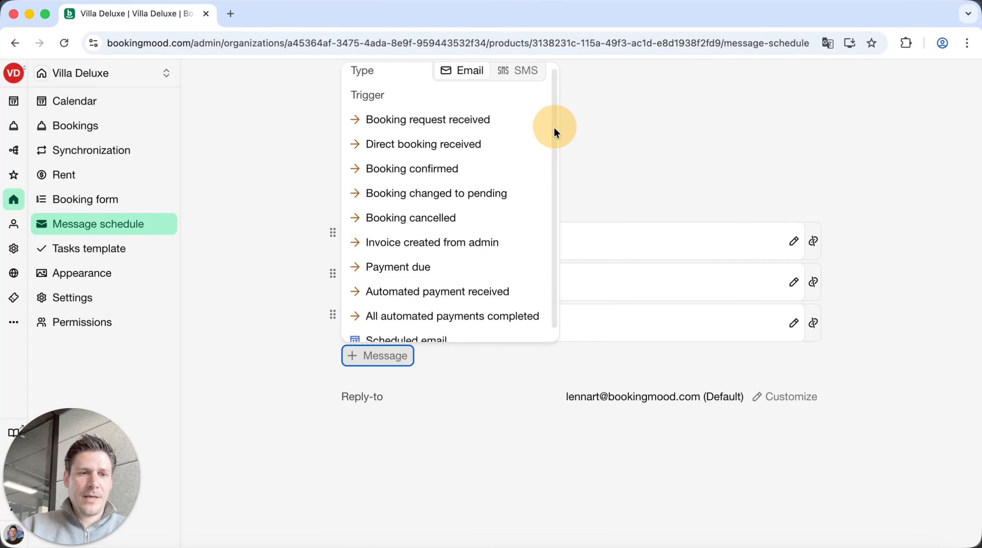
scroll(555, 138, "up", 1)
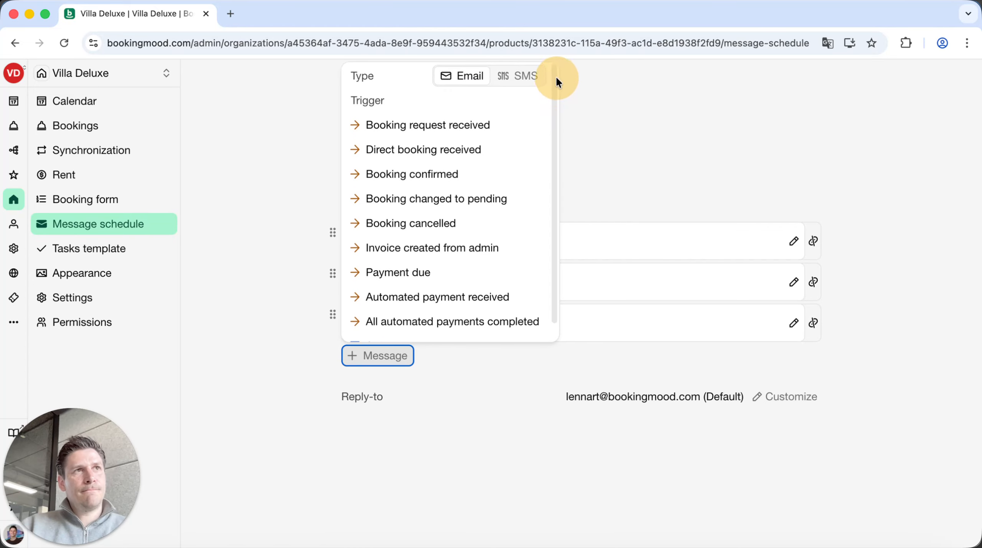
scroll(558, 131, "down", 1)
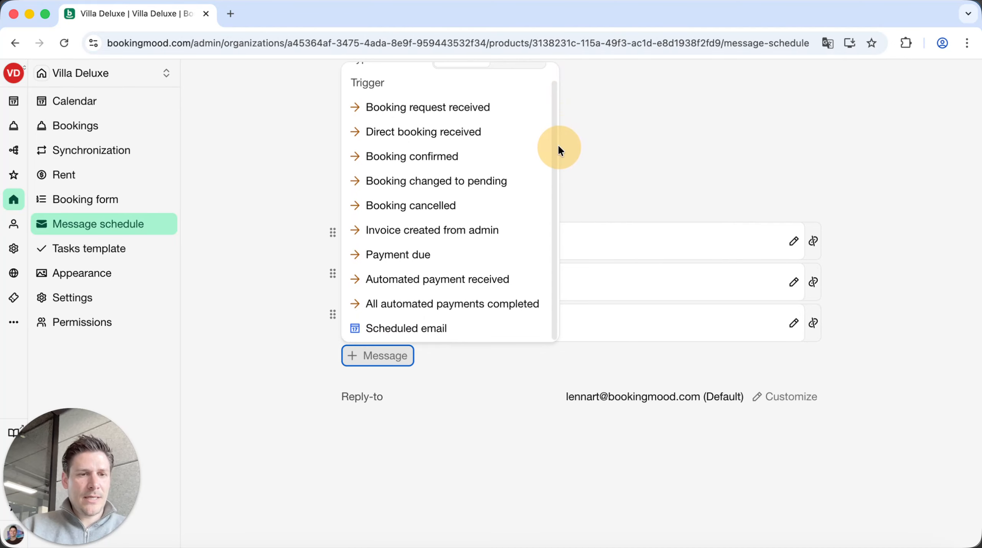
scroll(558, 115, "up", 1)
scroll(559, 146, "down", 1)
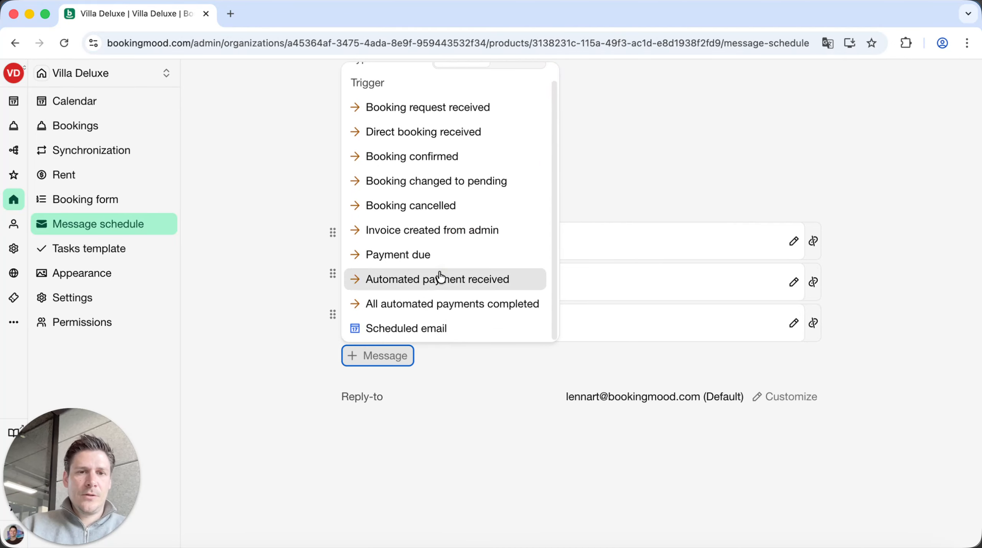
left_click(426, 332)
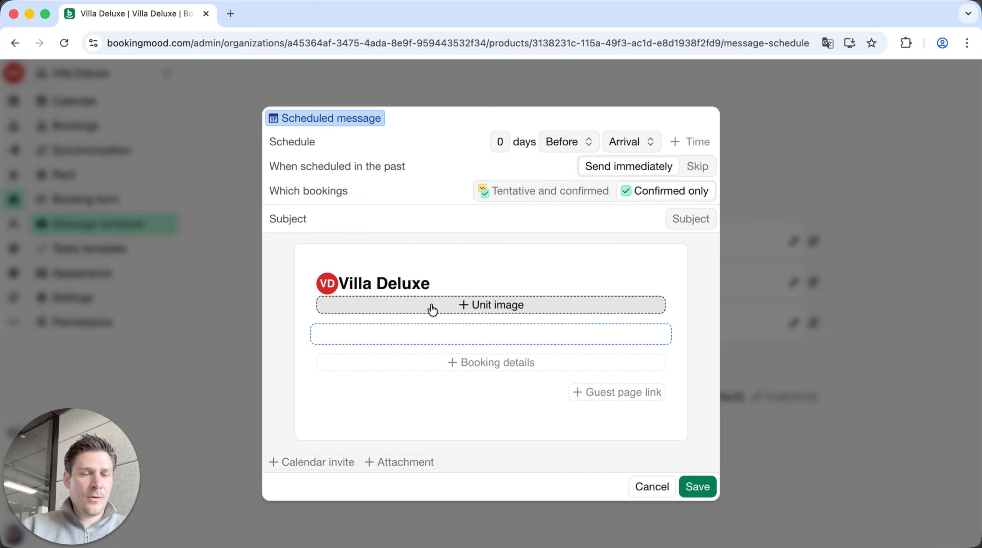
Set the scheduled email's timing to 7 days after arrival.
left_click(501, 145)
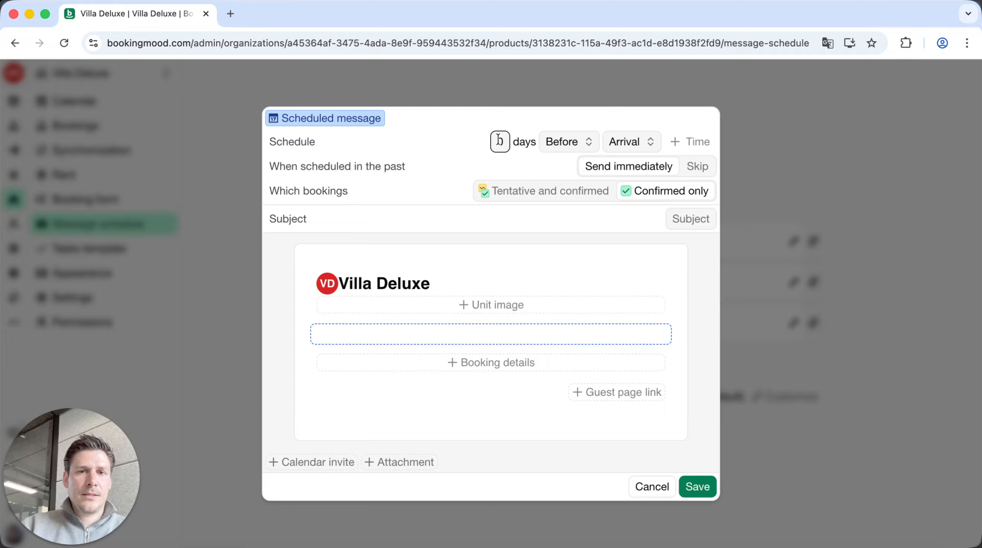
left_click(514, 139)
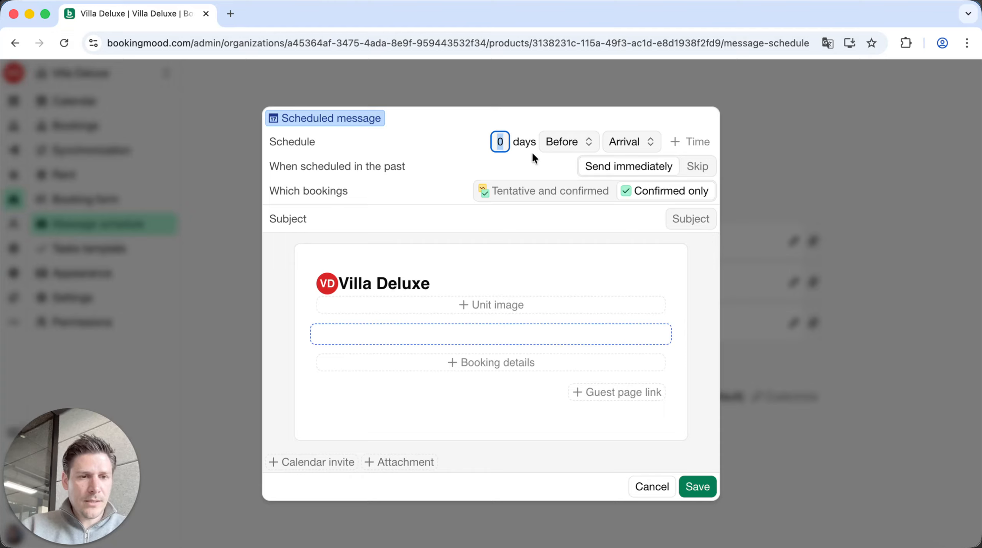
left_click(545, 191)
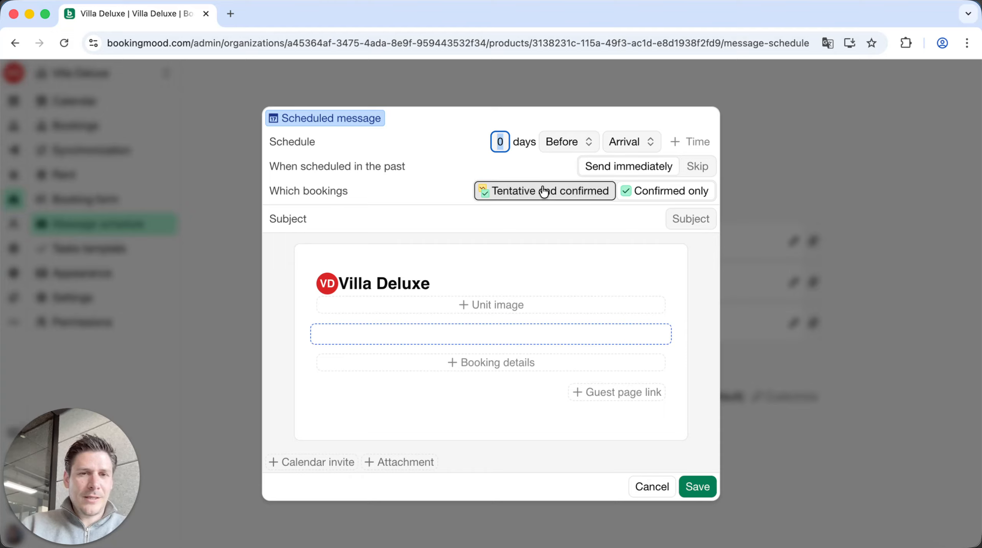
type("7")
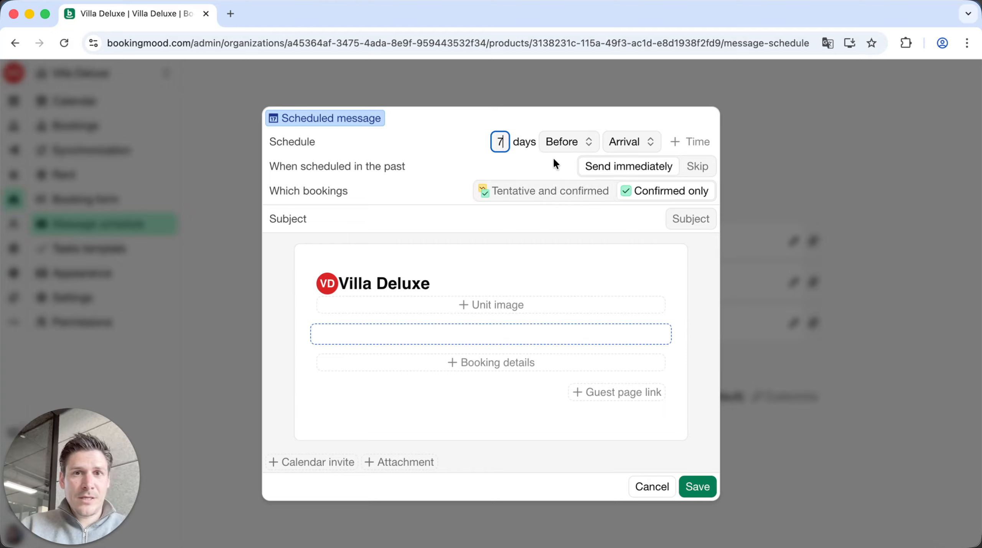
left_click(489, 328)
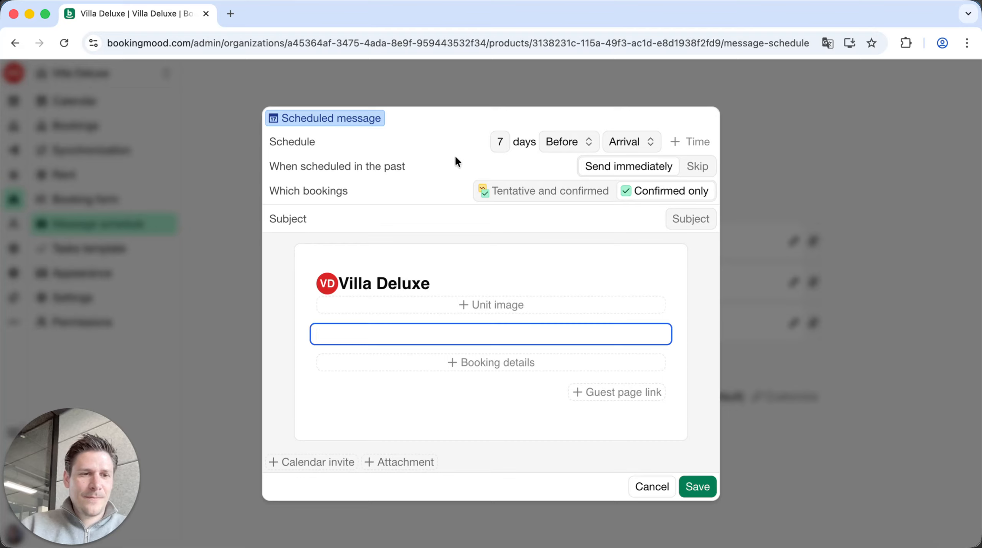
left_click(554, 148)
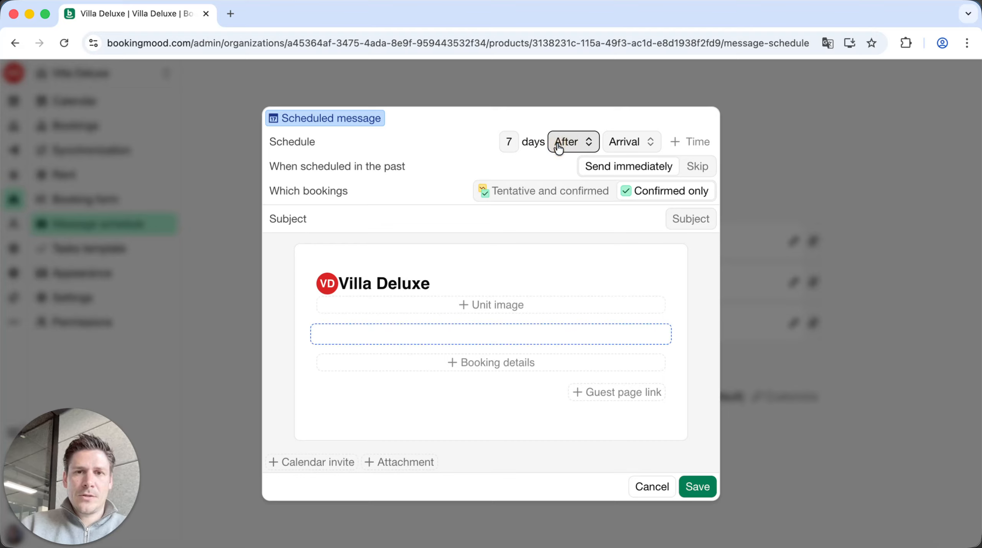
Retime the scheduled email to 3 days after departure with a guest page link, and discard the draft.
double_click(507, 140)
type("3")
left_click(623, 144)
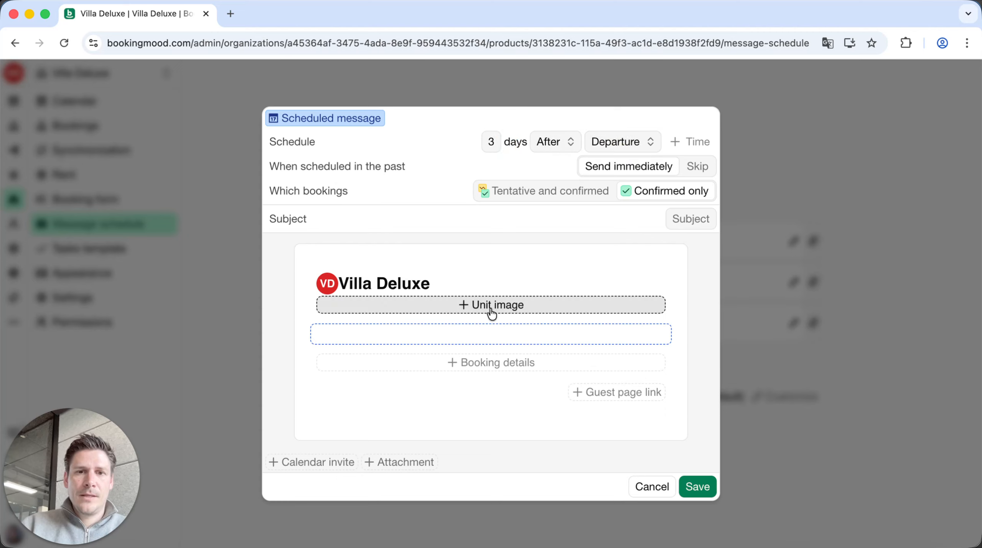
left_click(487, 328)
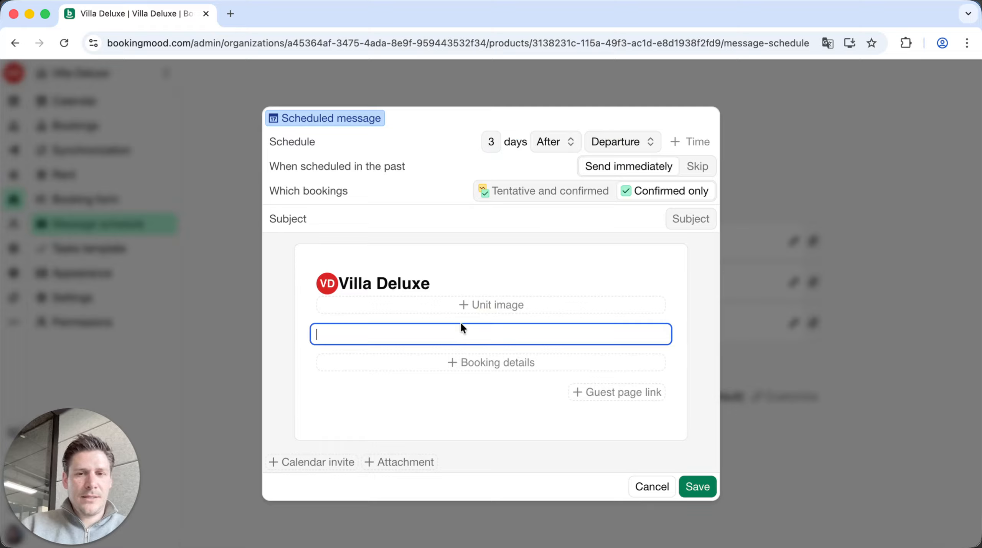
left_click(612, 395)
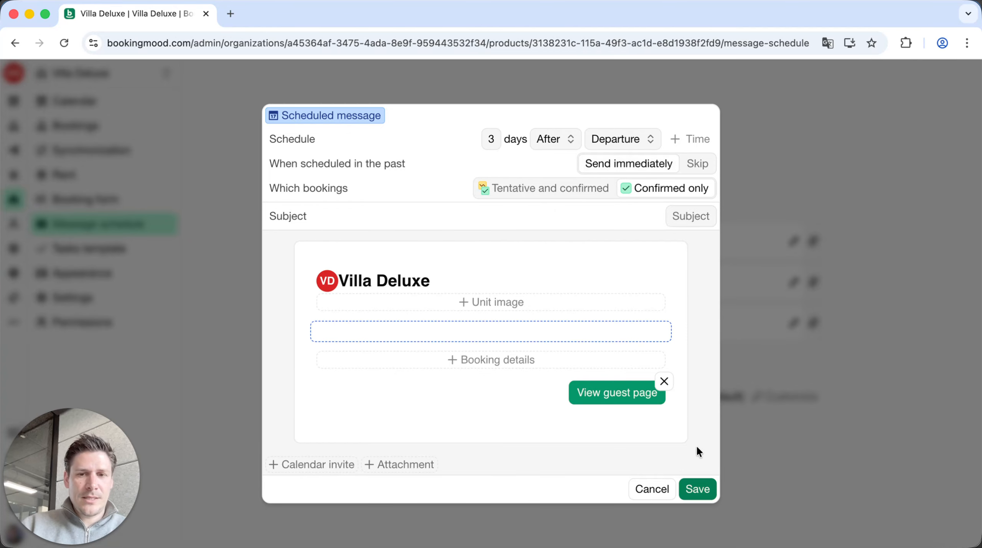
left_click(652, 488)
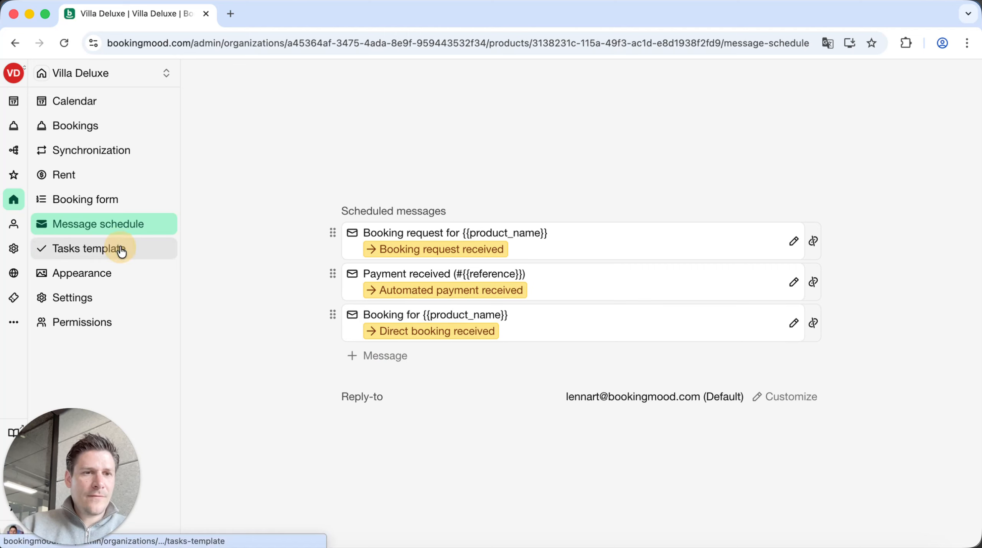
Start a new task named "Clean the unit" in the unit's tasks template.
left_click(140, 253)
left_click(580, 363)
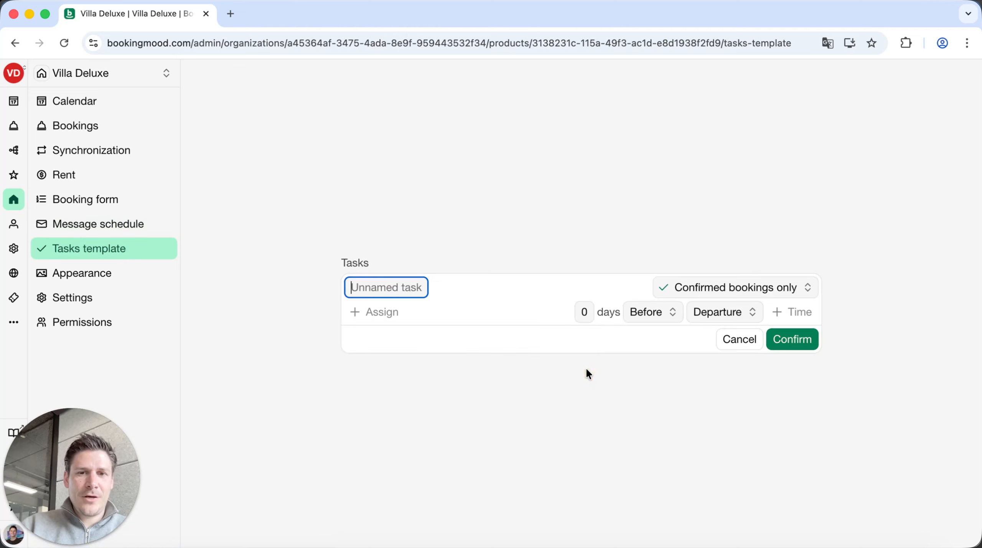
type("Clean")
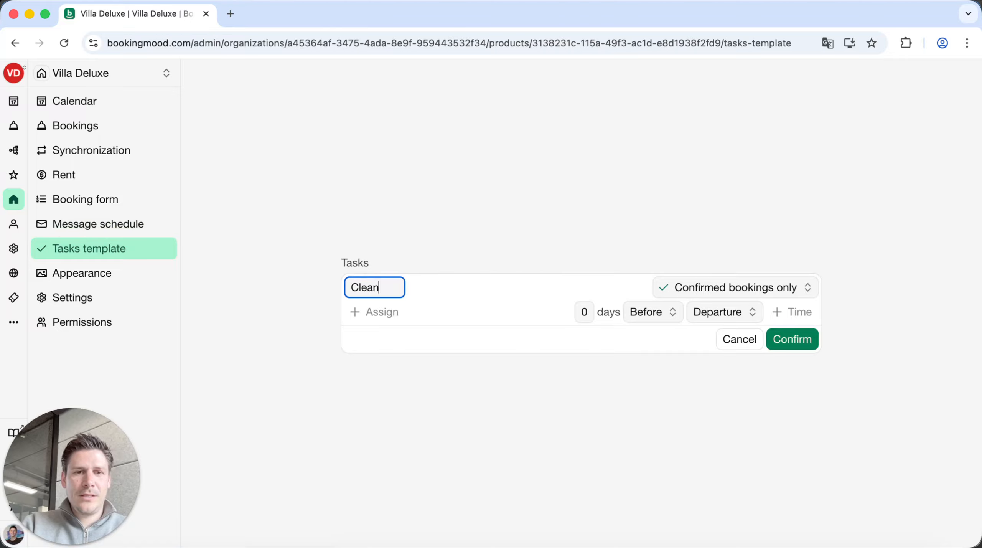
type(" the unit")
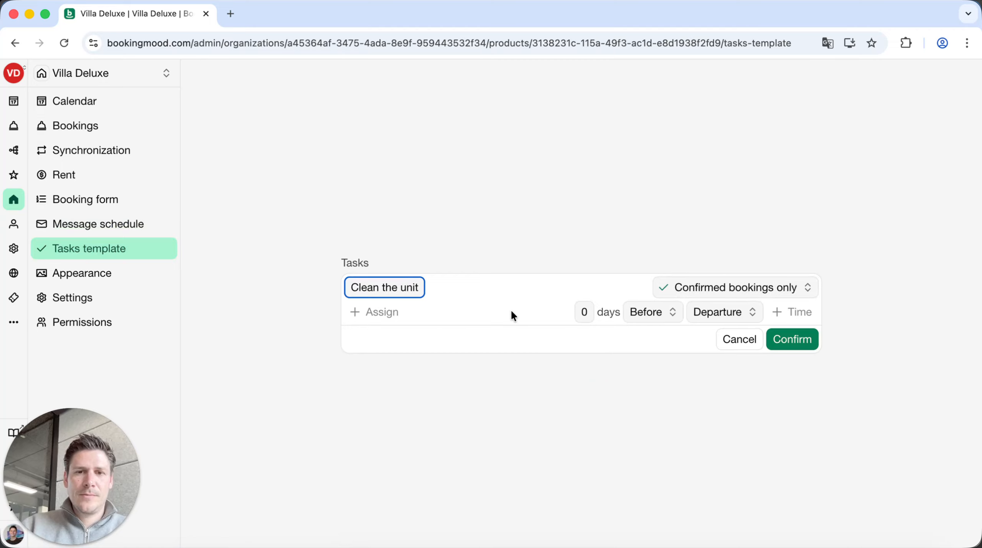
Schedule the cleaning task 0 days after departure, assign it to the listed team member and save it.
left_click(584, 313)
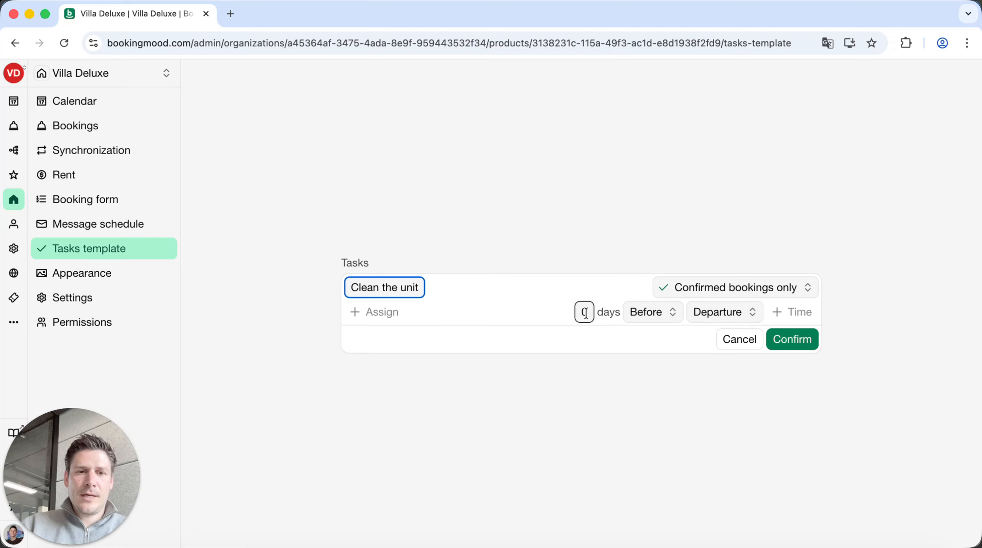
left_click(653, 313)
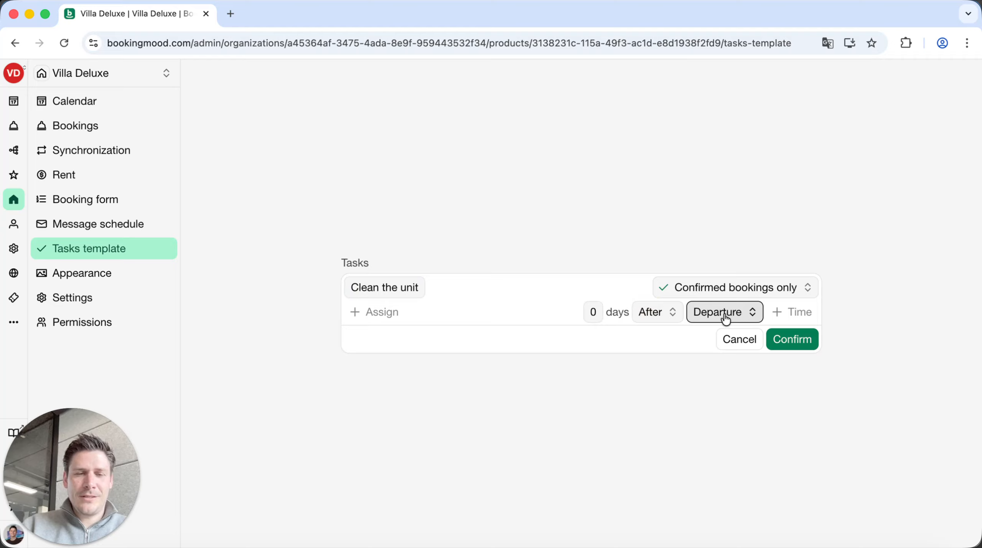
left_click(392, 312)
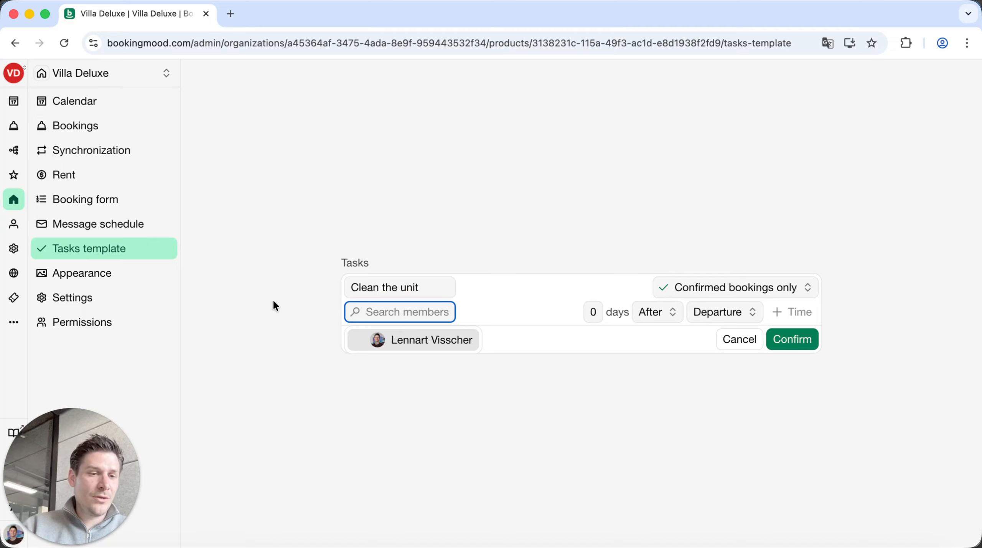
left_click(410, 339)
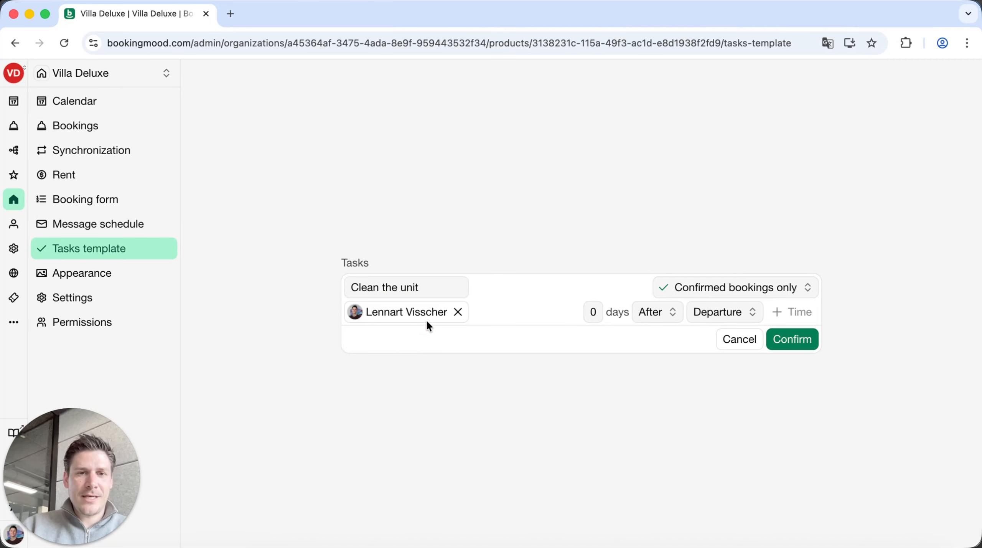
left_click(785, 339)
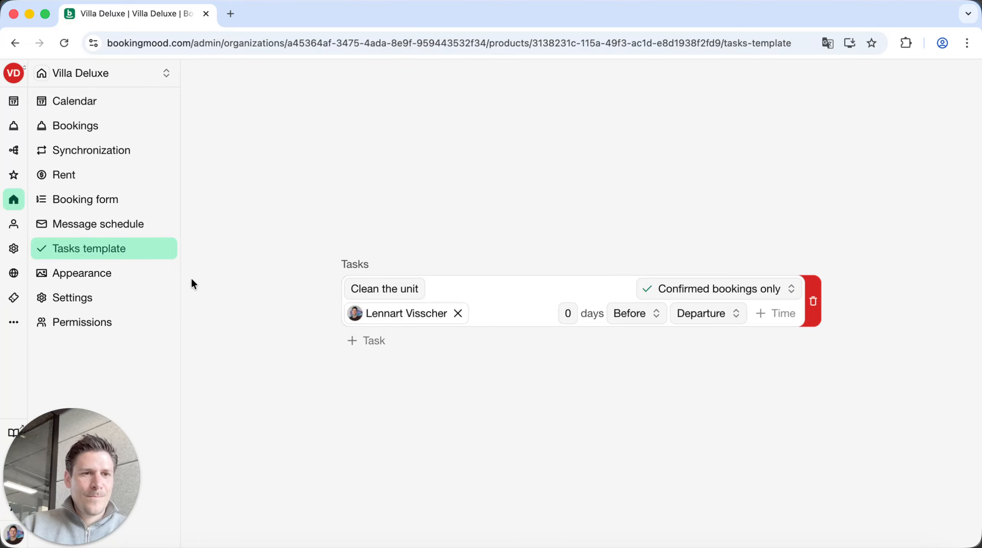
Add a single-select attribute named Bedrooms to the unit's appearance details.
left_click(150, 279)
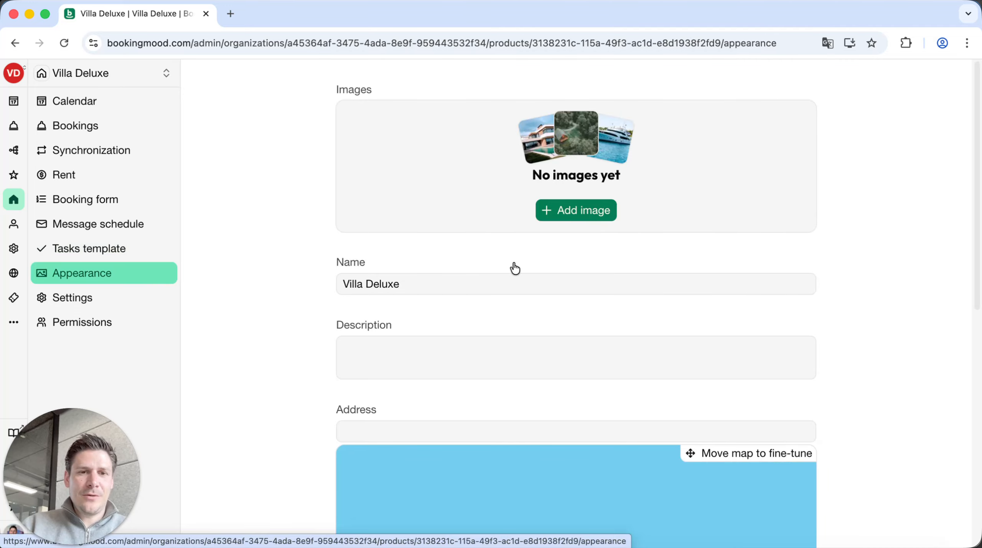
scroll(474, 291, "down", 6)
scroll(603, 301, "down", 2)
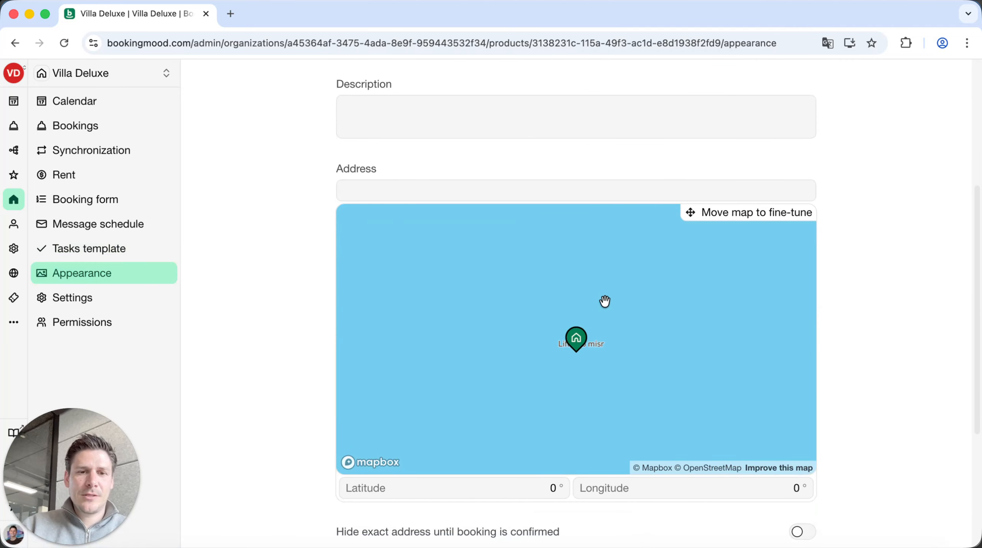
scroll(279, 302, "down", 2)
scroll(279, 303, "down", 4)
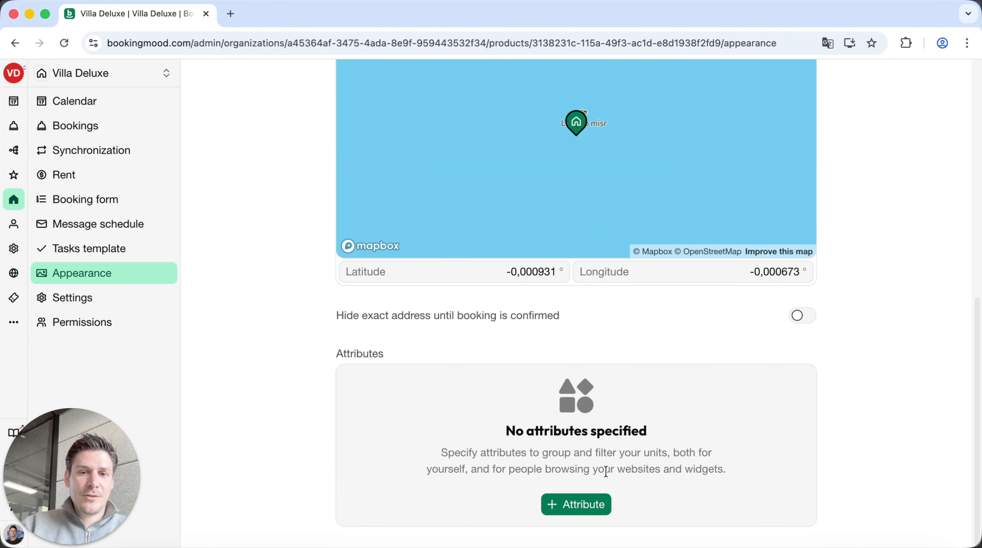
left_click(599, 504)
scroll(593, 462, "down", 5)
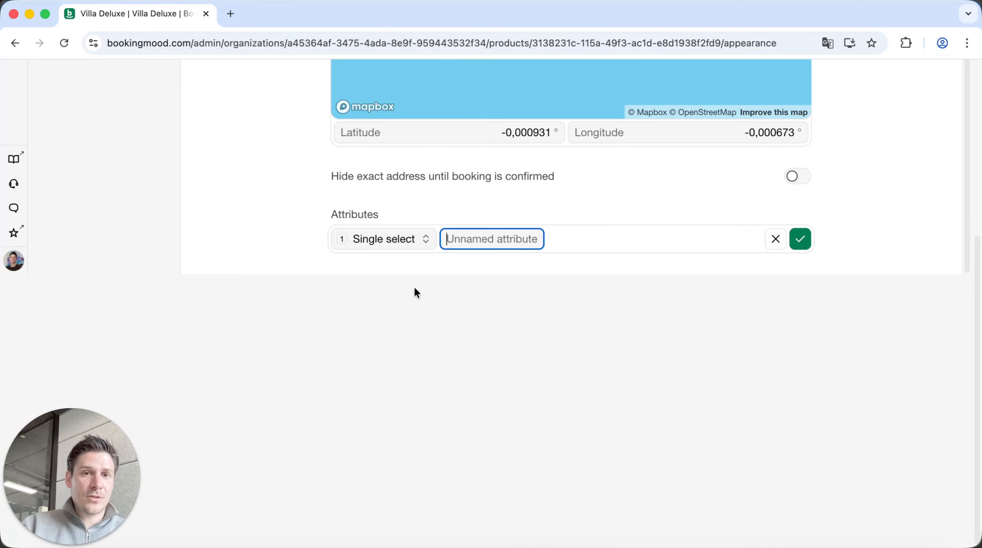
left_click(401, 242)
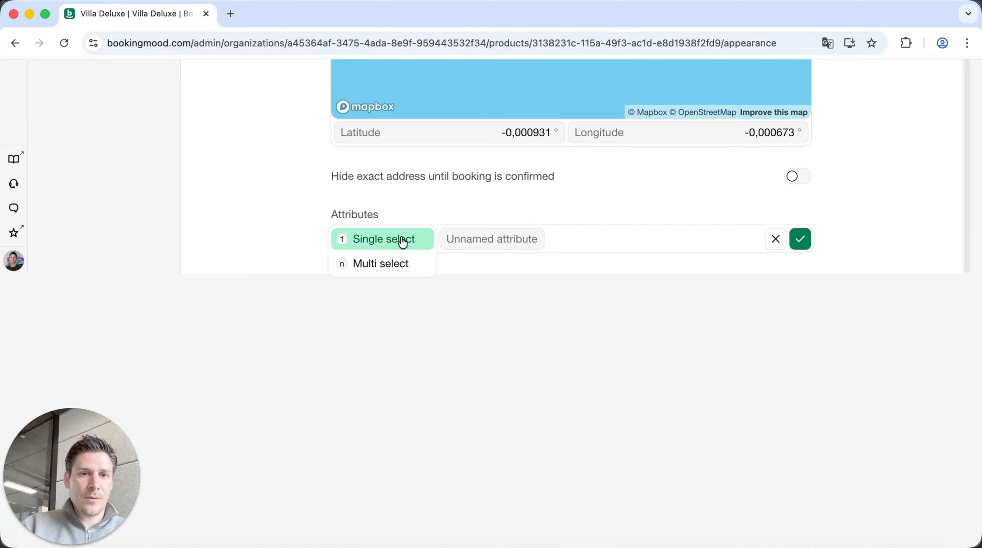
left_click(460, 238)
type("Be")
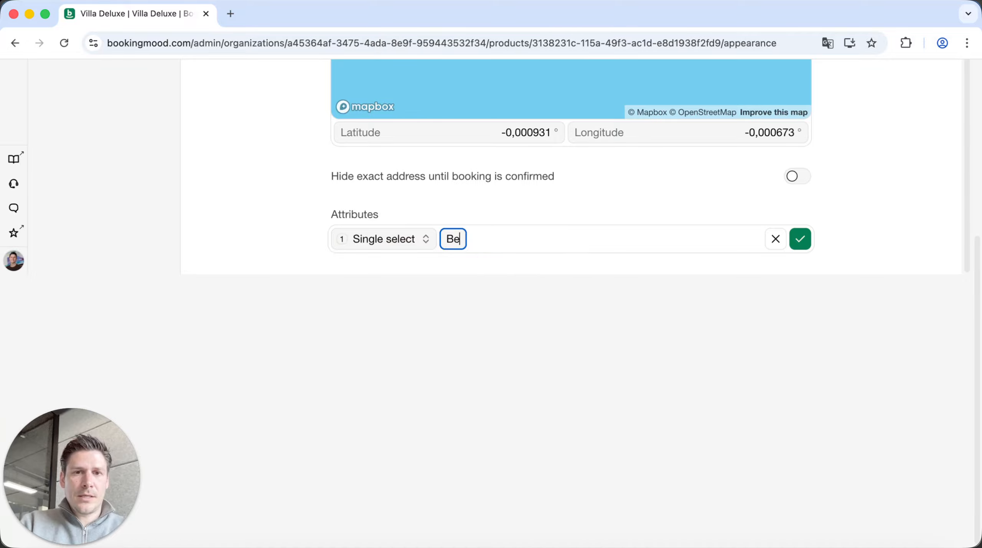
type("drooms")
left_click(800, 242)
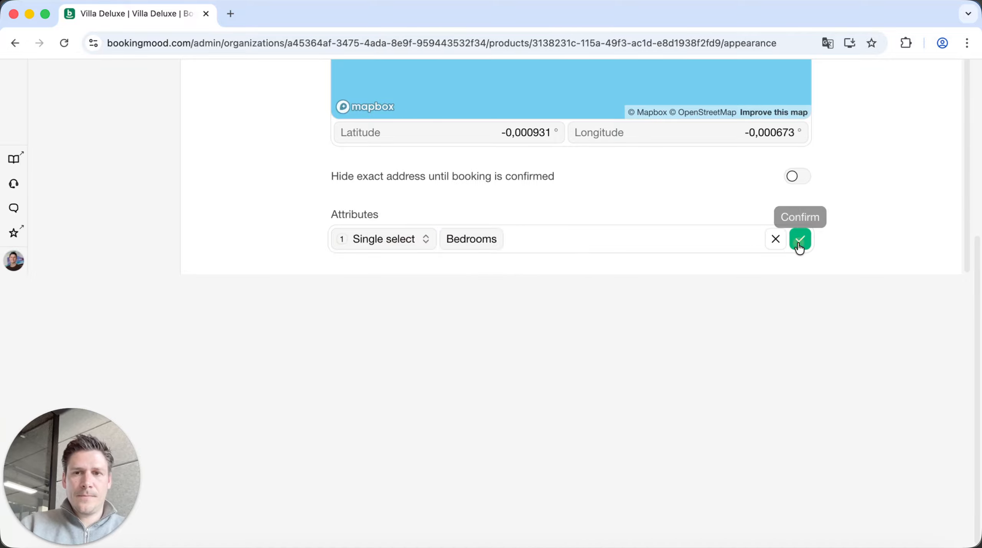
Create the options 2 and 1 for the Bedrooms attribute.
left_click(748, 512)
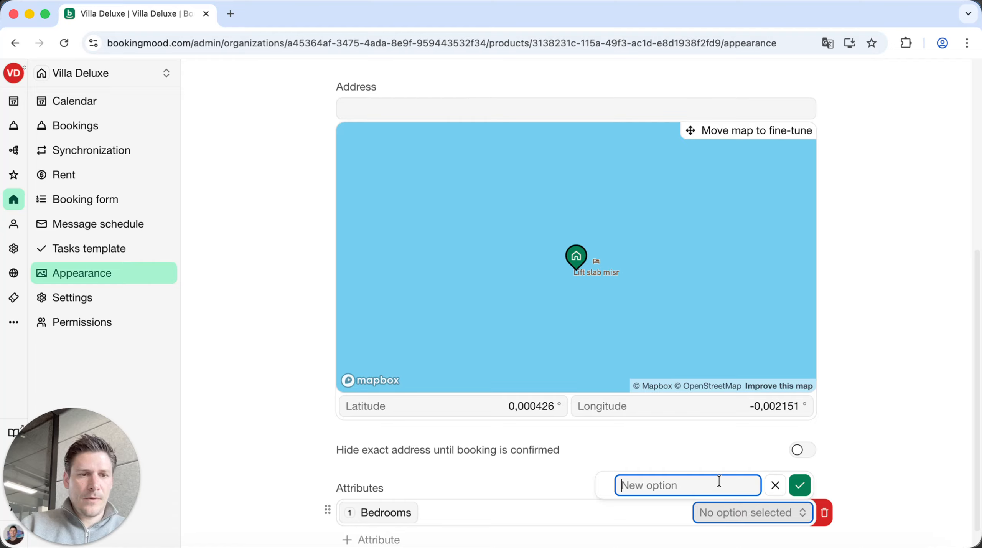
type("2")
left_click(800, 485)
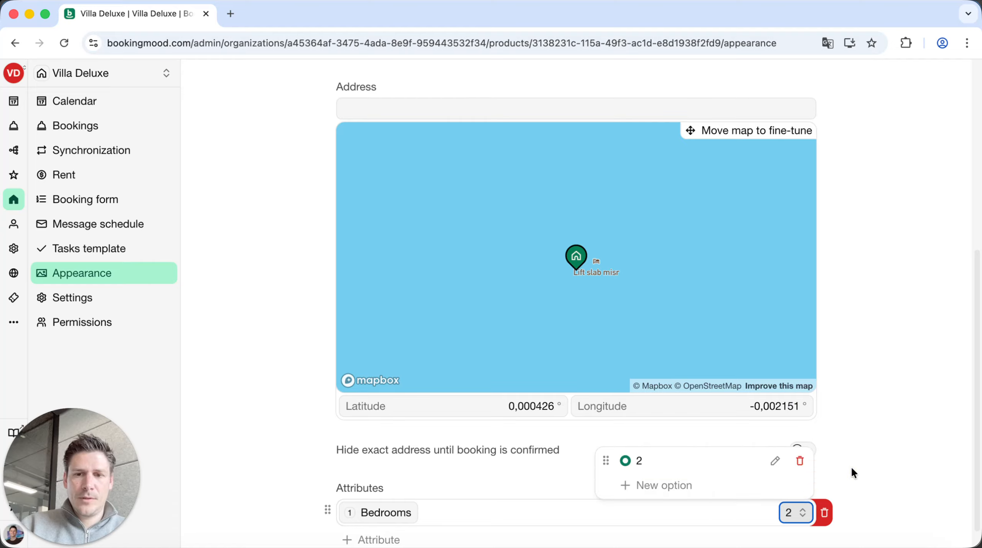
left_click(852, 469)
left_click(789, 511)
left_click(719, 486)
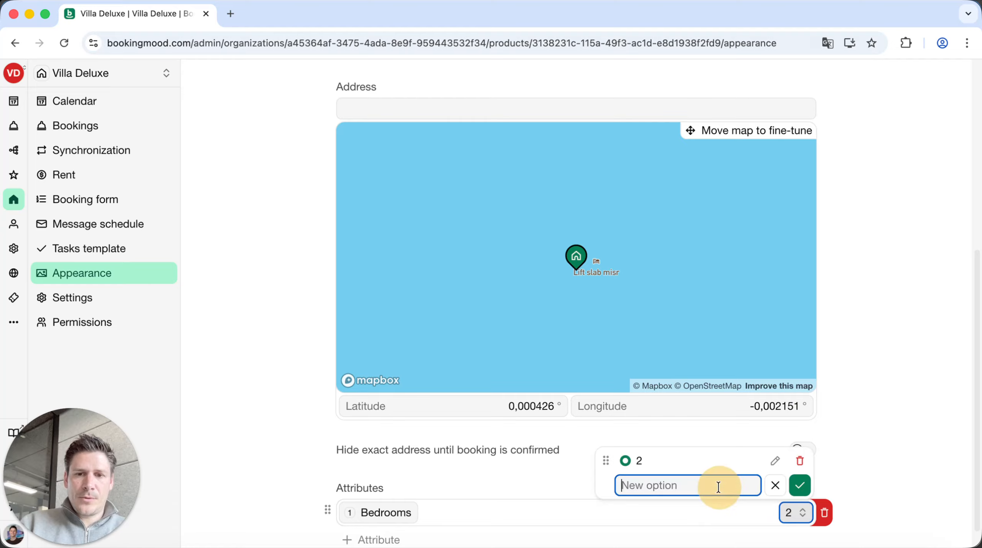
type("1")
left_click(801, 485)
left_click(860, 469)
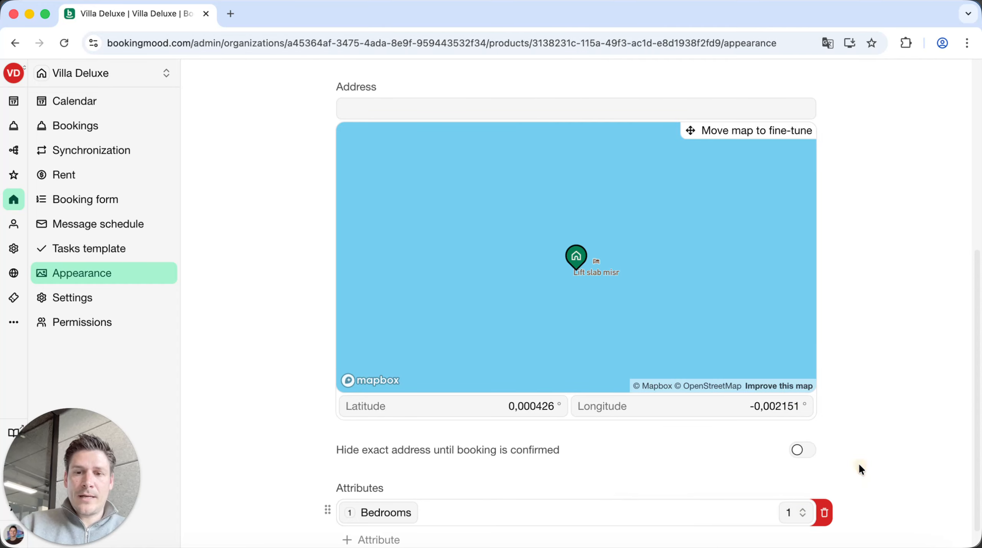
Set the unit's Bedrooms attribute to 2.
scroll(861, 469, "down", 1)
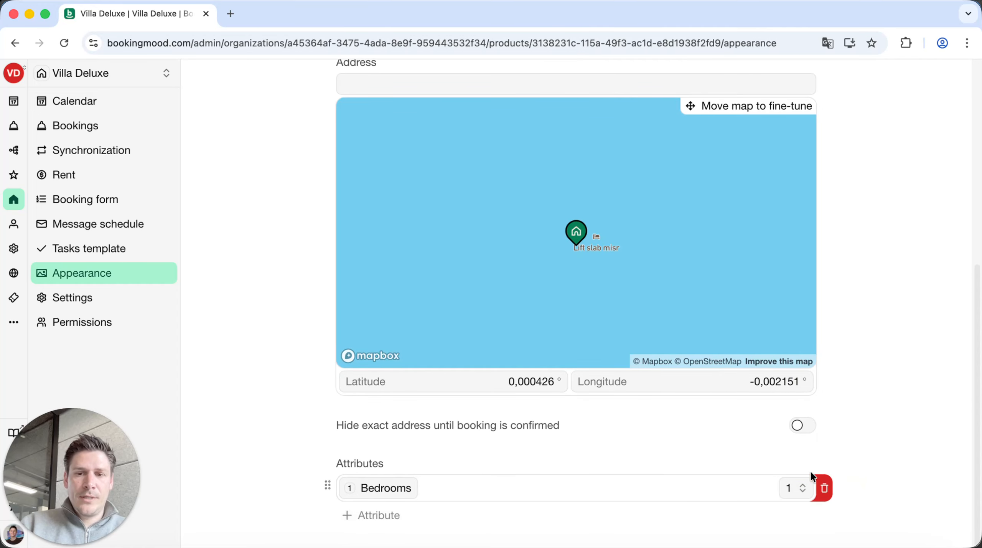
left_click(779, 493)
left_click(648, 413)
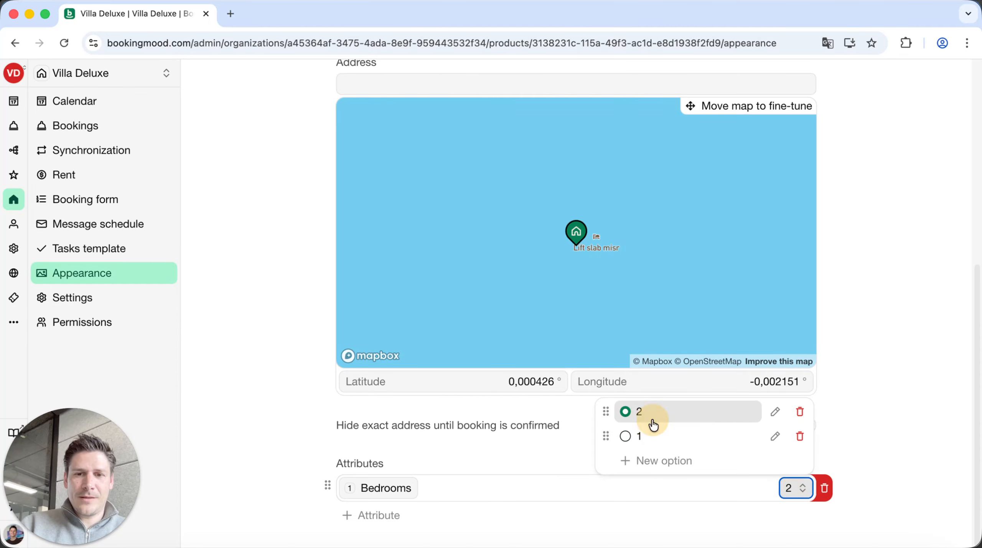
left_click(897, 419)
Add a second single-select attribute named Free parking.
left_click(401, 525)
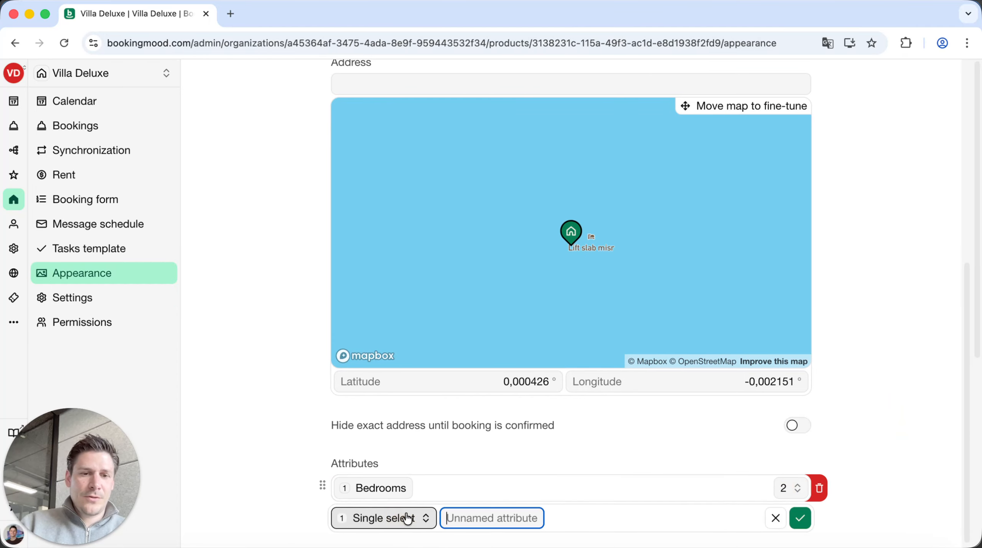
scroll(408, 519, "down", 1)
left_click(406, 512)
left_click(415, 502)
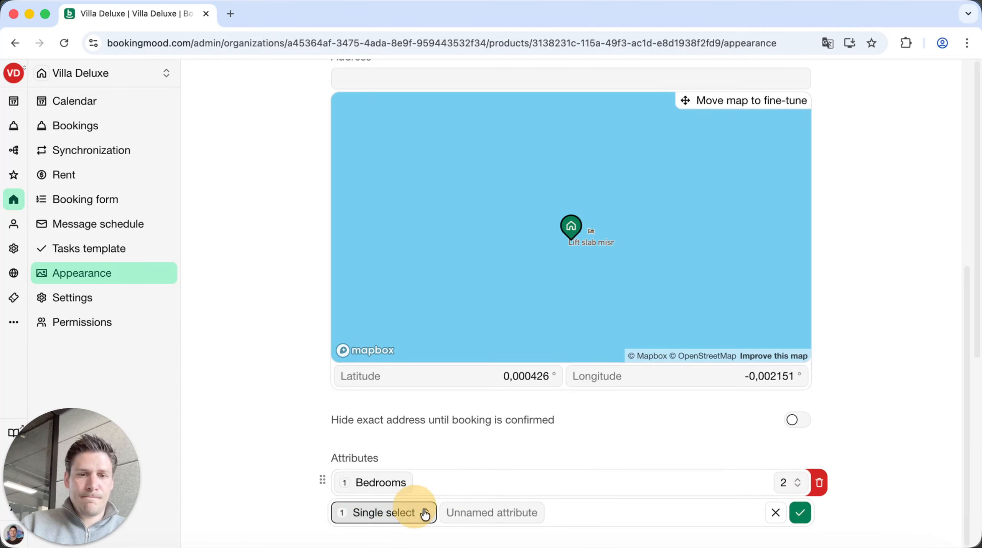
left_click(466, 513)
type("Free")
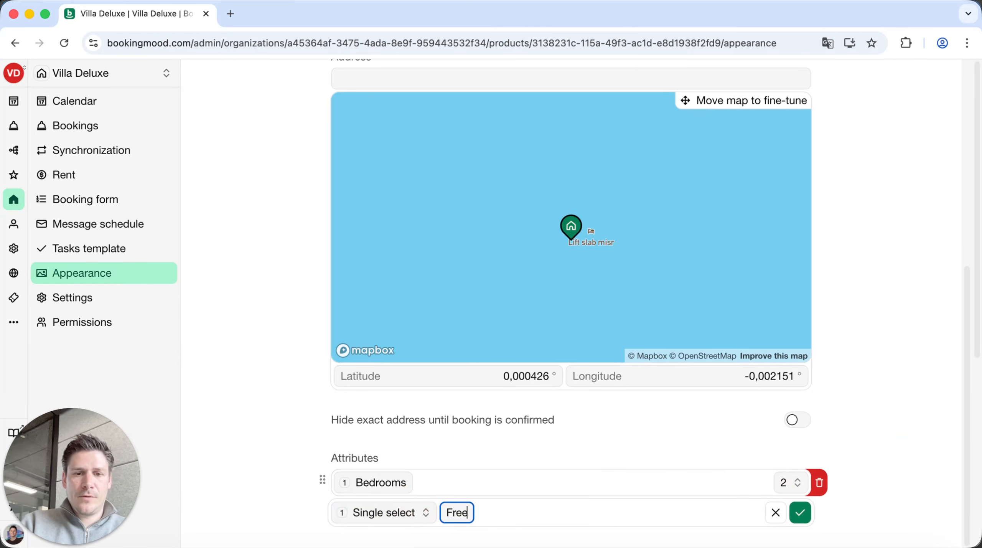
type(" parking")
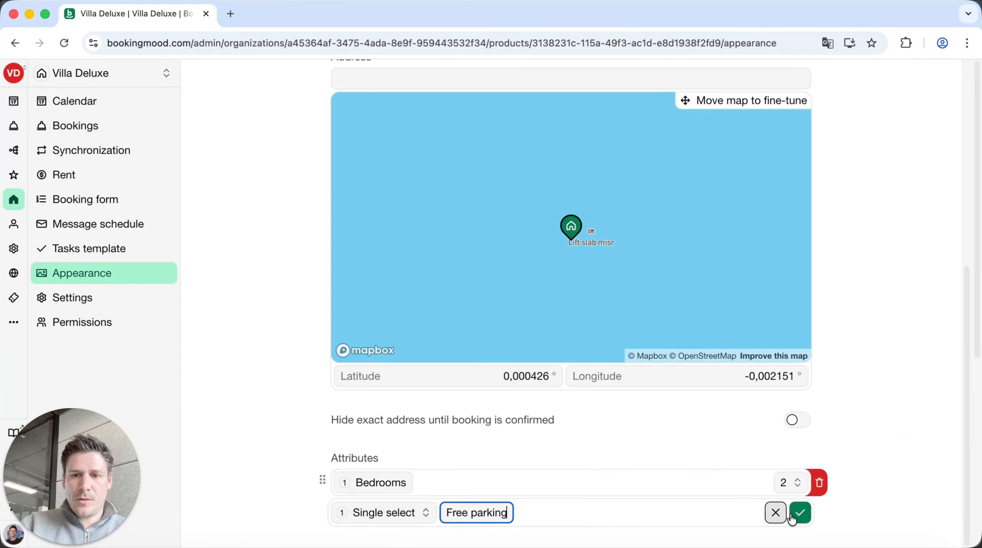
left_click(792, 519)
Create the options Yes and No for the Free parking attribute and keep Yes selected.
scroll(840, 498, "down", 1)
left_click(769, 488)
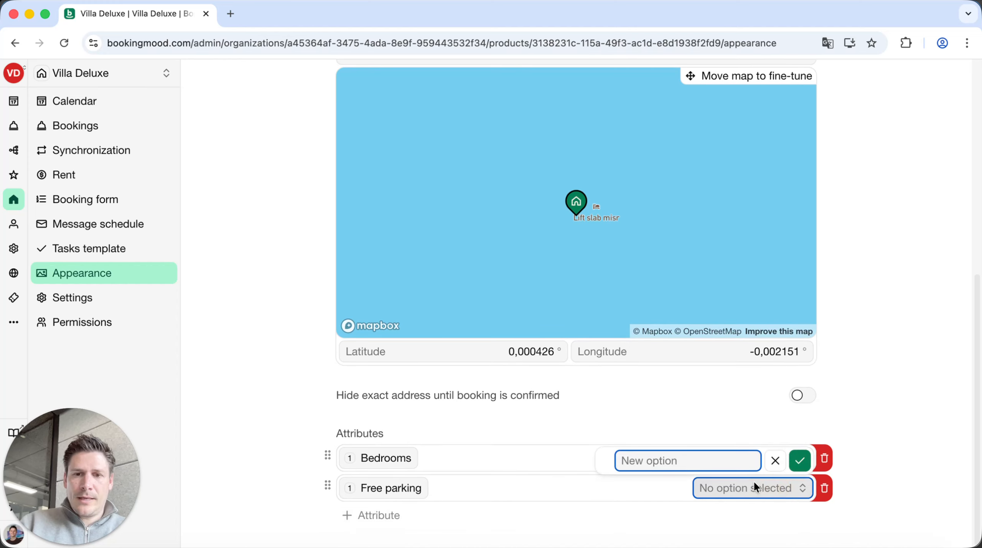
type("Yes")
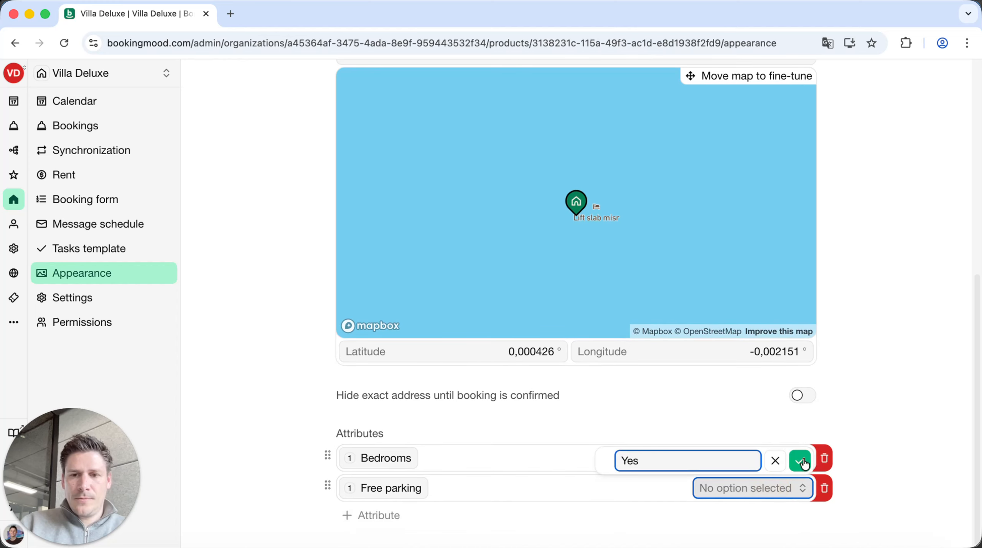
left_click(801, 462)
left_click(693, 470)
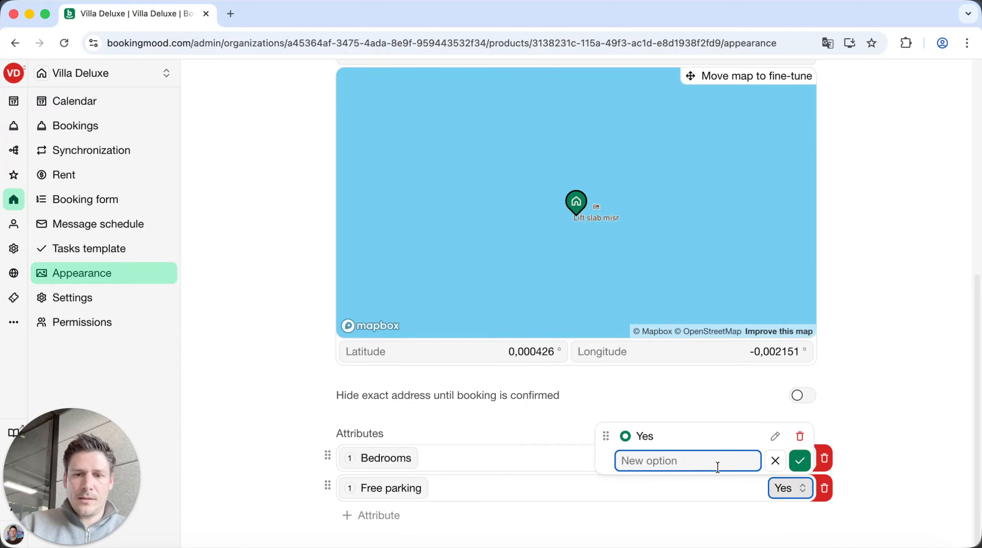
type("No")
key("Return")
left_click(645, 413)
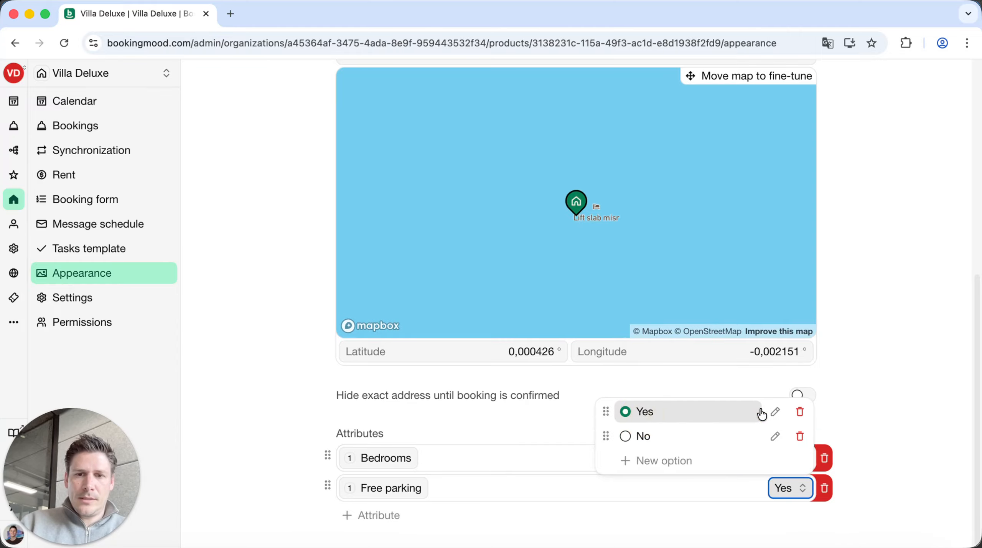
left_click(882, 405)
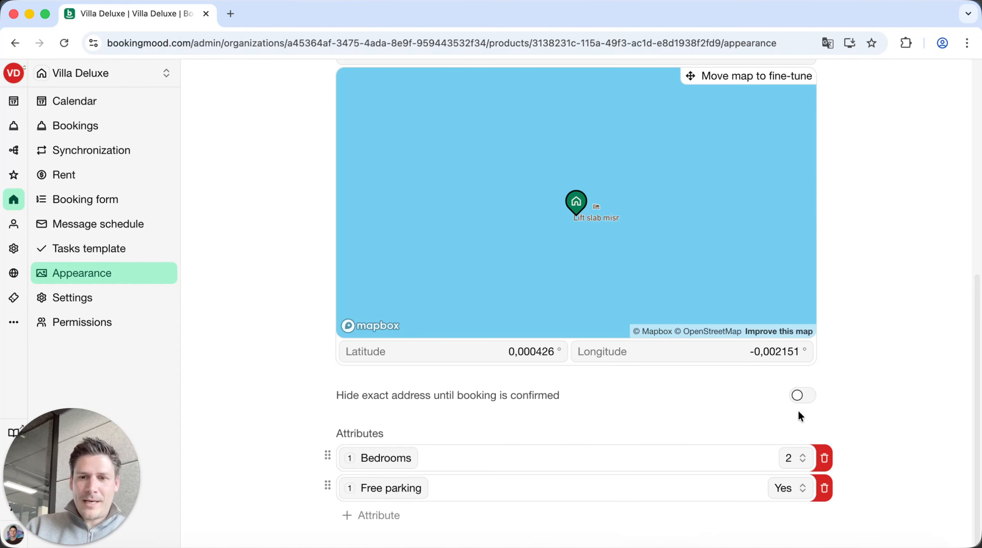
In the unit's general settings, try instant bookings on available dates and return the option to Never.
left_click(108, 304)
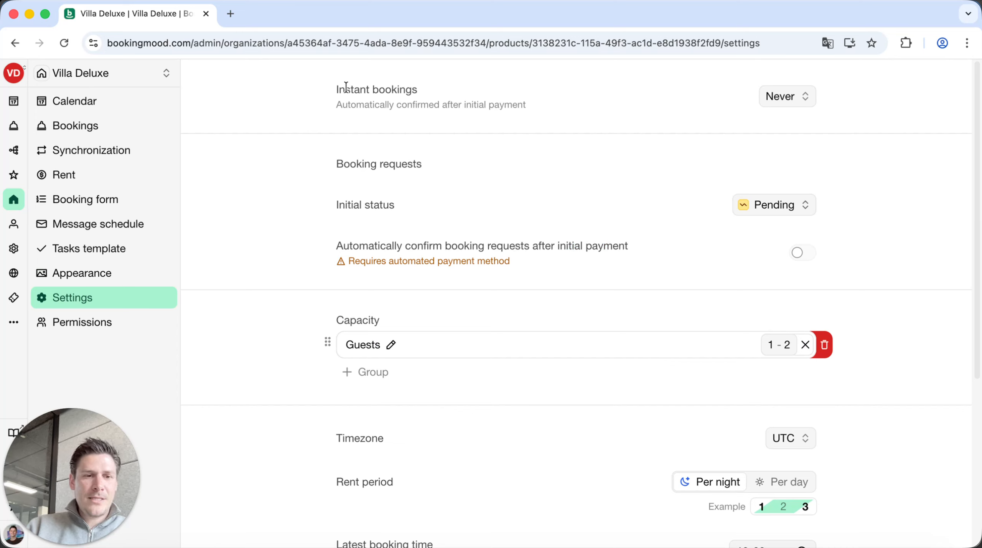
left_click(825, 96)
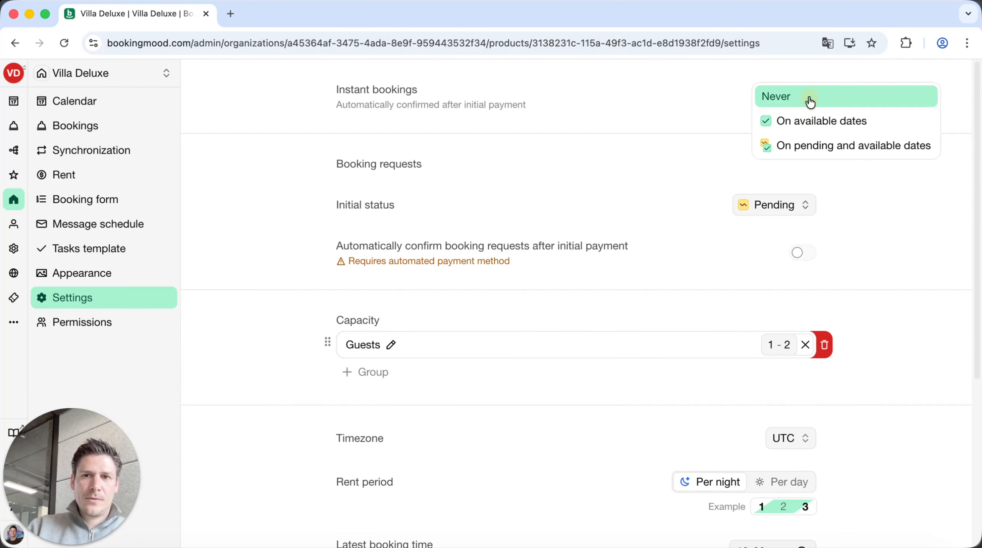
left_click(825, 94)
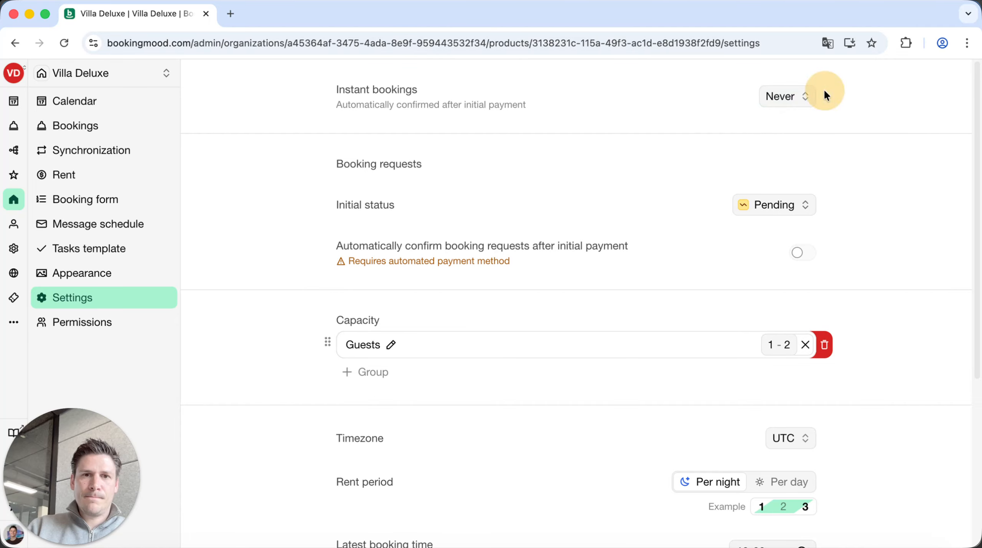
left_click(801, 94)
left_click(803, 120)
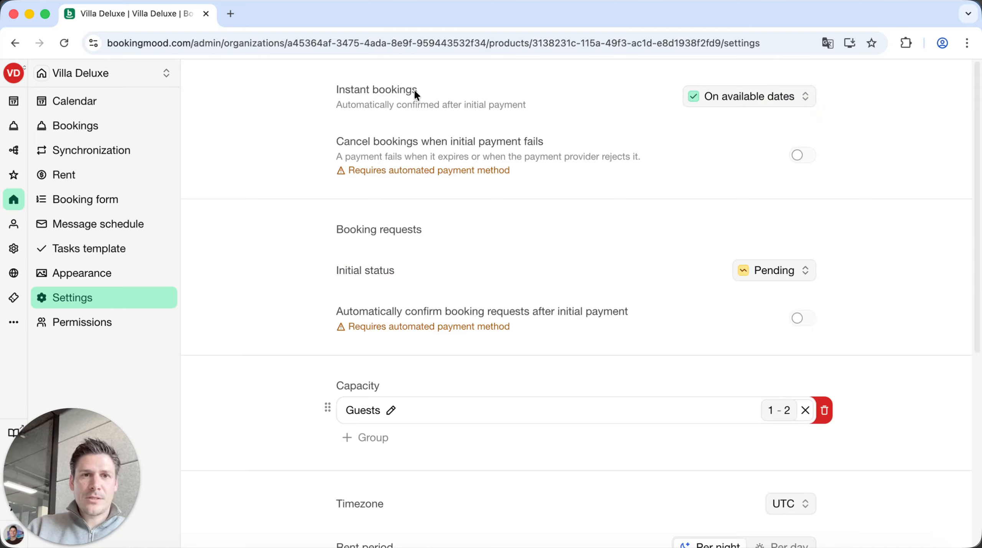
left_click(731, 103)
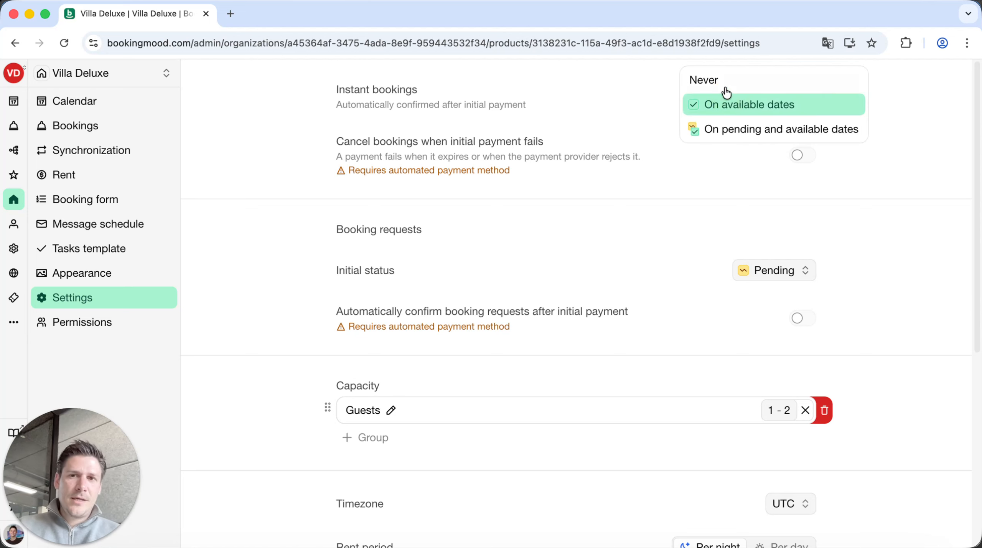
left_click(726, 89)
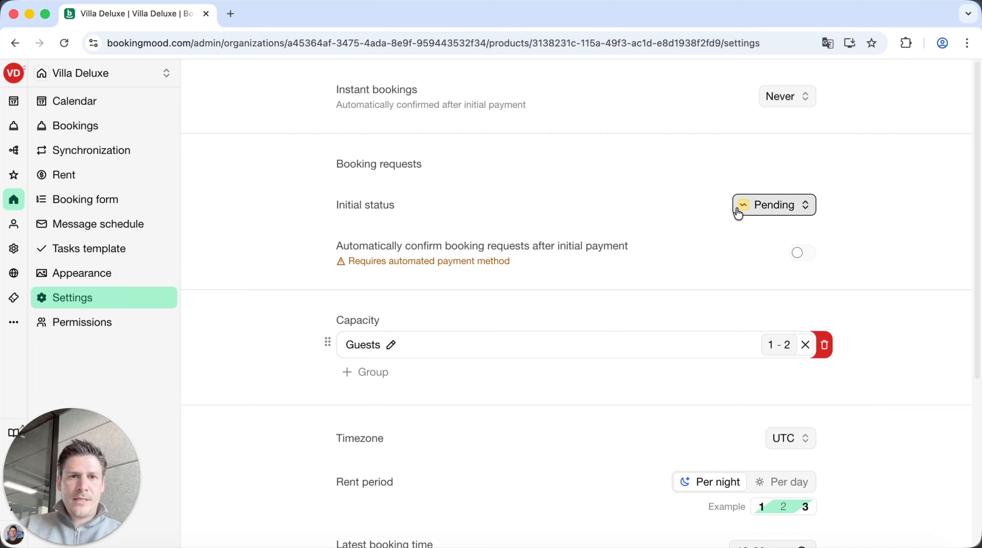
Review the unit's initial booking status options, guest capacity, rent period, blocked nights and member permissions.
left_click(769, 206)
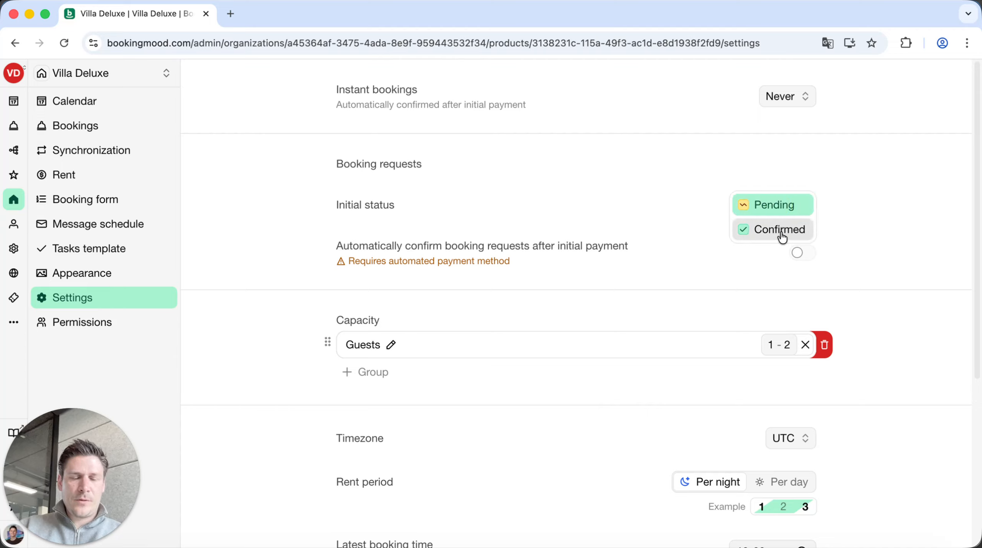
left_click(774, 207)
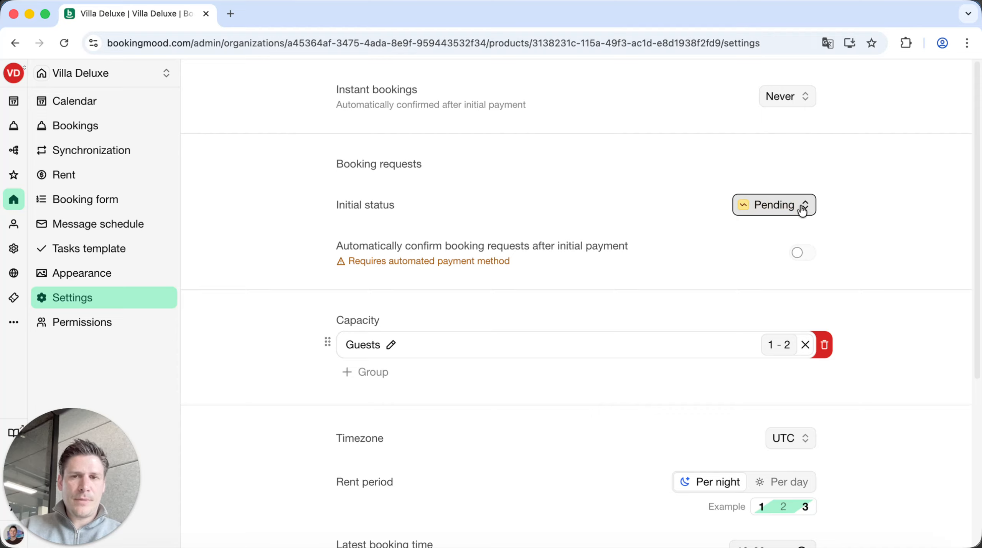
left_click(841, 206)
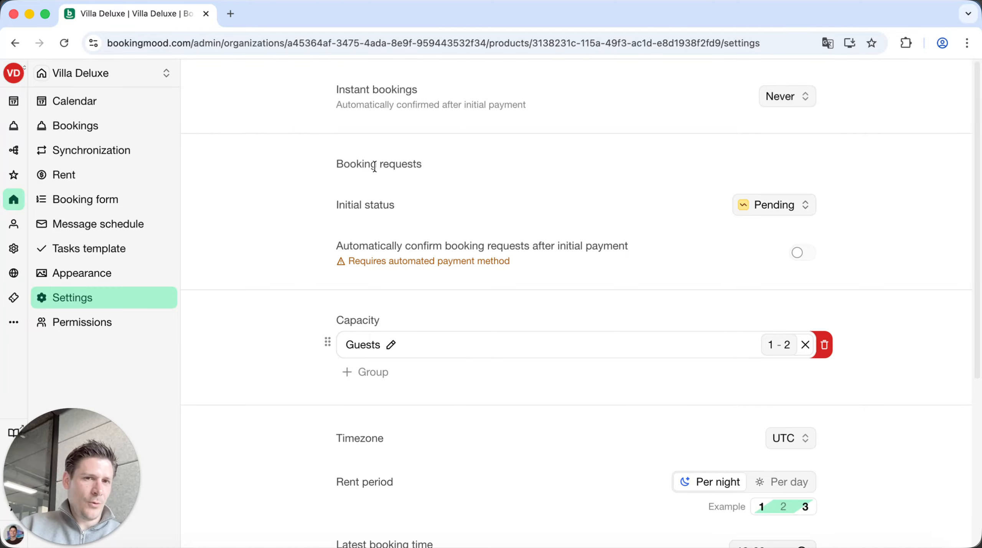
scroll(512, 228, "down", 5)
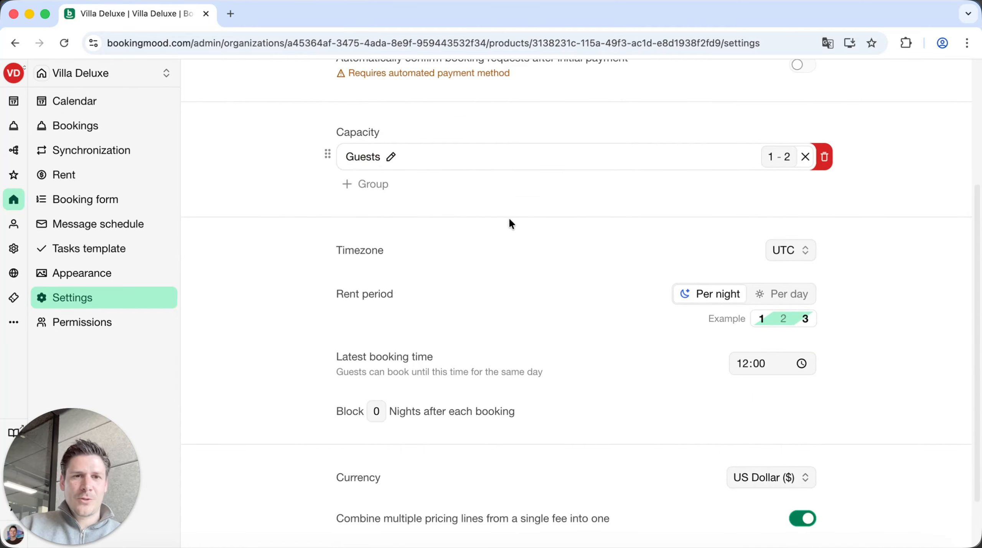
double_click(786, 157)
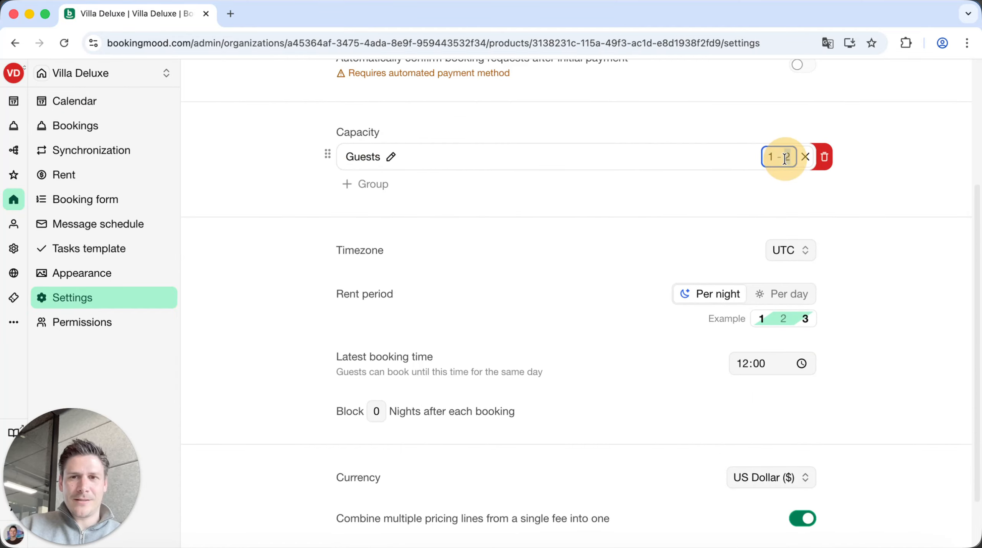
left_click(857, 158)
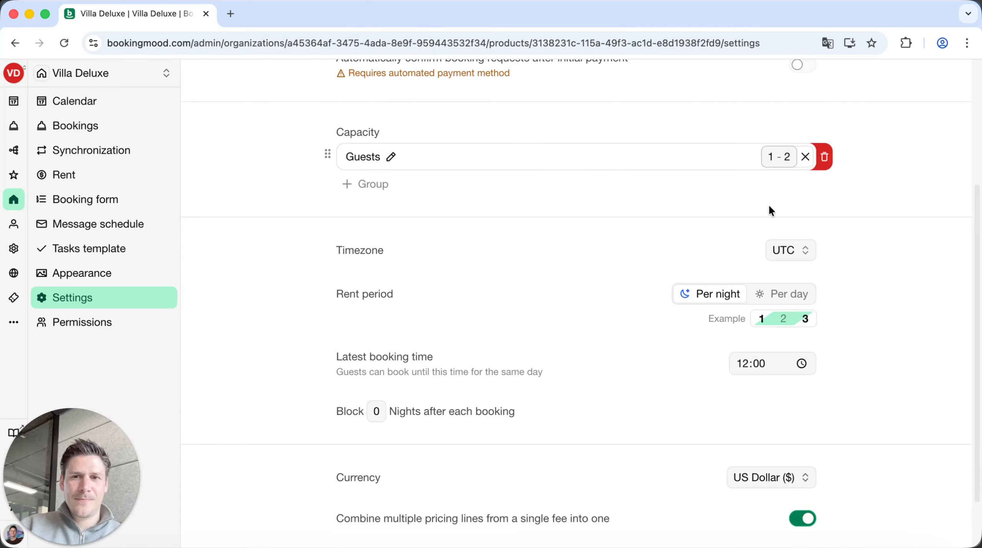
scroll(784, 245, "down", 2)
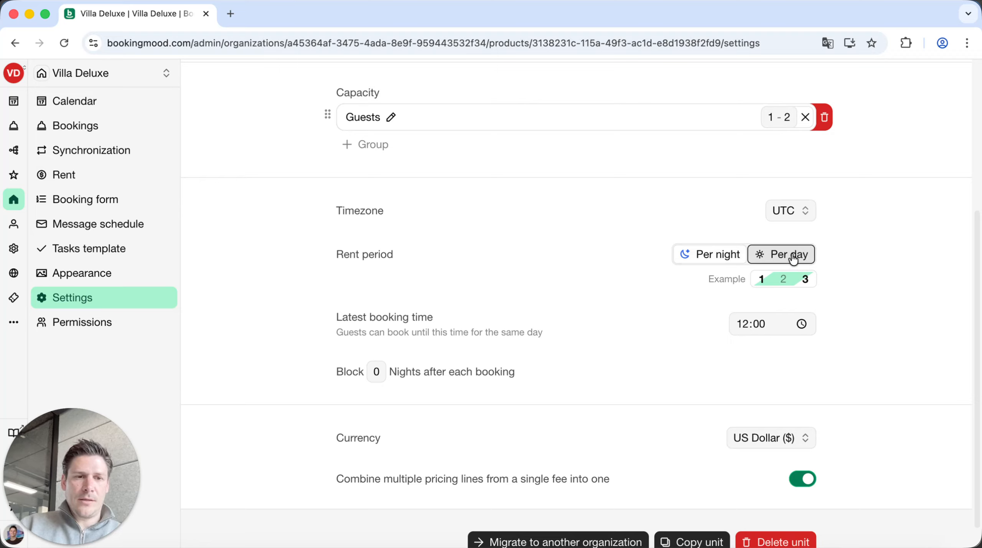
scroll(854, 249, "down", 1)
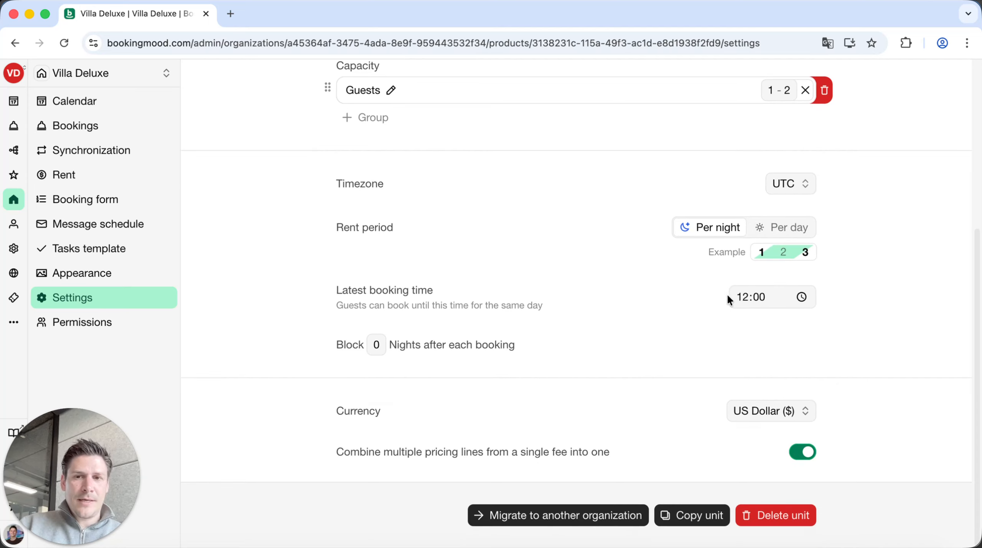
left_click(375, 348)
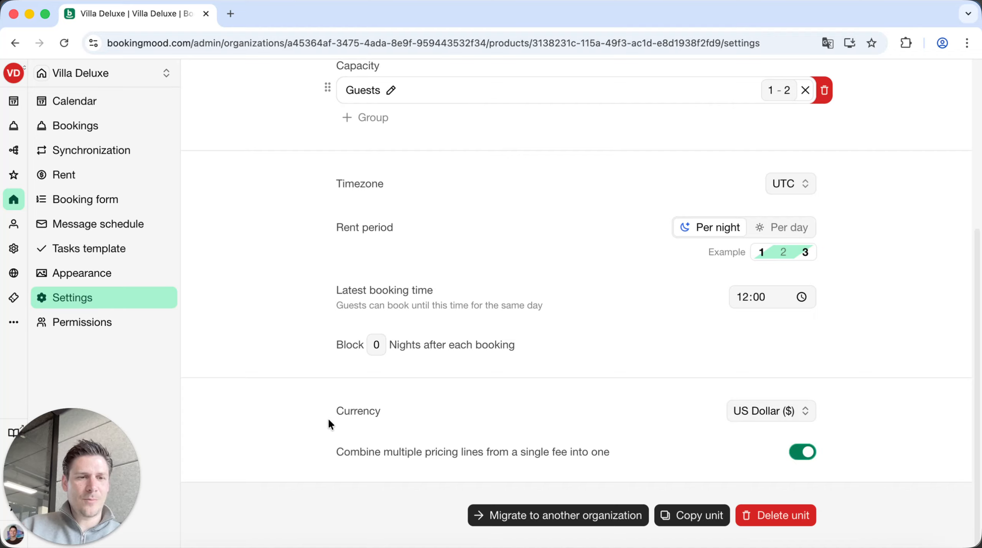
left_click(130, 325)
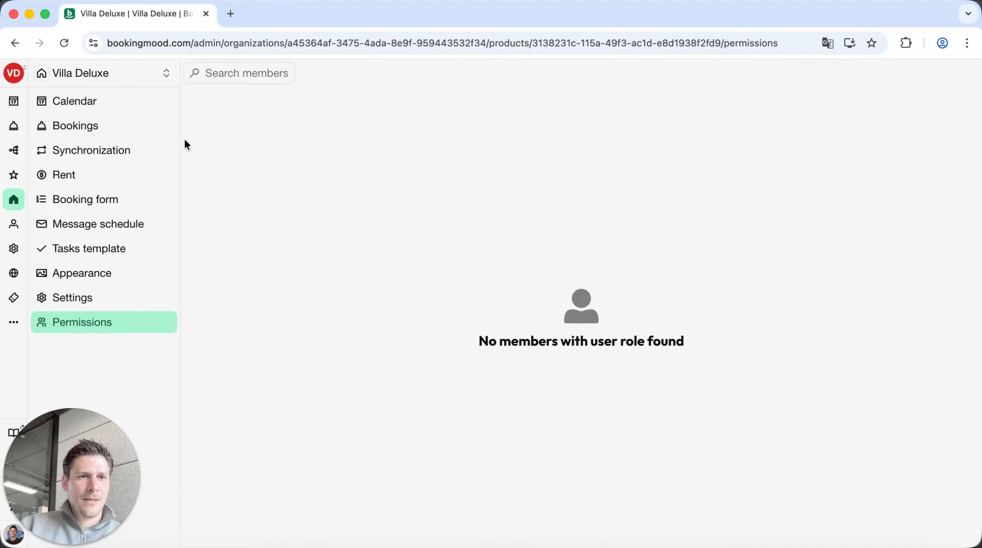
Go to the organization's channels and examine the available widget, website and listing types.
left_click(14, 101)
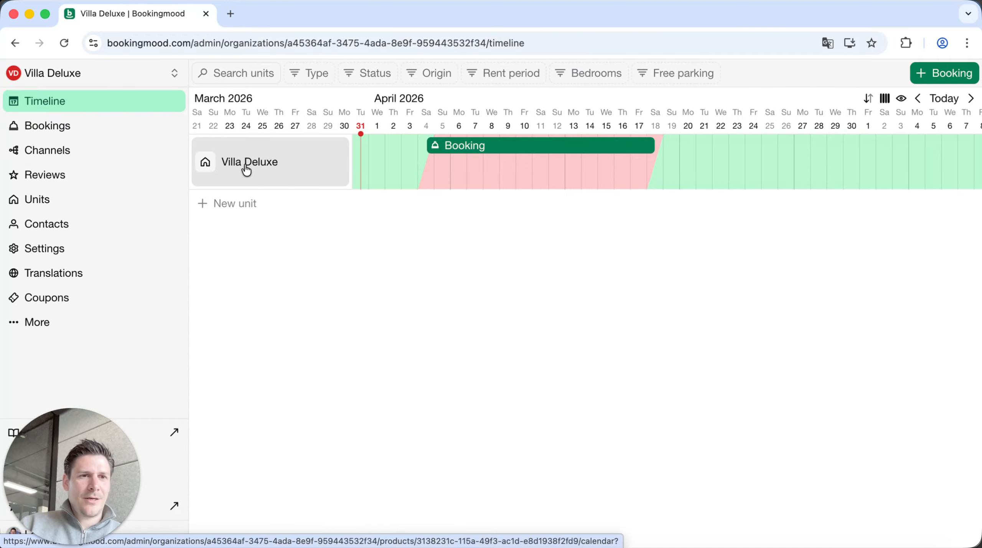
left_click(146, 160)
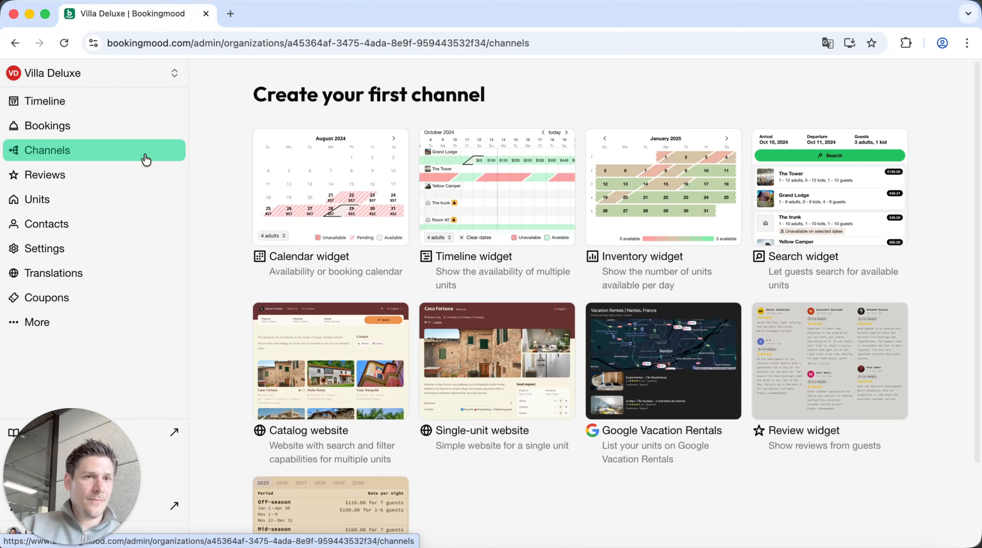
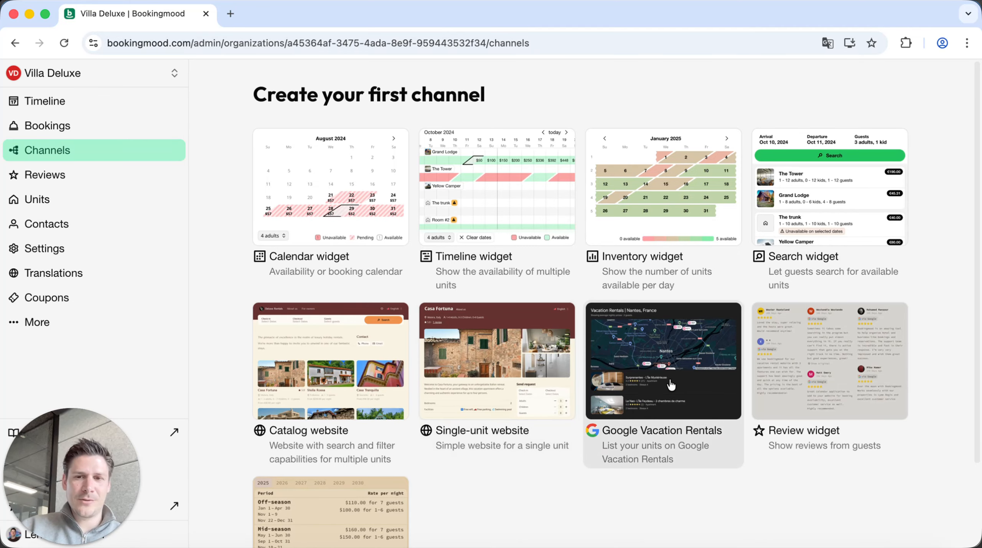
scroll(670, 383, "down", 1)
scroll(818, 361, "down", 1)
scroll(820, 353, "down", 1)
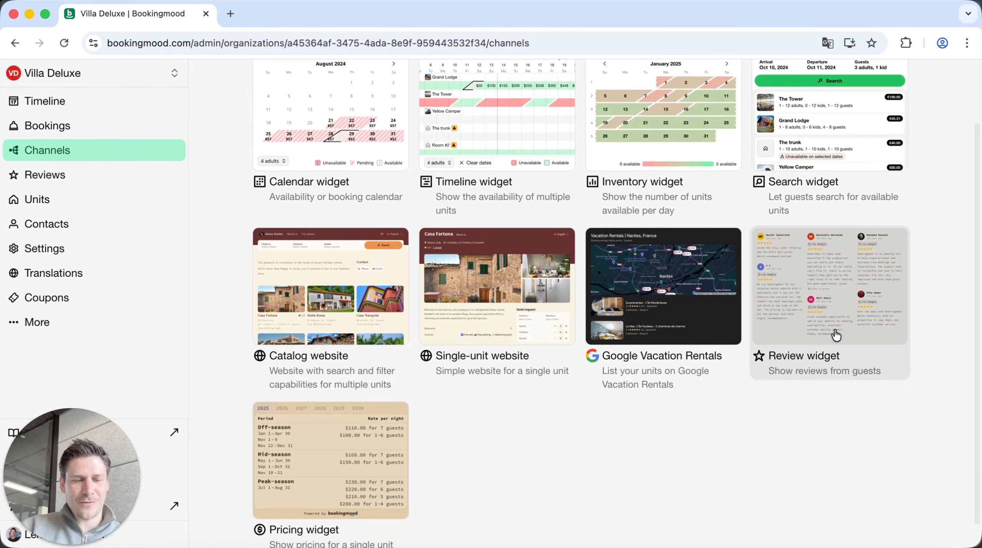
scroll(832, 334, "down", 1)
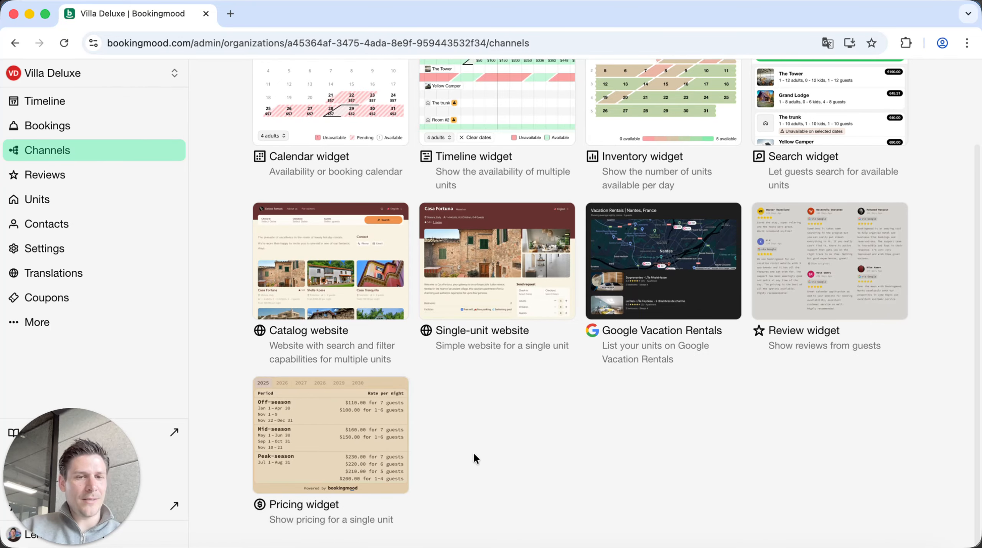
scroll(474, 456, "up", 4)
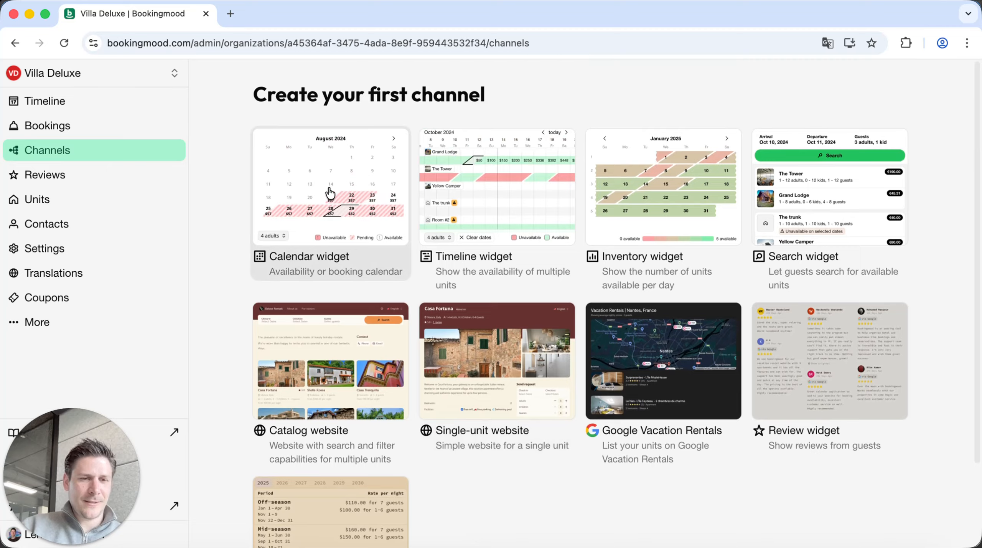
Create a Calendar widget channel titled Villa Deluxe and assign the Villa Deluxe unit to it.
left_click(330, 209)
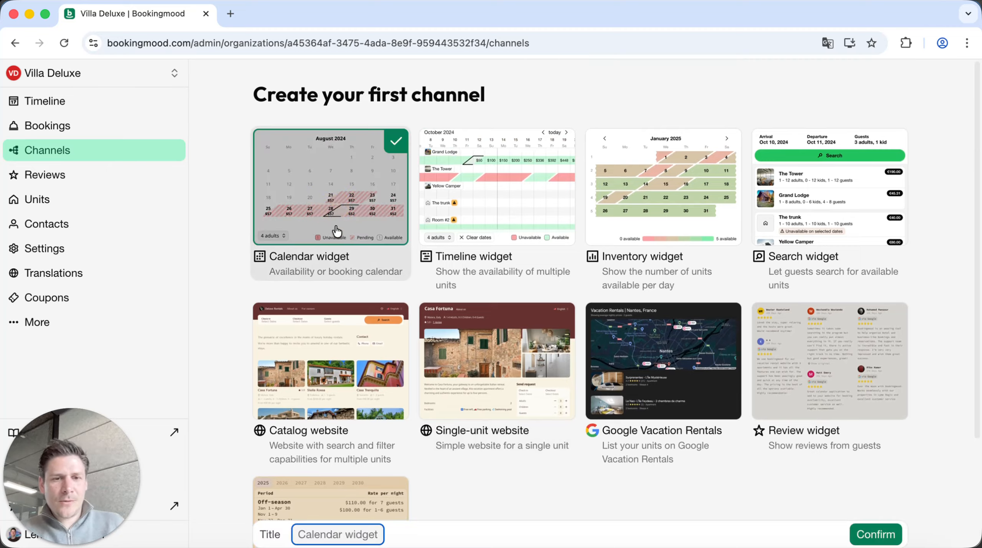
type("Villa Deluxe")
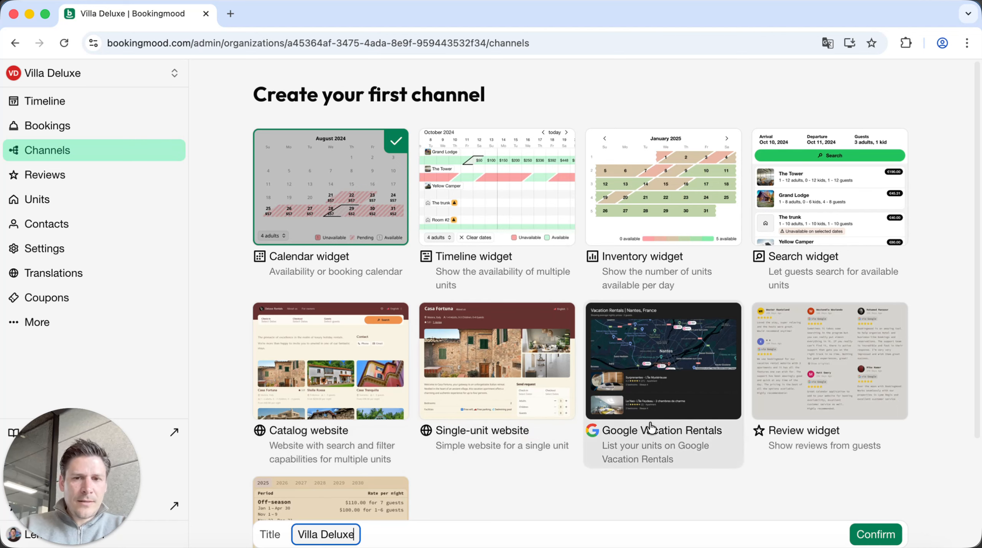
left_click(885, 533)
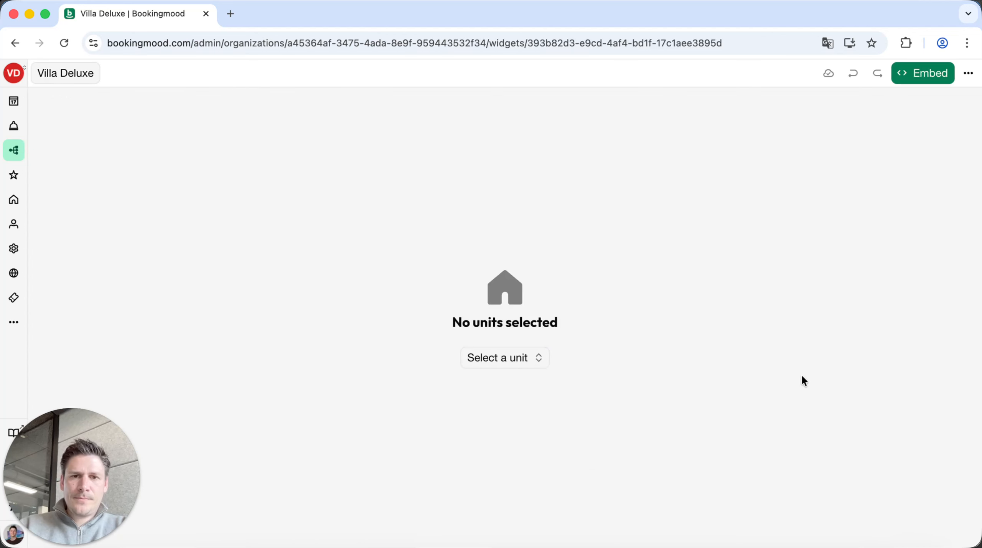
left_click(535, 360)
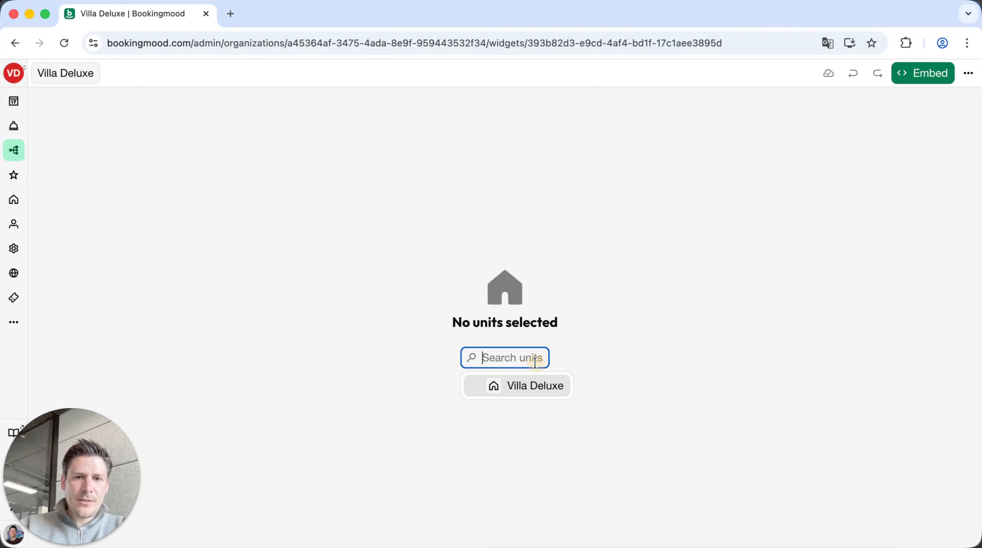
left_click(537, 386)
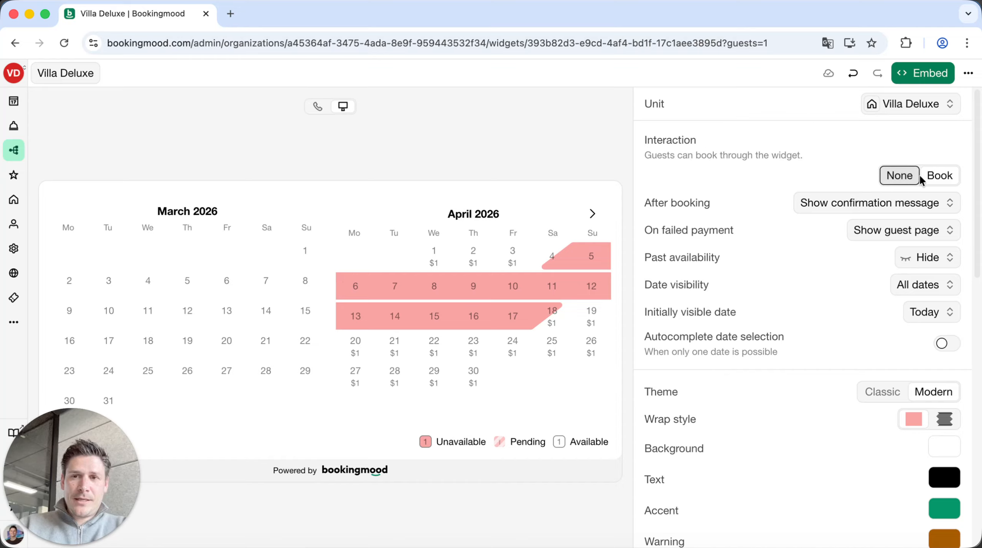
Try the widget's interaction mode as None and switch it back to Book.
left_click(889, 175)
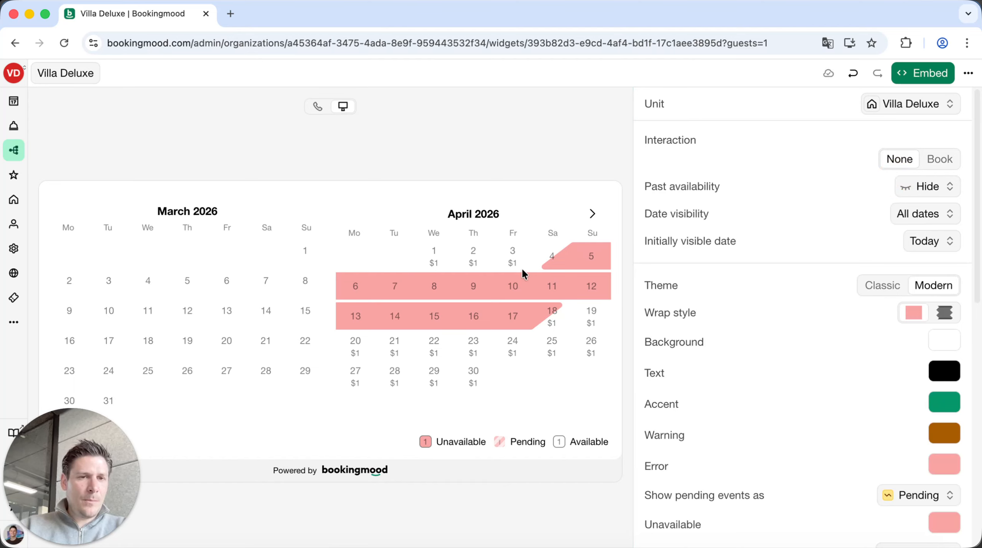
left_click(938, 159)
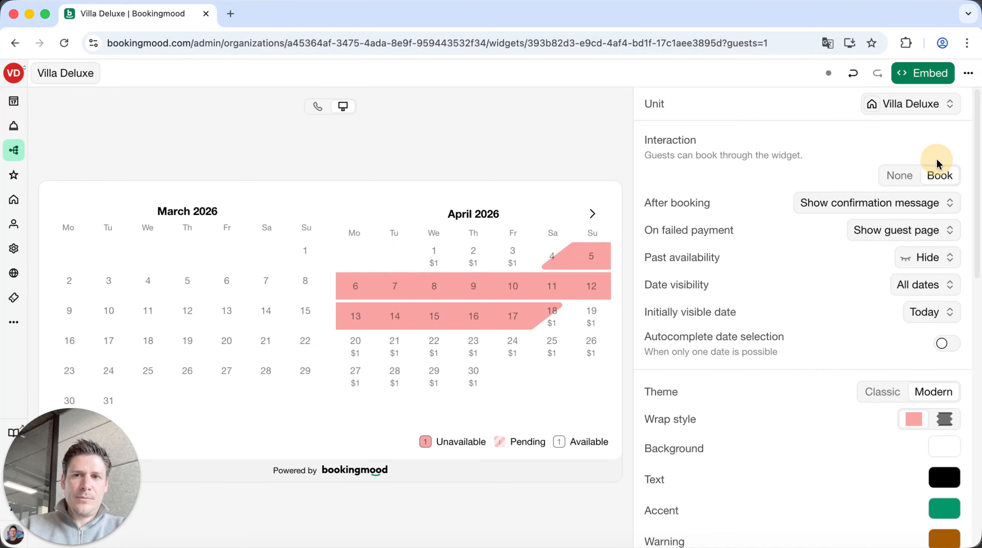
left_click(591, 213)
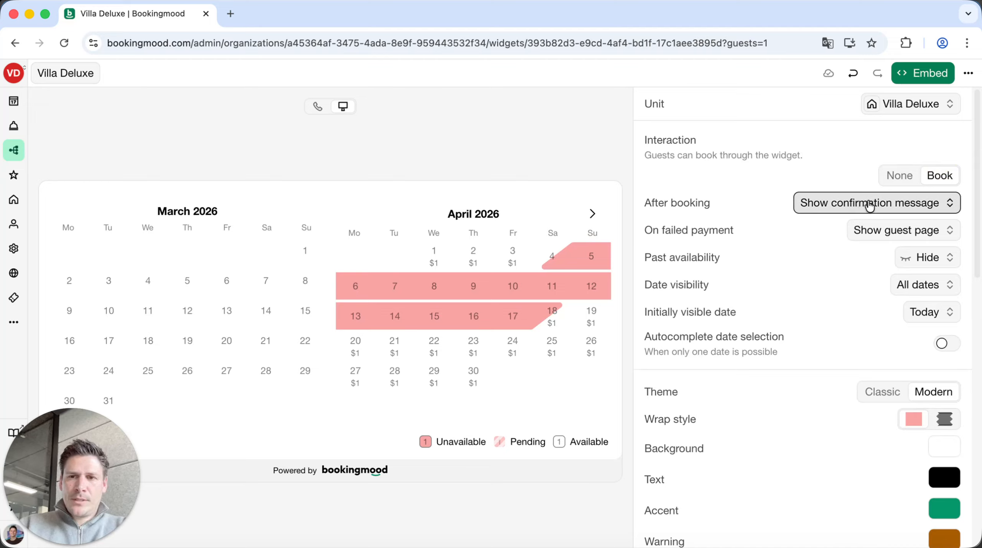
Try Redirect as the widget's after-booking action and set it to Show guest page instead.
left_click(850, 207)
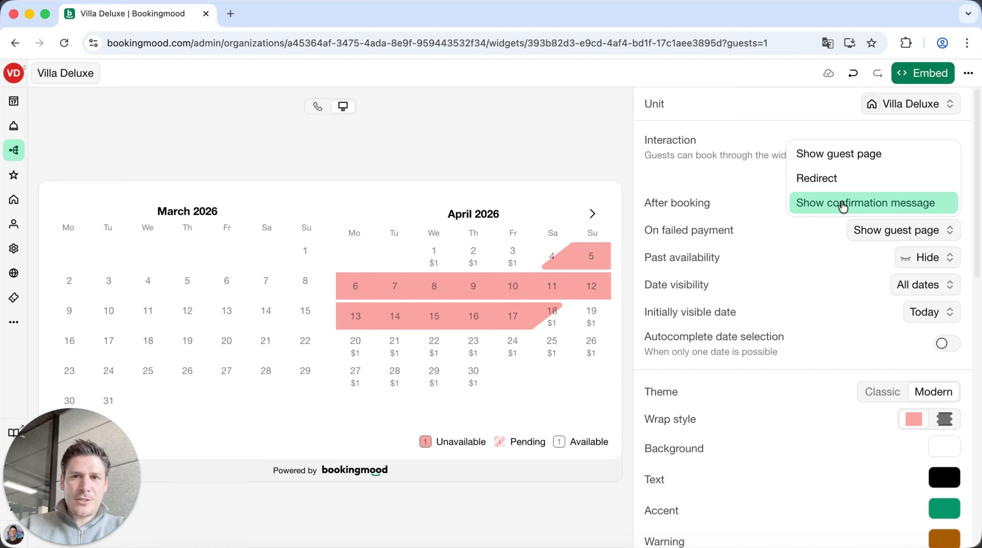
left_click(840, 184)
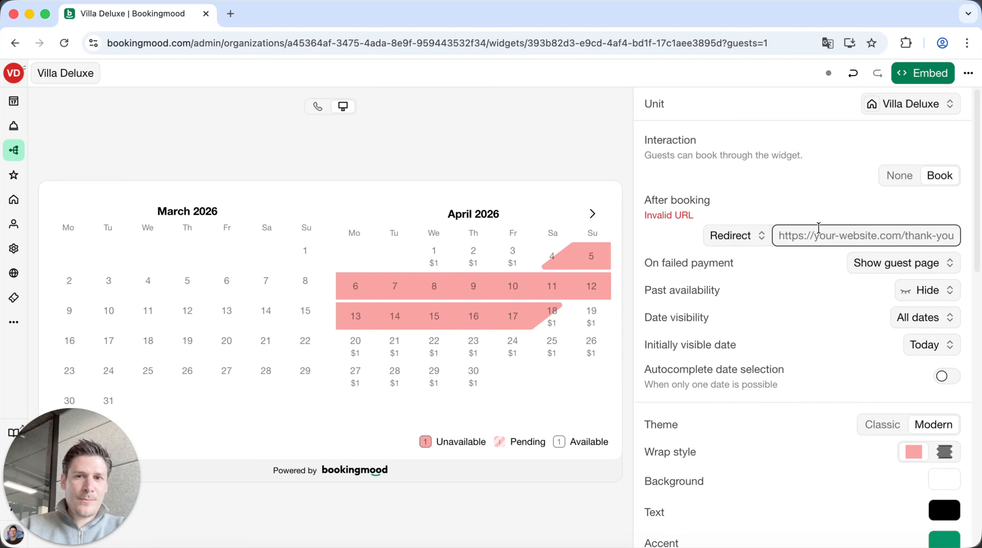
left_click(757, 242)
left_click(754, 212)
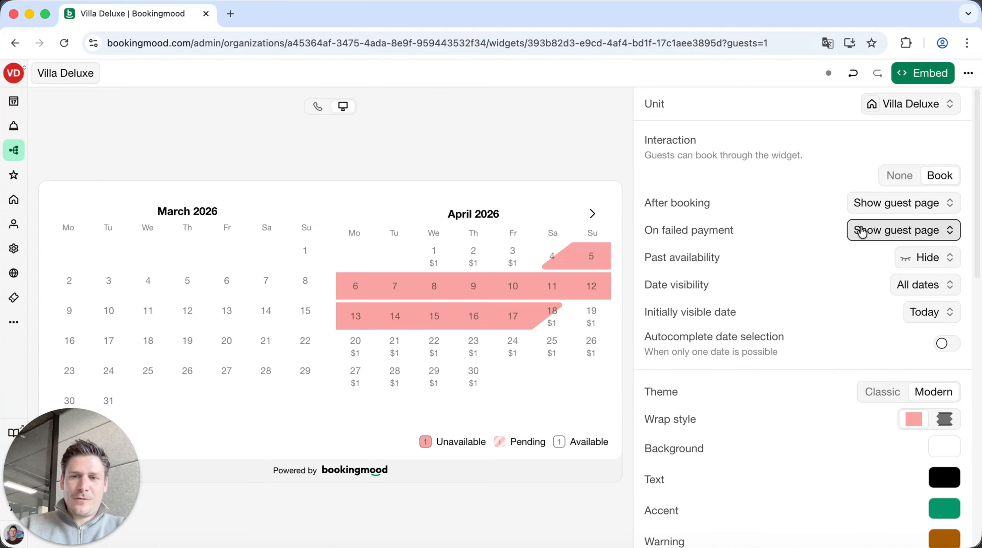
Examine the widget's options for failed payment, past availability and date visibility without changing them.
left_click(844, 229)
left_click(859, 228)
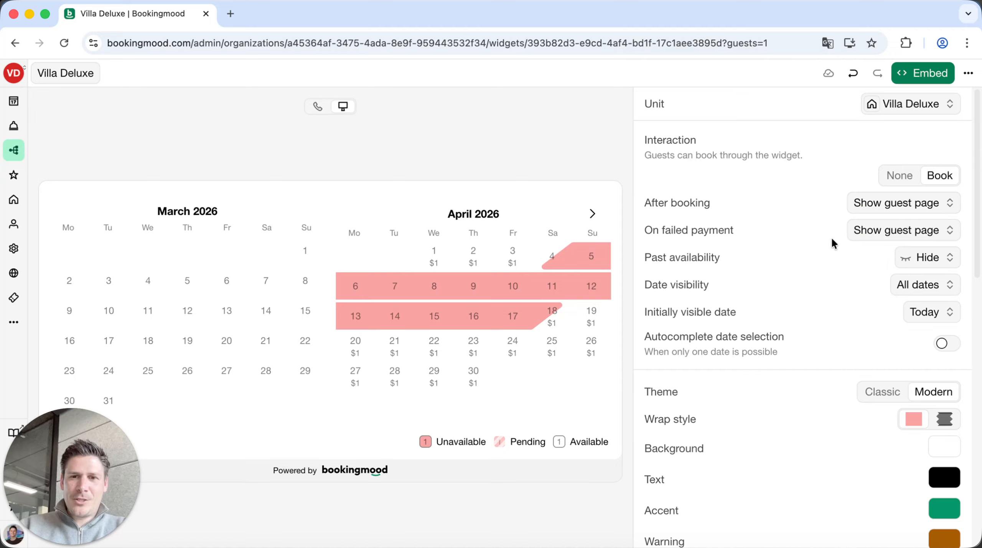
left_click(900, 262)
left_click(916, 262)
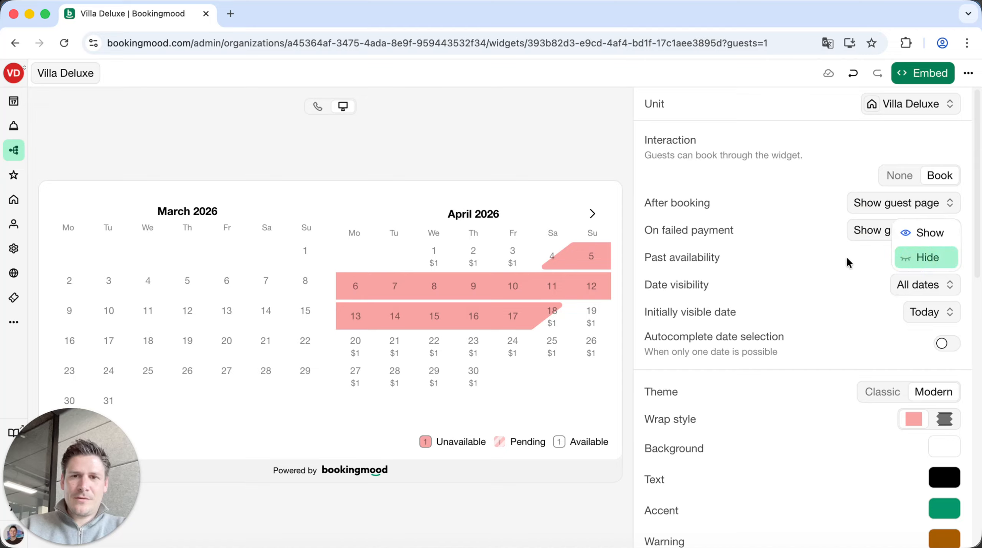
left_click(909, 286)
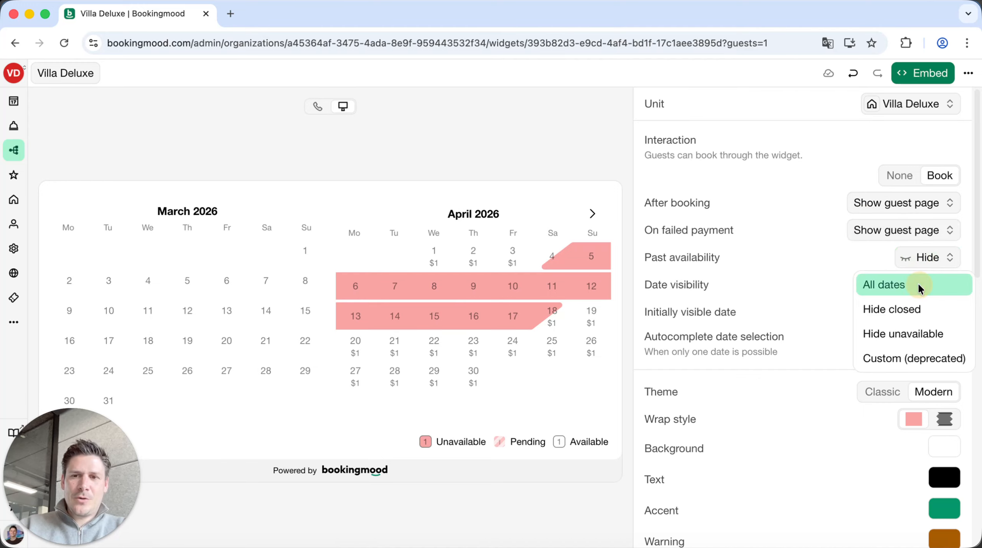
left_click(826, 283)
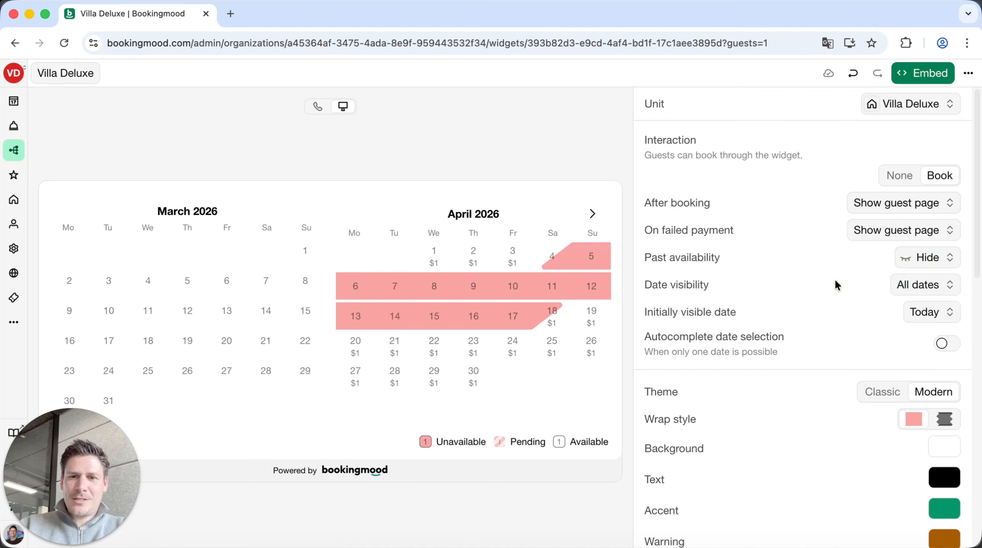
Set the widget theme to Classic and change the Available colour to light mint green #99fadb.
scroll(835, 279, "down", 4)
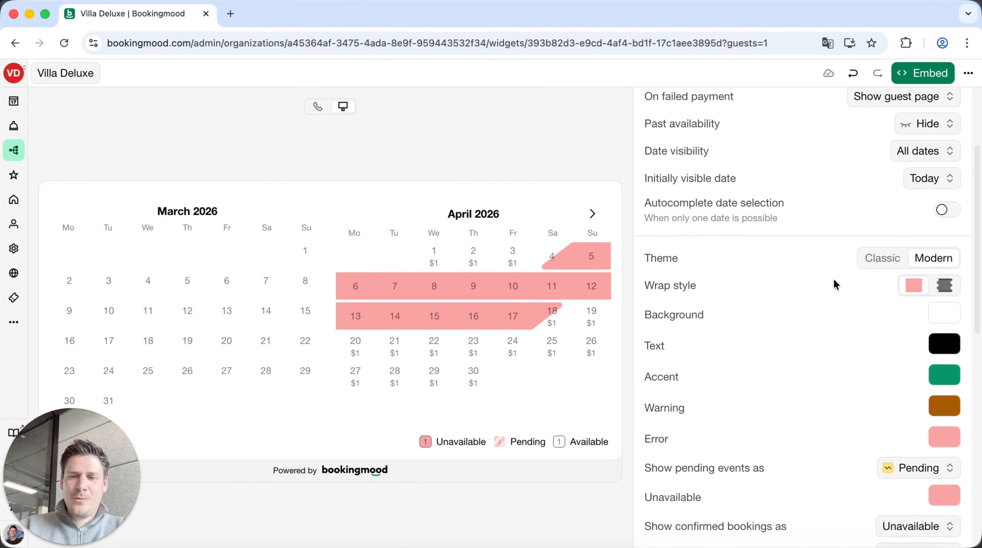
scroll(833, 277, "down", 1)
left_click(878, 248)
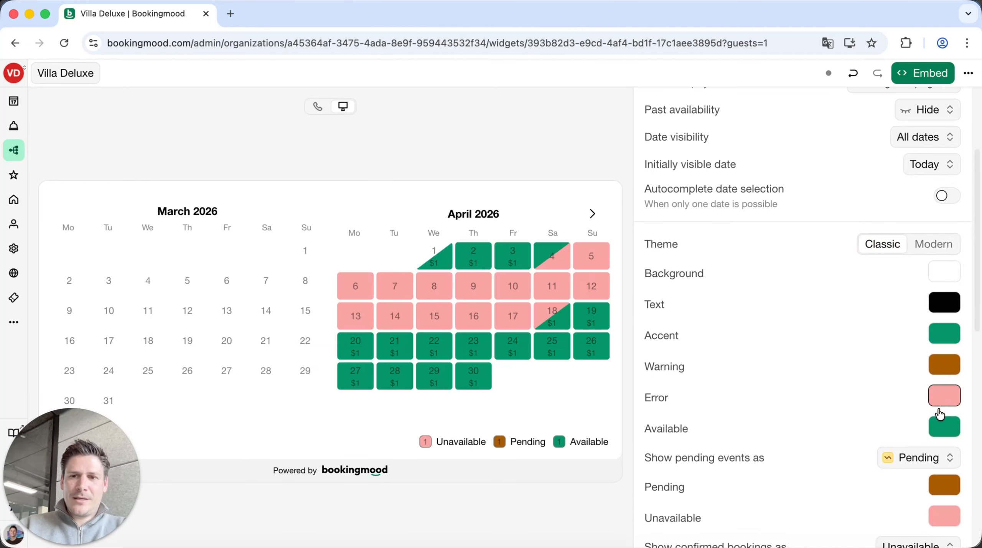
left_click(944, 426)
left_click_drag(917, 317, 892, 240)
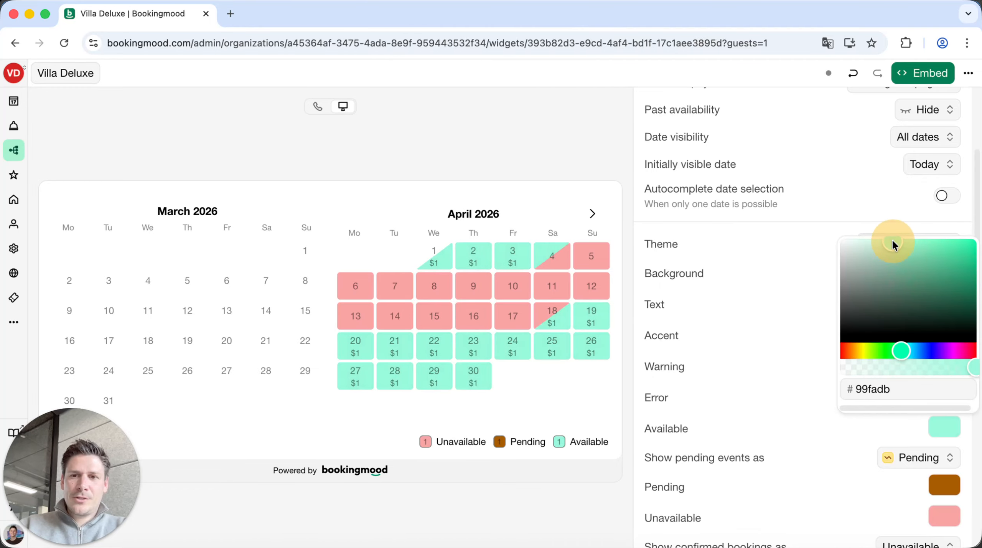
left_click(799, 266)
Change the widget's Pending colour to a light yellow-green.
scroll(799, 330, "down", 3)
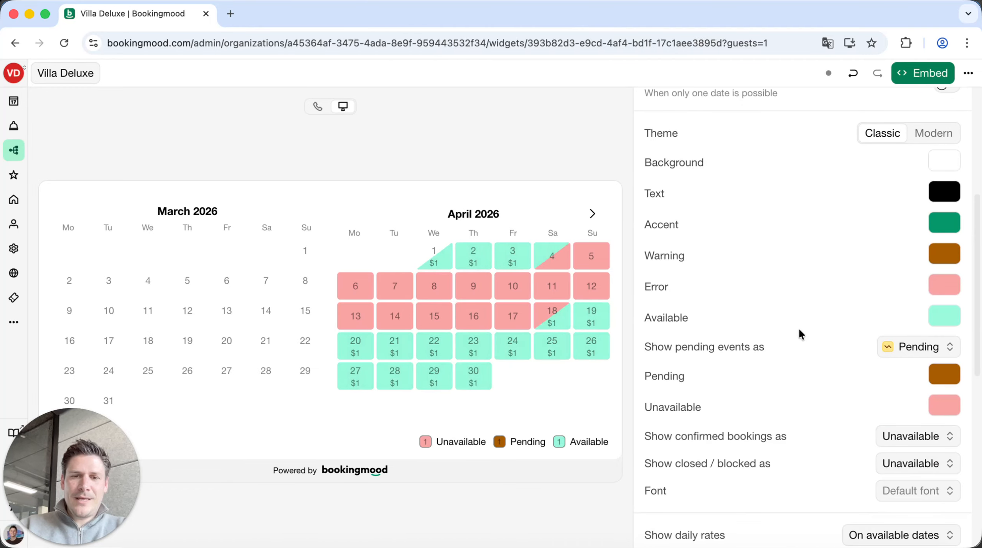
left_click(944, 374)
left_click_drag(878, 230, 889, 185)
left_click(867, 298)
left_click(764, 182)
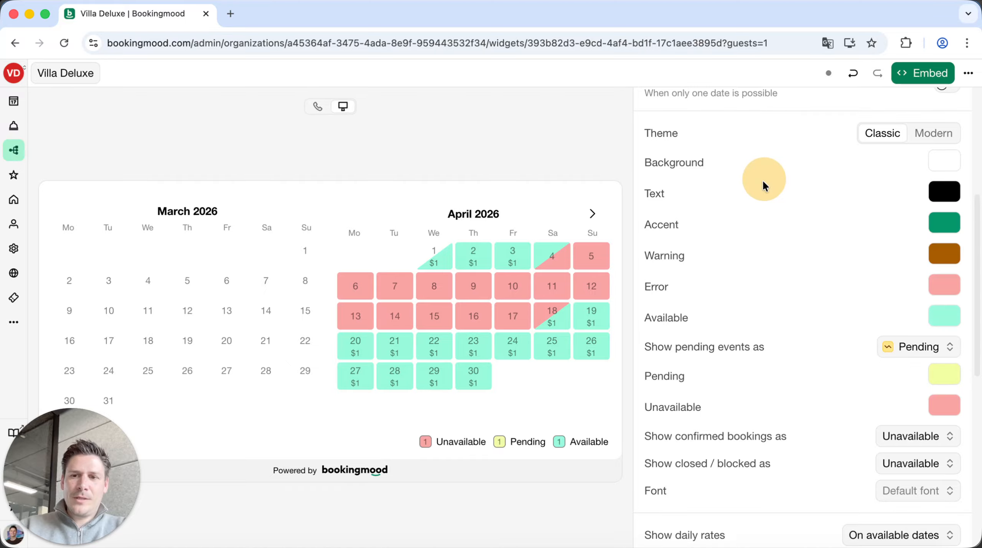
Review the widget's remaining display settings and examine its embed types, including the Inline embed code.
scroll(783, 273, "down", 1)
scroll(784, 271, "down", 8)
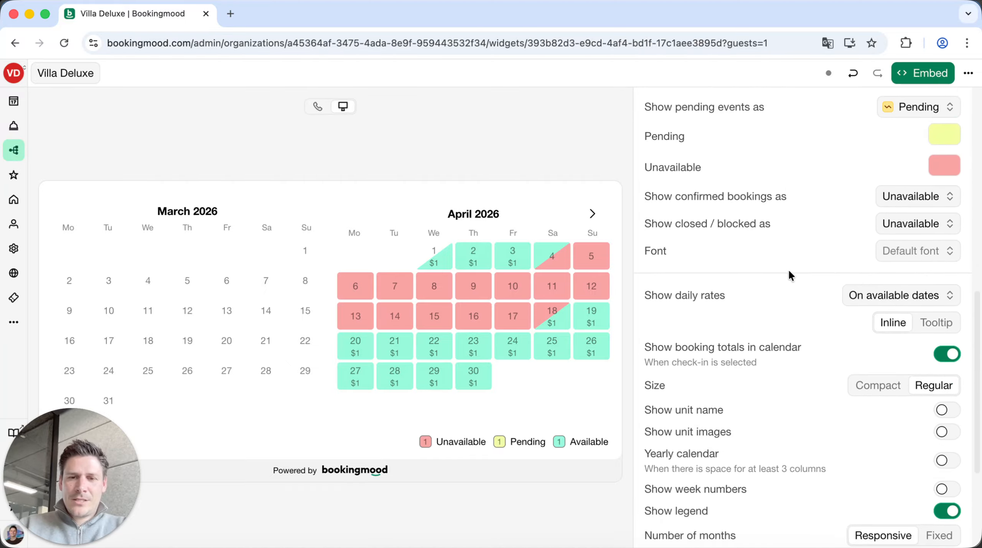
scroll(789, 269, "down", 2)
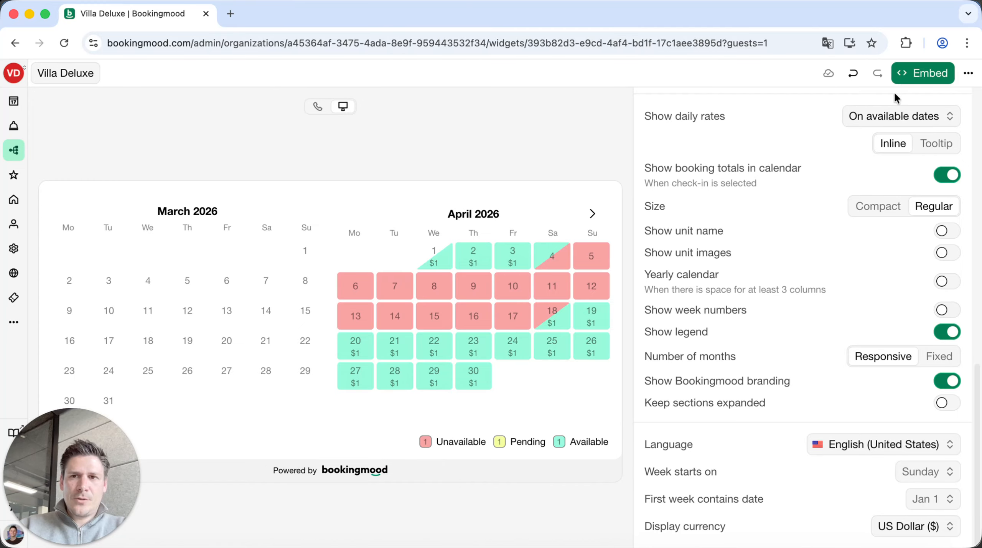
left_click(908, 81)
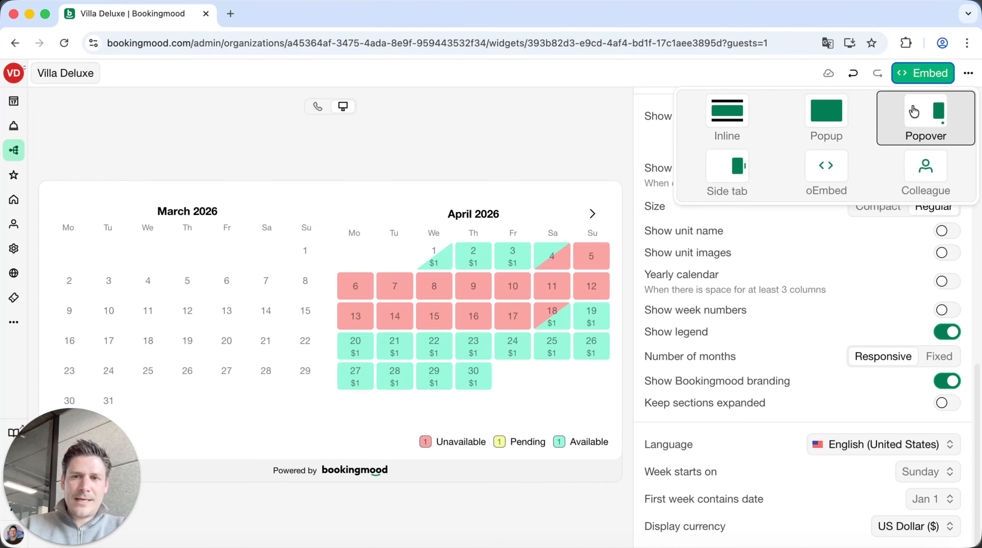
left_click(757, 139)
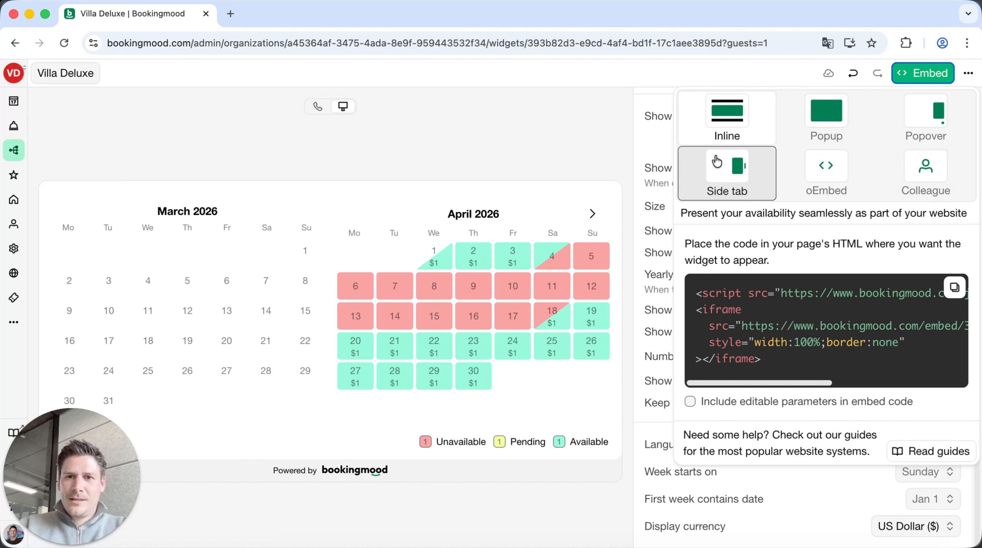
left_click(667, 147)
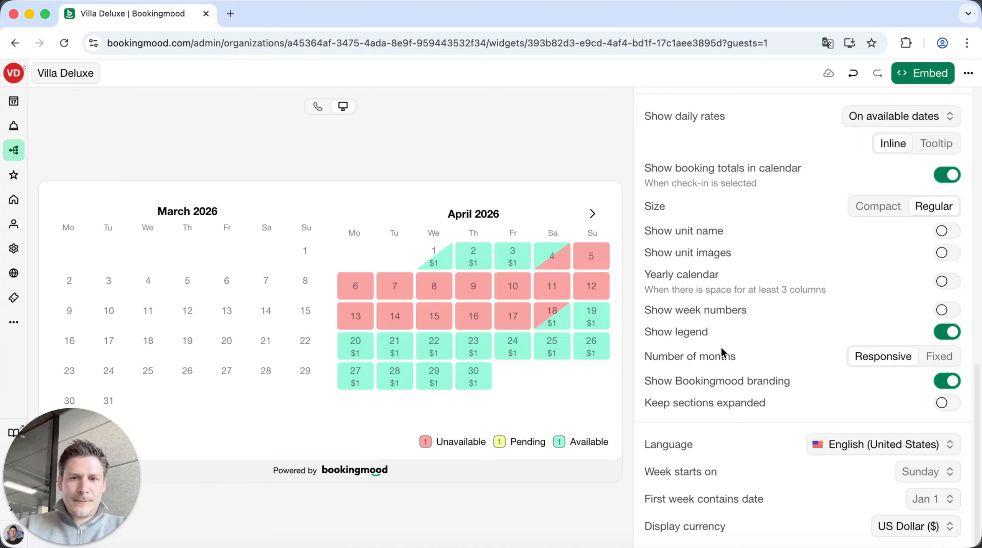
scroll(761, 372, "up", 10)
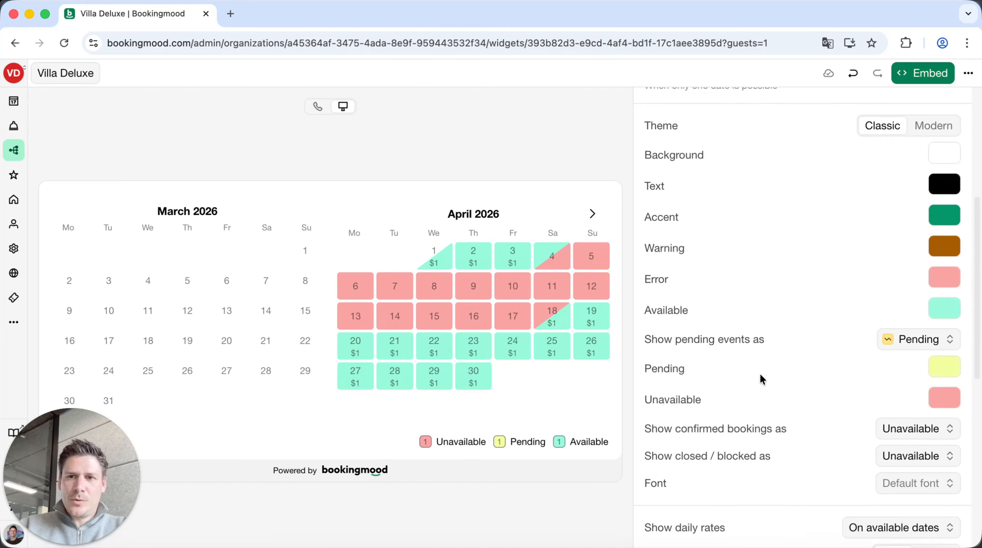
Go to the organization's timeline and look over the additional sections available beyond the main navigation.
left_click(14, 101)
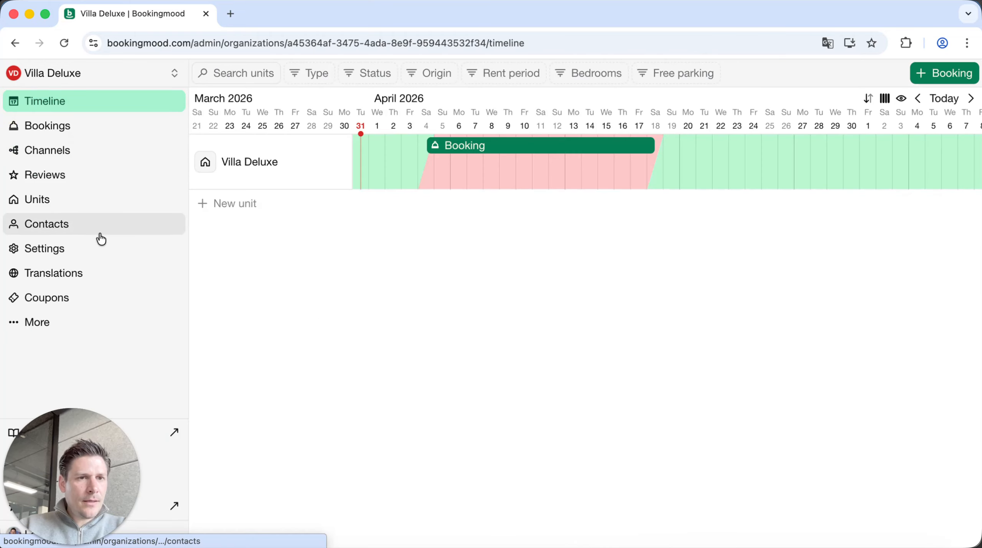
left_click(112, 322)
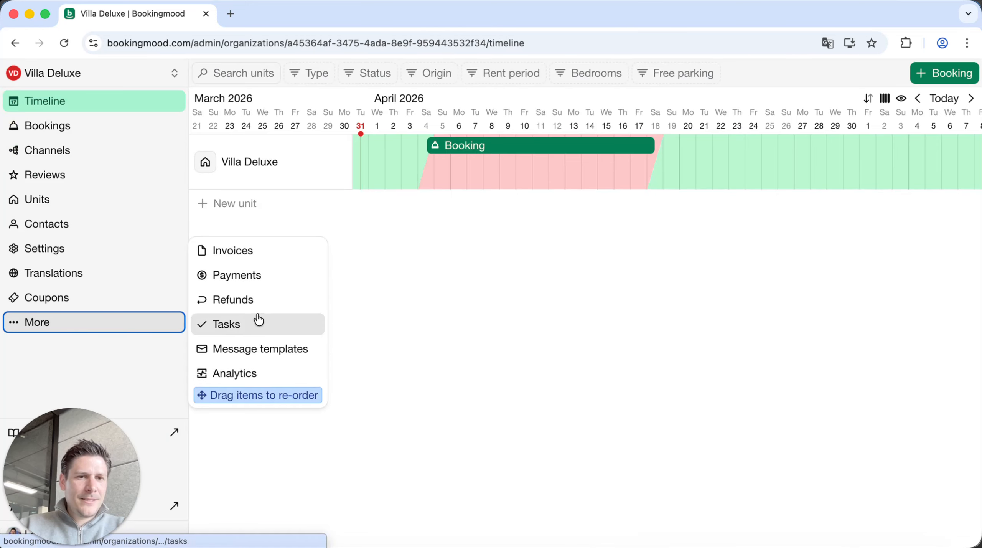
left_click(133, 333)
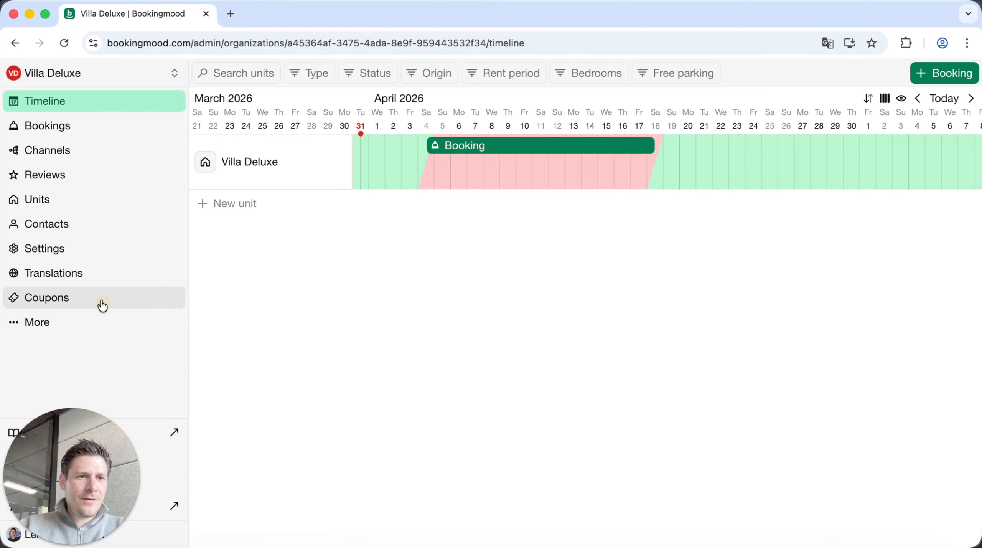
Add Nederlands as a language in the organization's translations and auto-translate its texts.
left_click(96, 284)
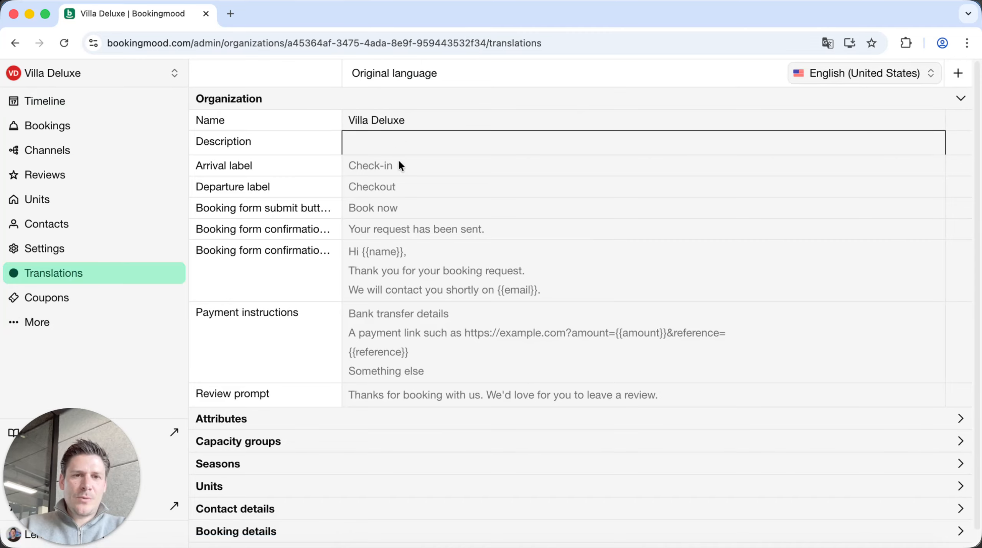
left_click(958, 73)
scroll(915, 117, "down", 10)
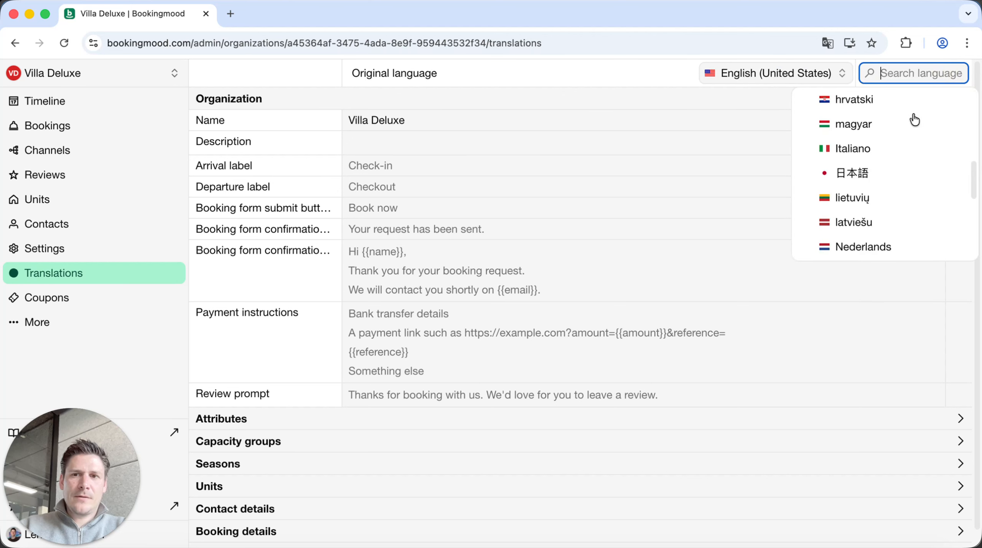
scroll(909, 127, "up", 3)
left_click(911, 144)
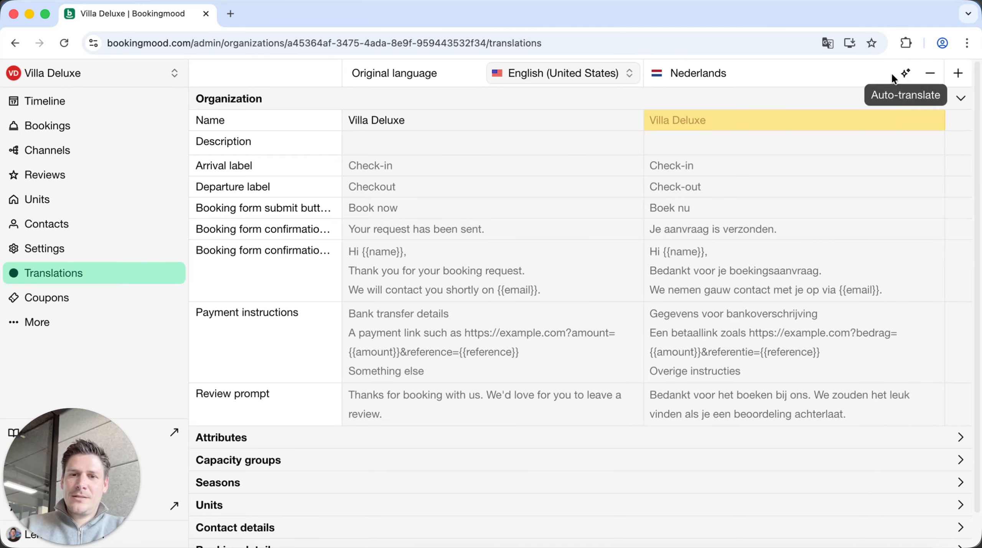
left_click(902, 76)
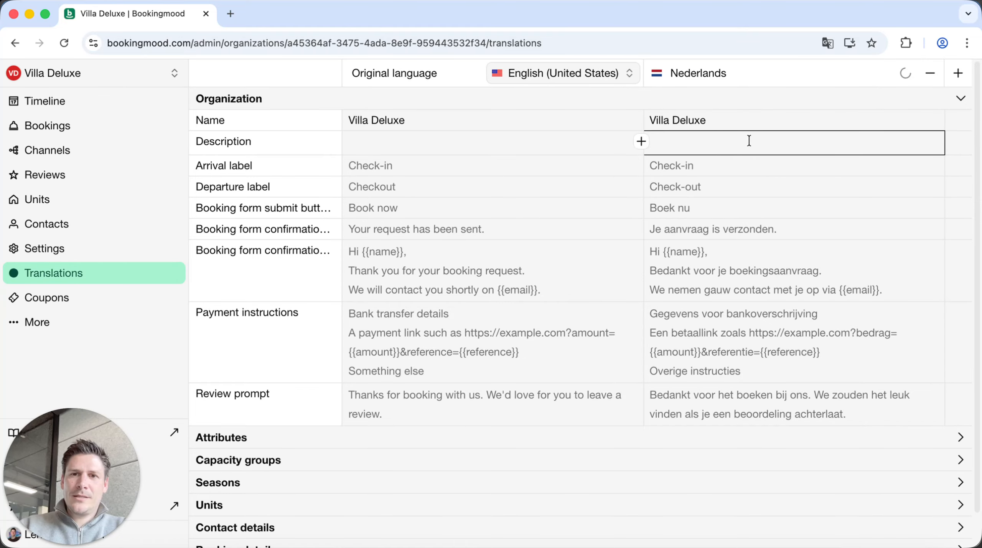
Review the Dutch translations for the organization, attributes, capacity groups, contact details and booking details.
scroll(738, 252, "down", 1)
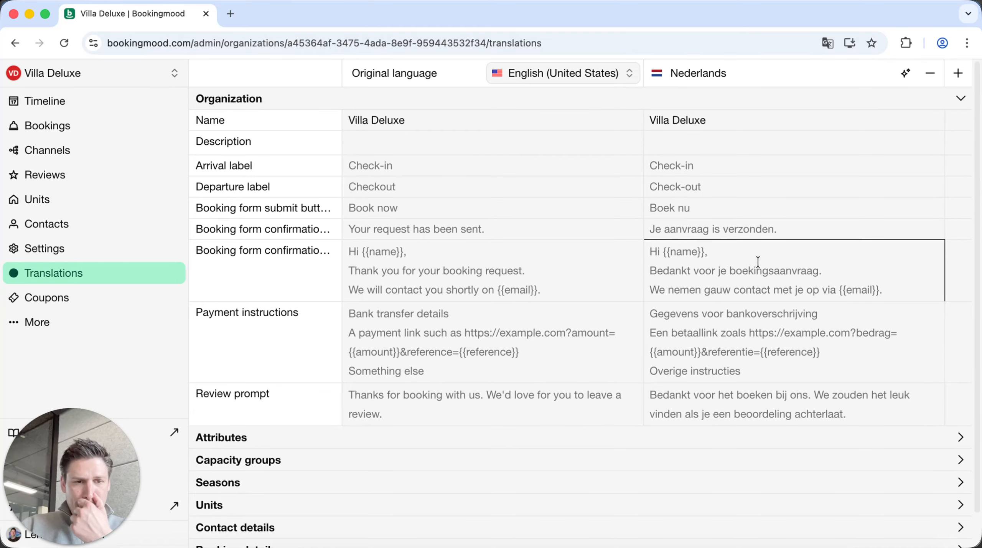
scroll(702, 388, "down", 1)
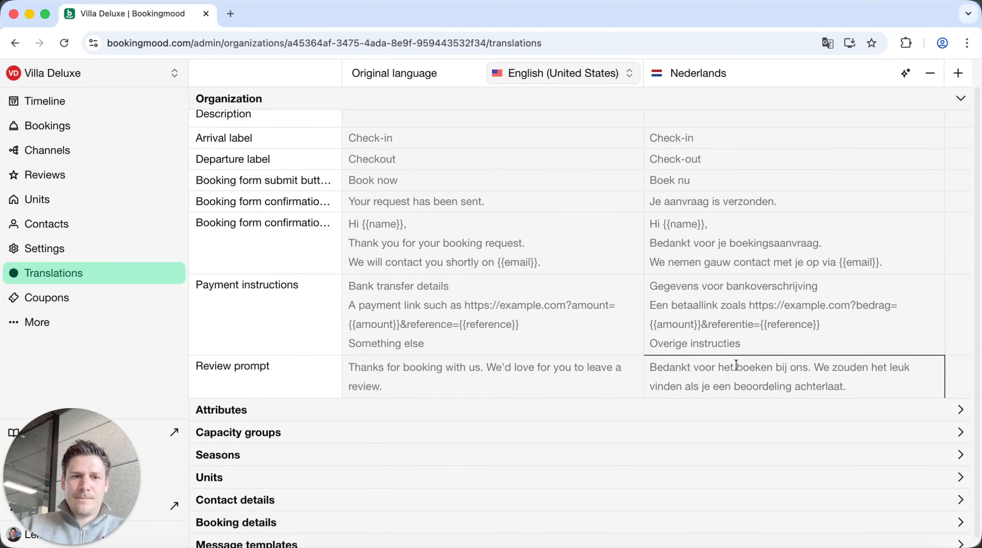
left_click(708, 400)
scroll(741, 385, "down", 5)
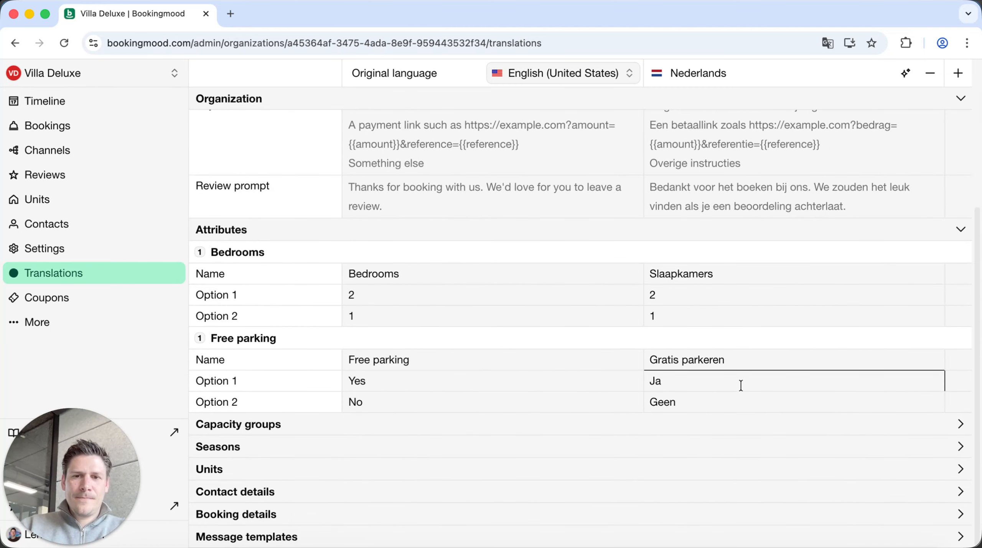
left_click(726, 423)
scroll(723, 422, "down", 3)
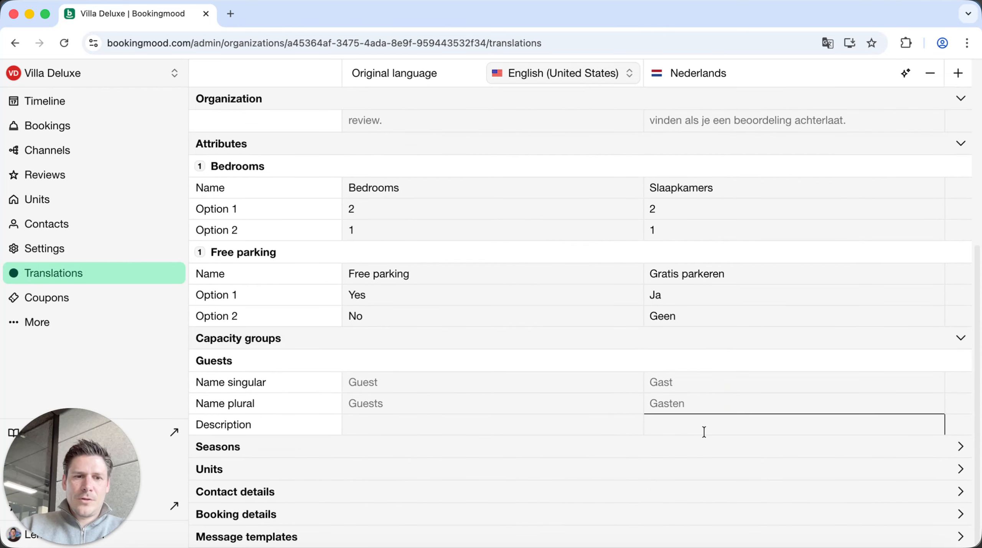
left_click(450, 504)
scroll(453, 497, "down", 6)
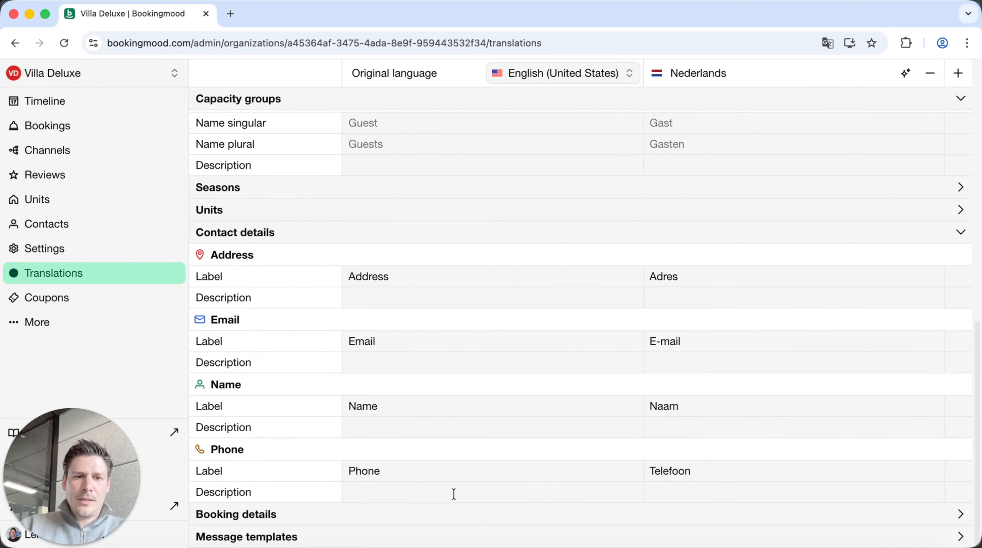
left_click(460, 512)
scroll(625, 450, "down", 10)
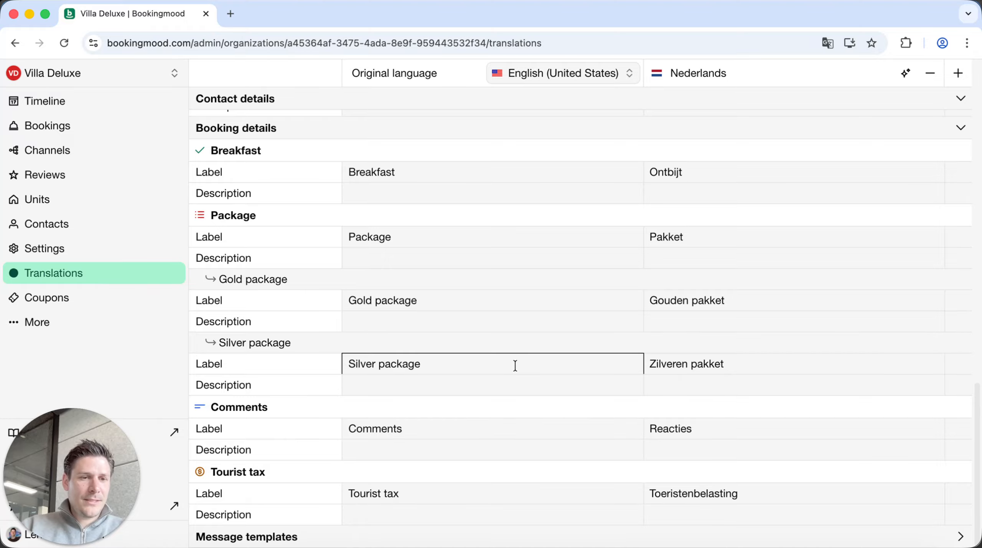
Reopen the Villa Deluxe calendar widget from the channels and set its language to Nederlands.
left_click(114, 151)
left_click(259, 138)
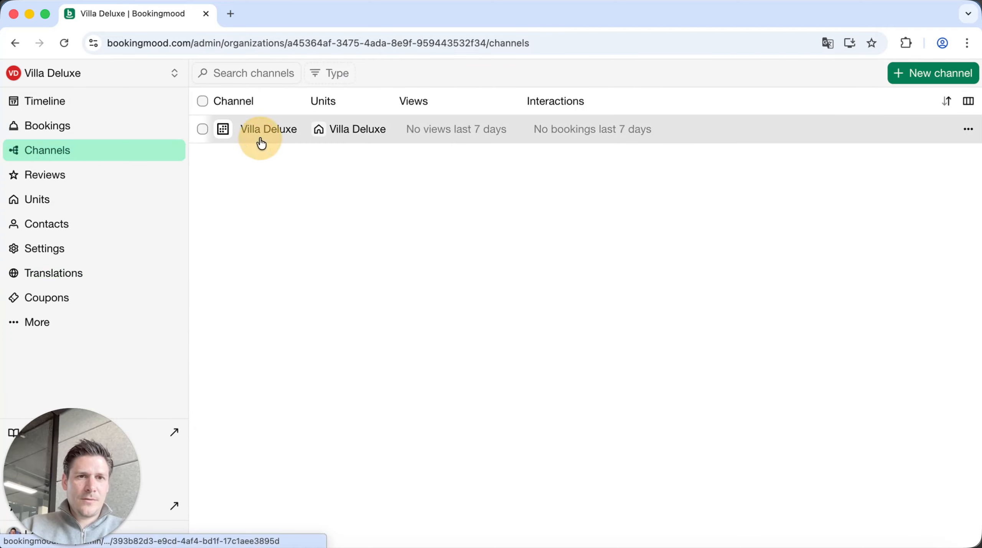
scroll(791, 307, "down", 10)
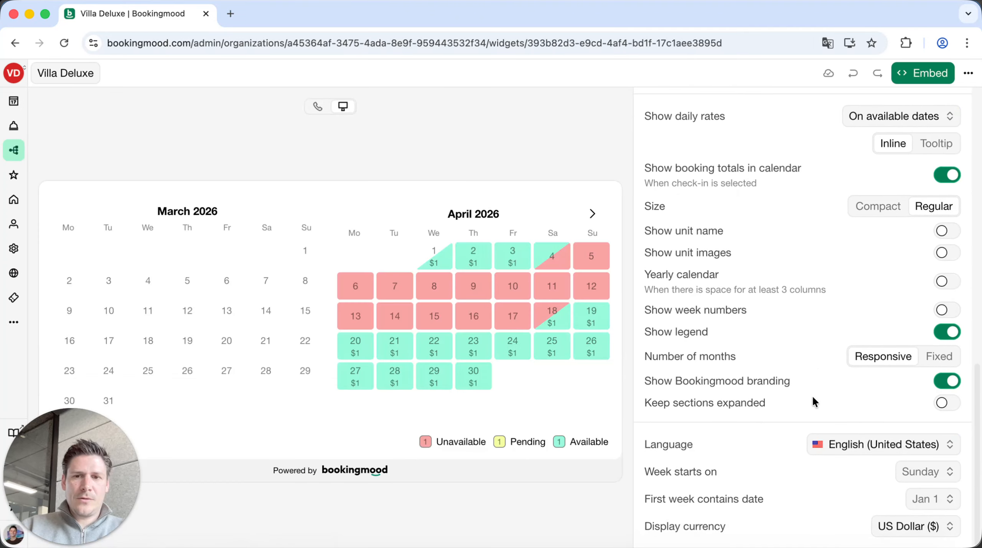
left_click(863, 441)
scroll(866, 390, "down", 10)
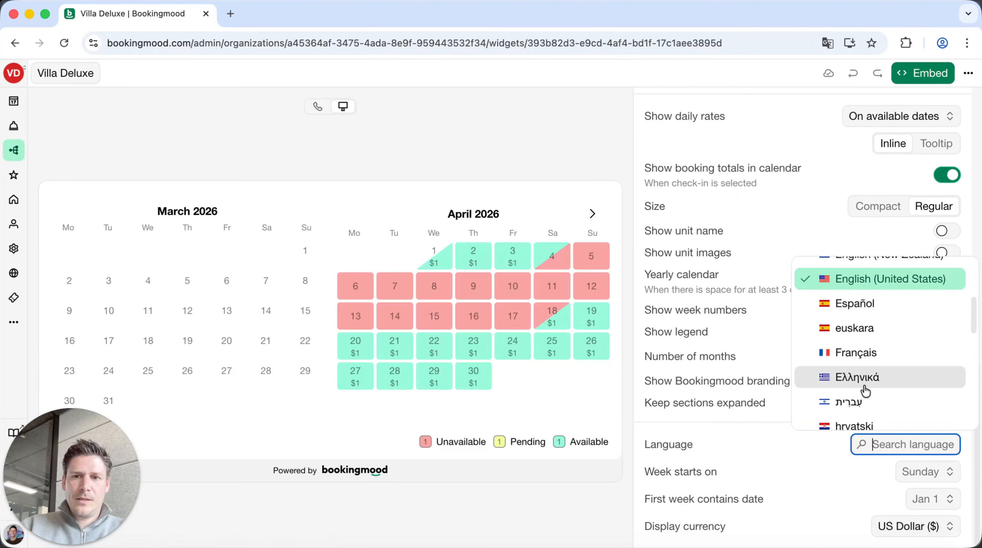
scroll(866, 390, "up", 5)
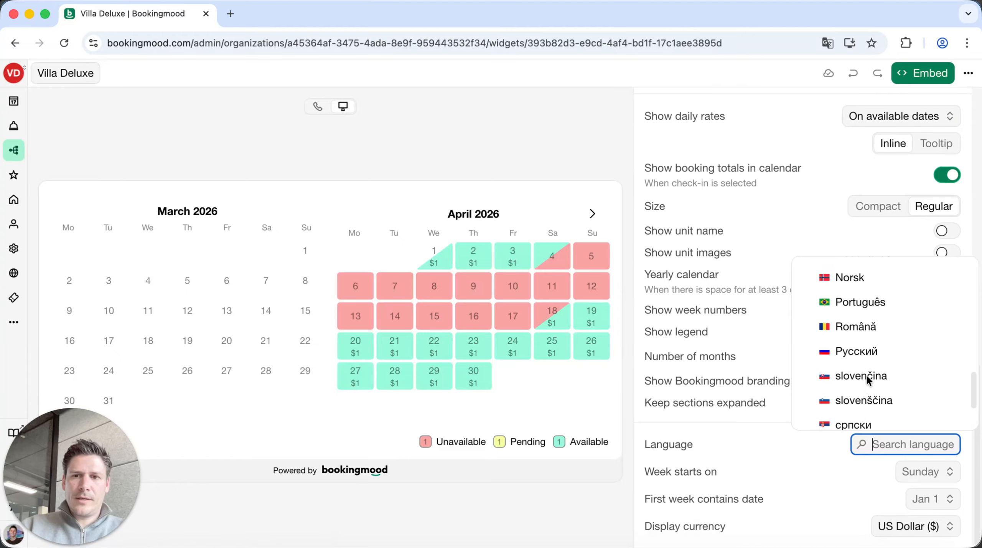
type("ne")
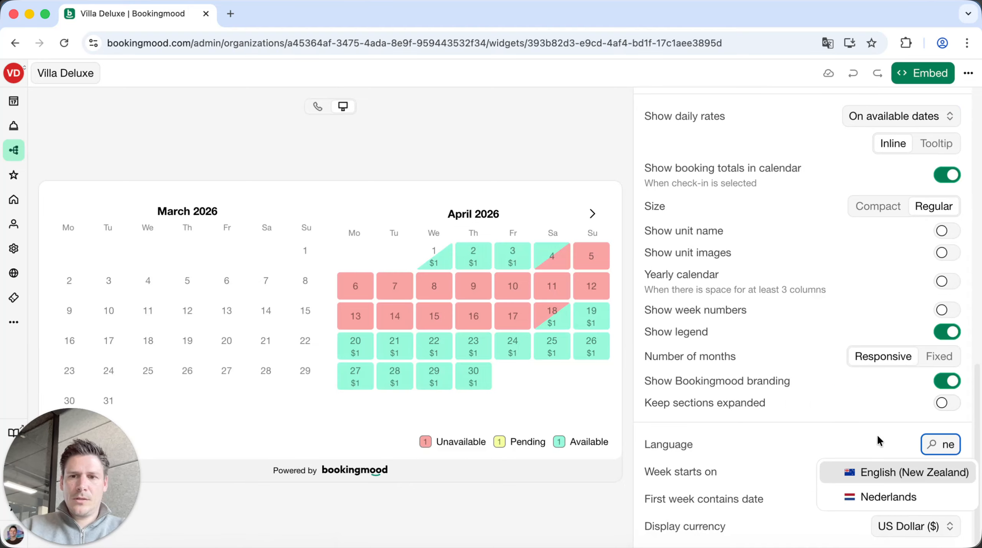
left_click(878, 495)
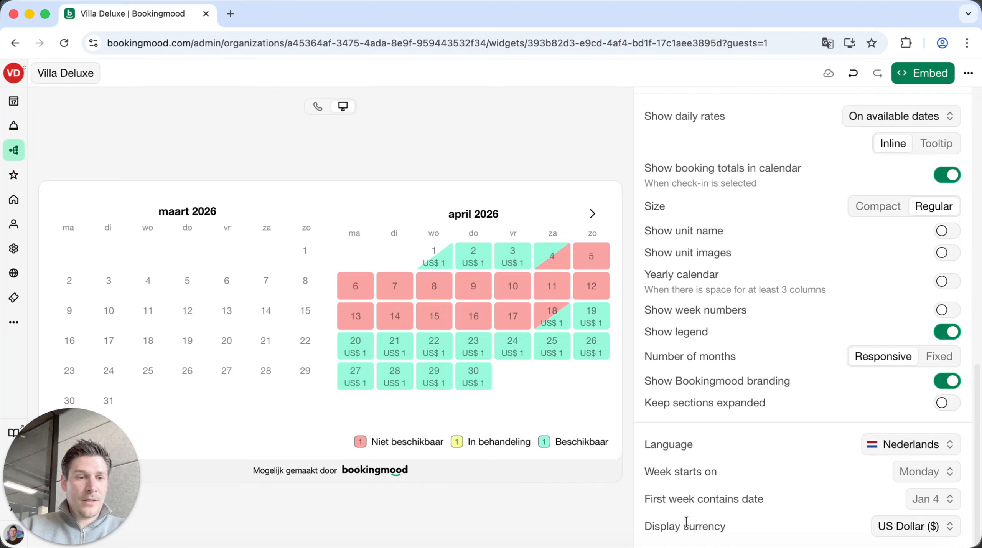
Set the calendar widget's display currency to Euro (€).
left_click(900, 526)
type("e")
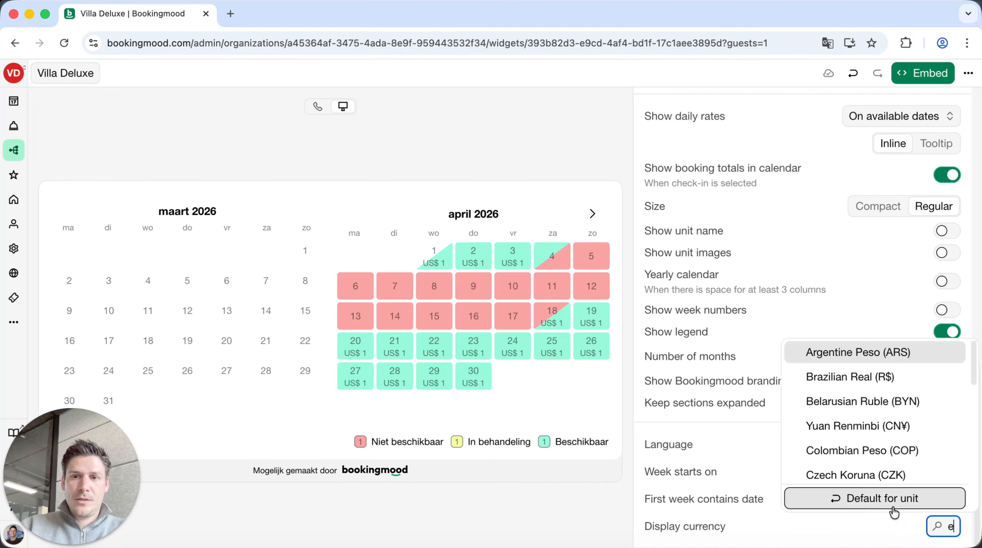
type("u")
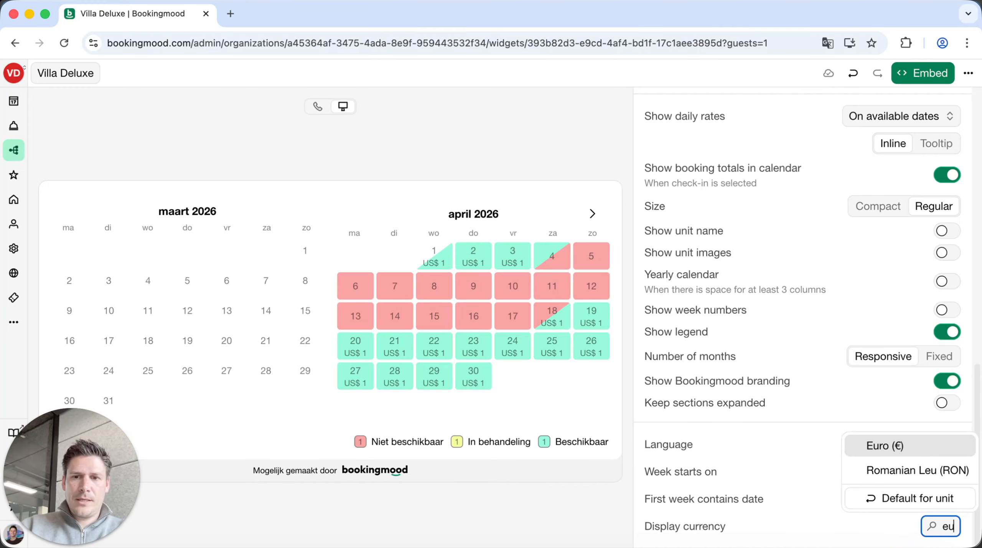
left_click(871, 447)
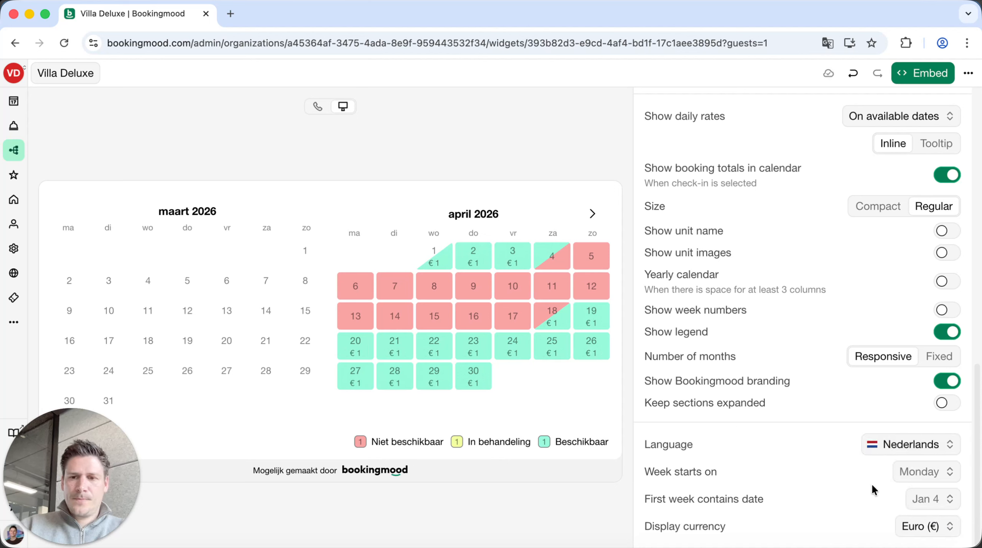
Reset the calendar widget's display currency to the default for the unit.
left_click(923, 526)
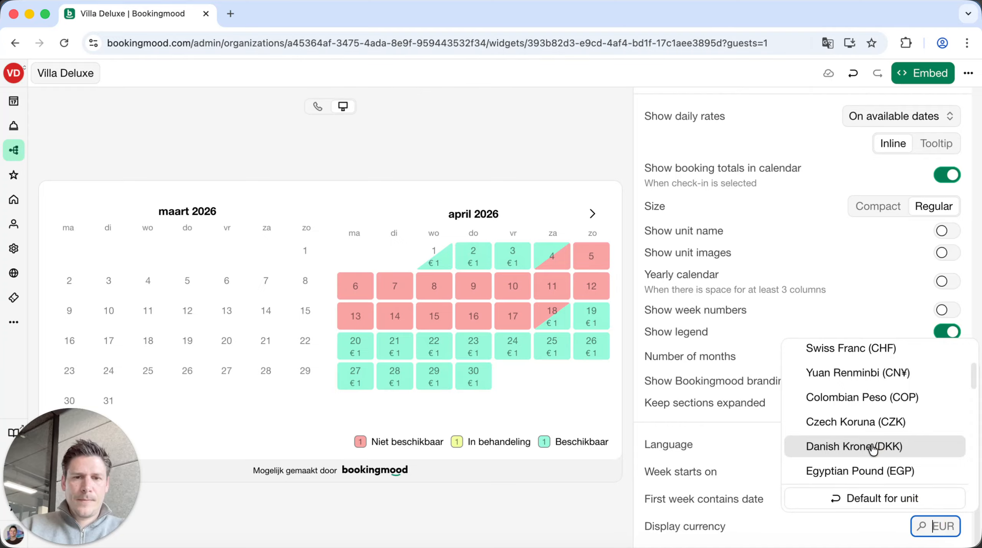
scroll(873, 449, "up", 3)
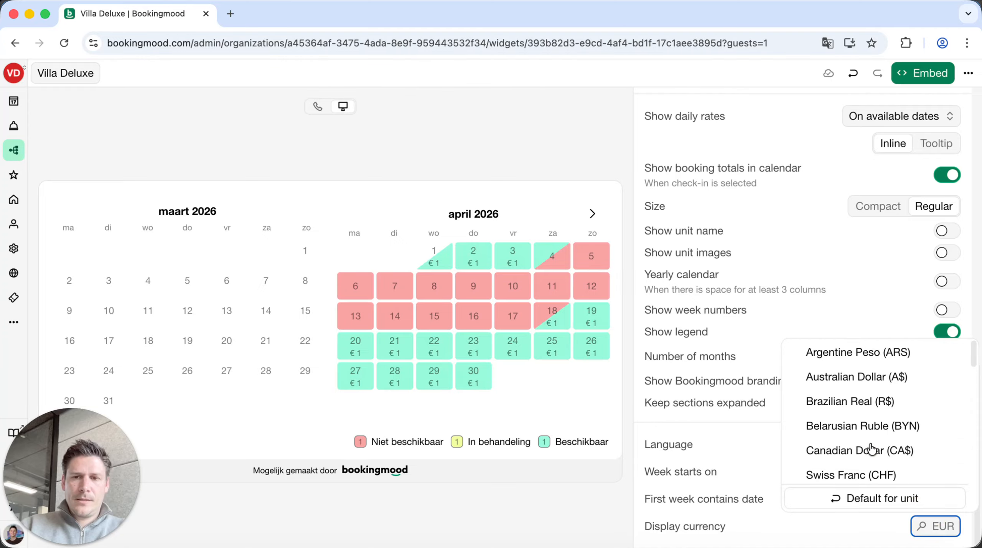
left_click(821, 499)
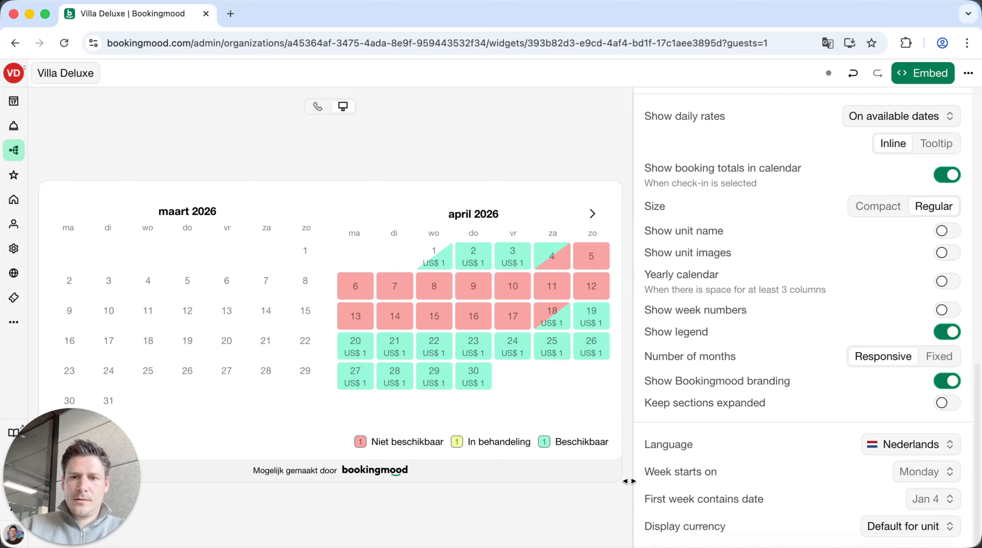
Open the Villa Deluxe unit's rent settings and switch its price definition to Price calendar.
left_click(12, 100)
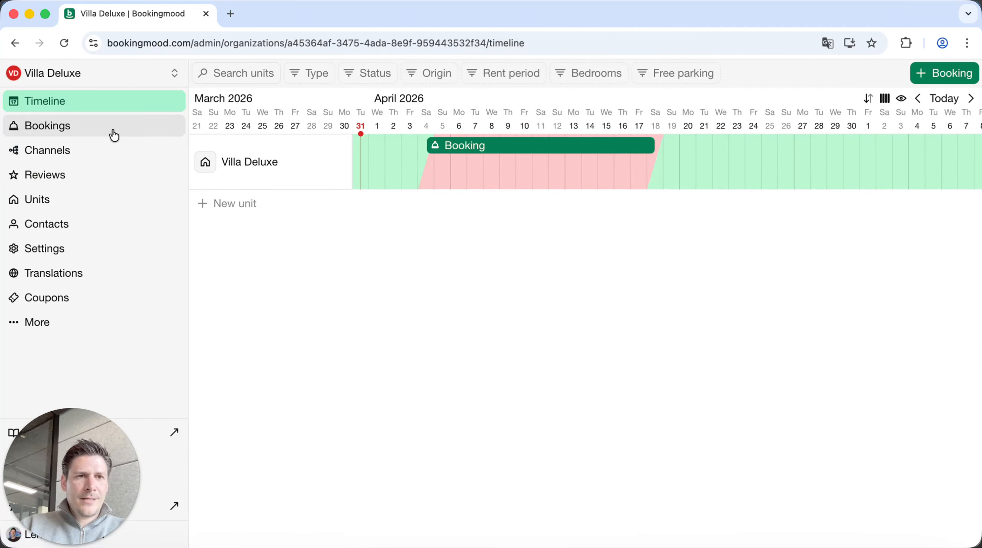
left_click(233, 149)
left_click(132, 175)
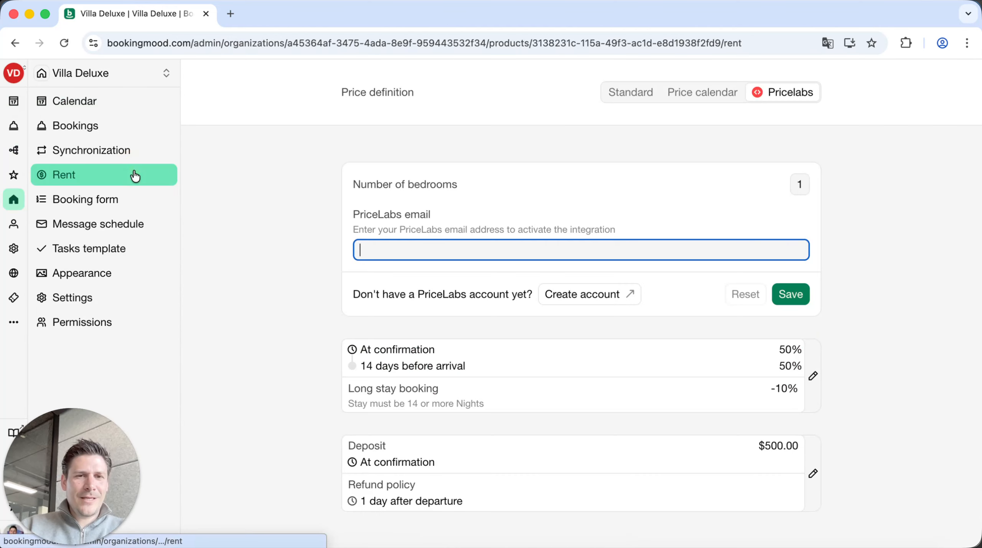
left_click(687, 98)
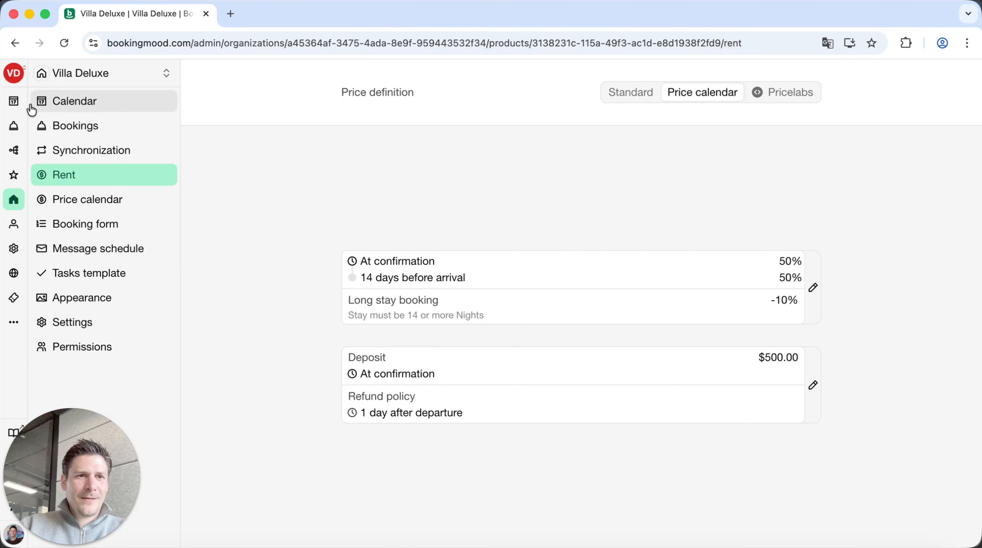
Reopen the Villa Deluxe calendar widget from the channels and set its language to English (United States).
left_click(14, 101)
left_click(83, 150)
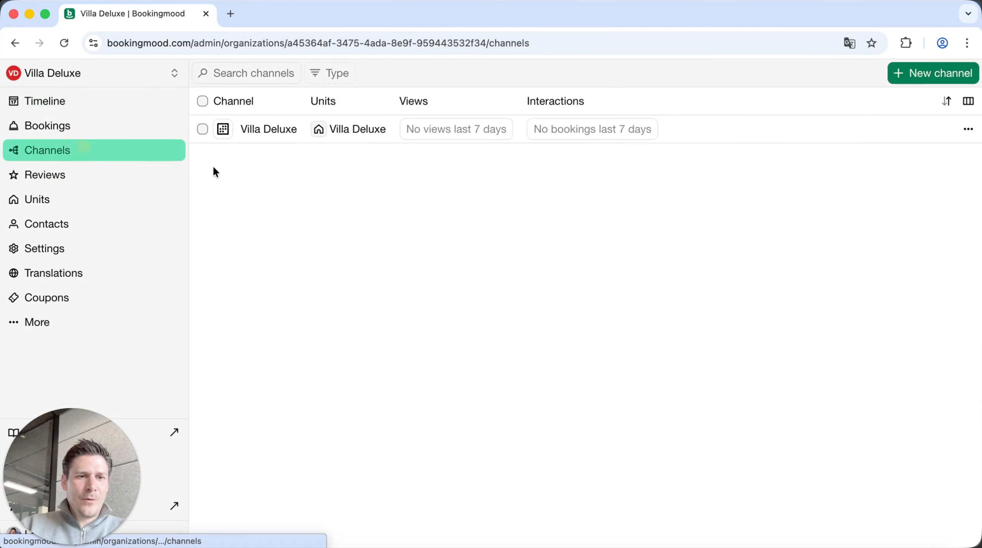
left_click(270, 139)
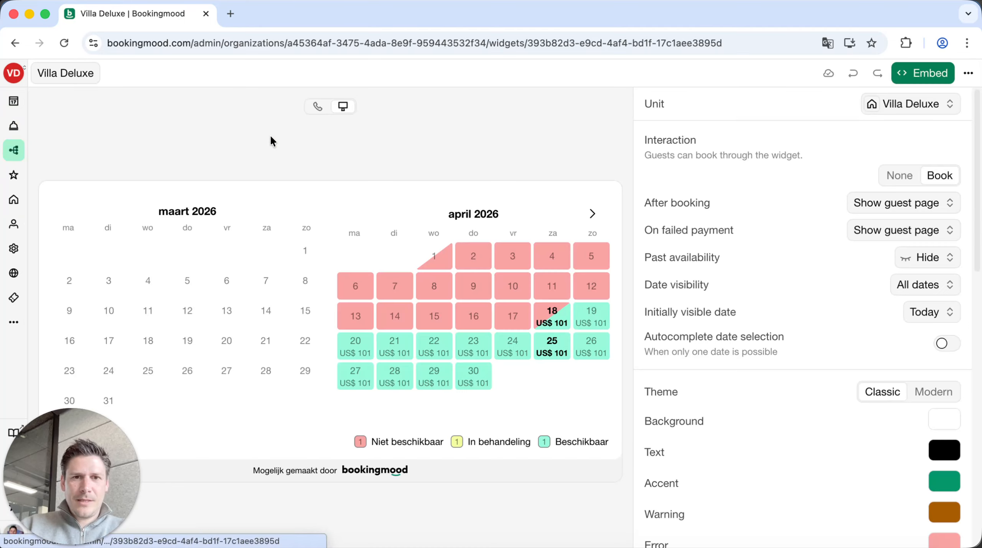
left_click(592, 213)
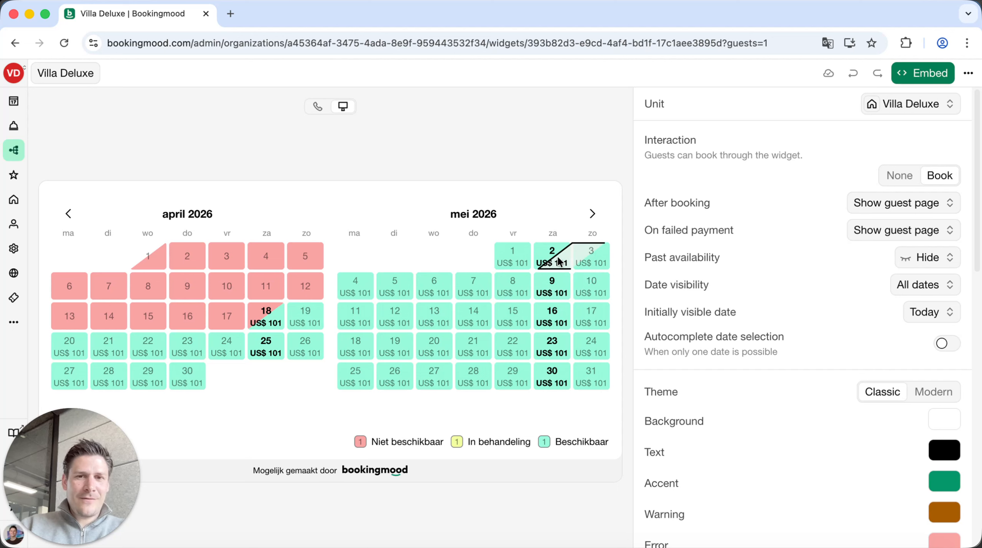
scroll(885, 445, "down", 10)
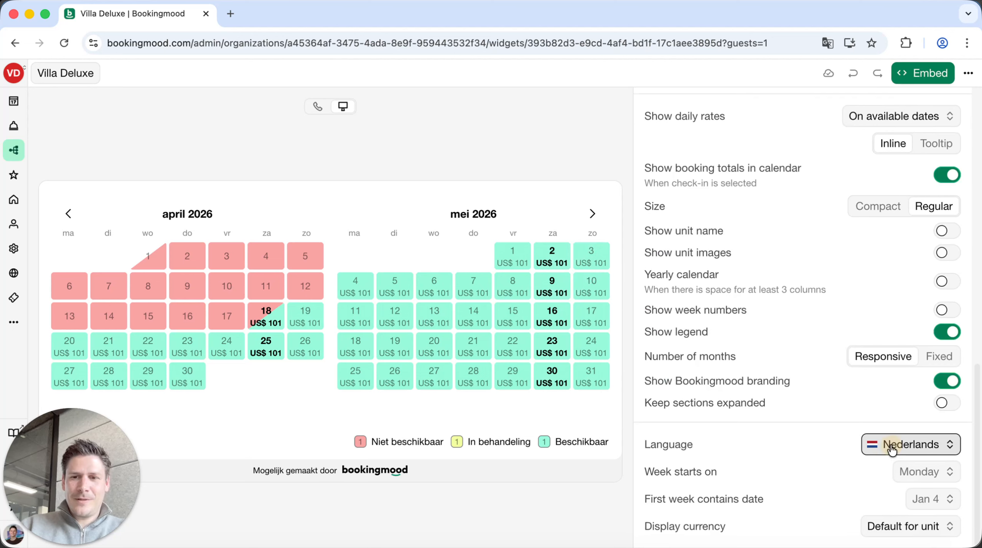
left_click(890, 445)
type("en")
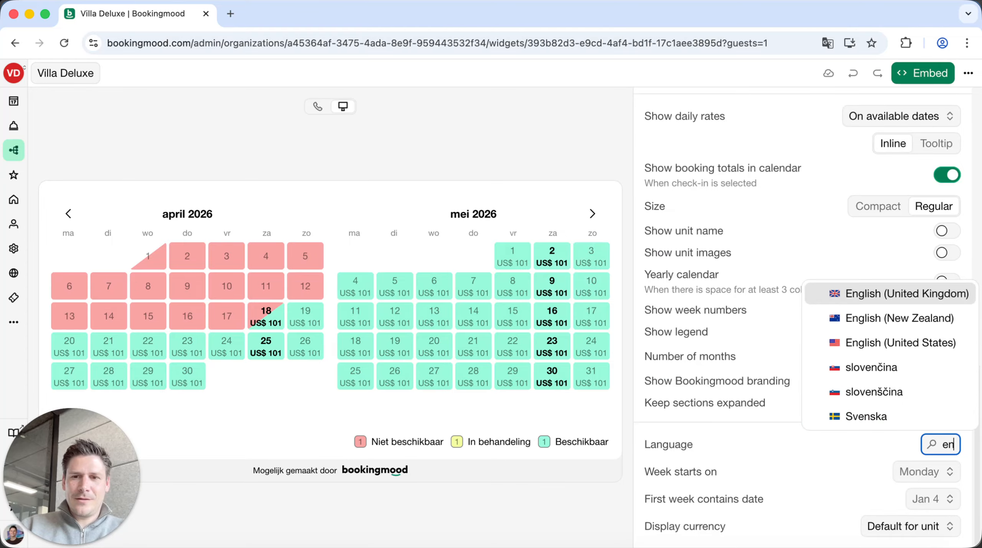
left_click(874, 342)
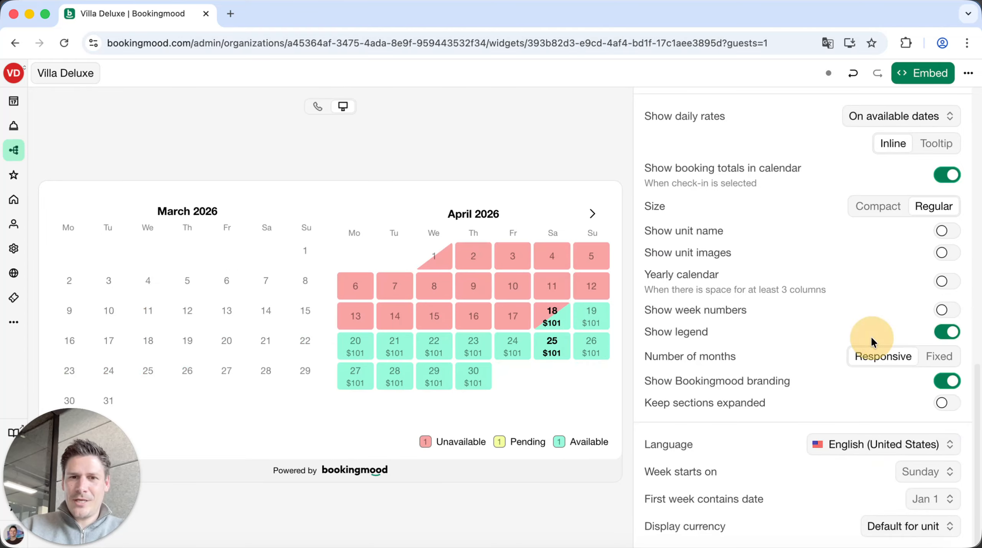
Choose a stay from May 2 to May 16, 2026 in the widget's calendar preview.
left_click(593, 214)
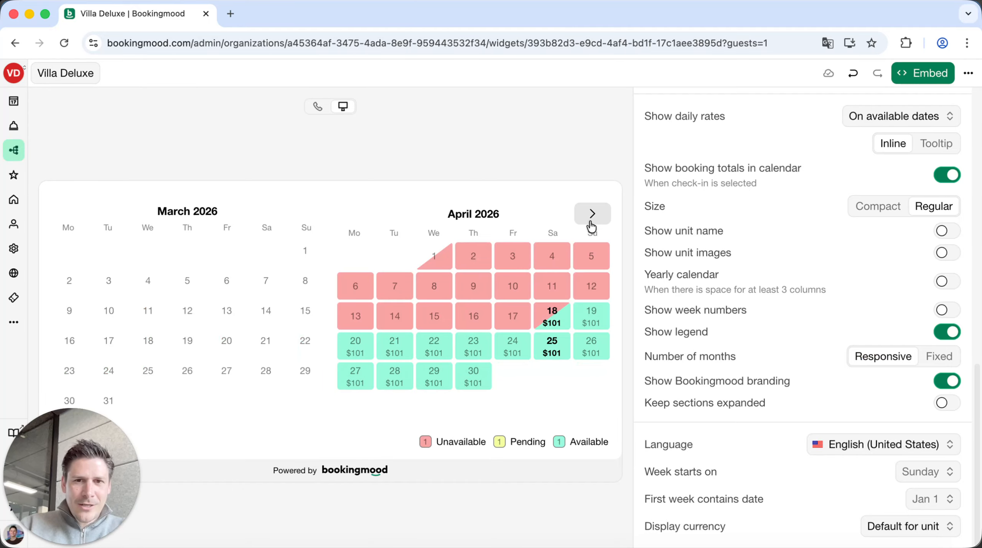
left_click(591, 216)
left_click(546, 246)
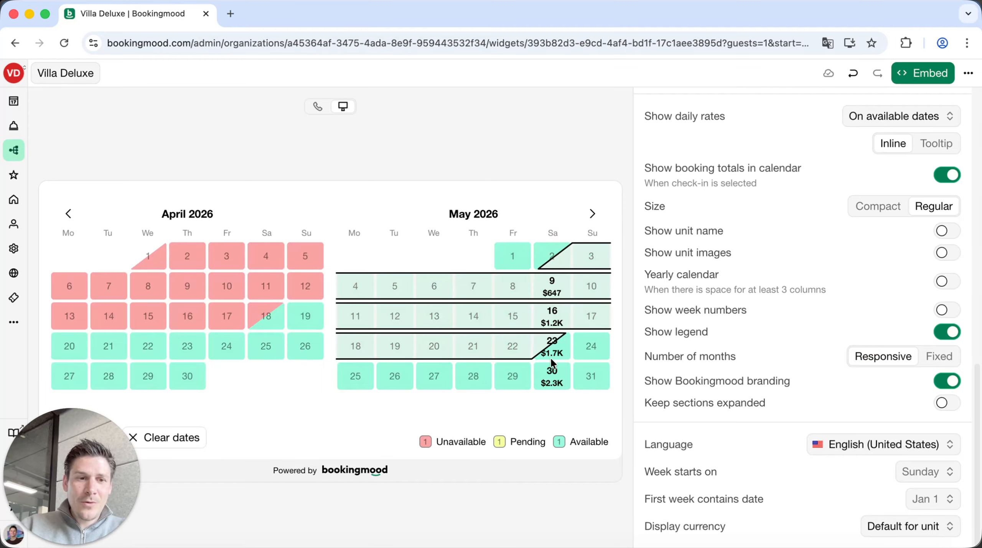
left_click(553, 314)
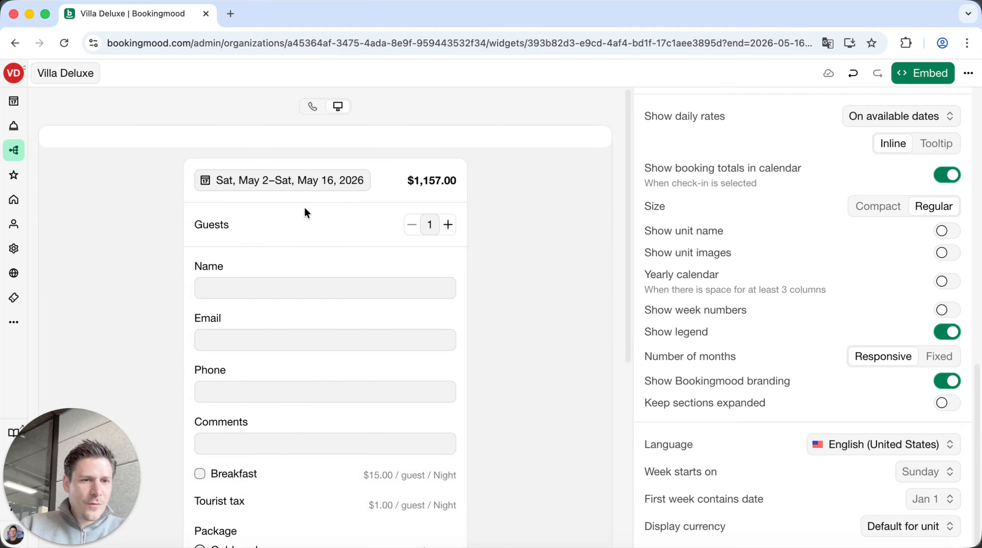
Toggle the Breakfast extra in the preview booking form to check its effect on the price, leaving it unselected.
scroll(326, 254, "down", 5)
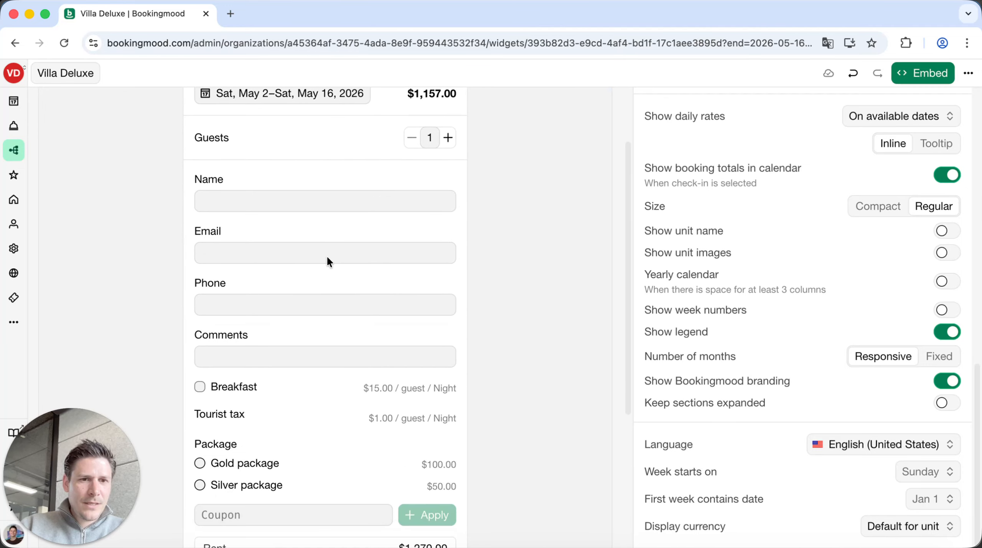
left_click(260, 314)
scroll(261, 311, "down", 4)
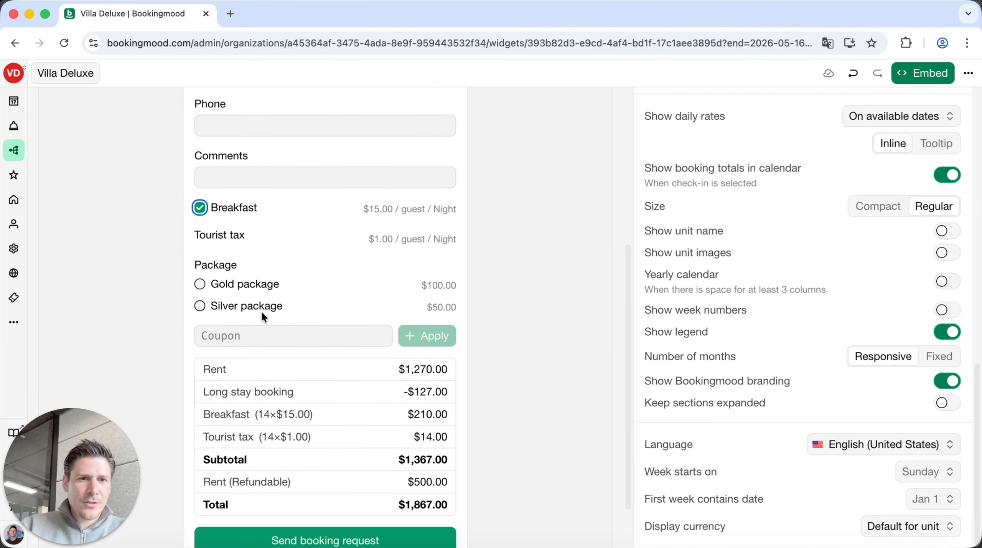
left_click(237, 202)
left_click(237, 202)
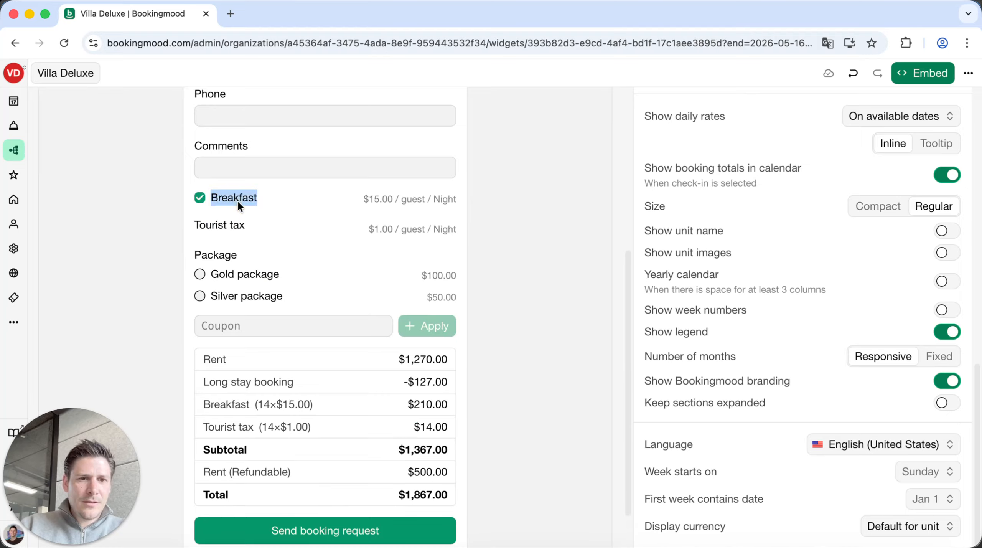
left_click(237, 202)
left_click(238, 201)
left_click(255, 200)
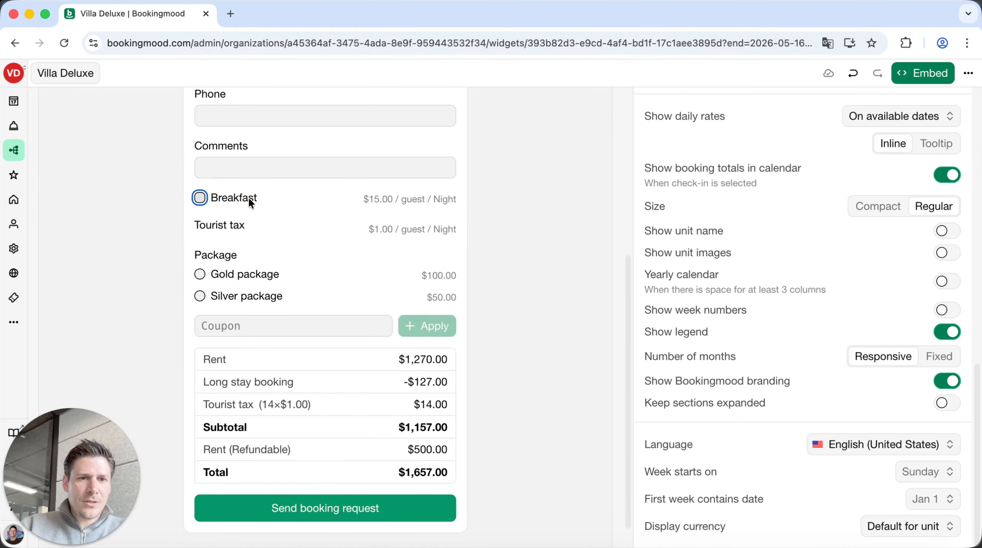
left_click(247, 197)
left_click(245, 198)
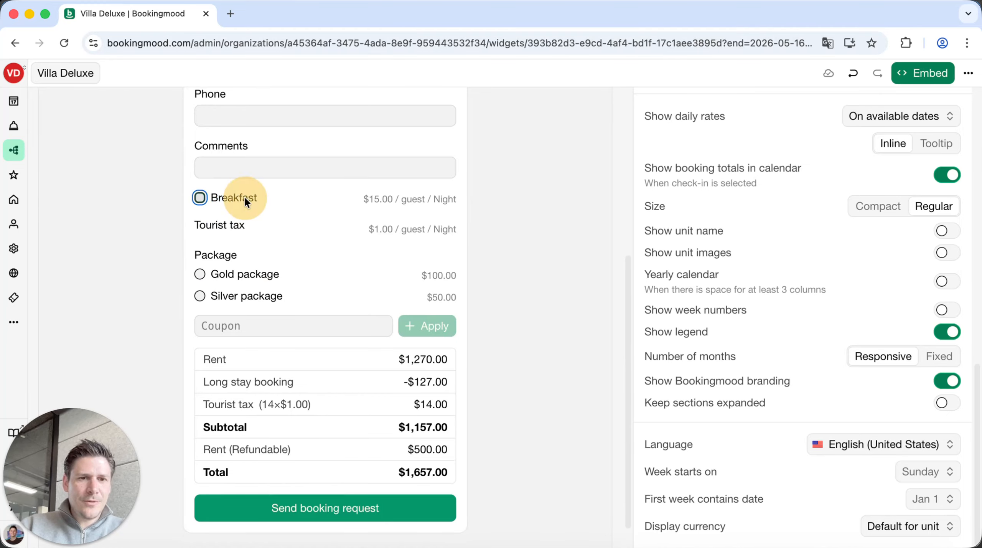
Compare the Gold and Silver packages in the preview booking form's price breakdown, leaving Gold selected, and return to the organization's timeline.
left_click(248, 276)
left_click(252, 297)
left_click(255, 279)
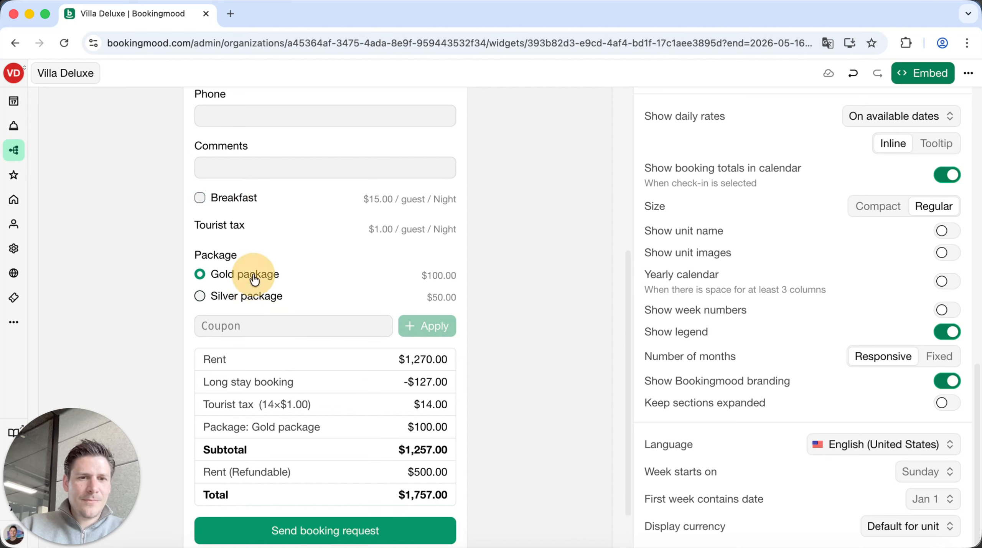
left_click(256, 294)
left_click(258, 281)
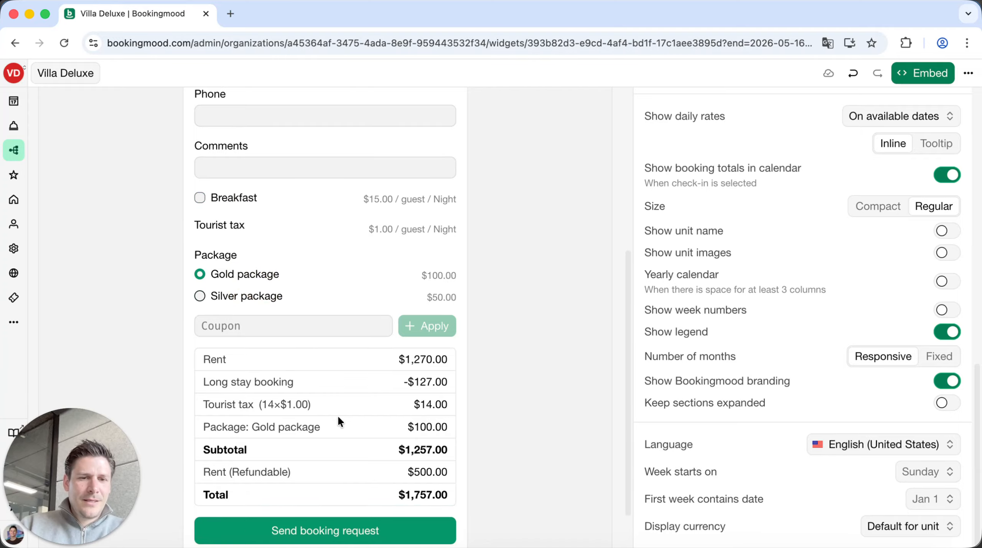
scroll(368, 415, "down", 3)
scroll(483, 412, "up", 15)
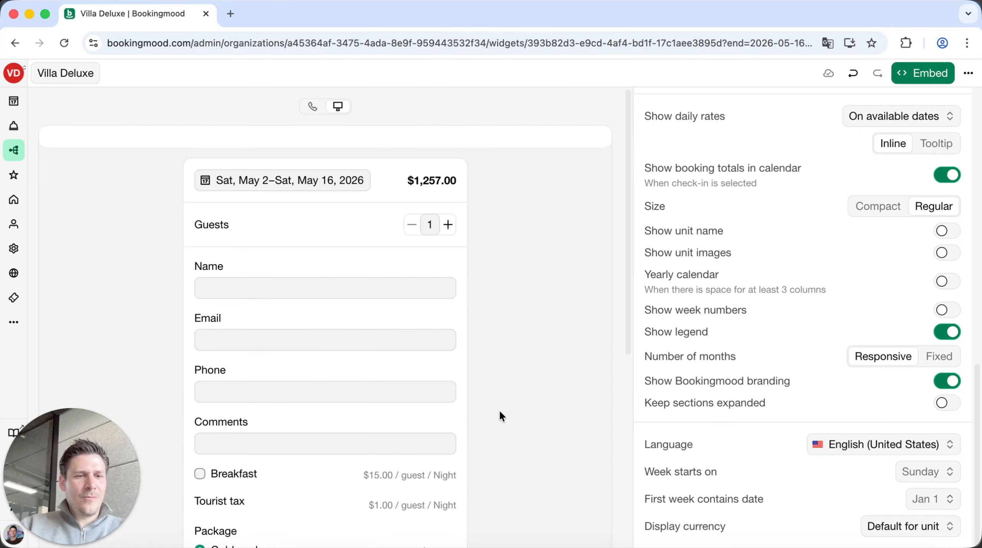
left_click(22, 105)
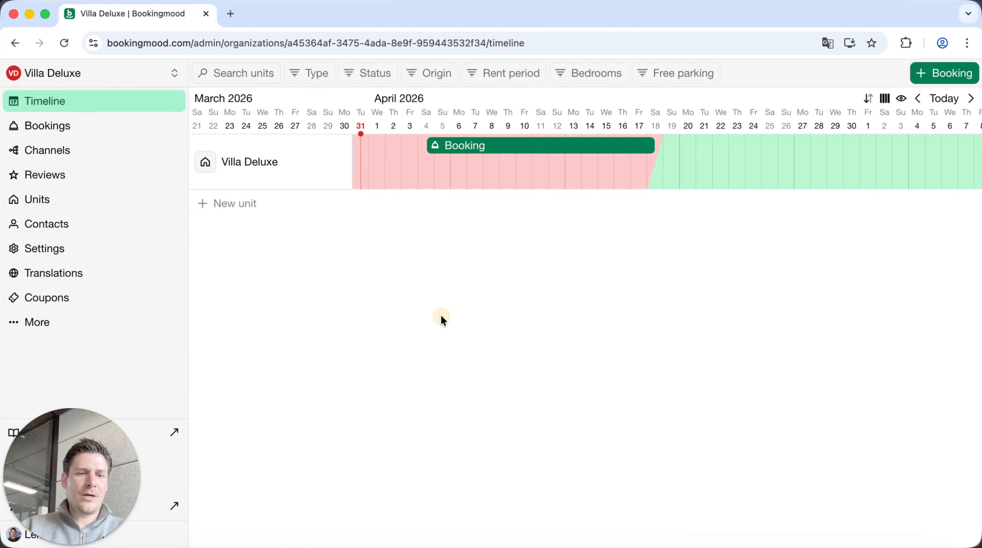